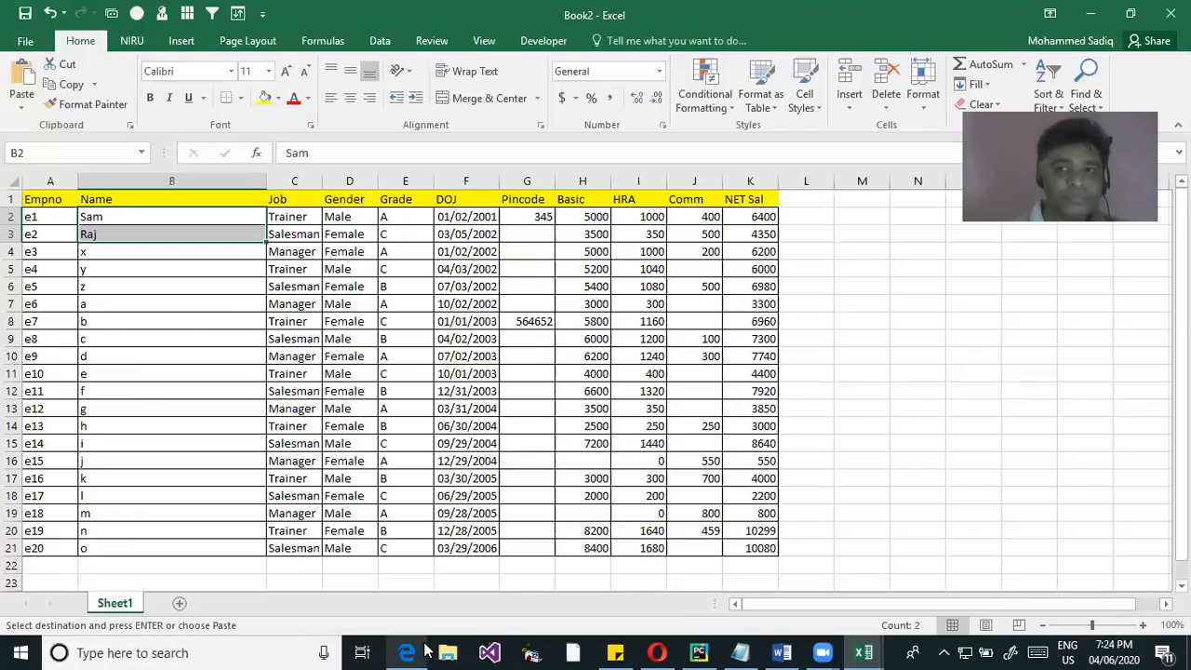
Define the name NetSal for the NET Sal values in cells K2:K21
left_click(181, 234)
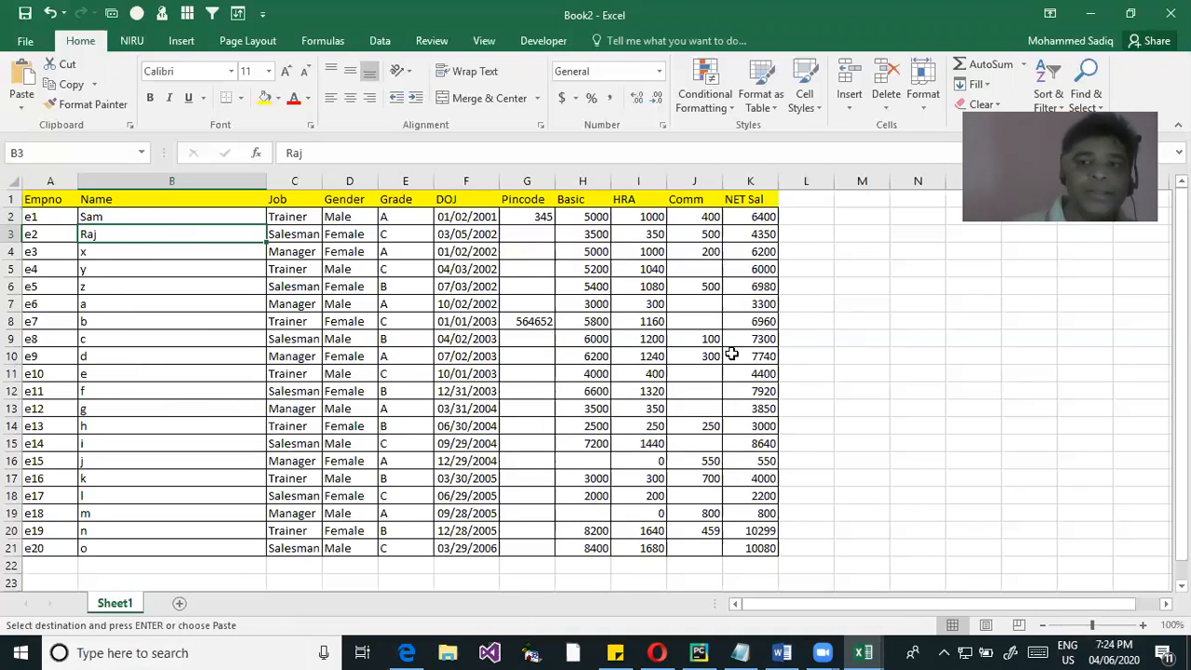
left_click_drag(760, 216, 759, 530)
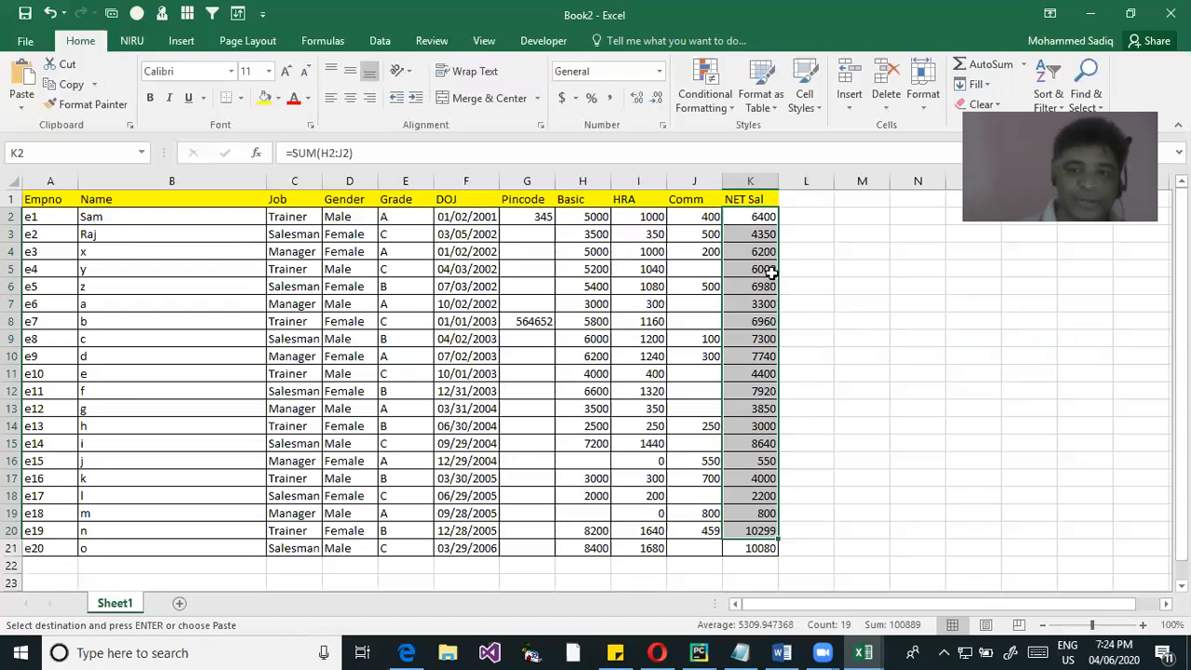
left_click(849, 252)
left_click_drag(757, 216, 761, 545)
left_click(61, 152)
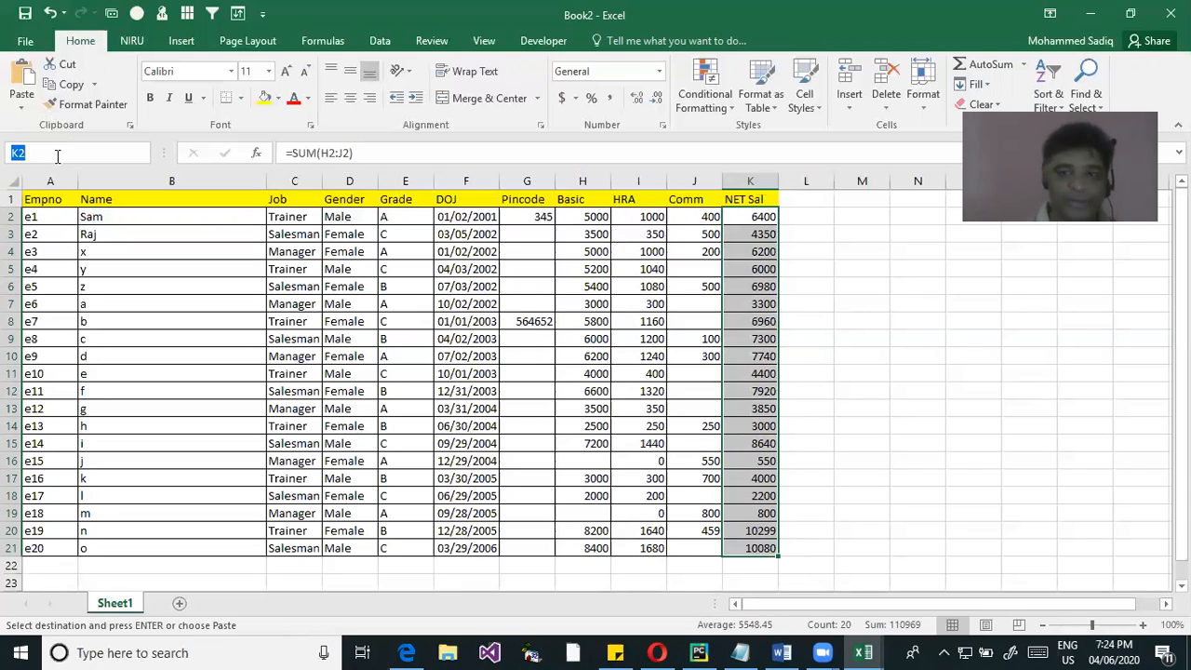
type("NetSal")
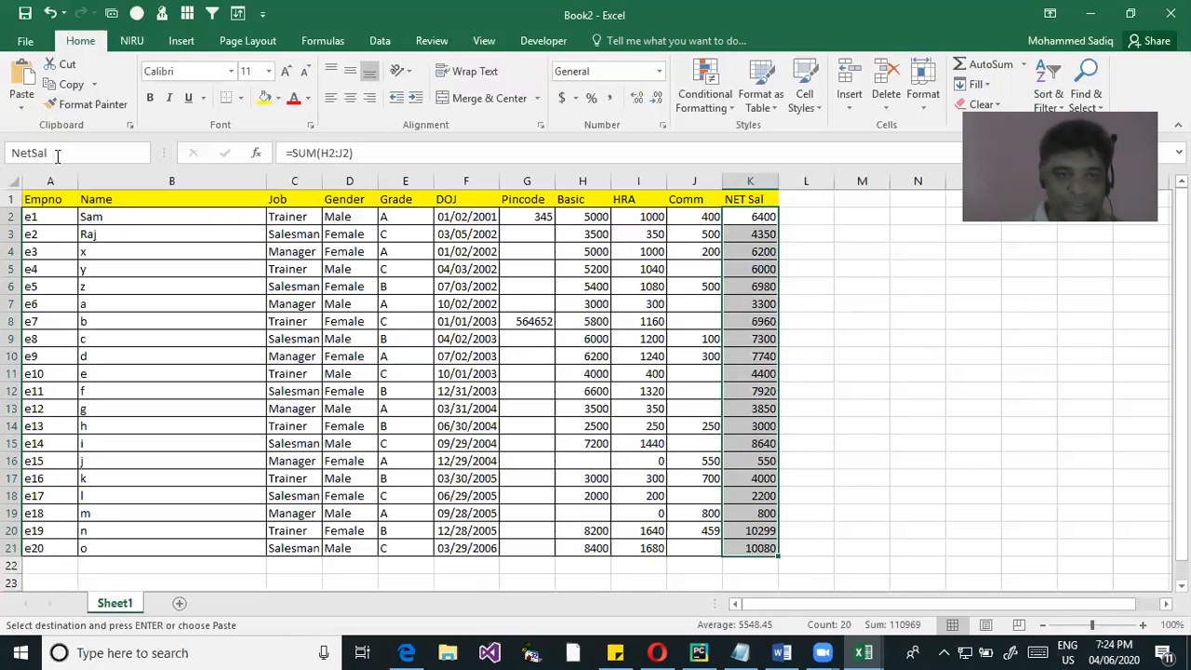
key("Return")
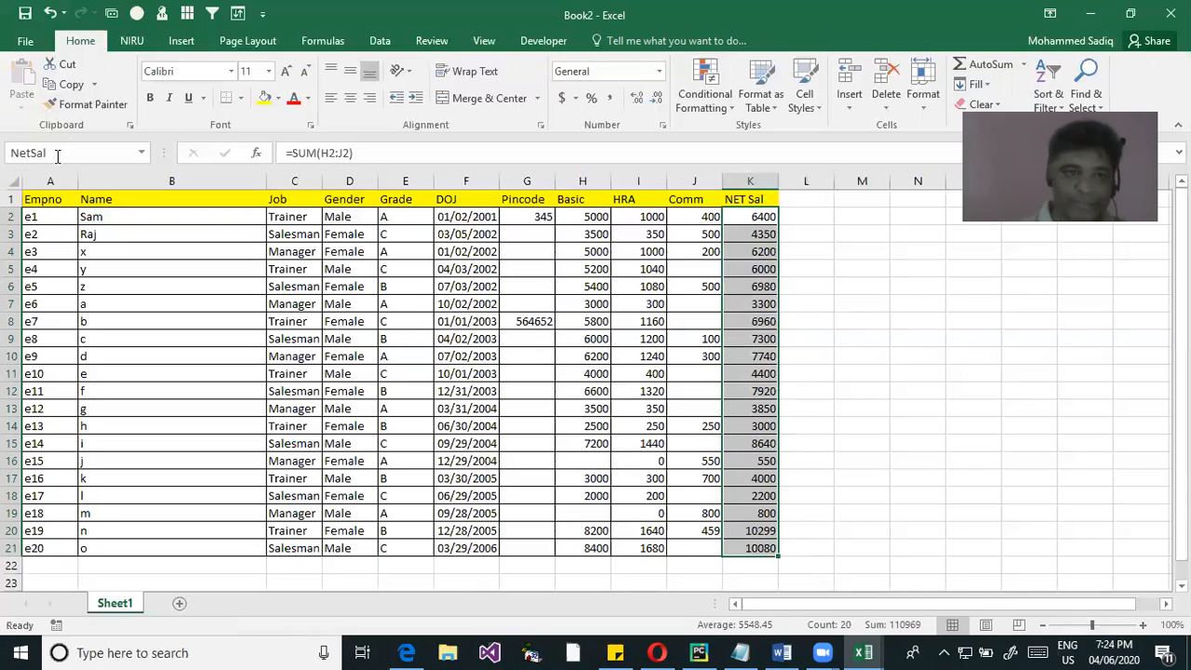
left_click(892, 354)
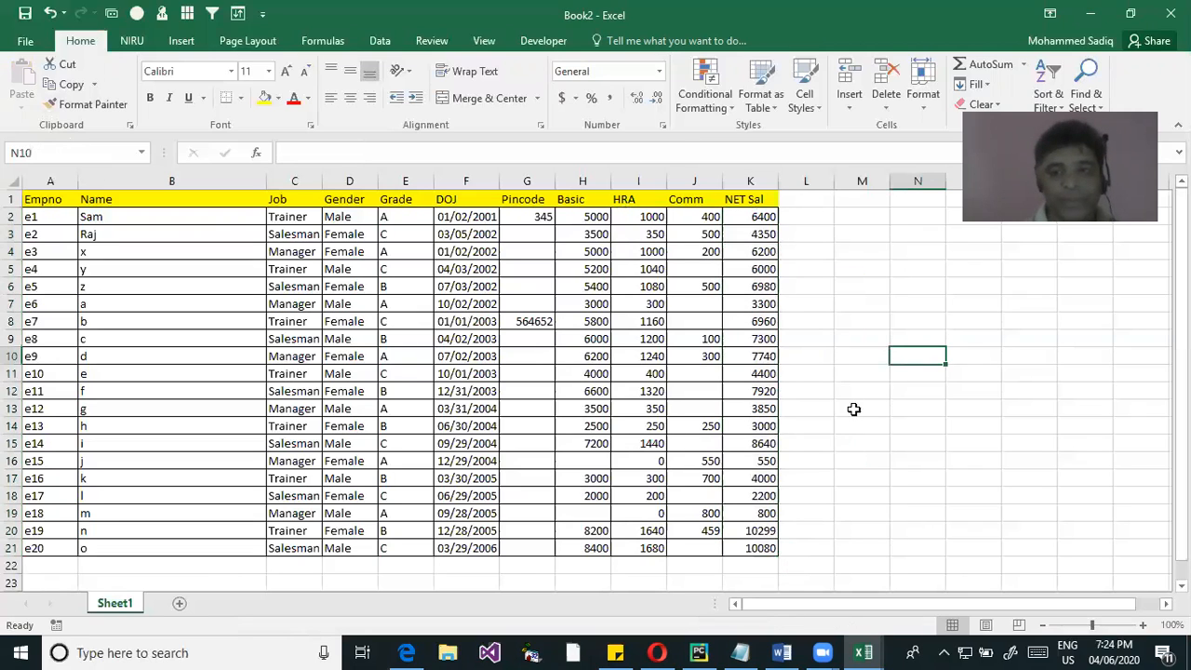
left_click_drag(736, 214, 751, 551)
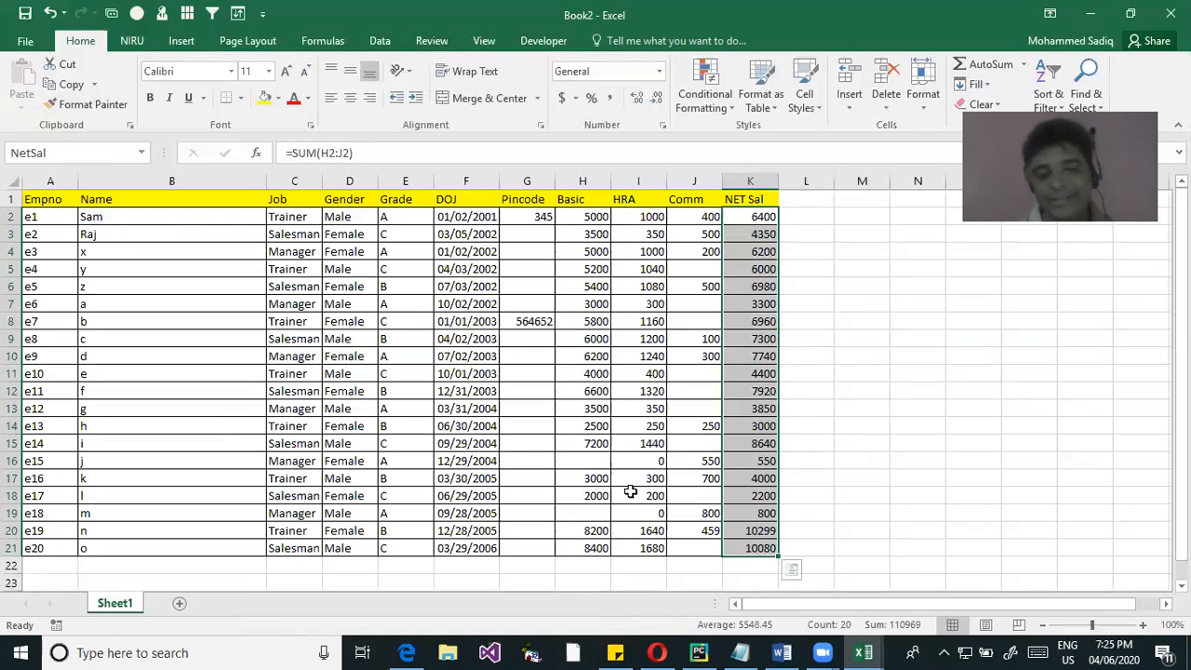
Add a new worksheet and enter =sum(NetSal) in cell G6
left_click(182, 604)
left_click(359, 286)
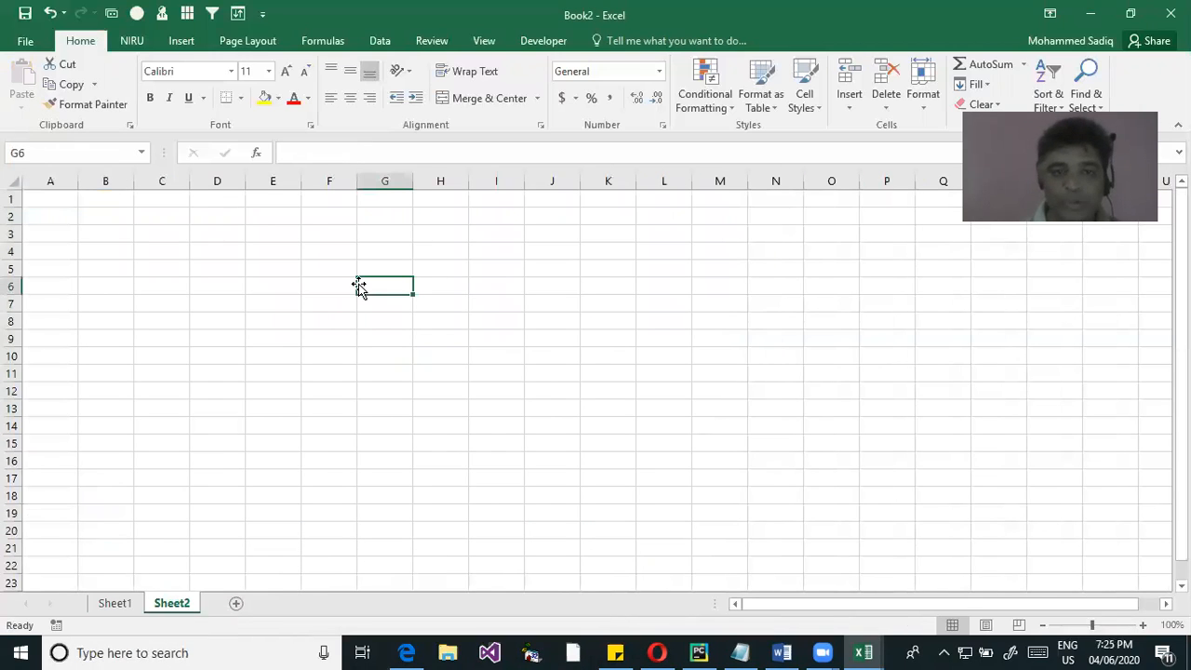
type("=sum(")
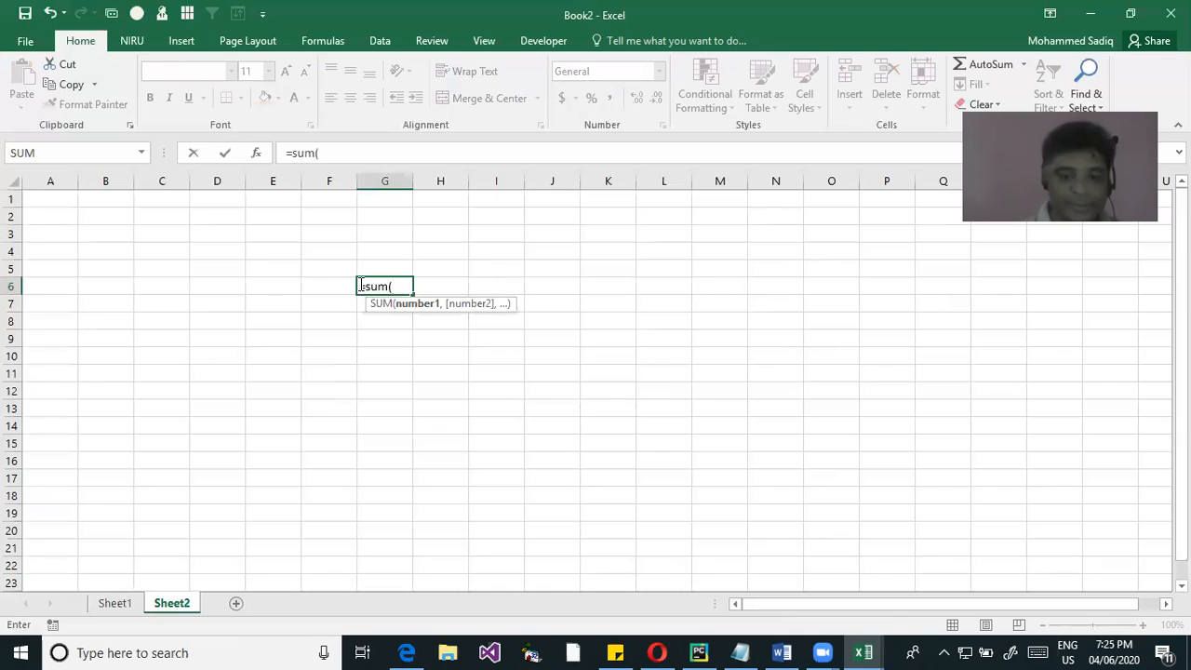
type("net")
key("Tab")
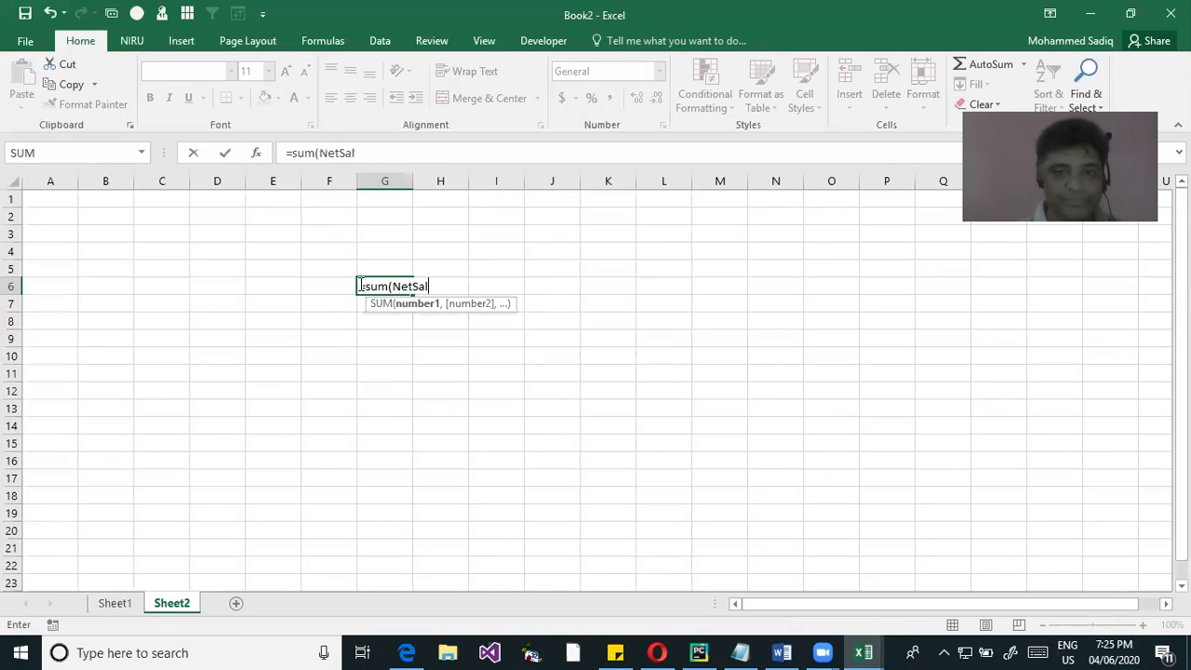
type(")")
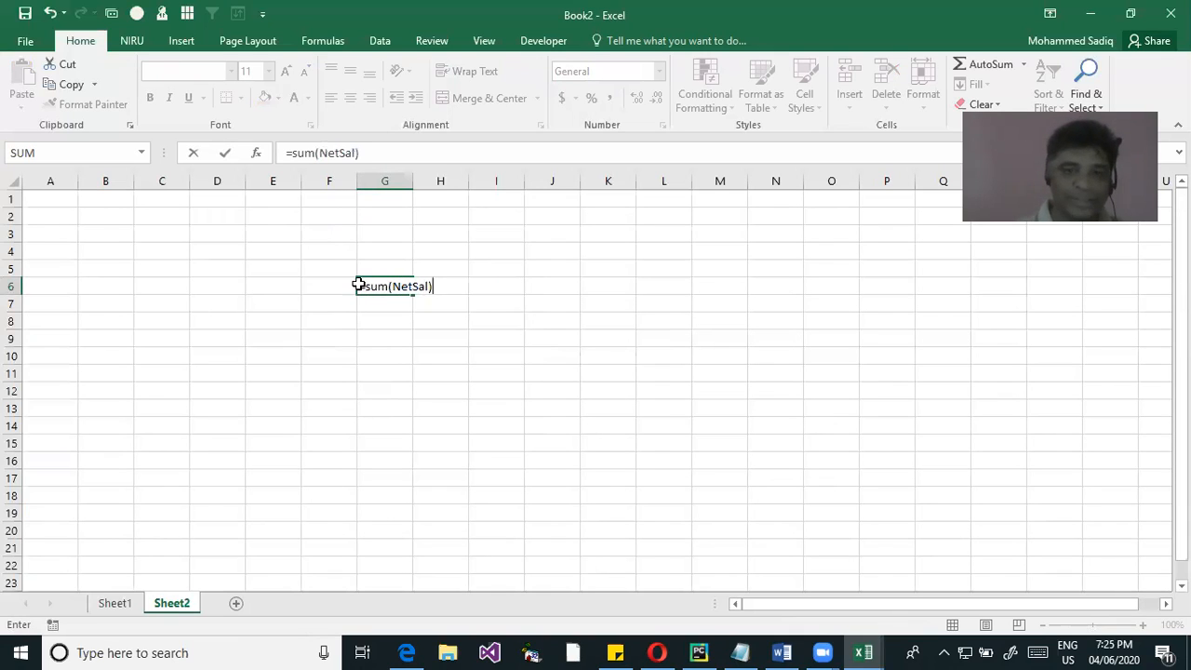
key("Return")
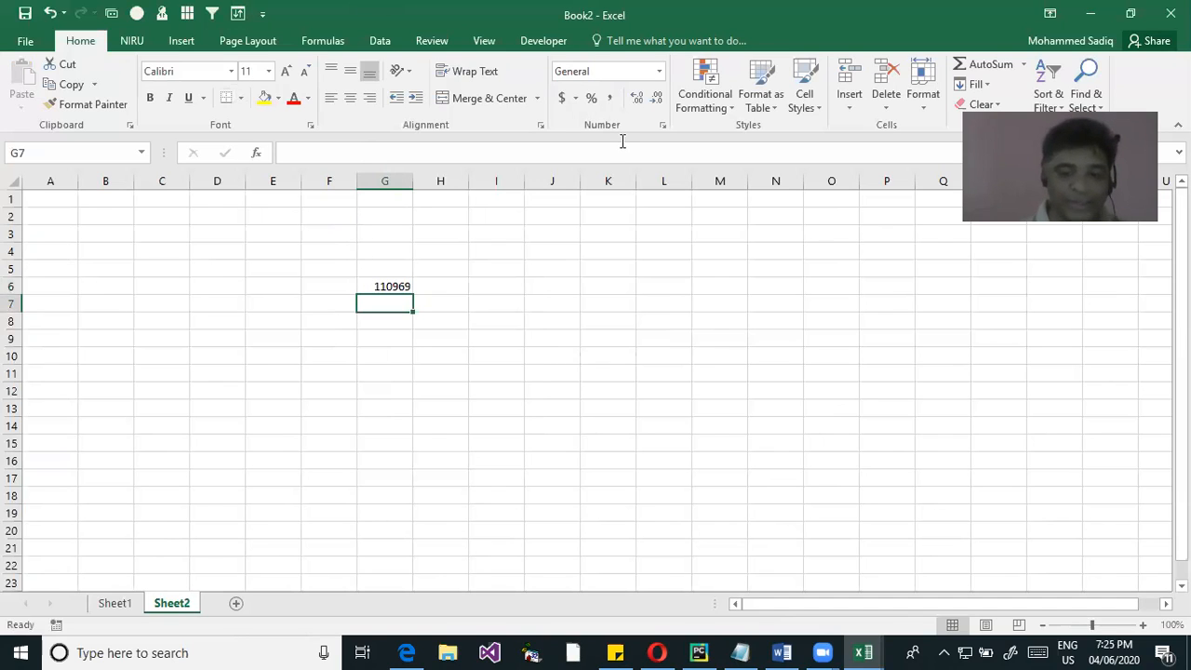
Calculate the average of the NetSal range in cell G7 with the AVERAGE function
type("=Ave")
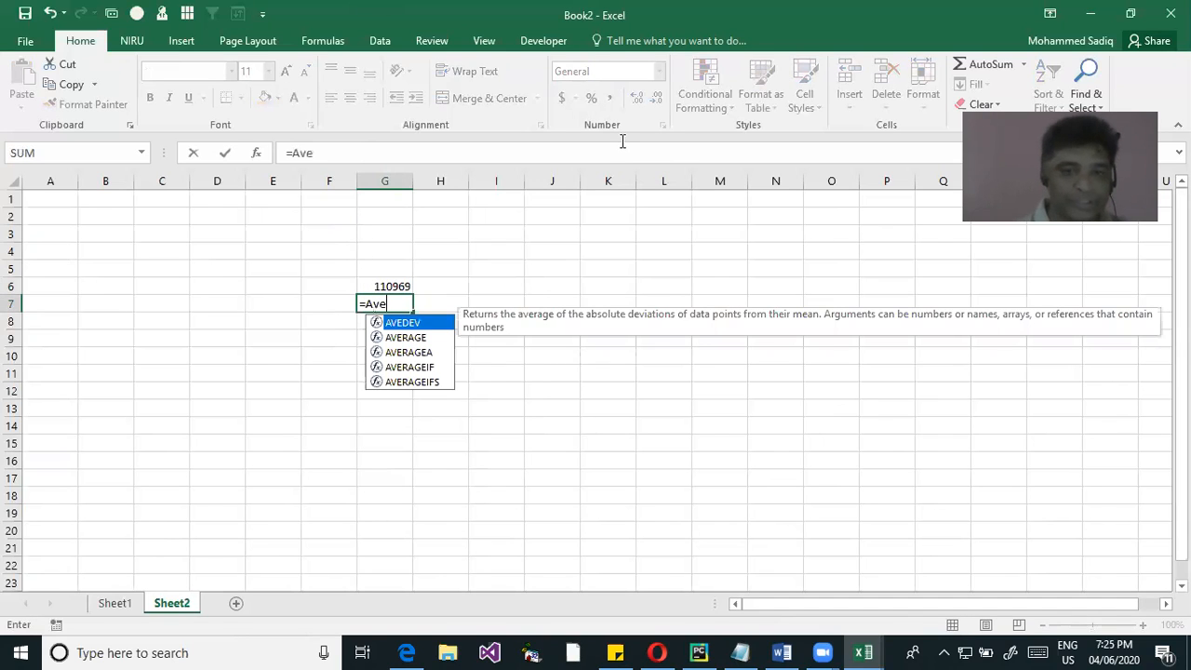
key("Down")
key("Tab")
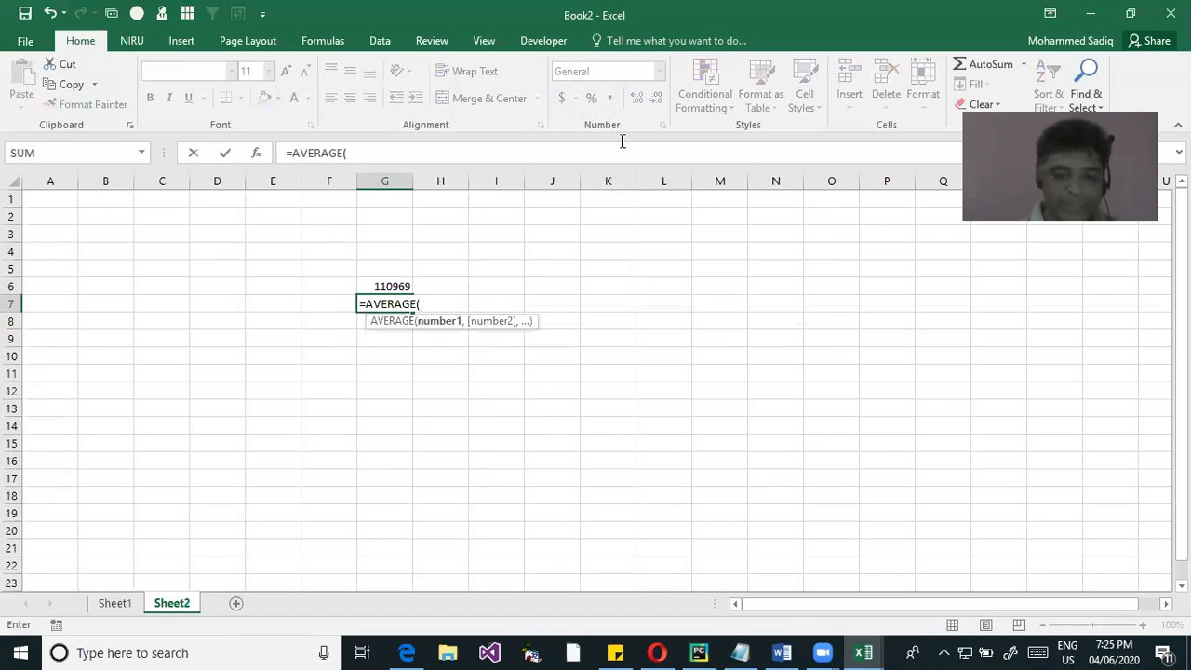
type("NetSal")
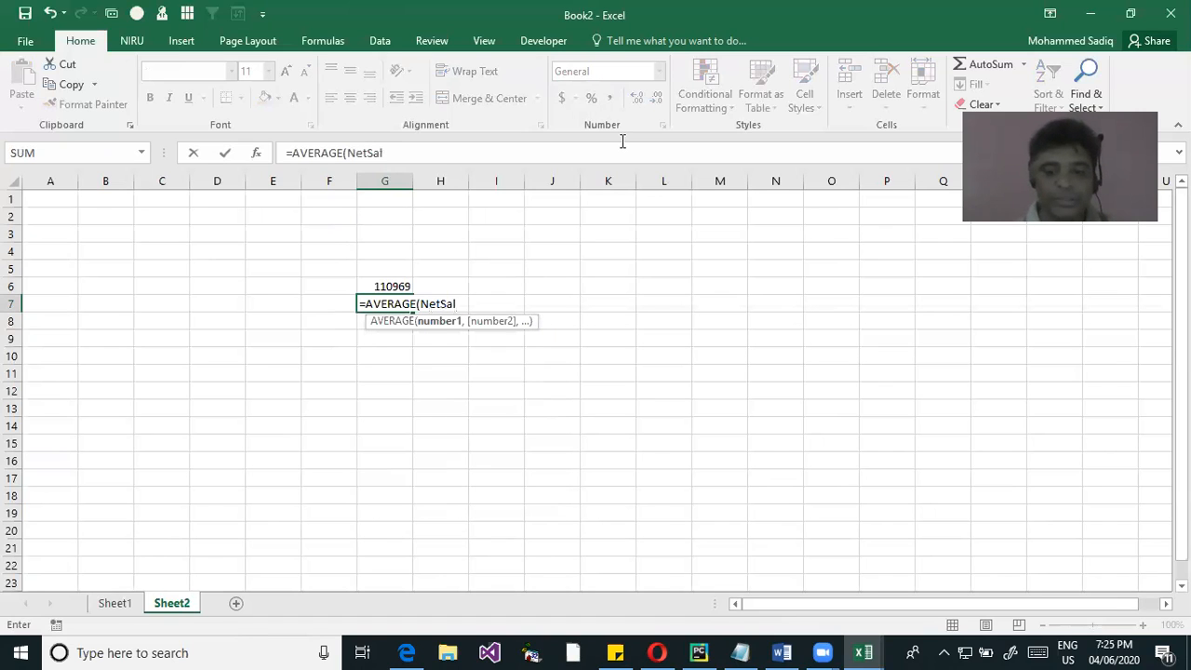
key("Return")
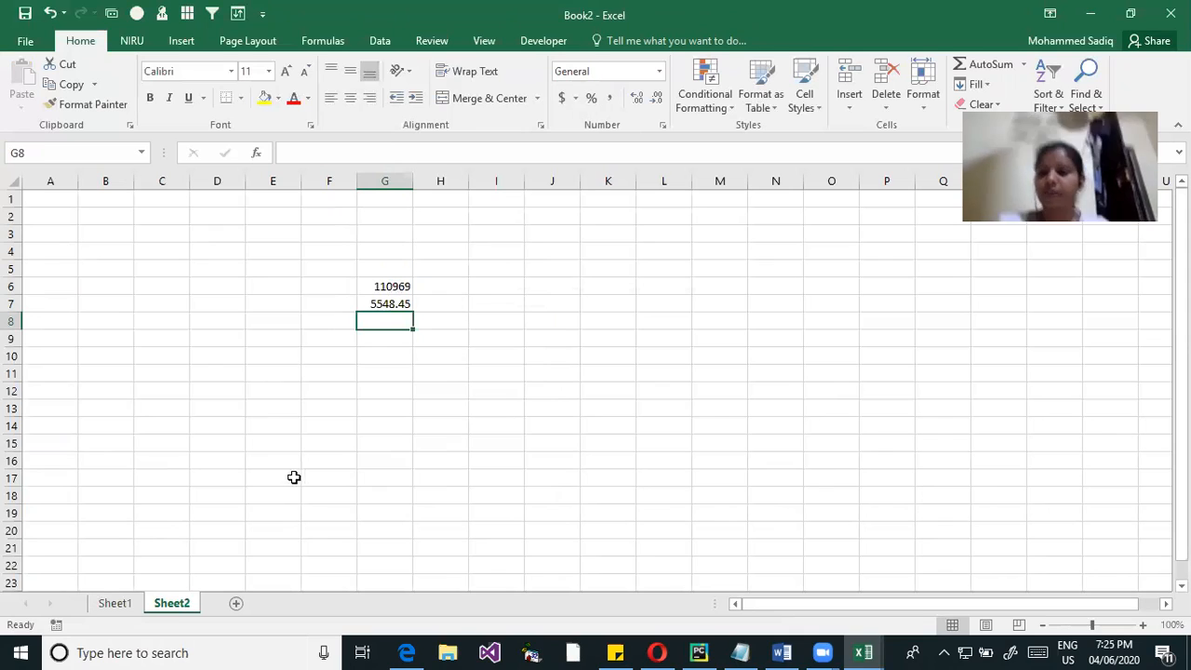
key("Up")
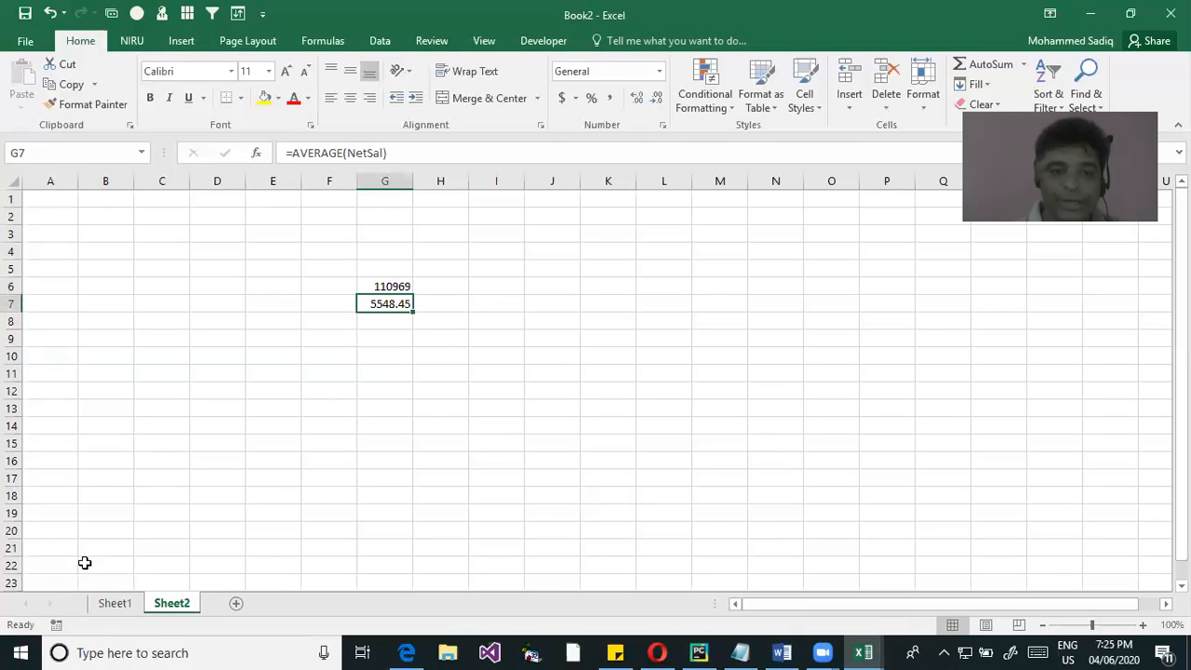
Sum the Basic values H2:H21 from Sheet1 in cell E18 of Sheet2, using direct cell references
left_click(249, 493)
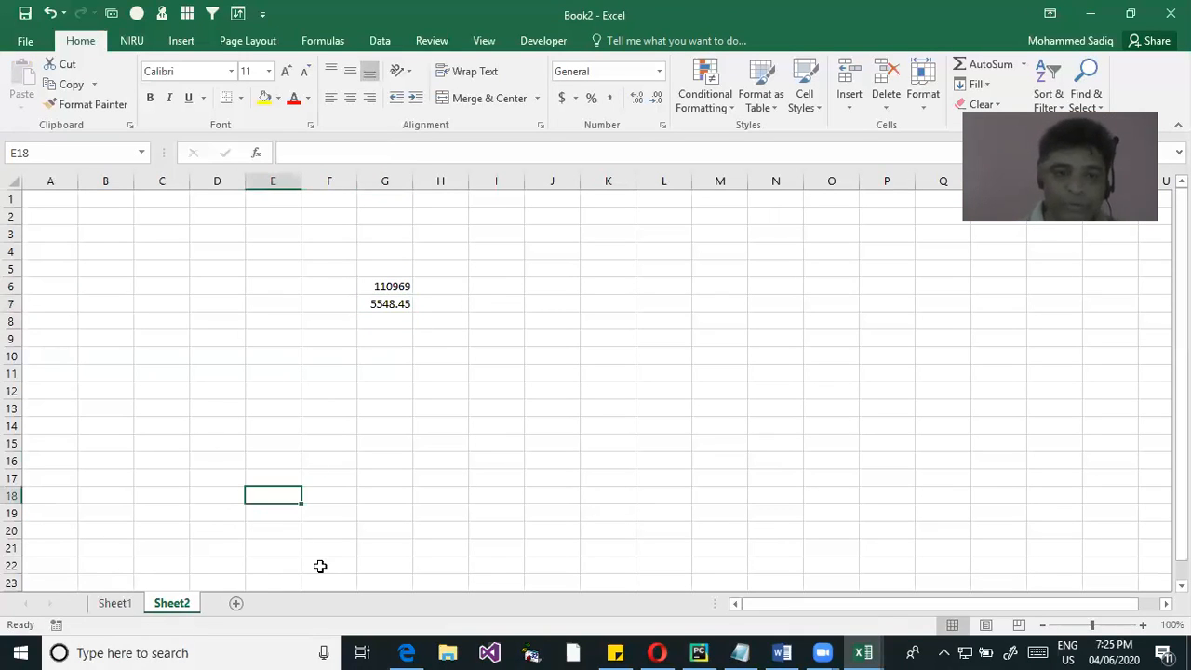
type("=sum(")
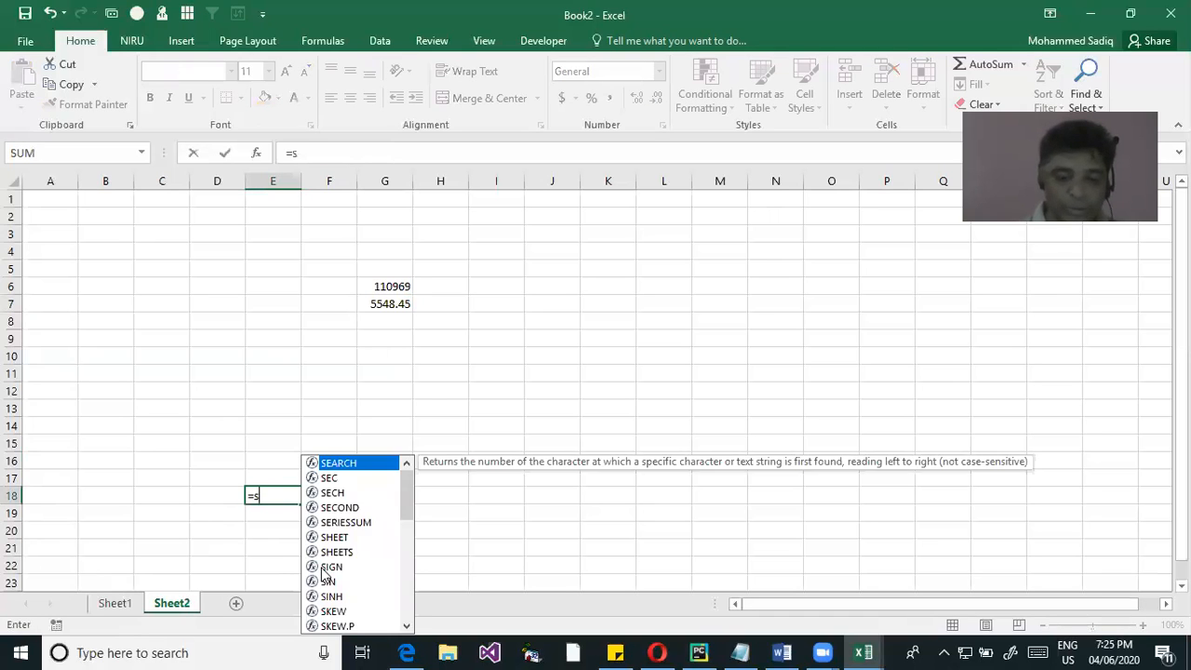
left_click(111, 605)
left_click_drag(579, 220, 599, 549)
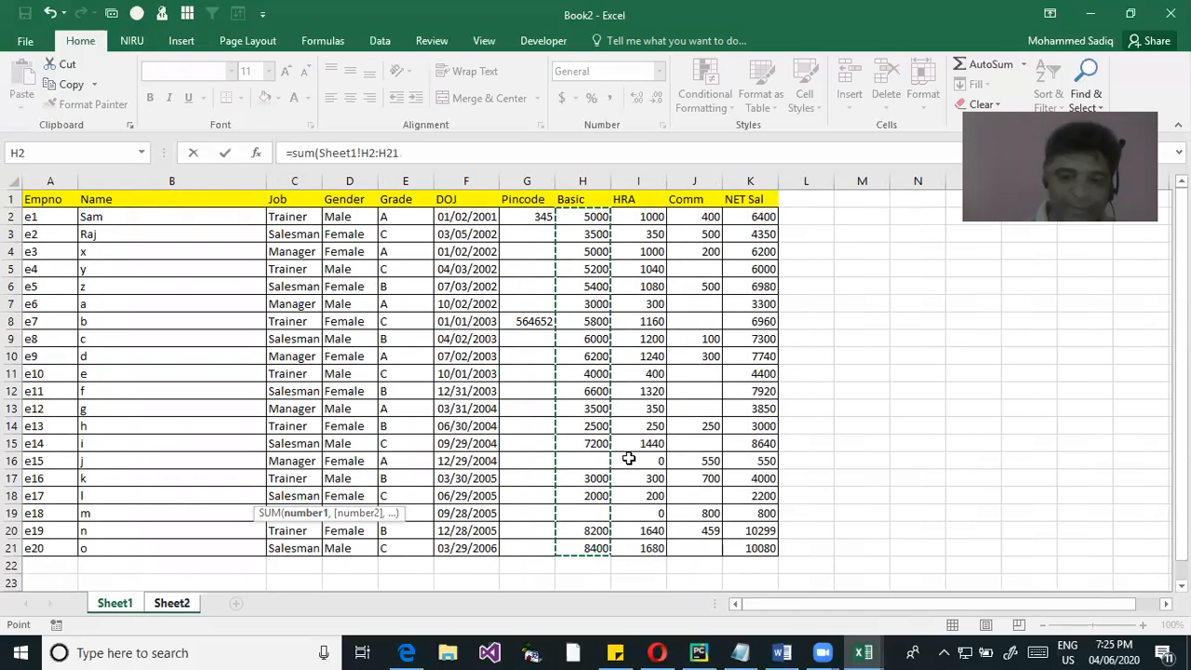
key("Return")
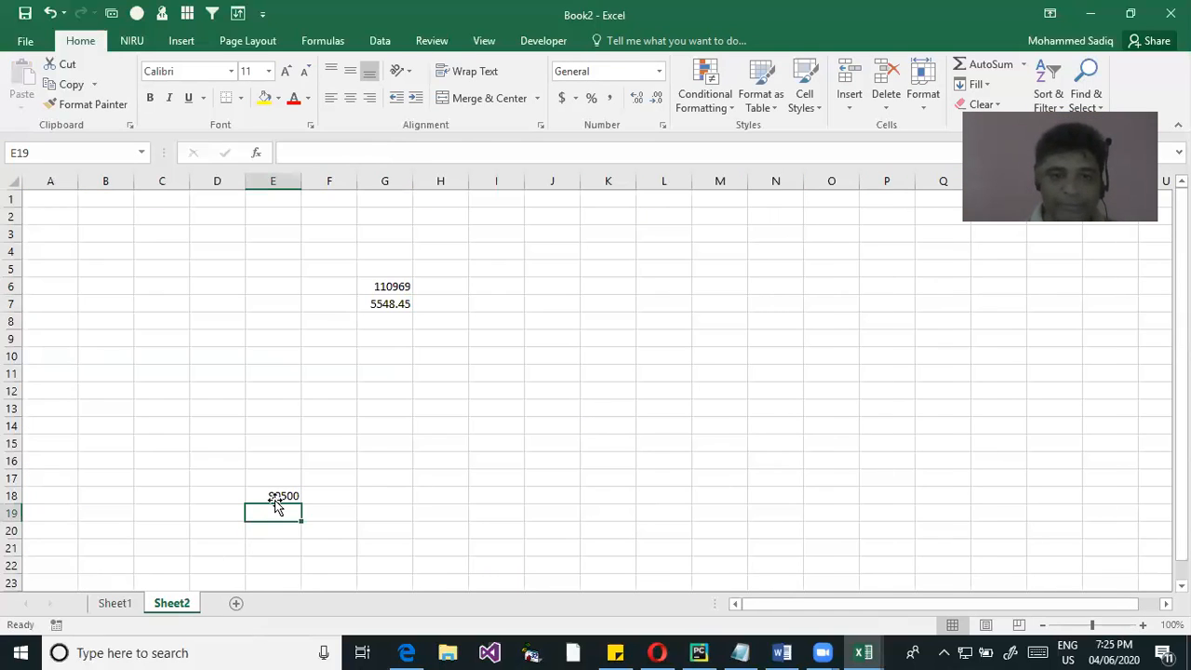
Examine how the SUM formula in E18 refers to its cells compared with the AVERAGE formula in G7
left_click(277, 496)
double_click(277, 496)
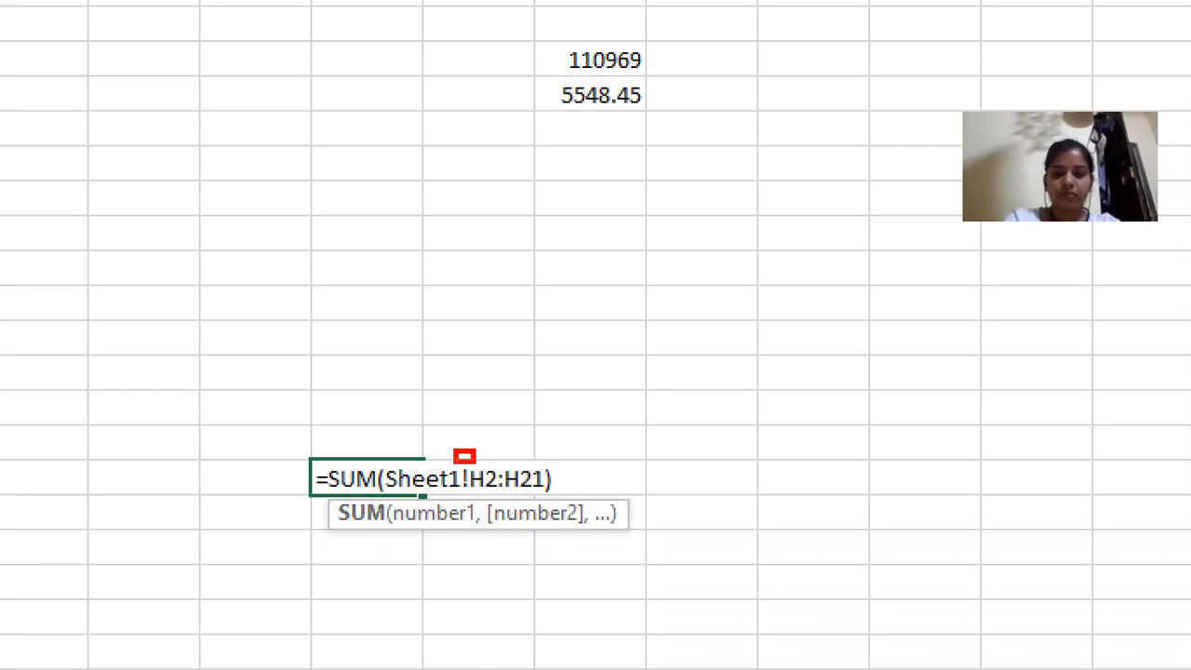
left_click_drag(454, 453, 549, 498)
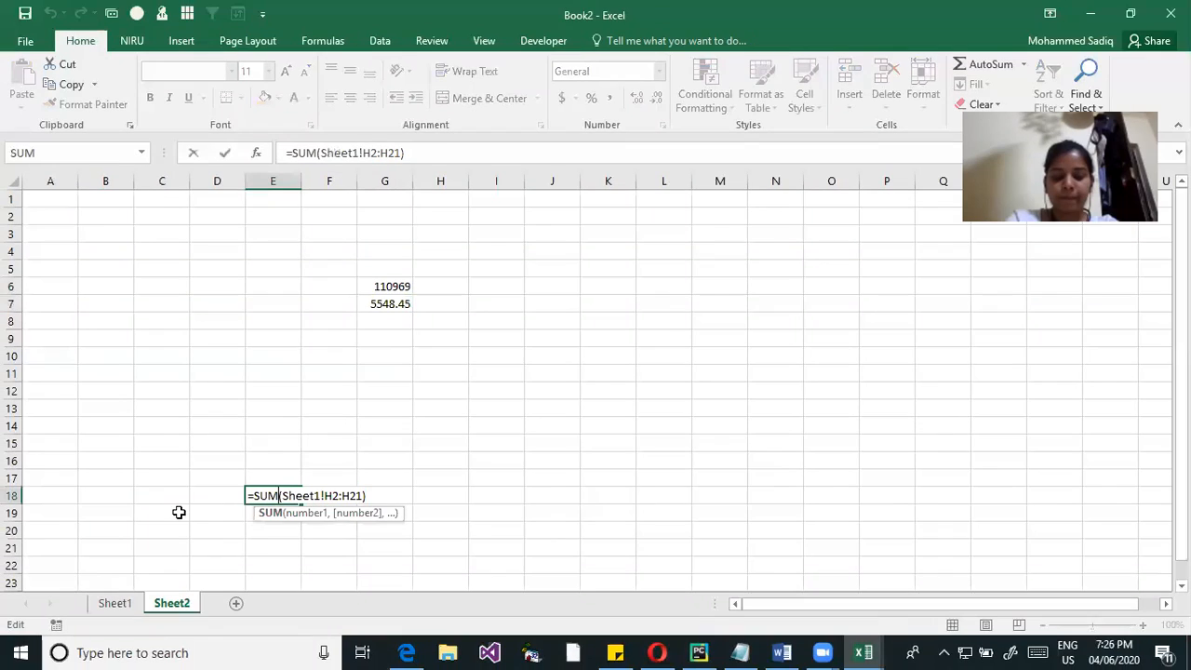
left_click(434, 495)
left_click(280, 508)
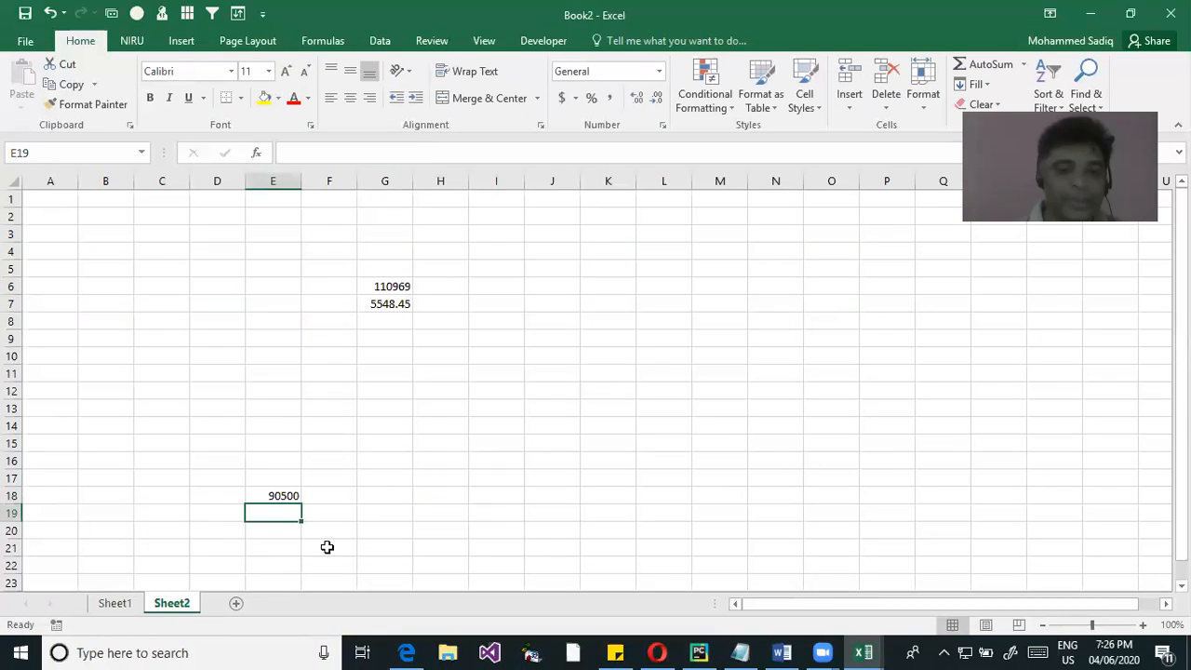
double_click(279, 494)
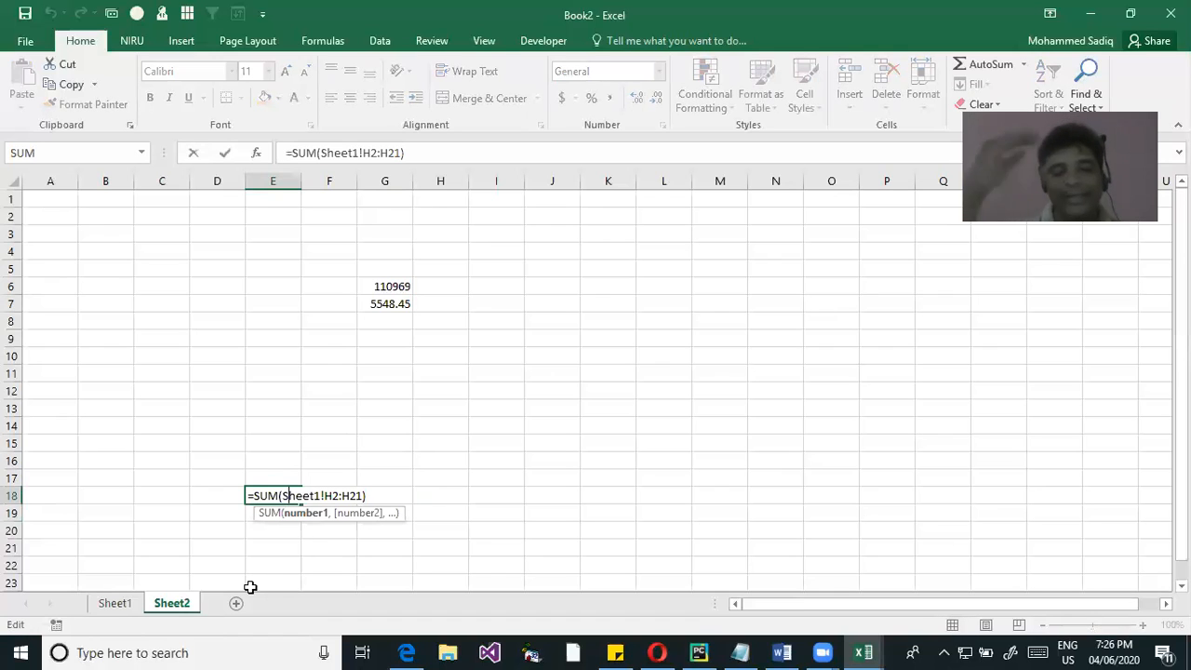
double_click(385, 303)
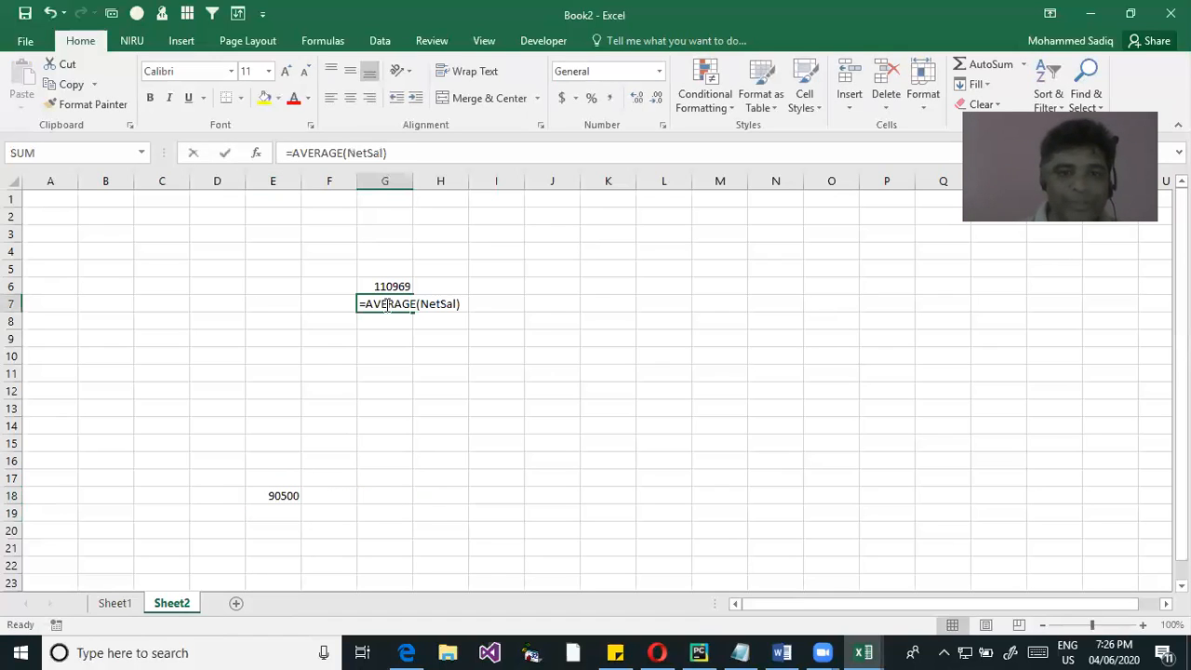
key("Escape")
double_click(389, 296)
left_click(388, 286)
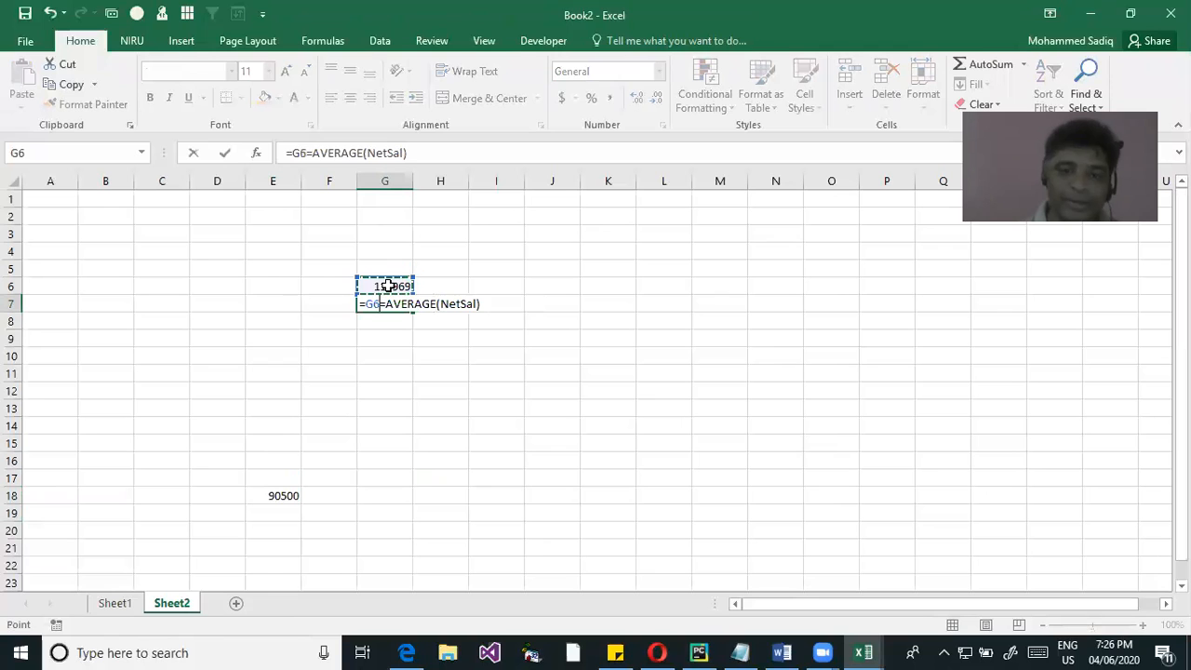
key("Escape")
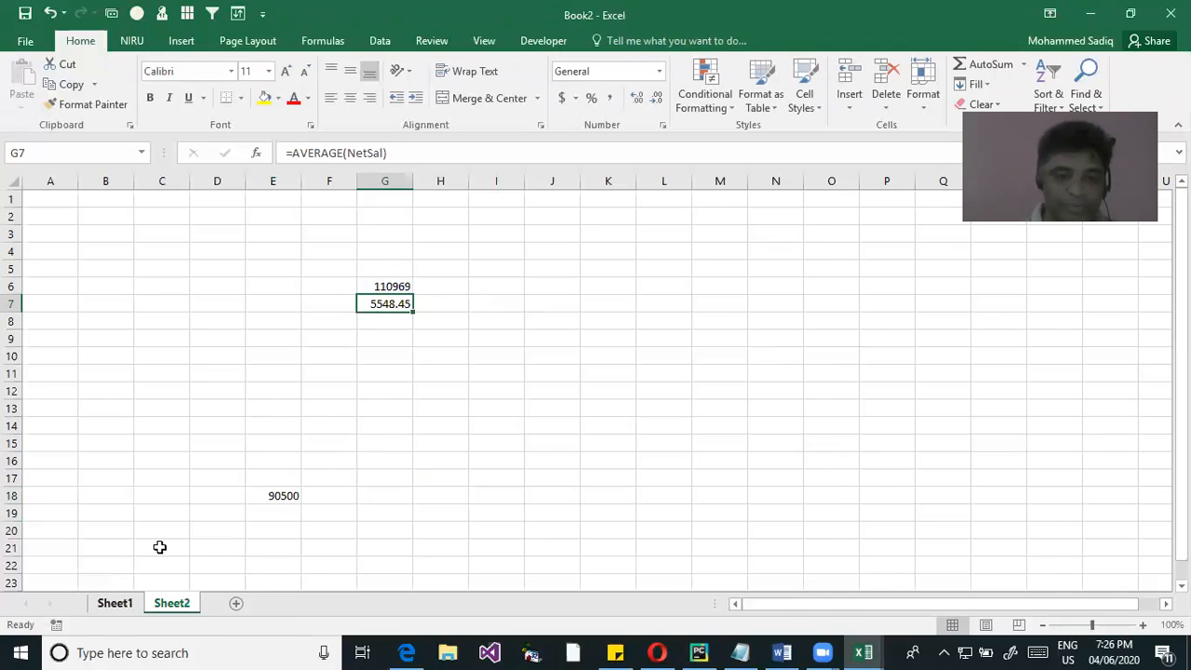
Return to Sheet1 and collapse the ribbon to make room for more rows
left_click(123, 603)
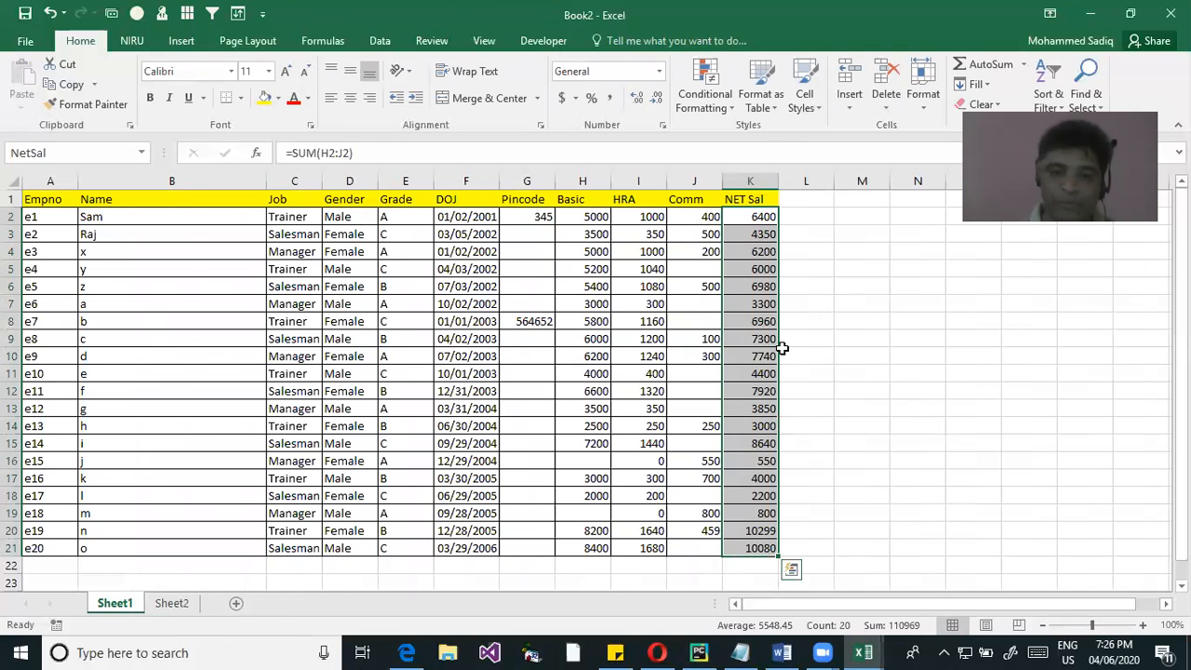
scroll(652, 438, "down", 1)
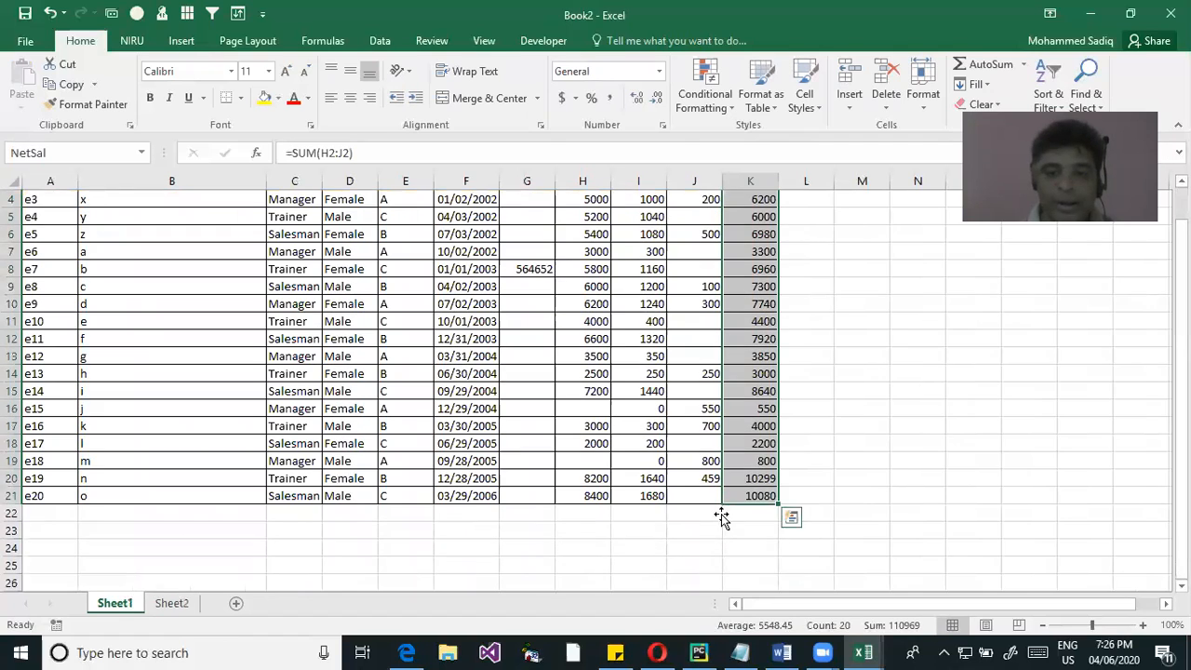
scroll(744, 511, "up", 1)
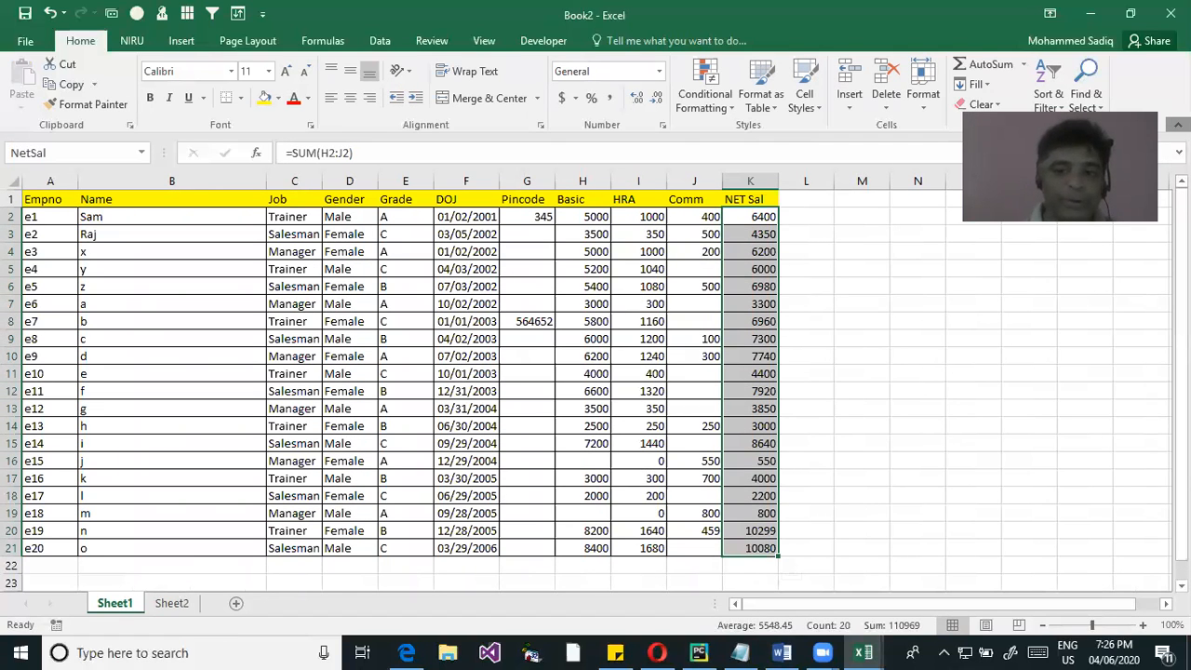
left_click(1178, 124)
left_click(787, 513)
left_click(921, 391)
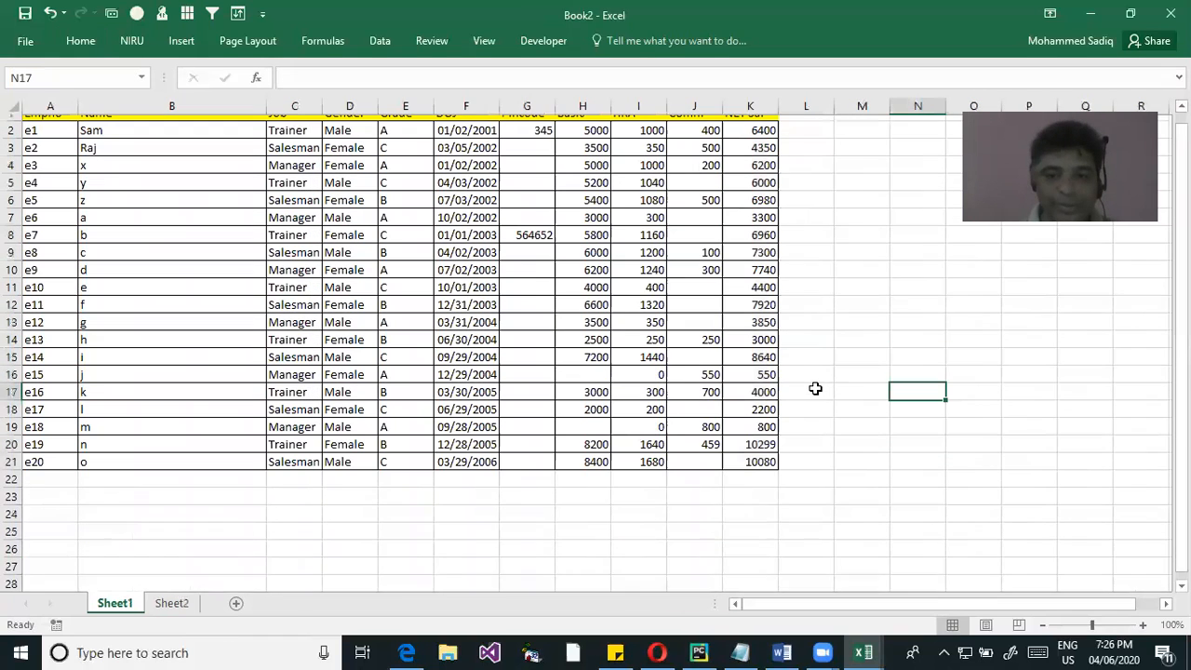
Total the NET Sal values in K23 with a SUM of the NetSal range and check the formula's reference
left_click(761, 508)
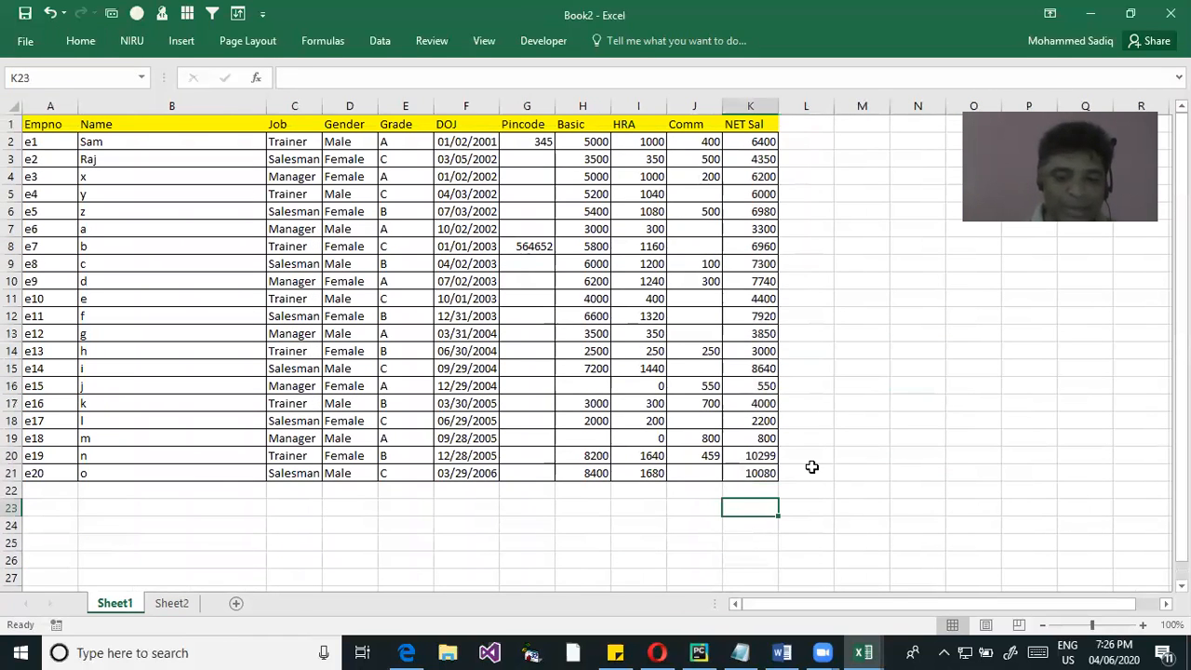
type("=sum(")
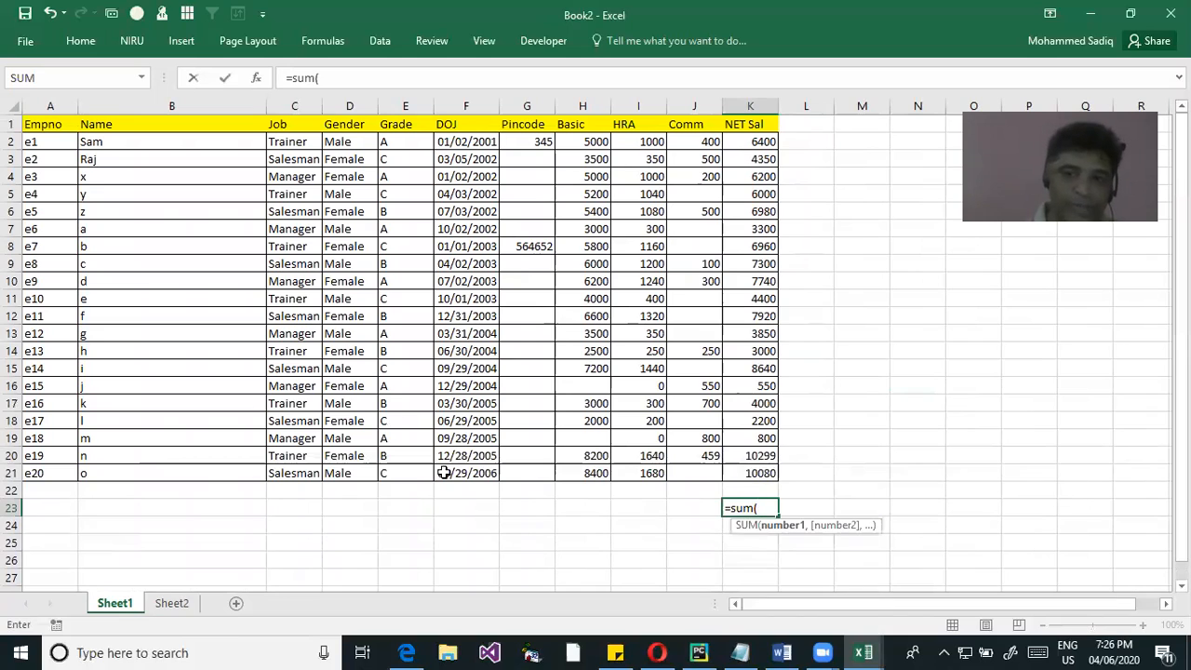
left_click_drag(755, 141, 745, 475)
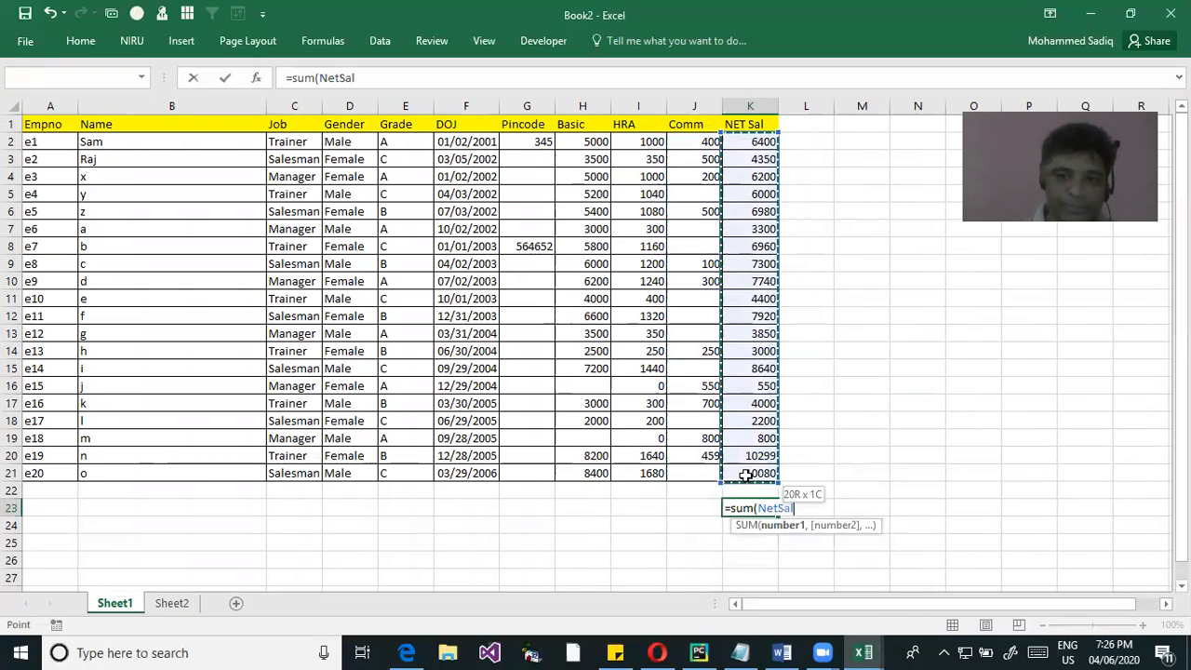
key("Return")
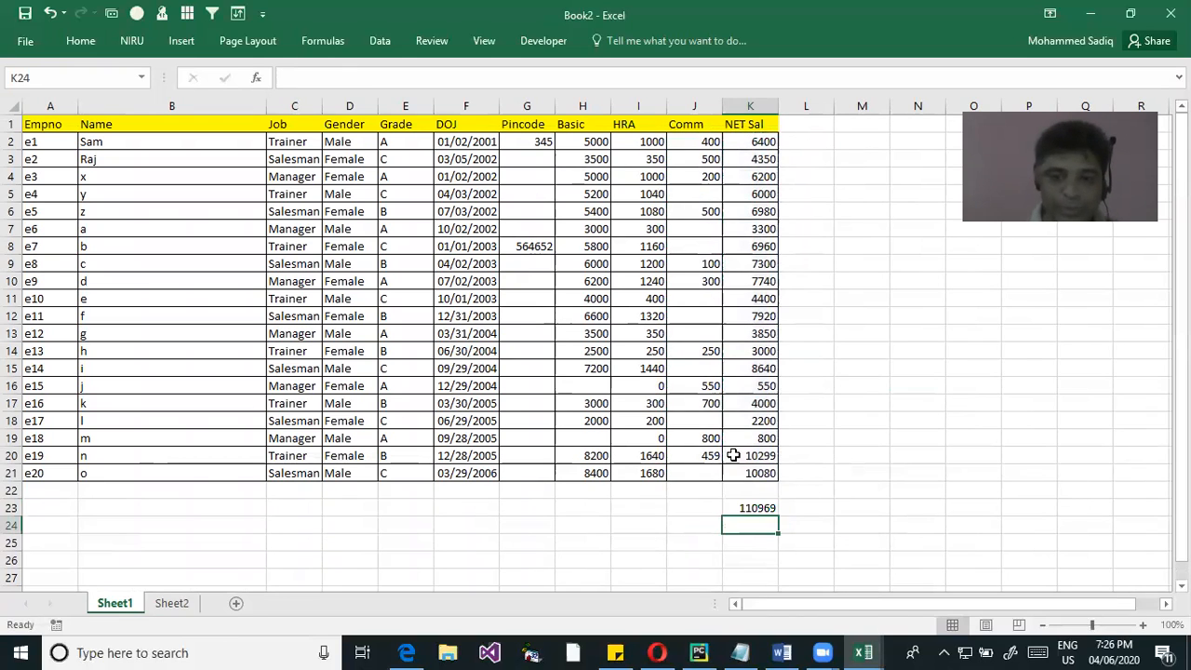
left_click(772, 496)
left_click(764, 508)
double_click(759, 505)
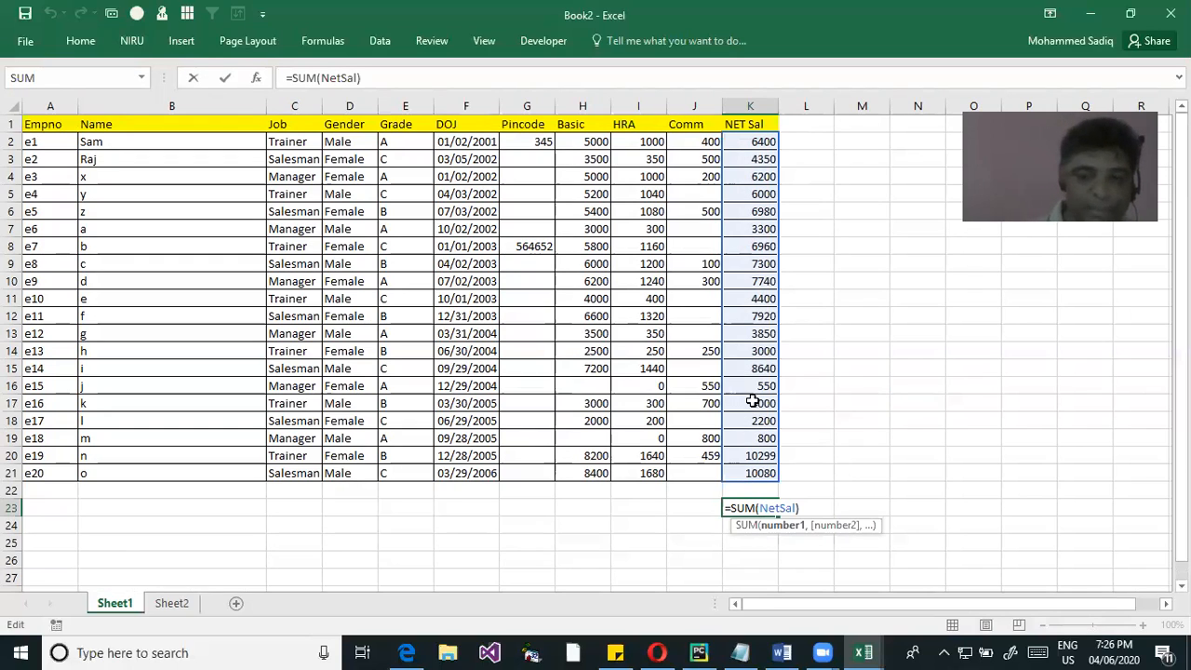
key("Return")
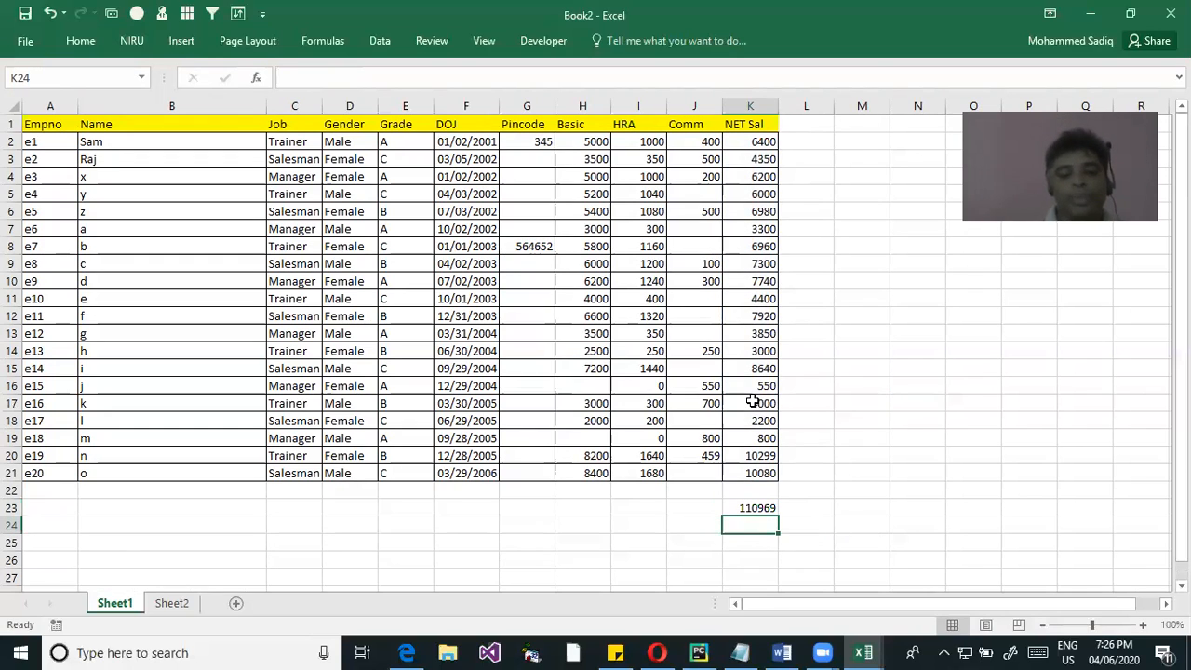
Switch to Notepad, replace its text with Sum and Sumif on separate lines, and return to the worksheet
left_click(740, 652)
key("ctrl+a")
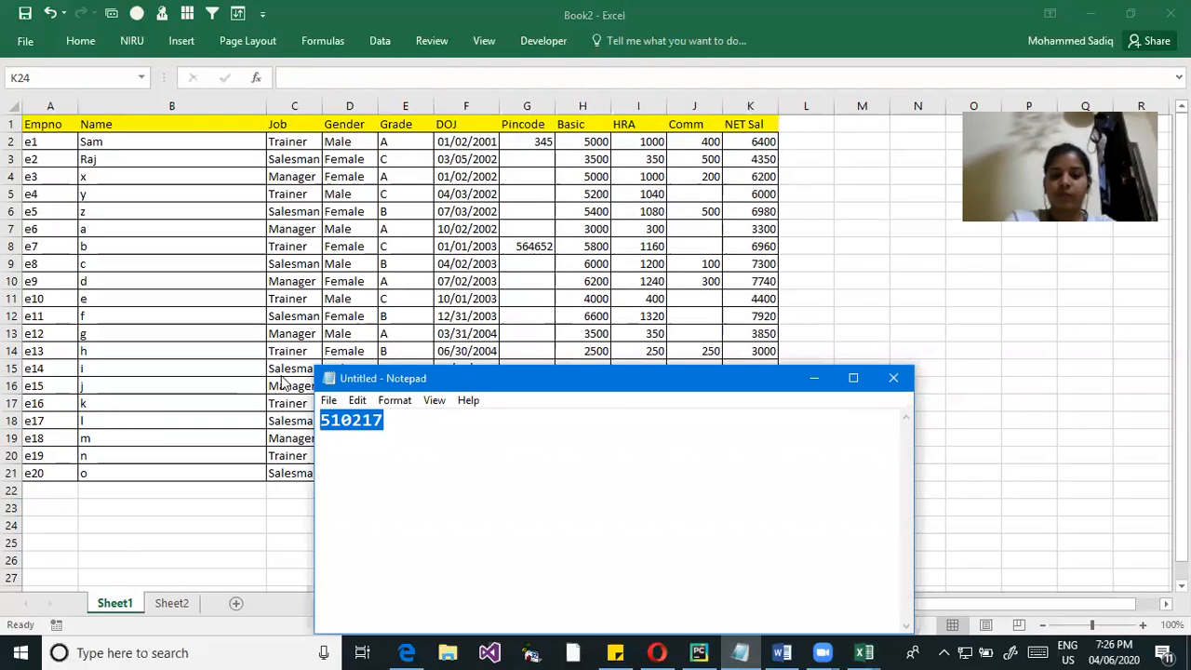
left_click_drag(552, 390, 877, 457)
type("Sum")
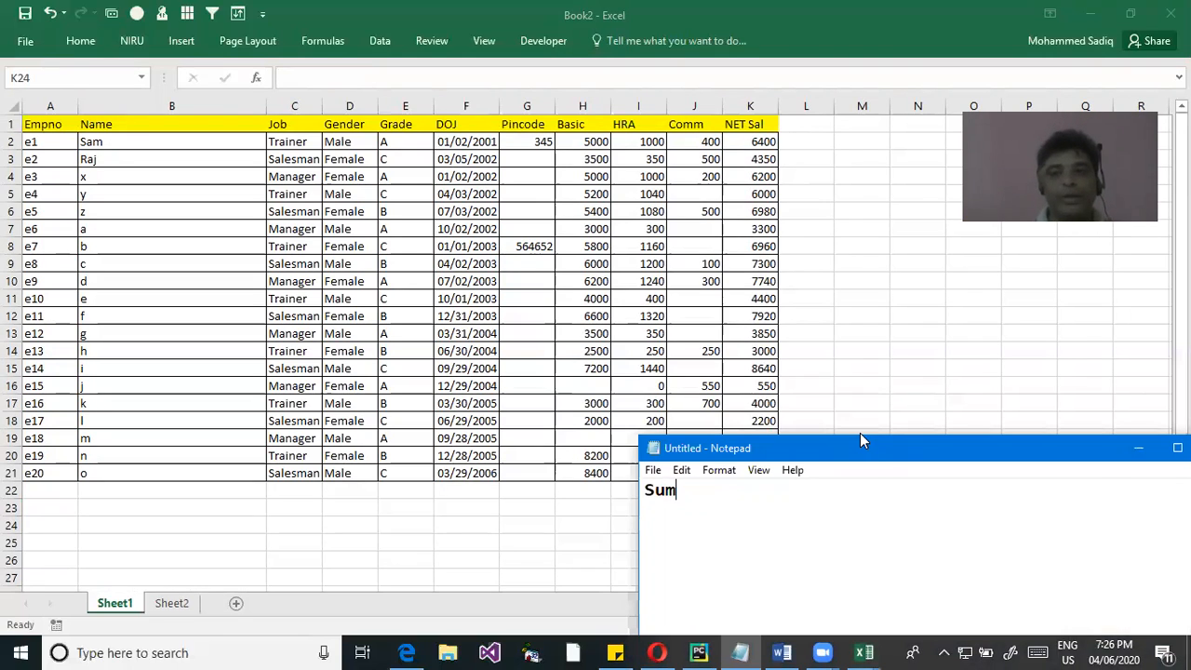
type(" Sumif")
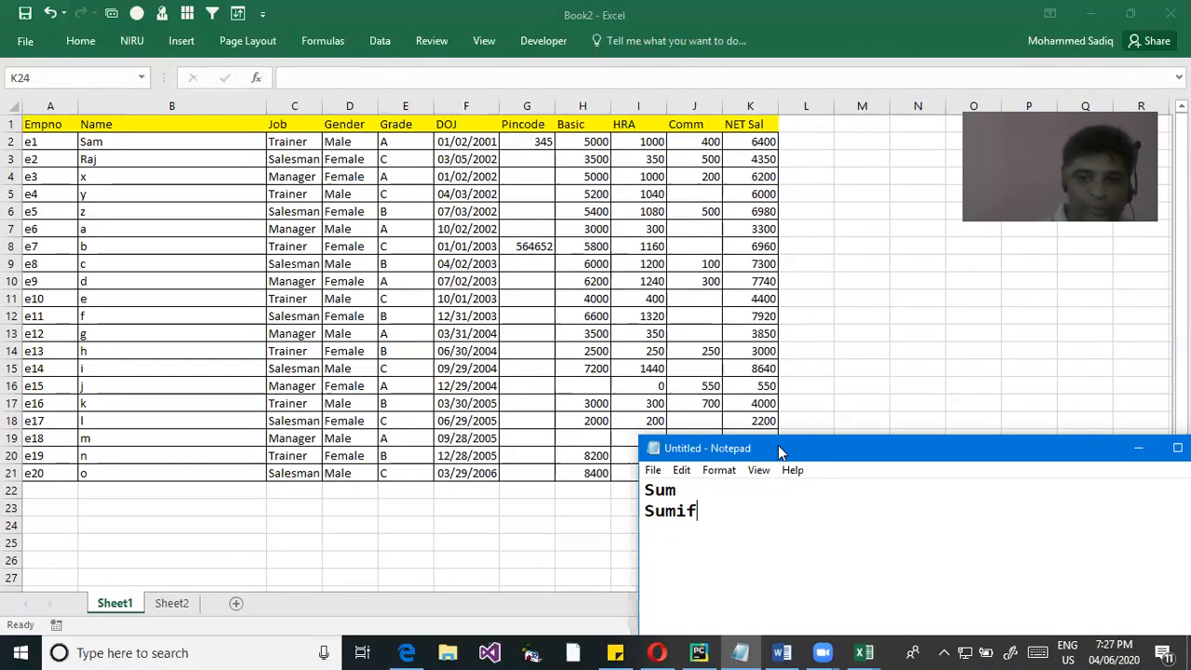
left_click_drag(758, 456, 936, 365)
left_click(740, 528)
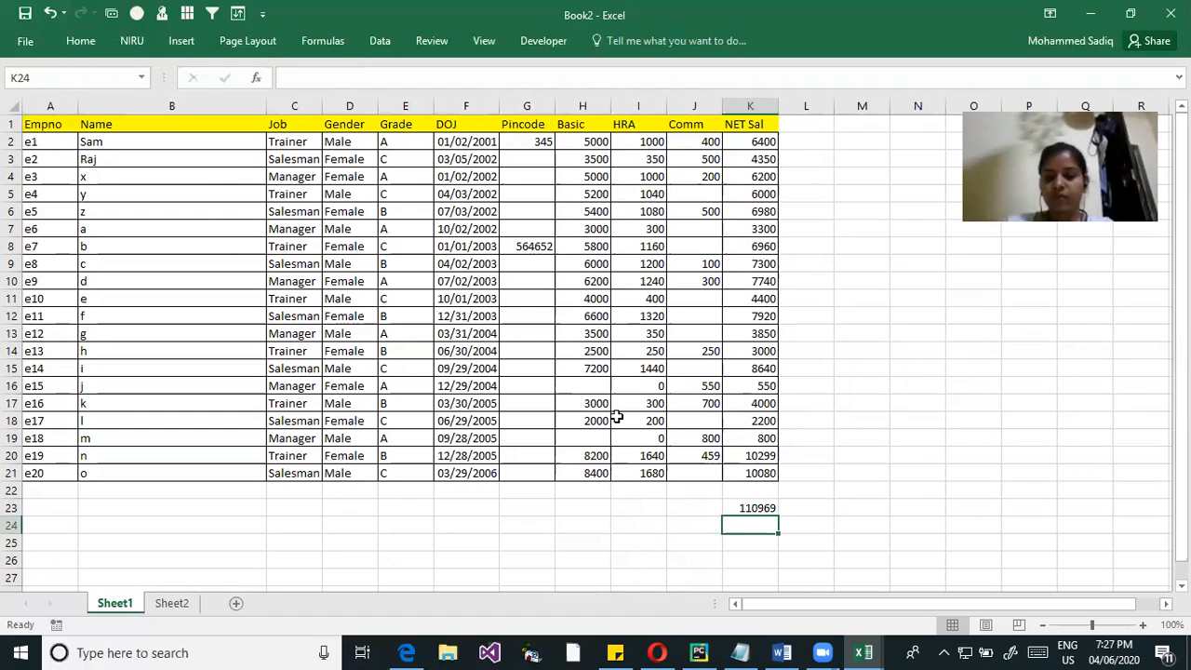
Set employee e8's Basic value in H9 to 16000
left_click_drag(761, 142, 732, 472)
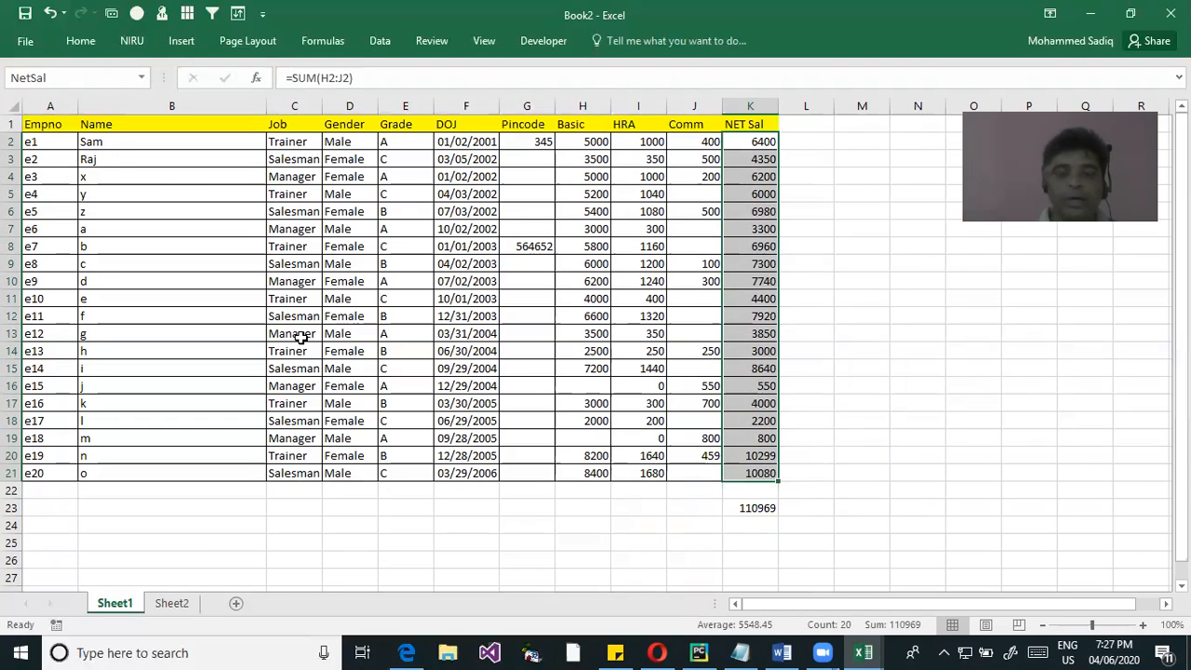
double_click(594, 263)
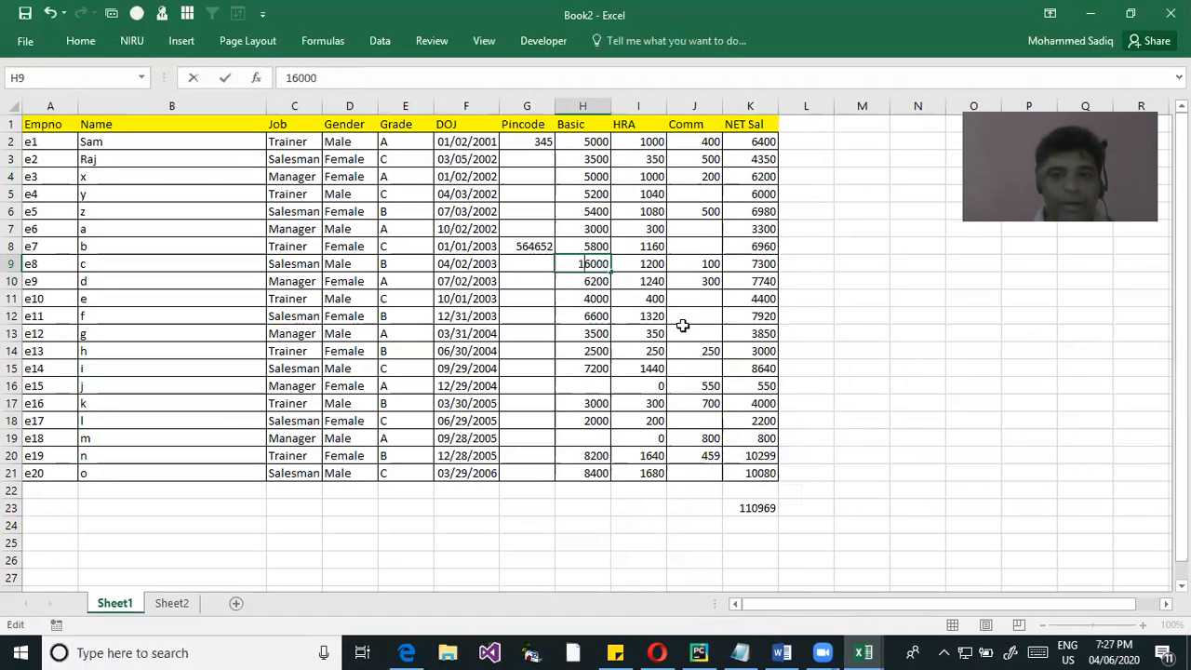
type("1")
key("Return")
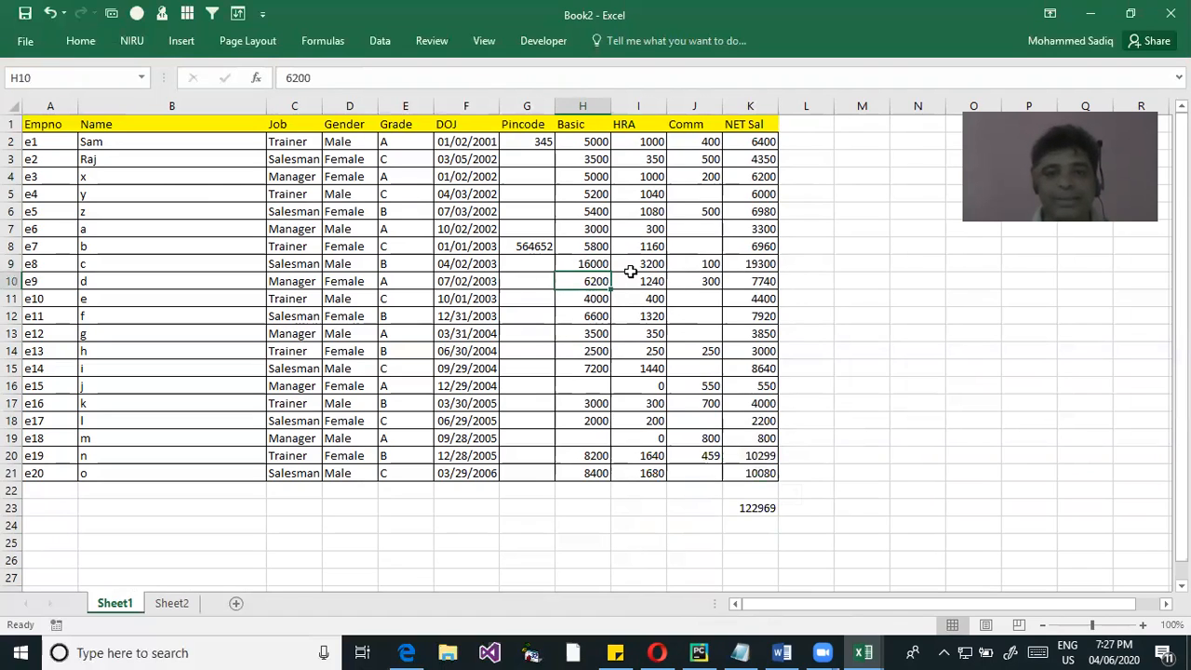
Set employee e8's Basic value in H9 to 9000 and select K2:K21 to compare its sum with K23
left_click(593, 261)
double_click(593, 264)
key("BackSpace")
key("BackSpace")
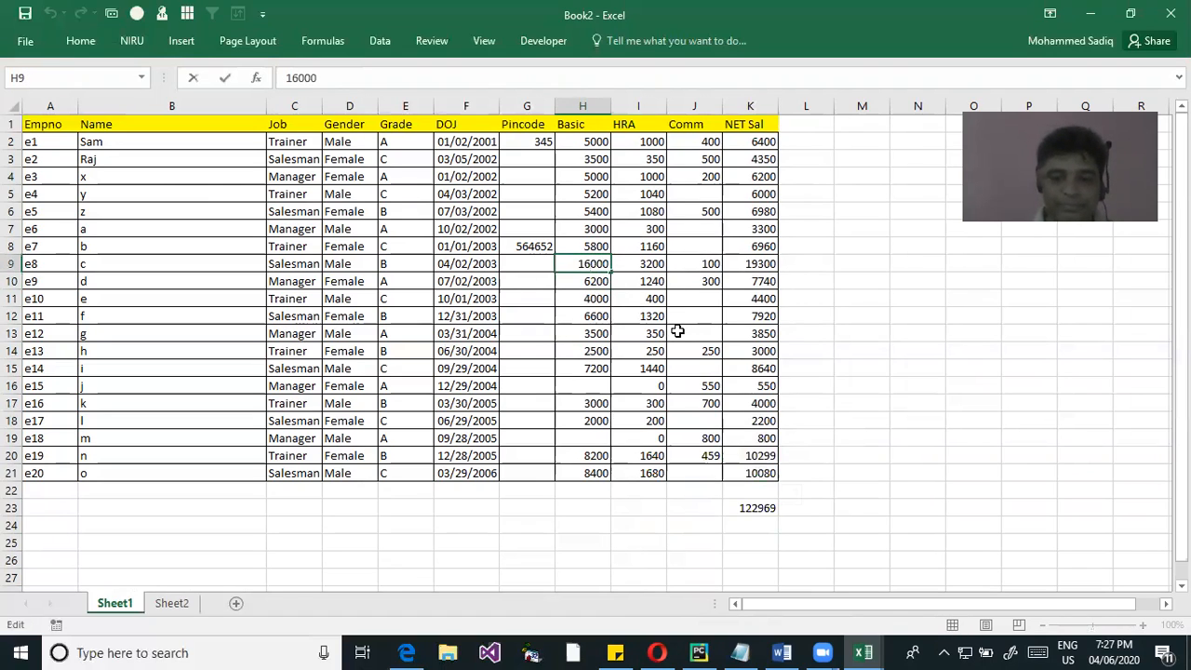
key("Return")
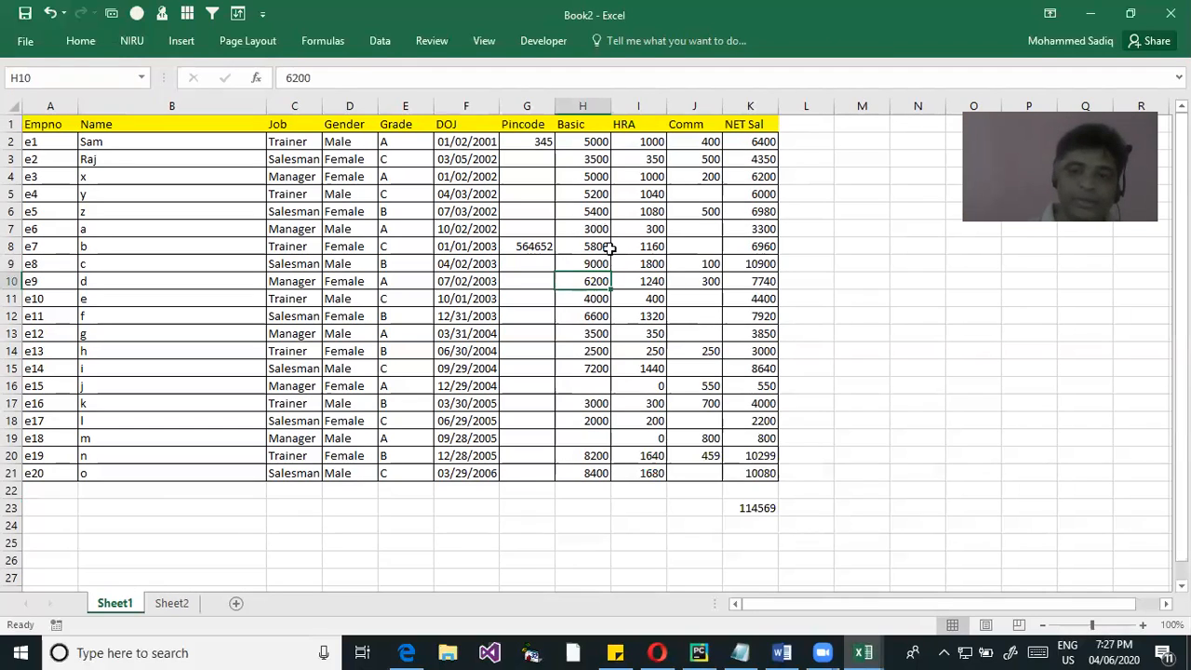
left_click_drag(749, 145, 757, 475)
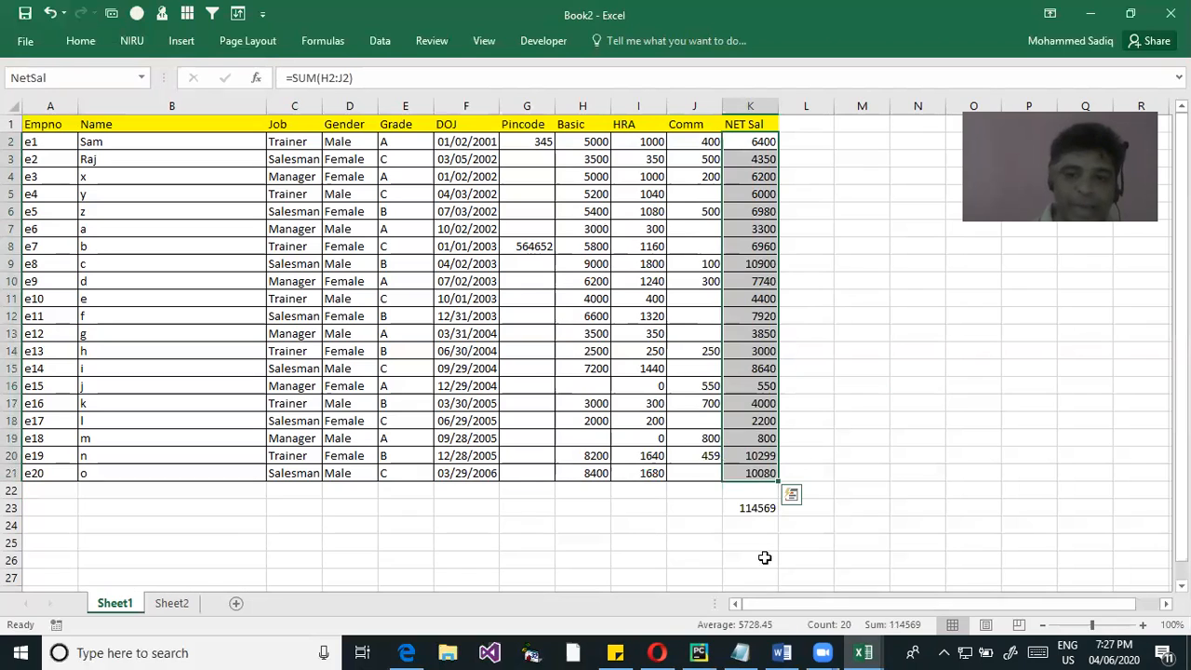
Enlarge the sheet view and start a SUMIF formula in K24, below the NET Sal total
left_click(750, 521)
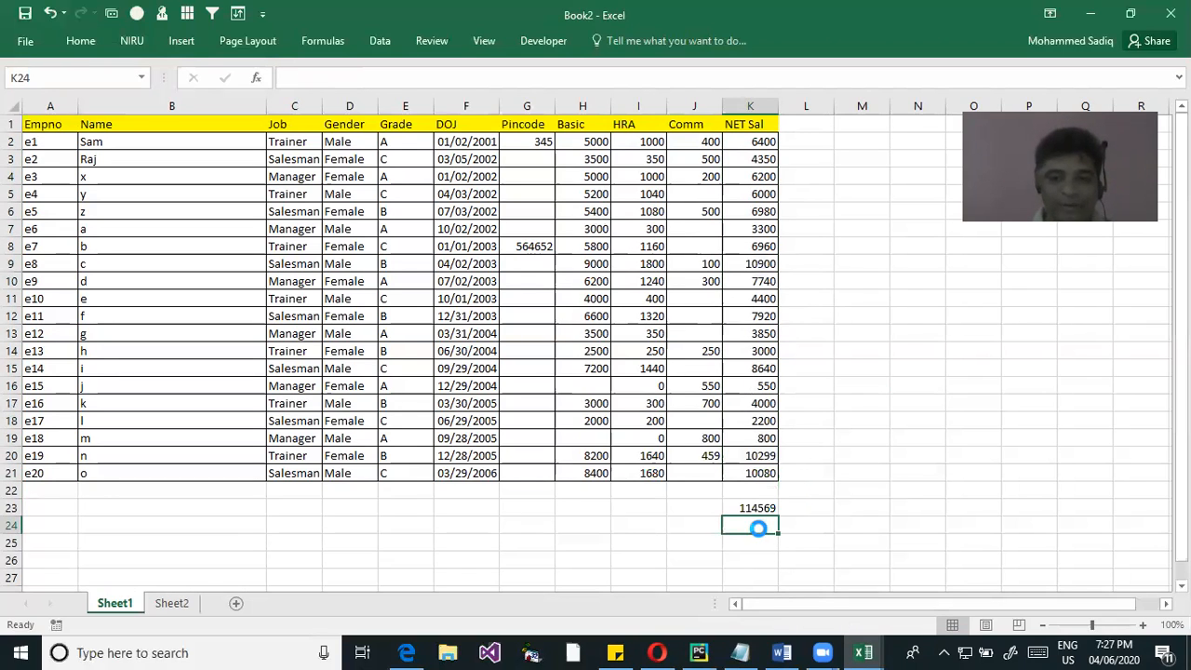
scroll(759, 528, "up", 2)
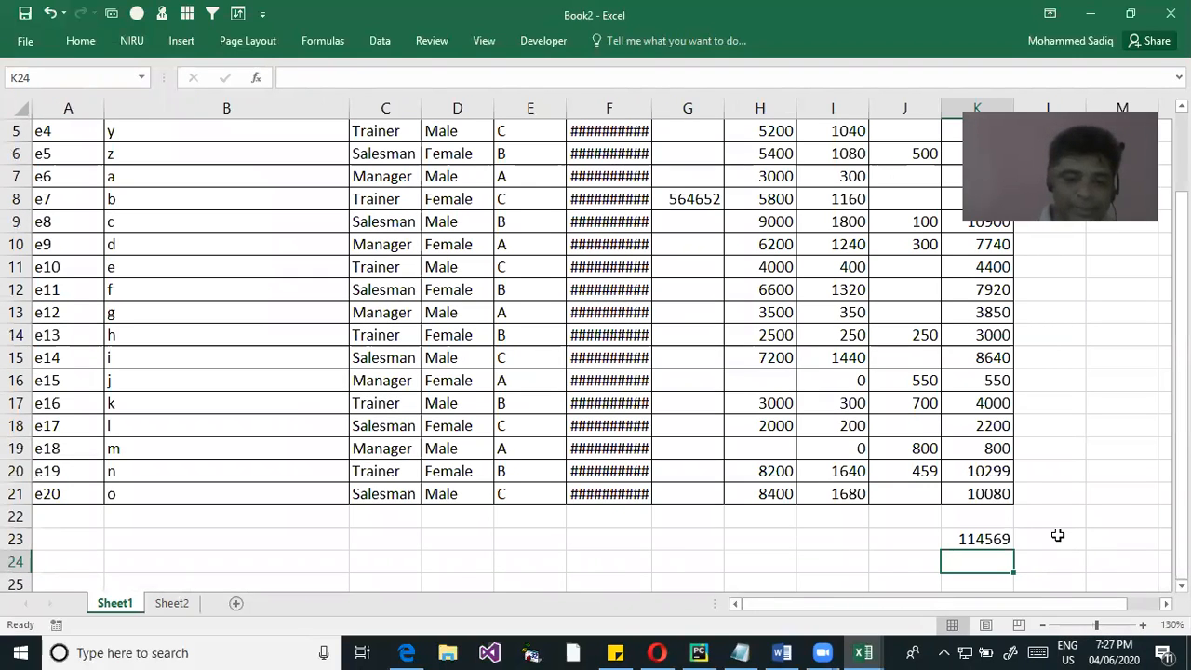
type("=sumi")
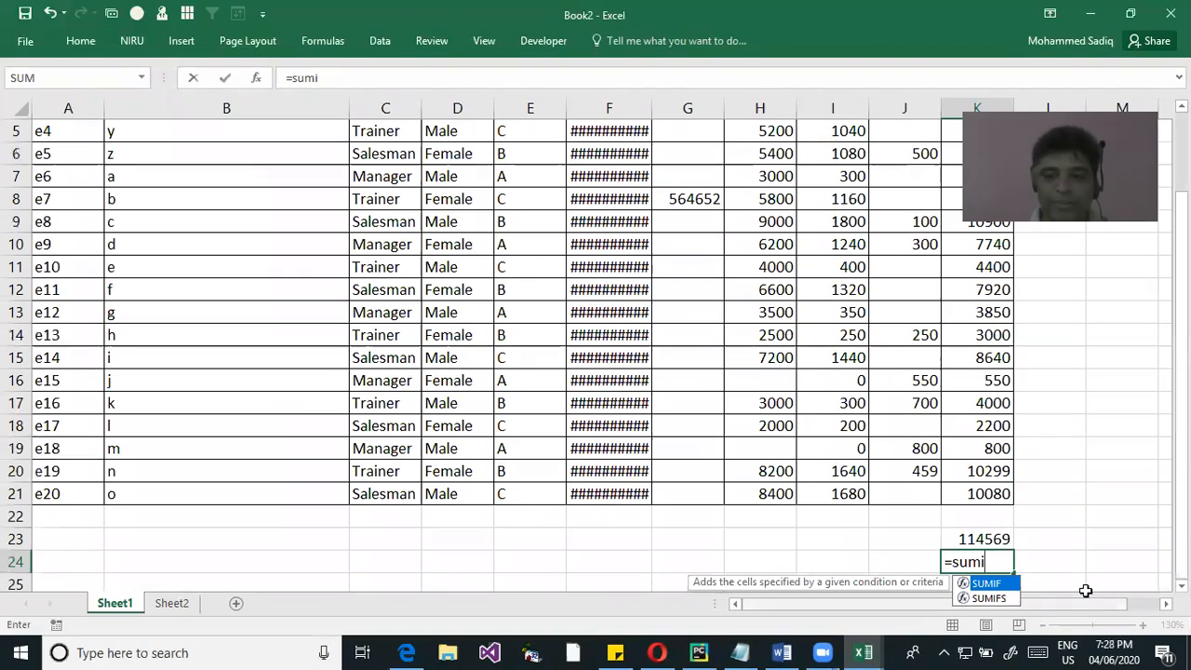
key("Tab")
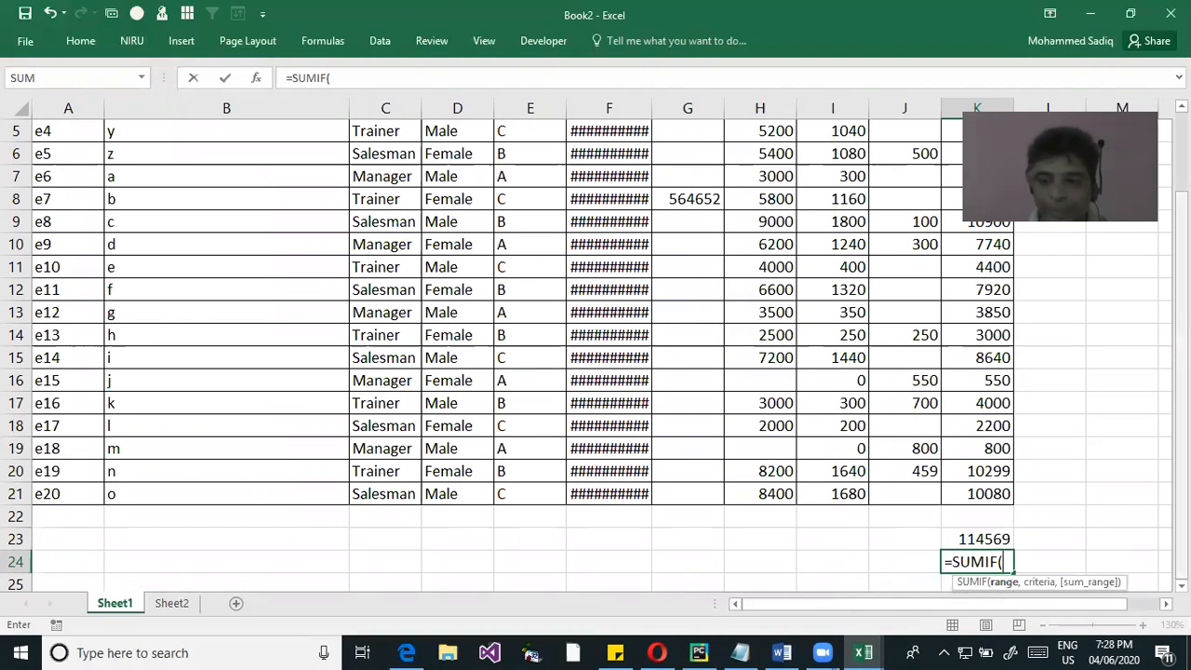
Examine SUMIF's range, criteria and optional sum_range arguments in relation to the NET Sal column
scroll(592, 354, "right", 2)
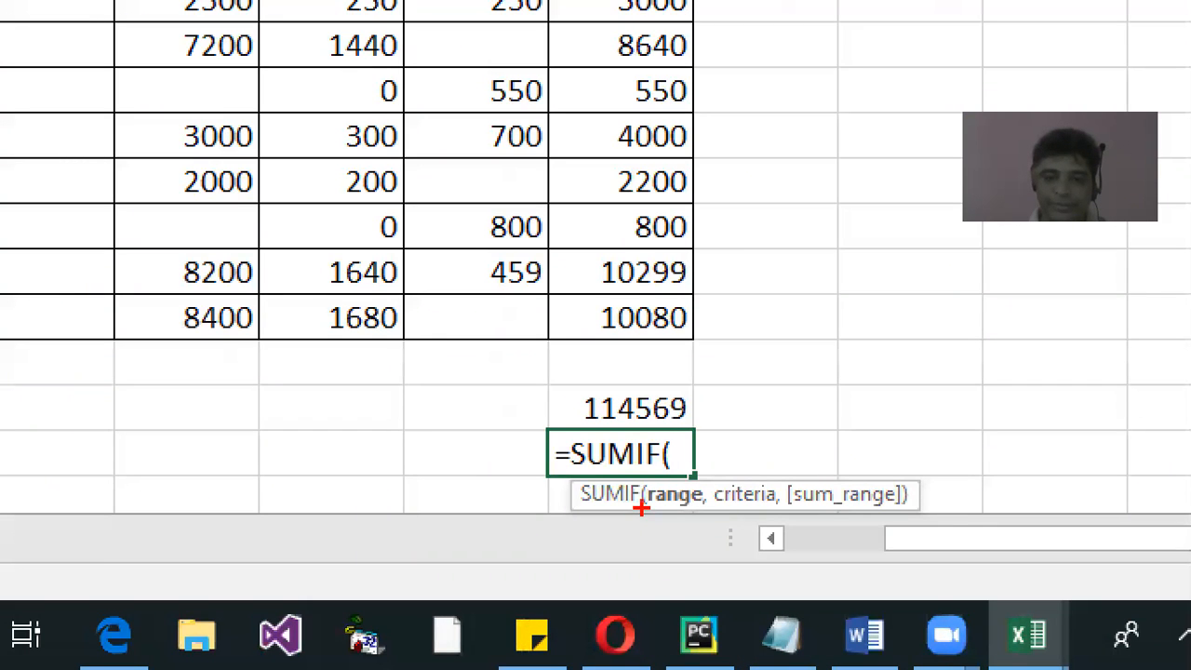
left_click_drag(648, 515, 707, 515)
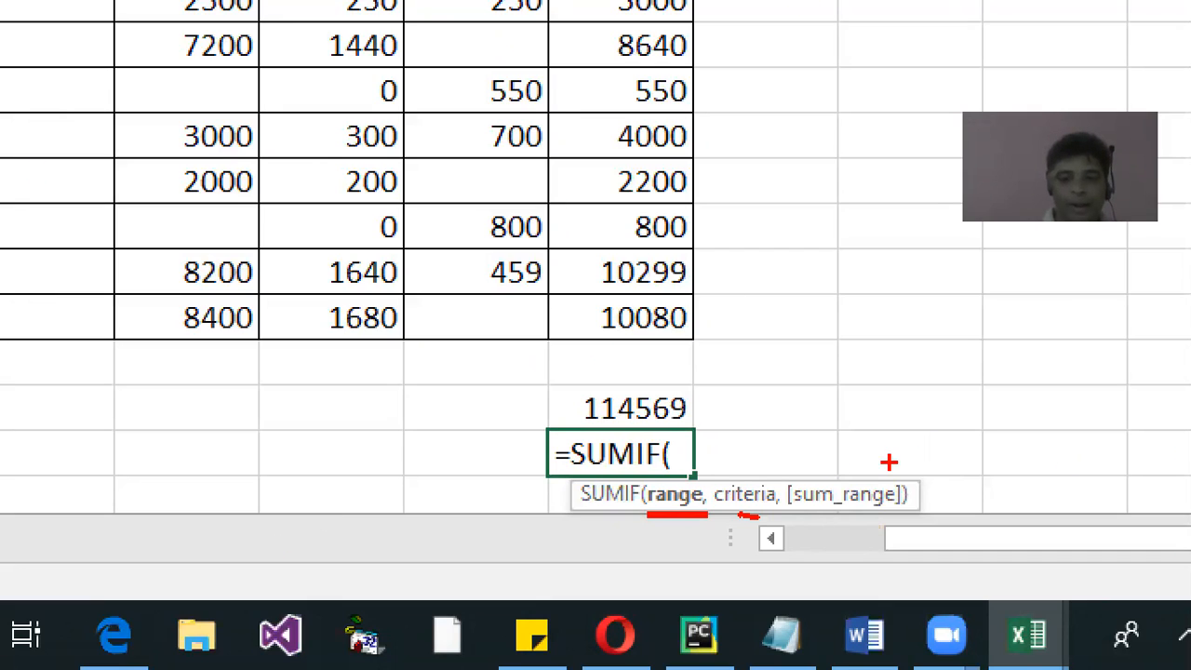
left_click_drag(778, 456, 790, 484)
left_click_drag(906, 486, 930, 463)
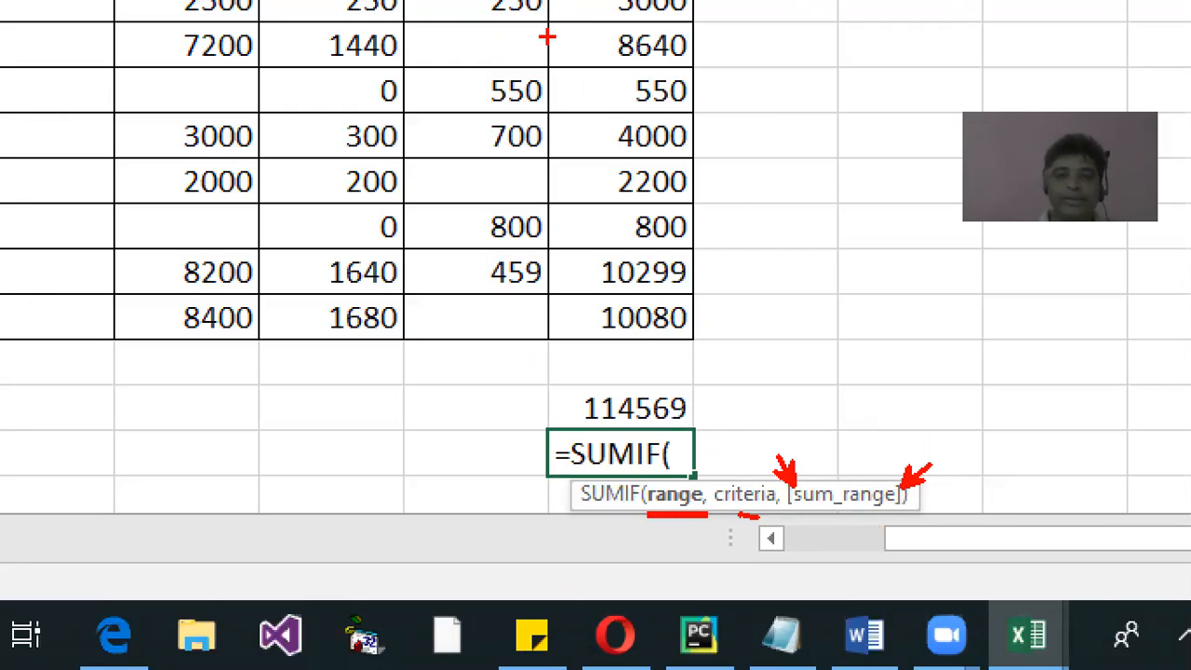
left_click_drag(550, 12, 712, 344)
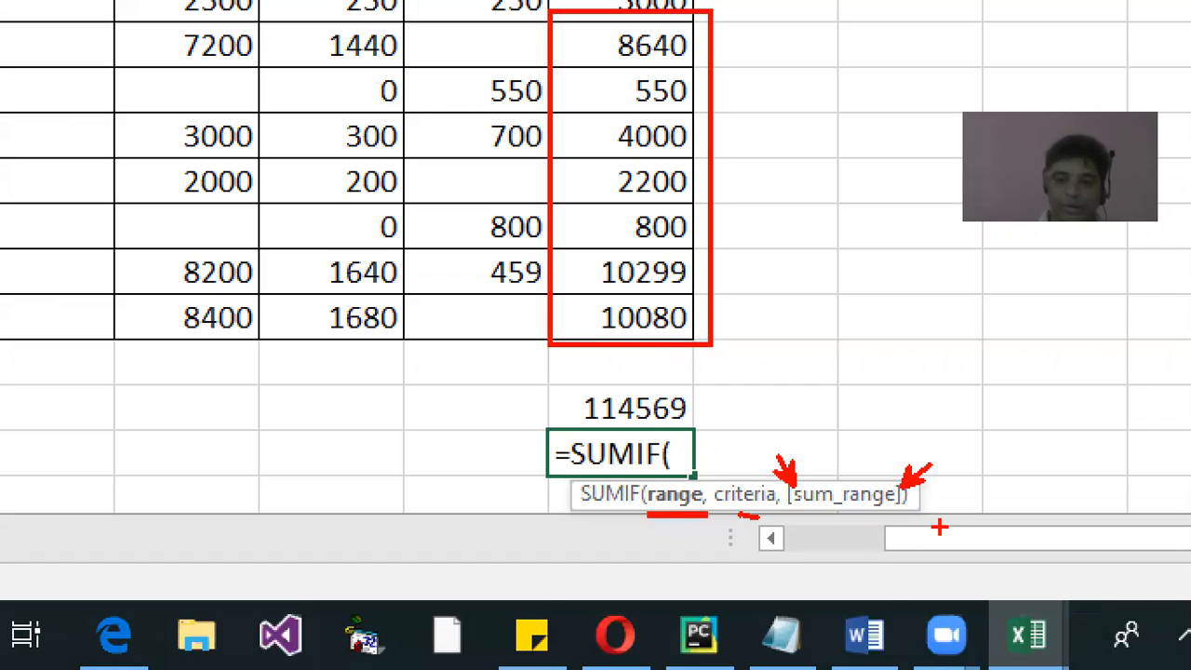
left_click_drag(827, 524, 865, 530)
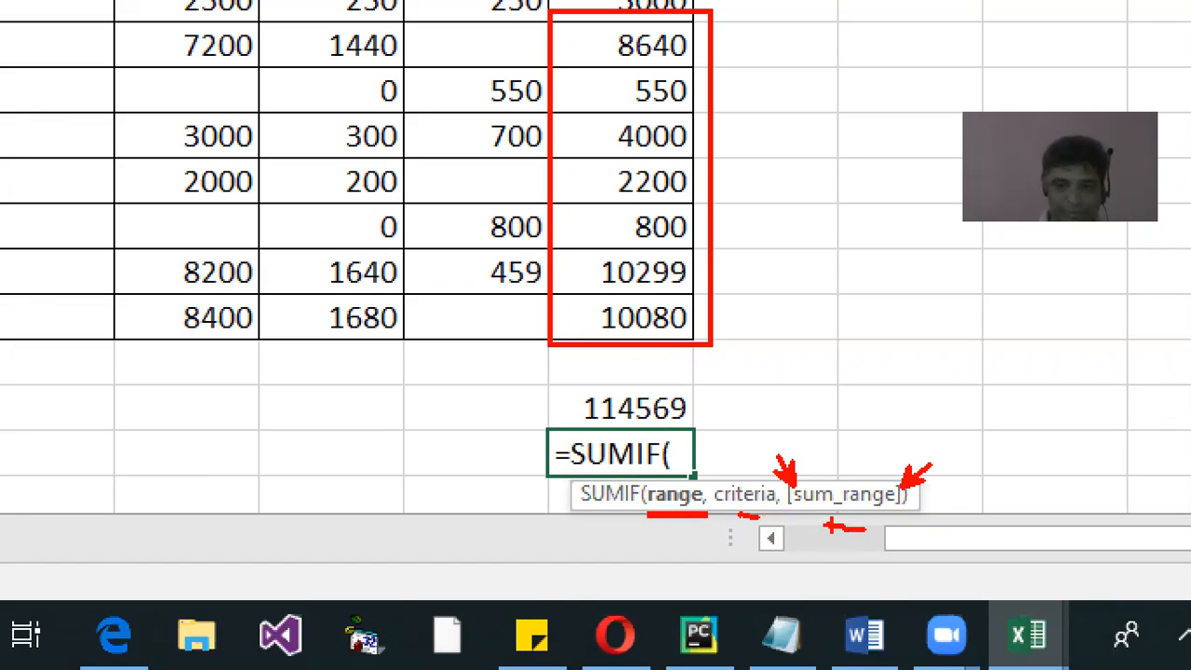
key("Escape")
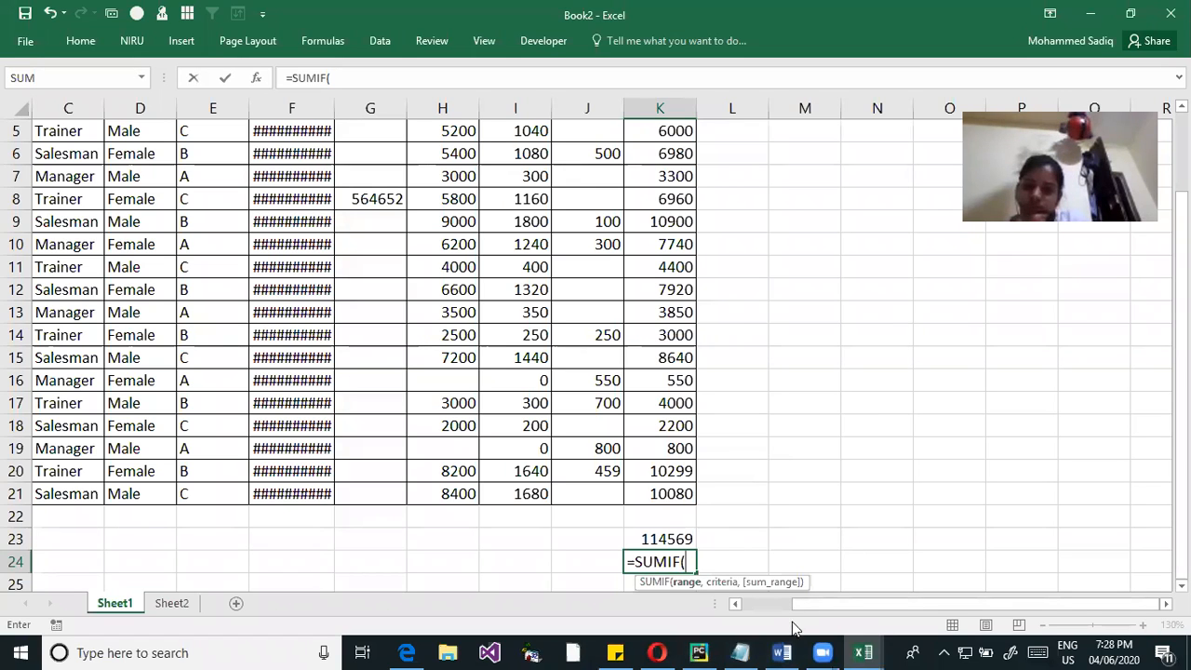
Set the NET Sal values K2:K21 (NetSal) as the range argument of the SUMIF formula in K24
scroll(660, 140, "up", 2)
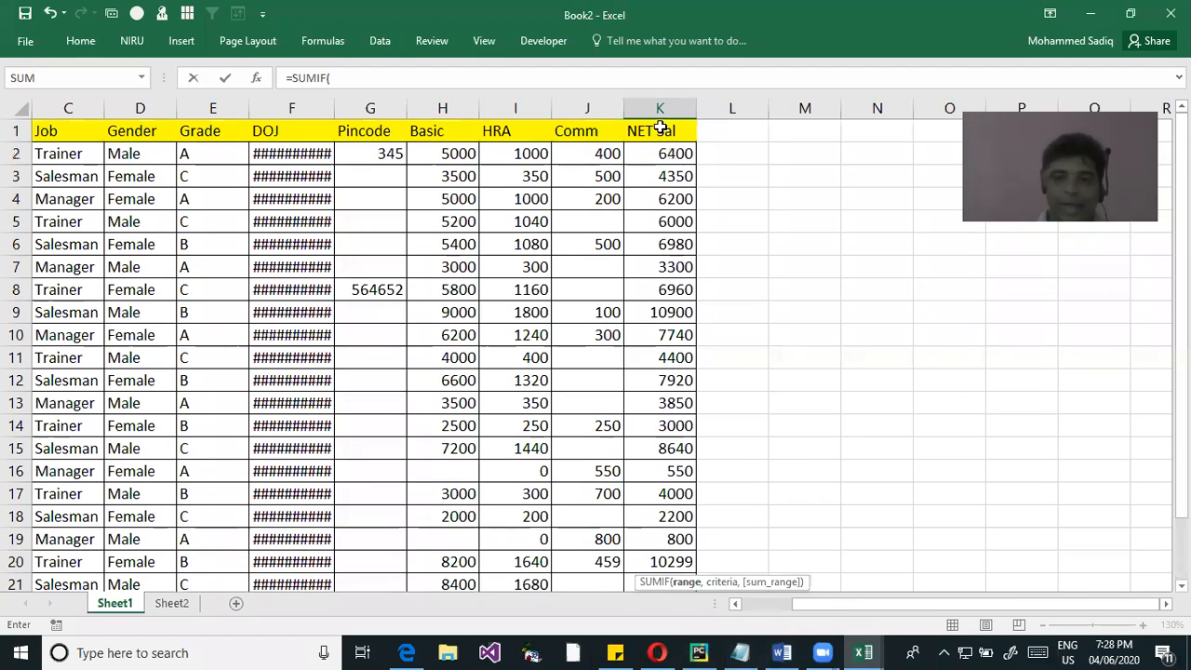
scroll(662, 194, "down", 1)
scroll(661, 193, "down", 1)
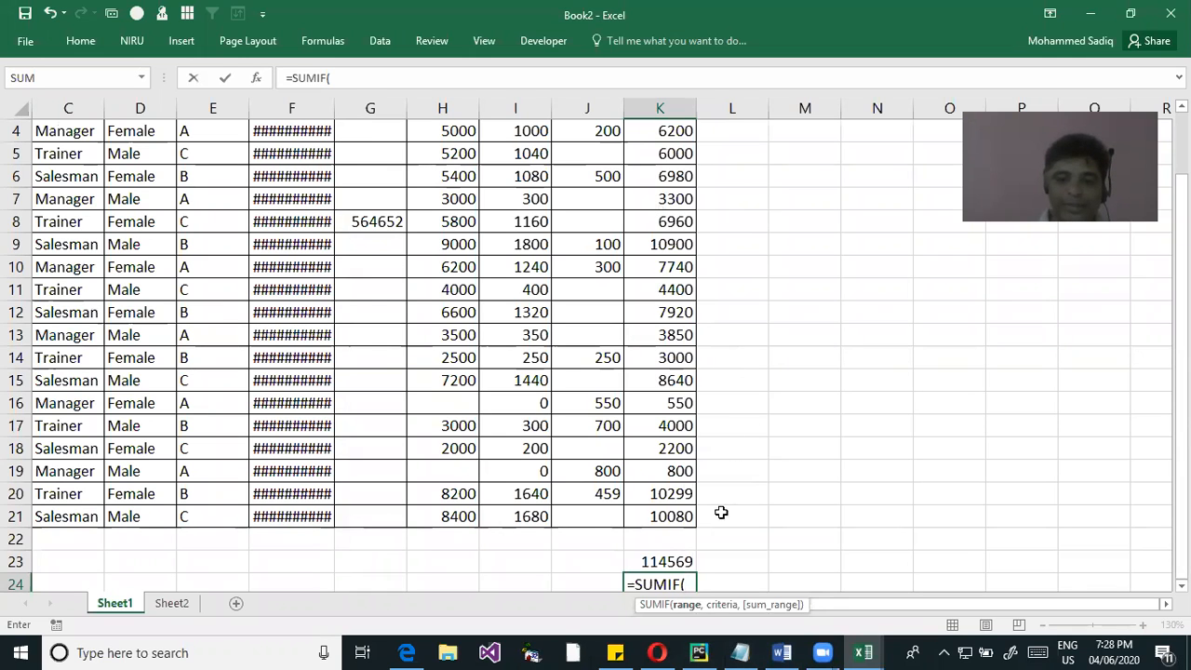
scroll(685, 341, "up", 2)
left_click_drag(675, 152, 659, 540)
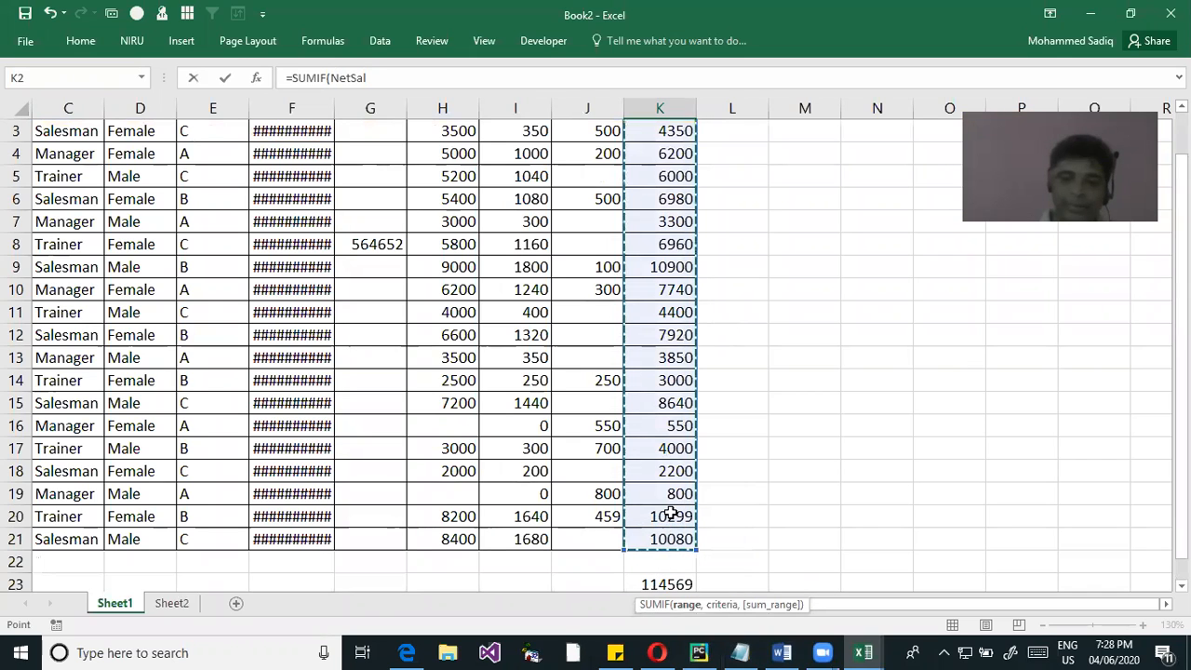
type(",")
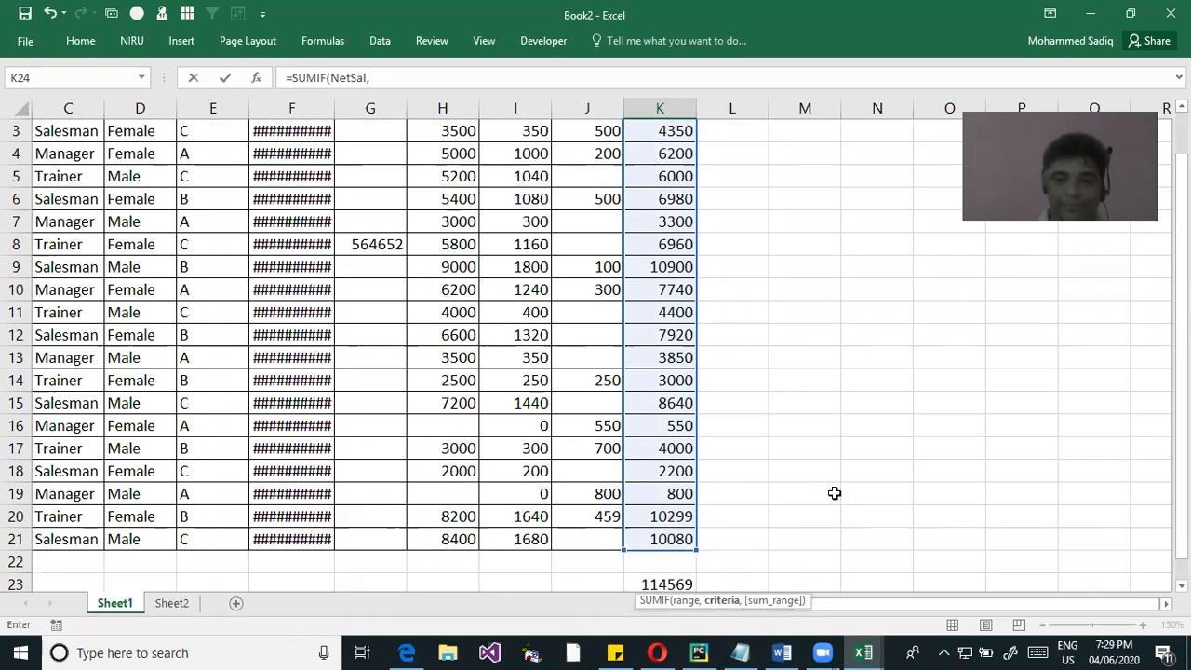
Enter ">=10000" as the criteria argument of the SUMIF formula in K24
scroll(829, 493, "down", 1)
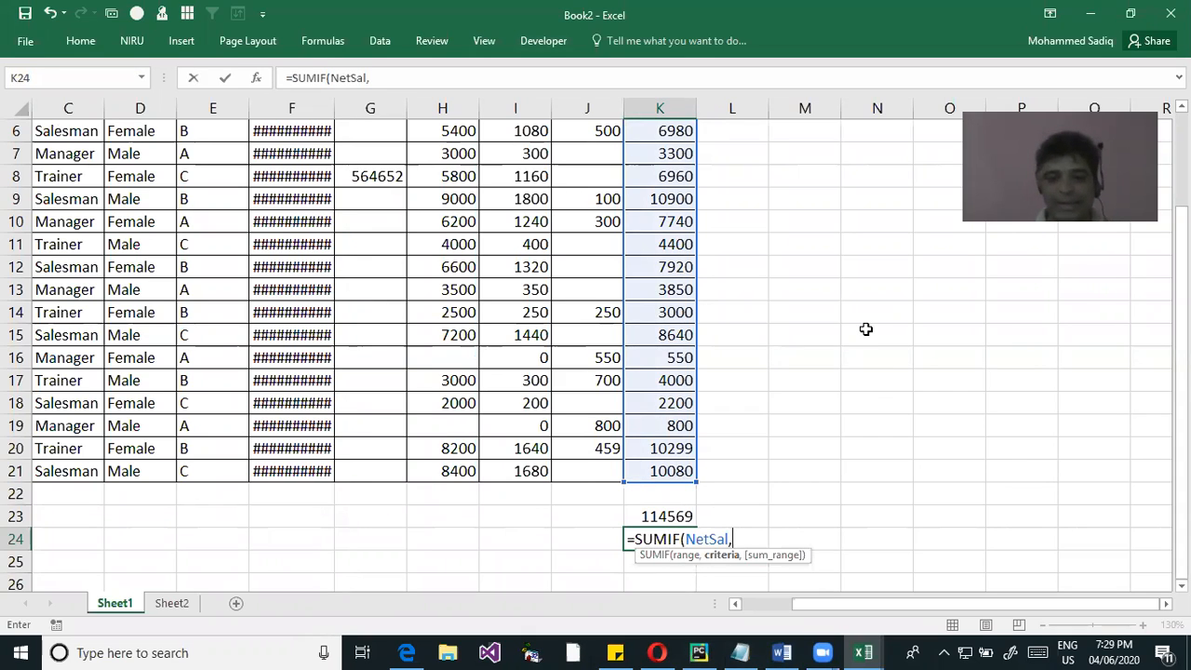
type("\">=")
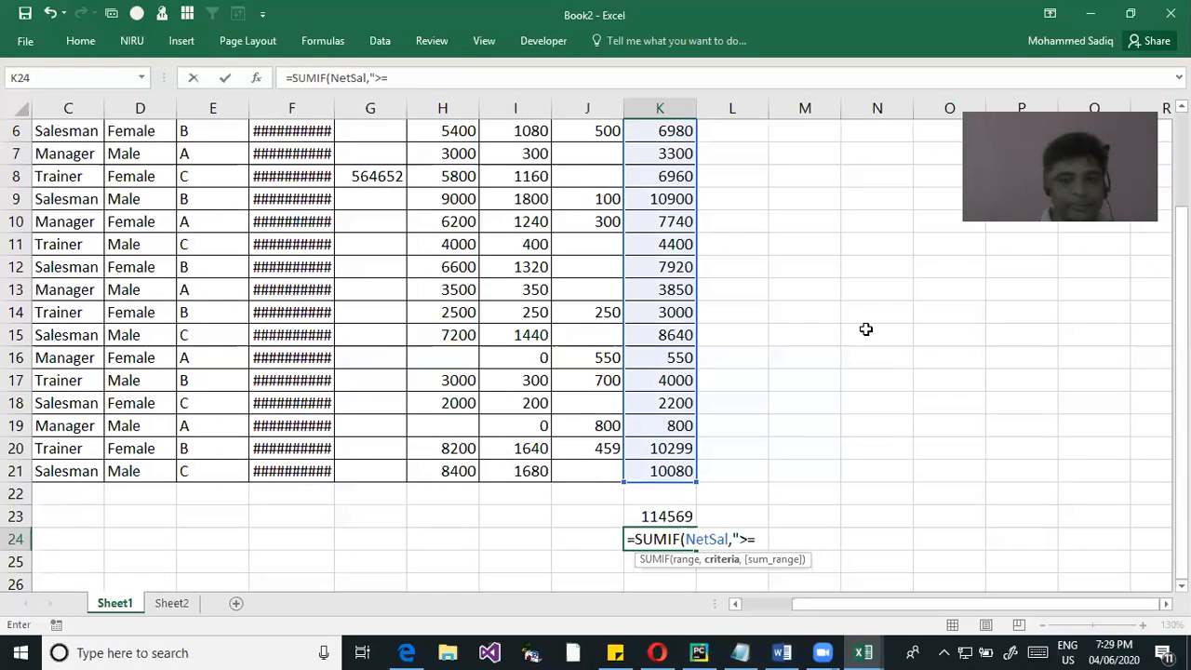
type("10000")
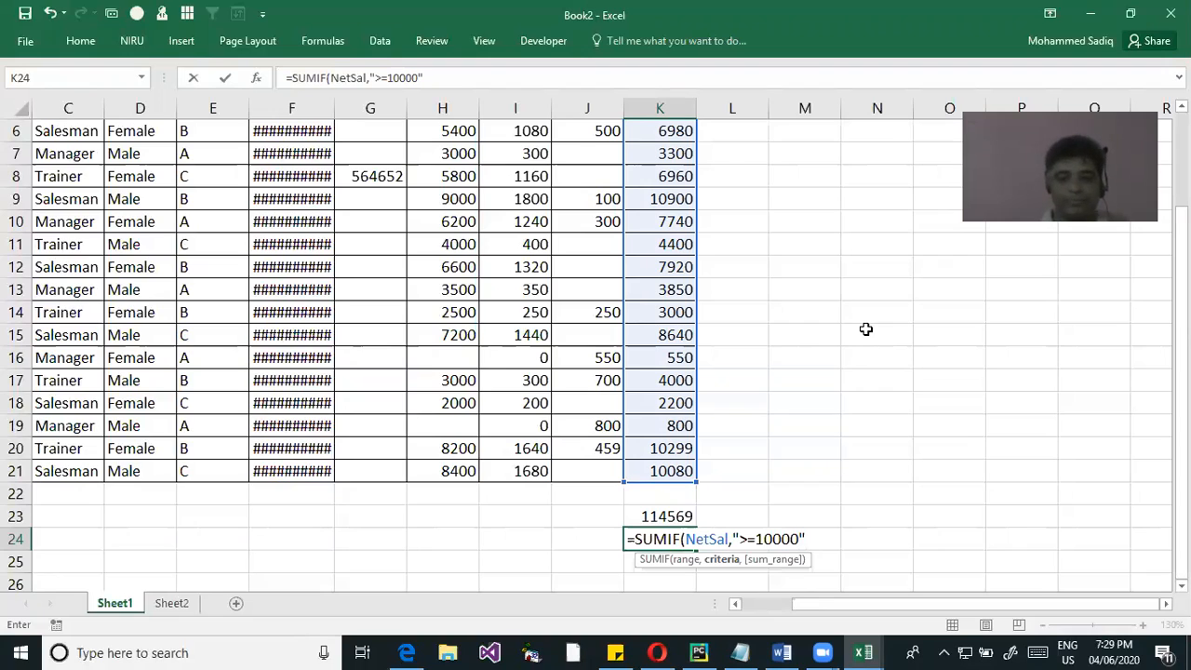
type("\"")
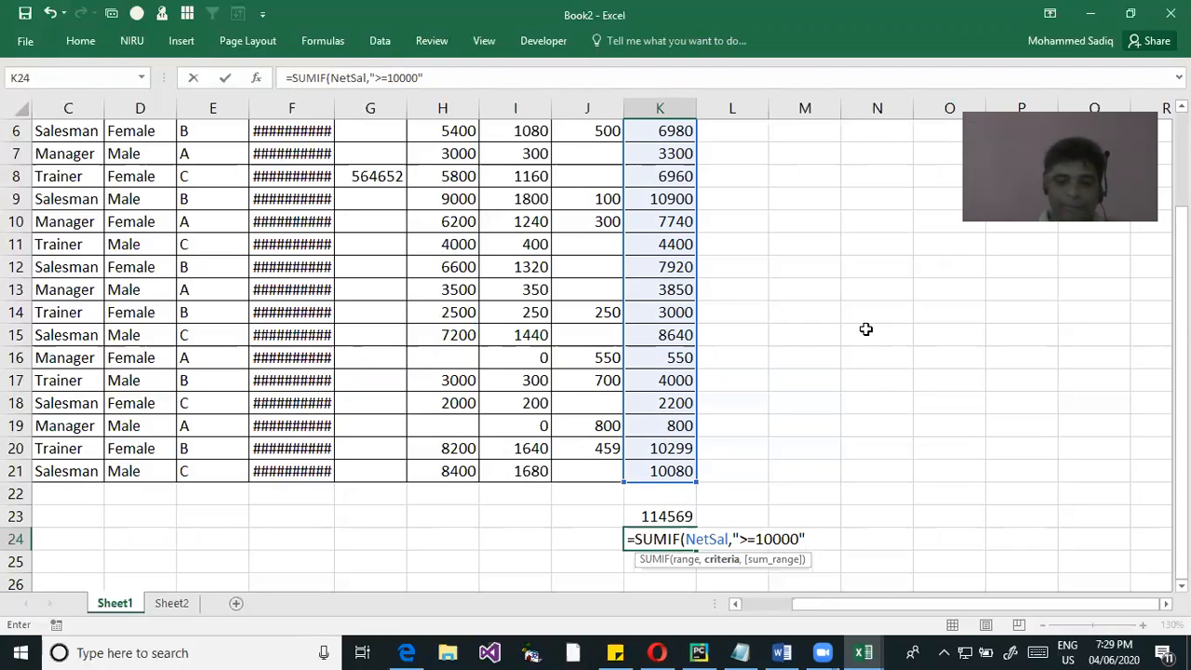
type(",")
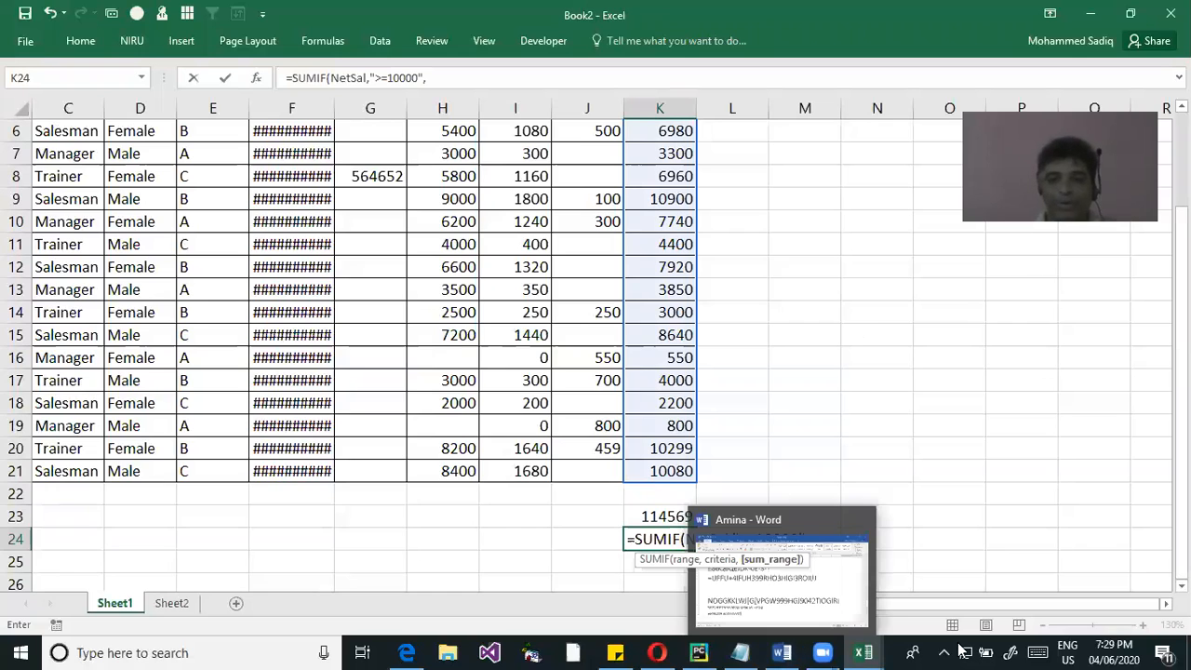
Add the NET Sal values K2:K21 (NetSal) as SUMIF's sum_range and complete the formula in K24
scroll(652, 152, "up", 2)
left_click_drag(657, 153, 642, 492)
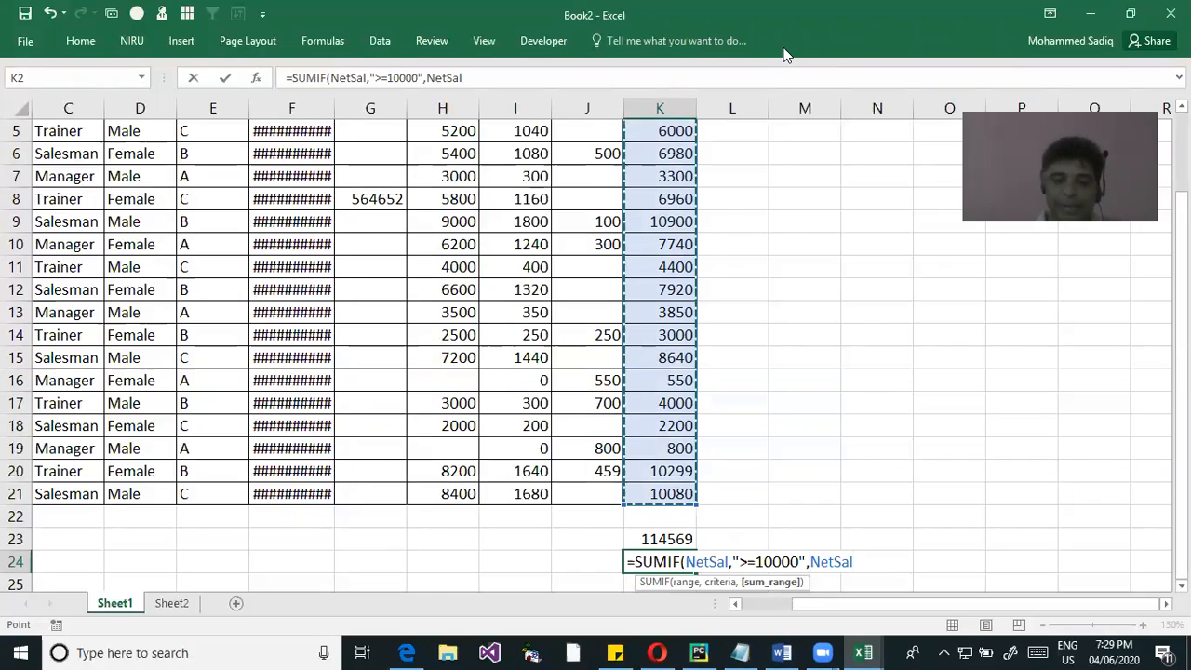
key("Return")
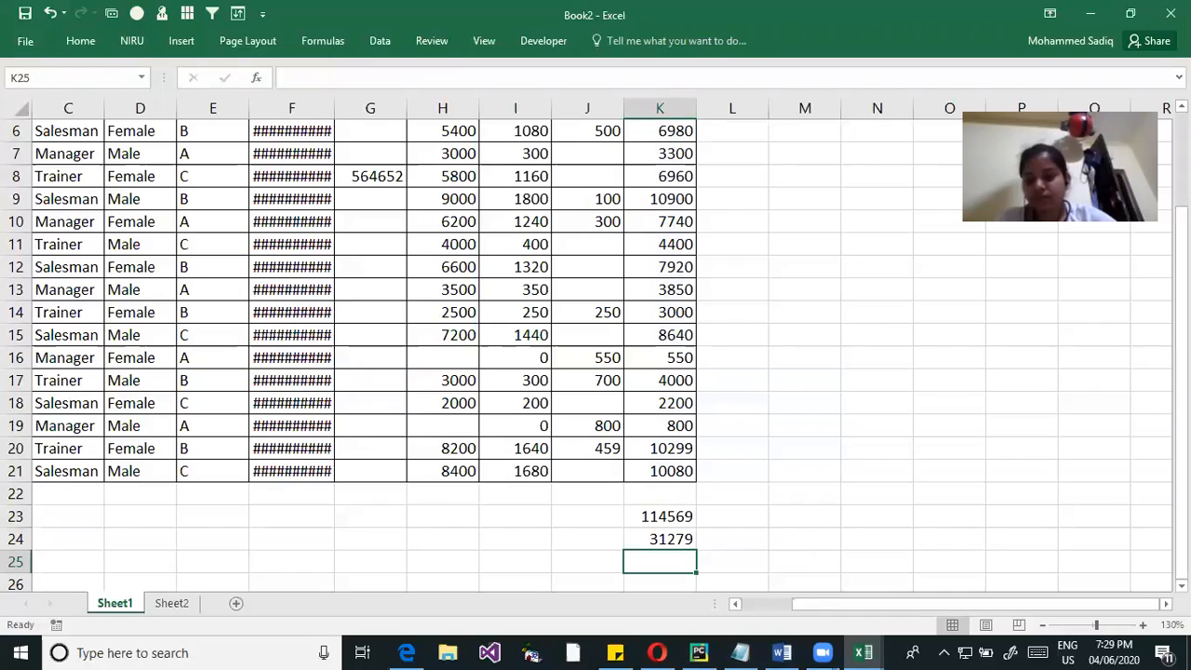
Reopen the SUMIF formula in K24 and compare its range and sum_range arguments
left_click(672, 539)
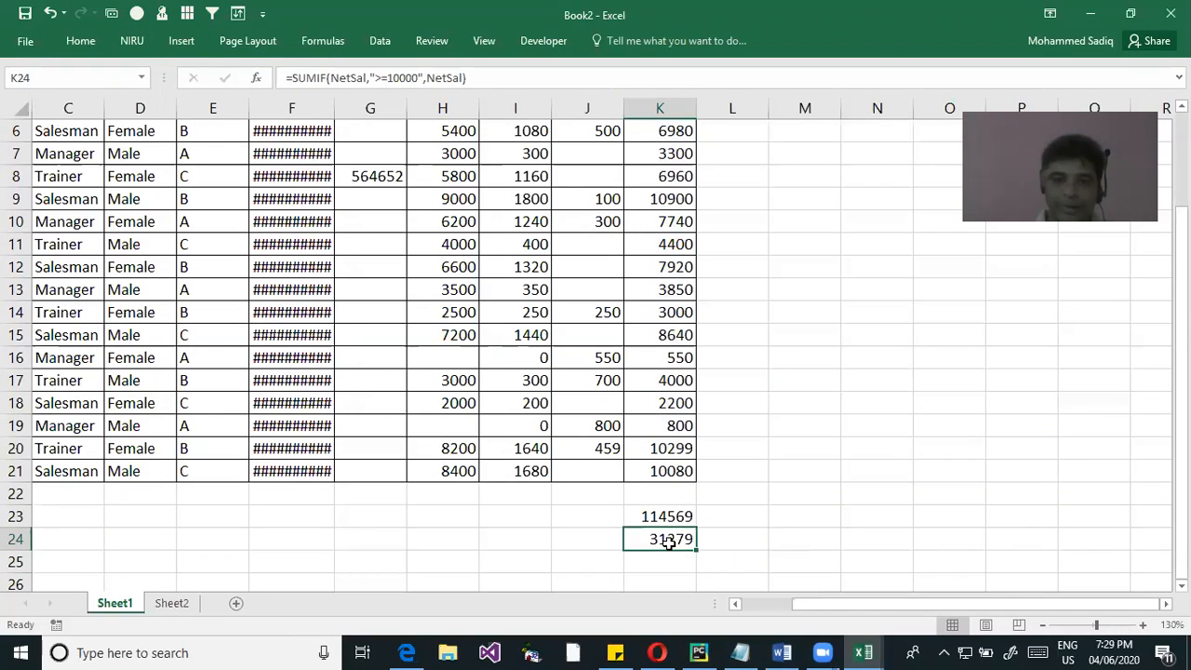
double_click(666, 539)
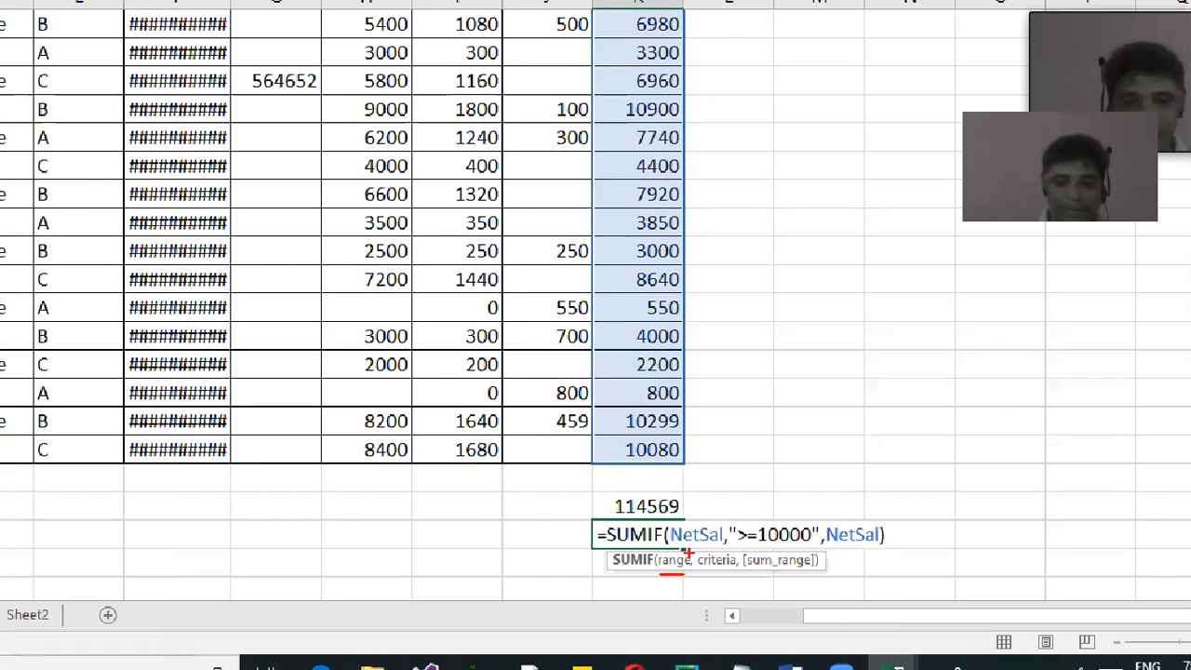
mouse_move(769, 576)
left_mouse_down()
mouse_move(806, 576)
mouse_move(854, 547)
left_mouse_up()
left_click_drag(672, 544, 700, 546)
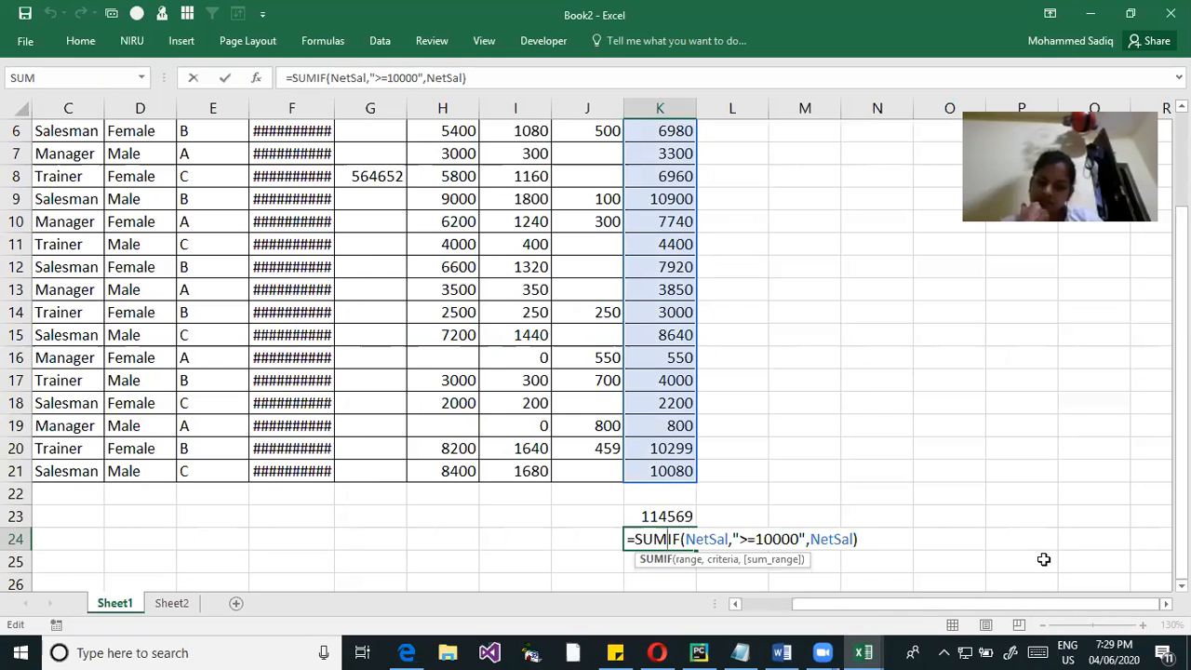
Remove the sum_range argument from K24 so the formula reads =SUMIF(NetSal,">=10000")
left_click(871, 539)
key("BackSpace")
key("BackSpace")
key("BackSpace")
key("BackSpace")
key("BackSpace")
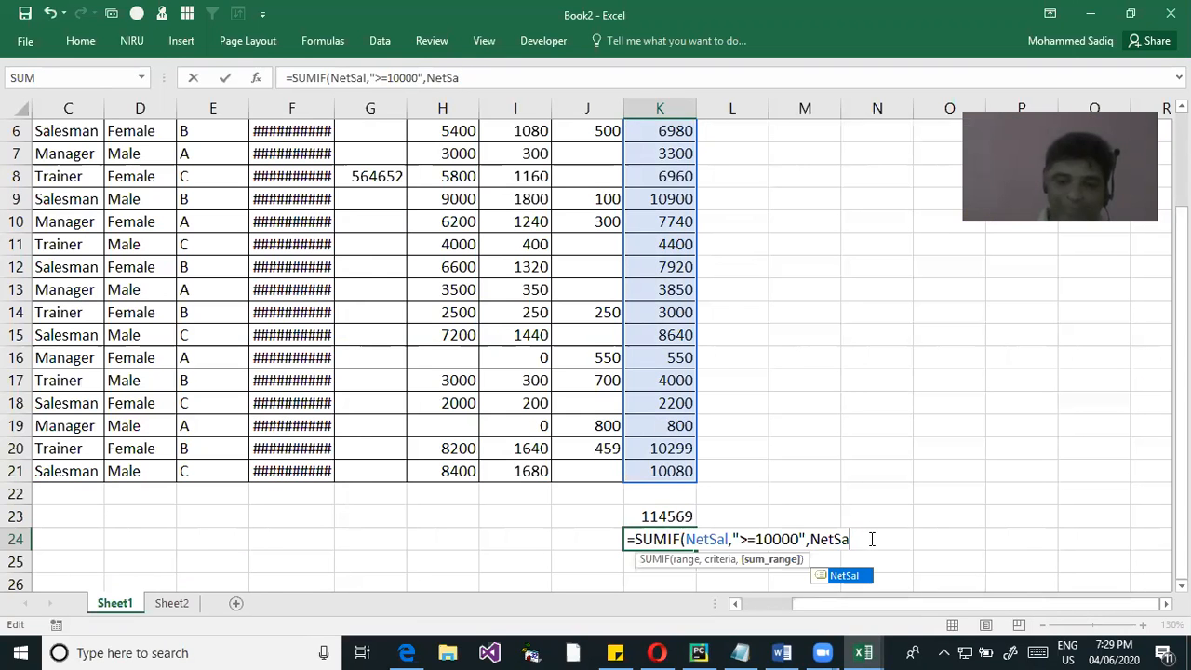
key("BackSpace")
key("BackSpace")
key("BackSpace")
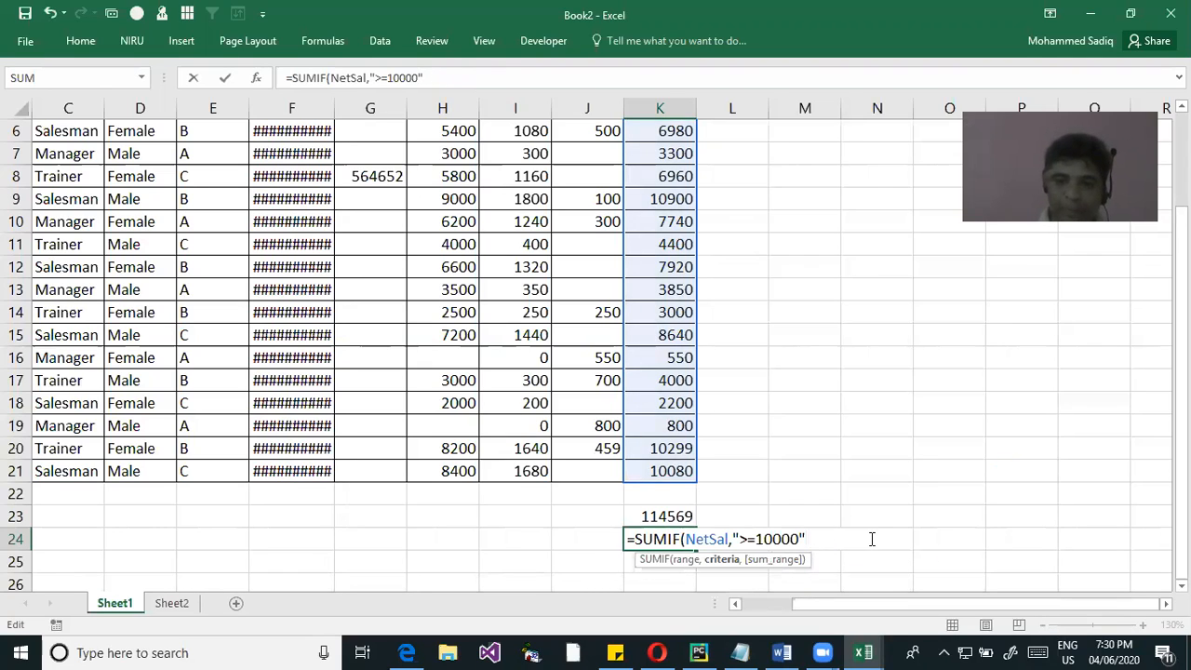
type(")")
key("Return")
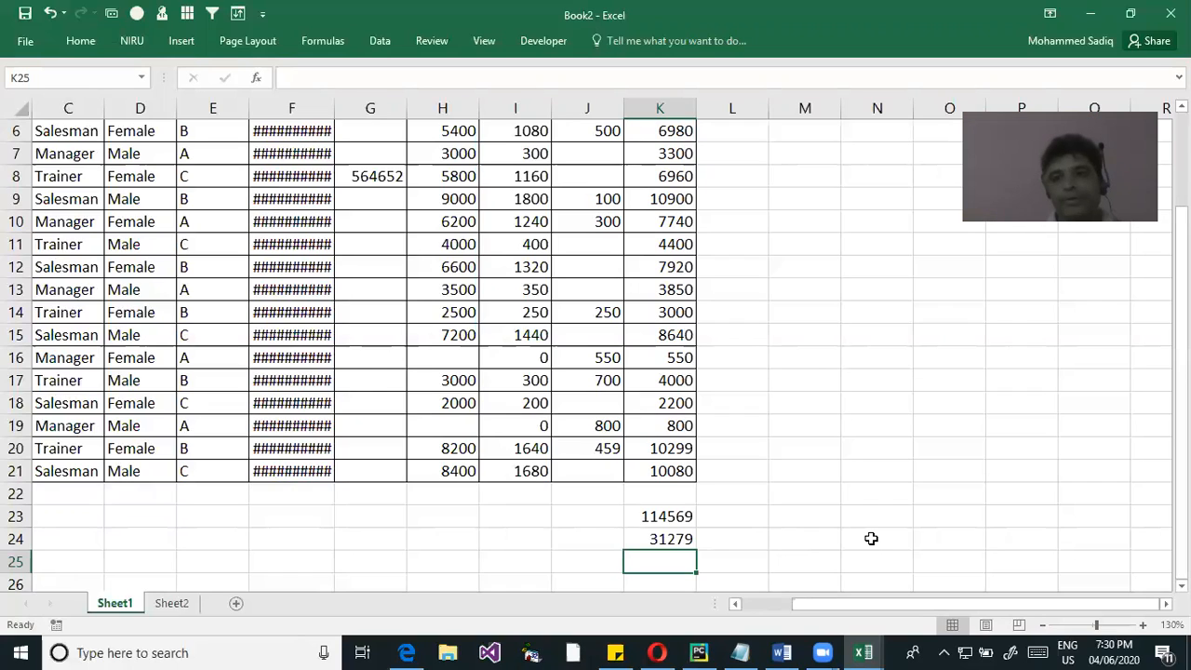
Fit the DOJ column's width to its dates and select K24 to review its formula
double_click(339, 108)
left_click(657, 538)
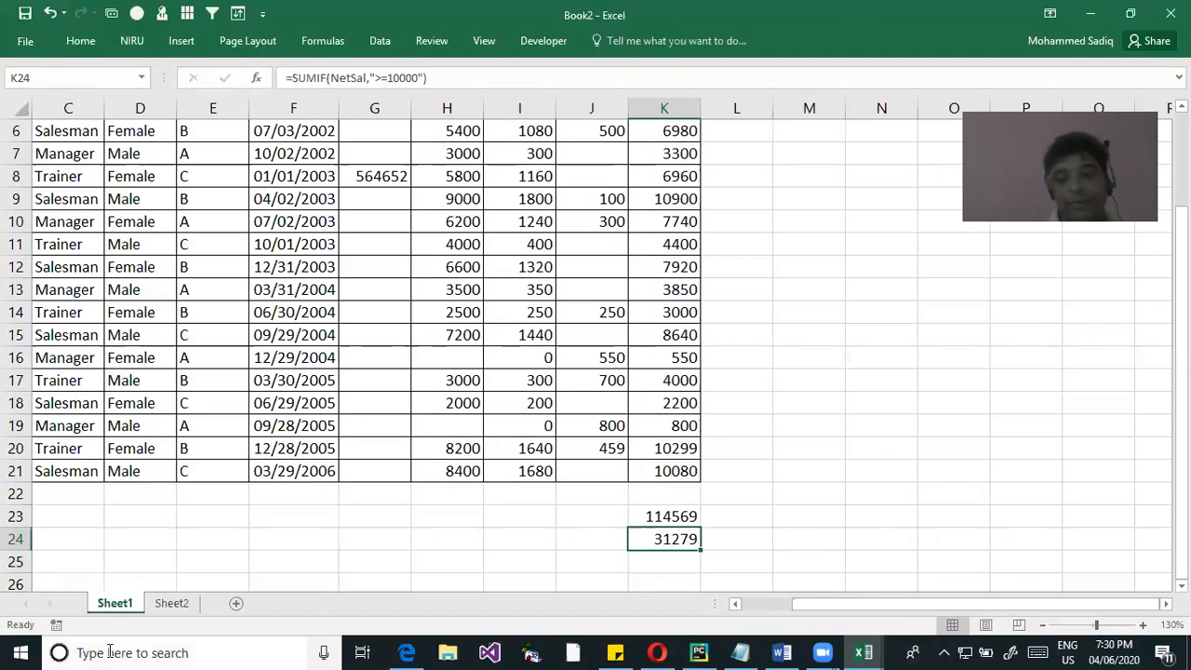
Select the Gender values D2:D21 and name the range Gender
scroll(144, 248, "up", 2)
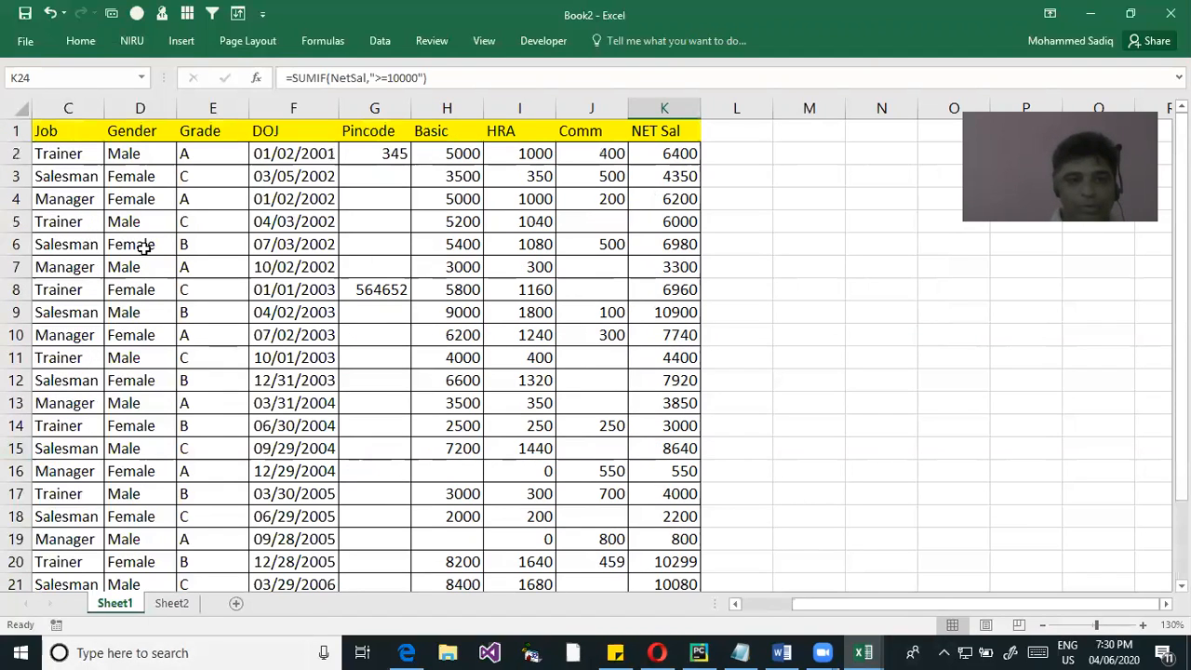
left_click(128, 155)
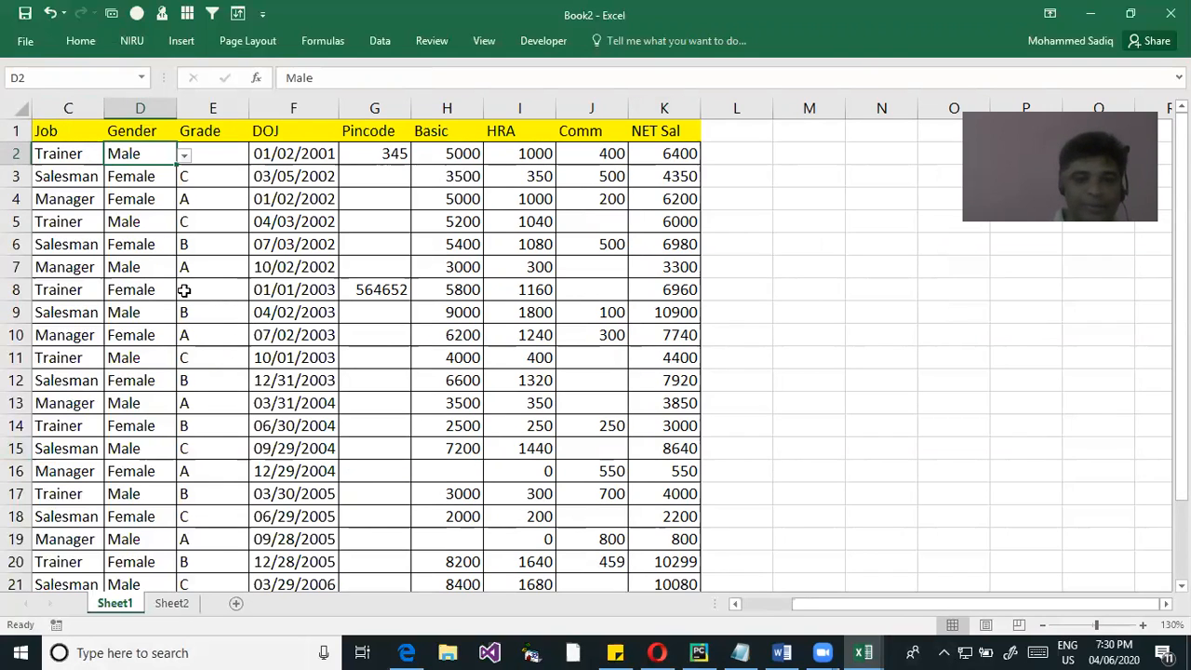
scroll(182, 307, "down", 1)
left_click_drag(131, 157, 119, 538)
scroll(119, 296, "up", 1)
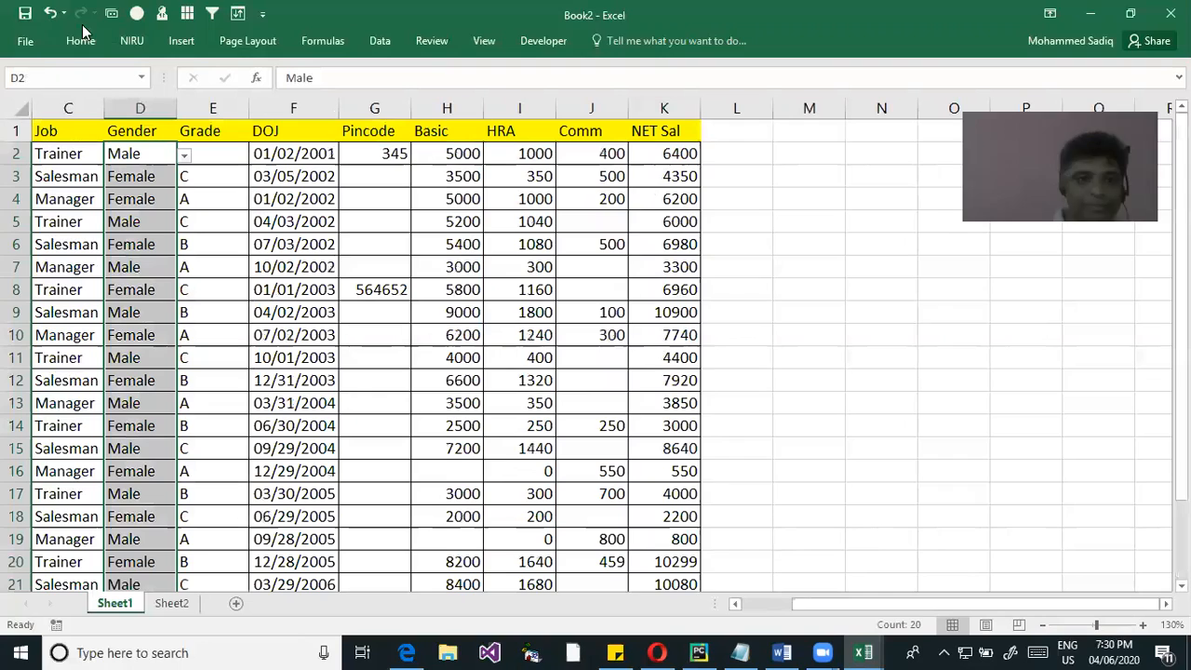
left_click(42, 75)
type("Gender")
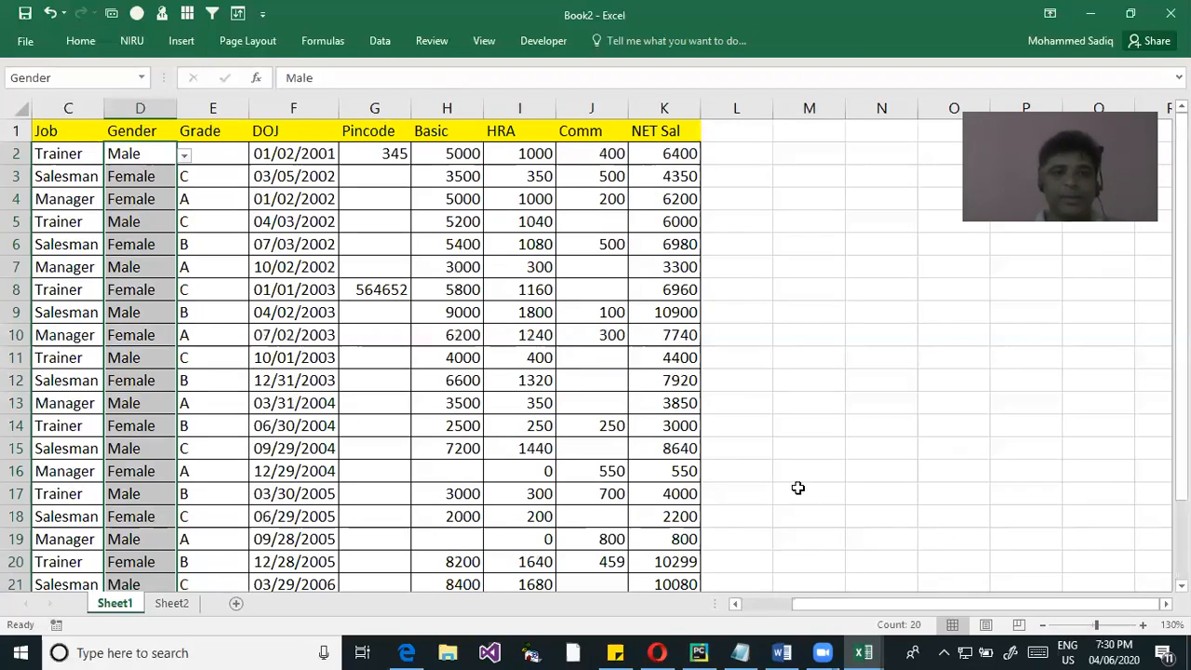
Start a SUMIF formula in K25 with the named range Gender as its range argument
scroll(903, 456, "down", 1)
scroll(894, 461, "down", 1)
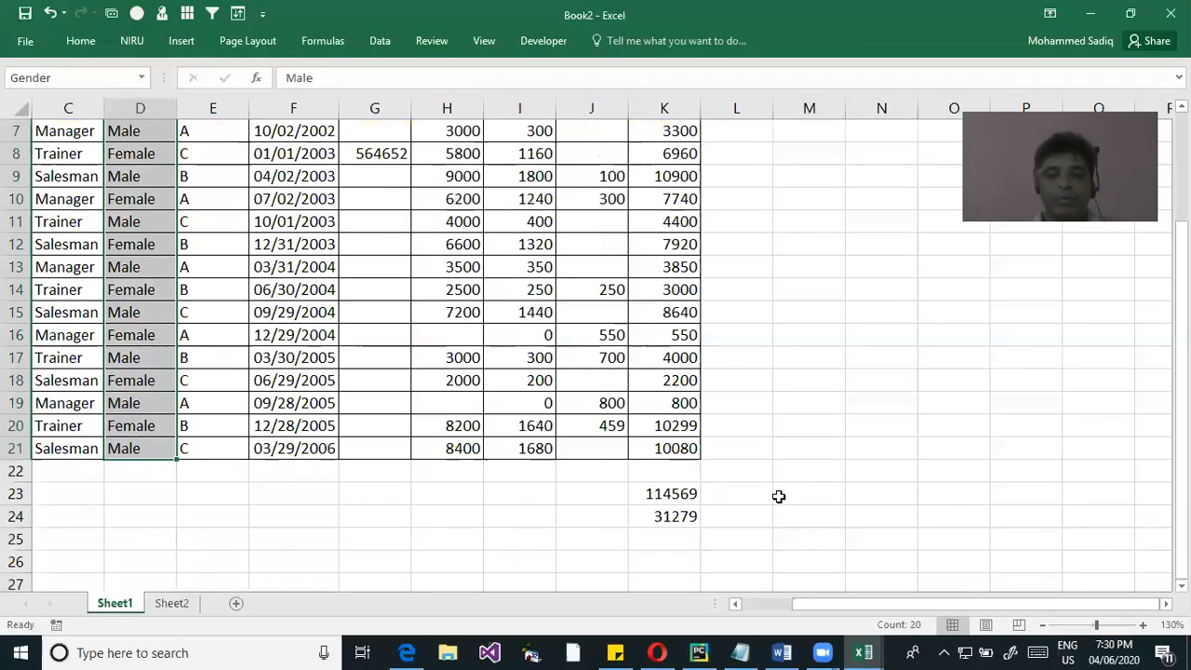
left_click(658, 536)
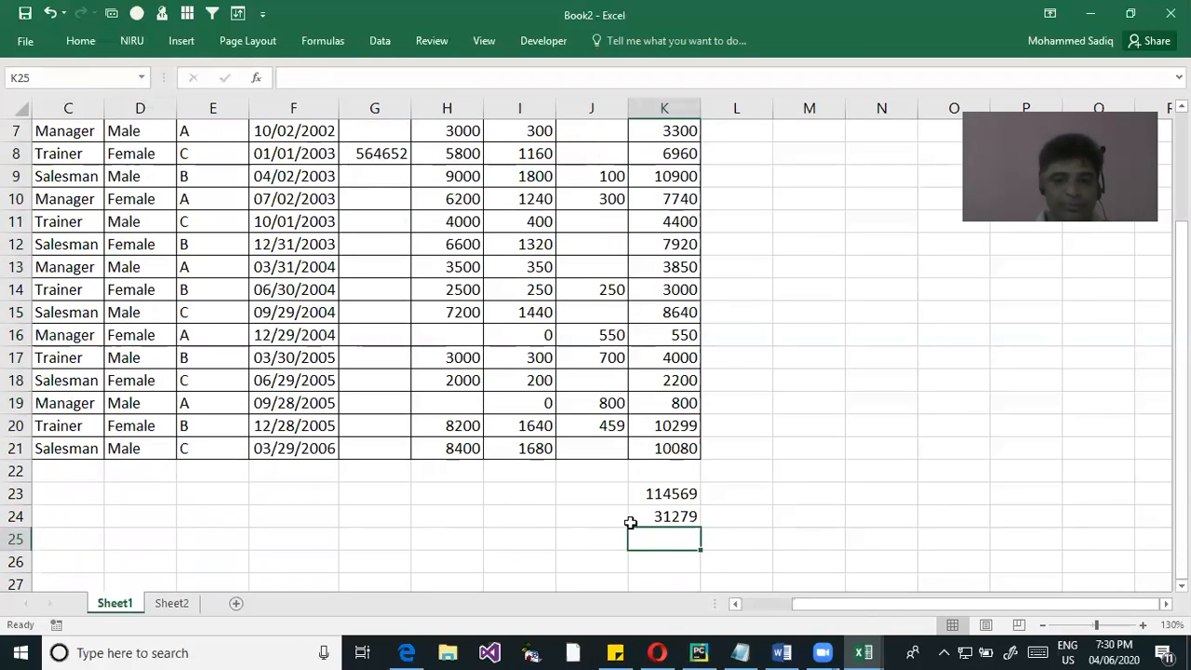
scroll(633, 521, "up", 2)
scroll(631, 523, "down", 1)
scroll(631, 523, "down", 2)
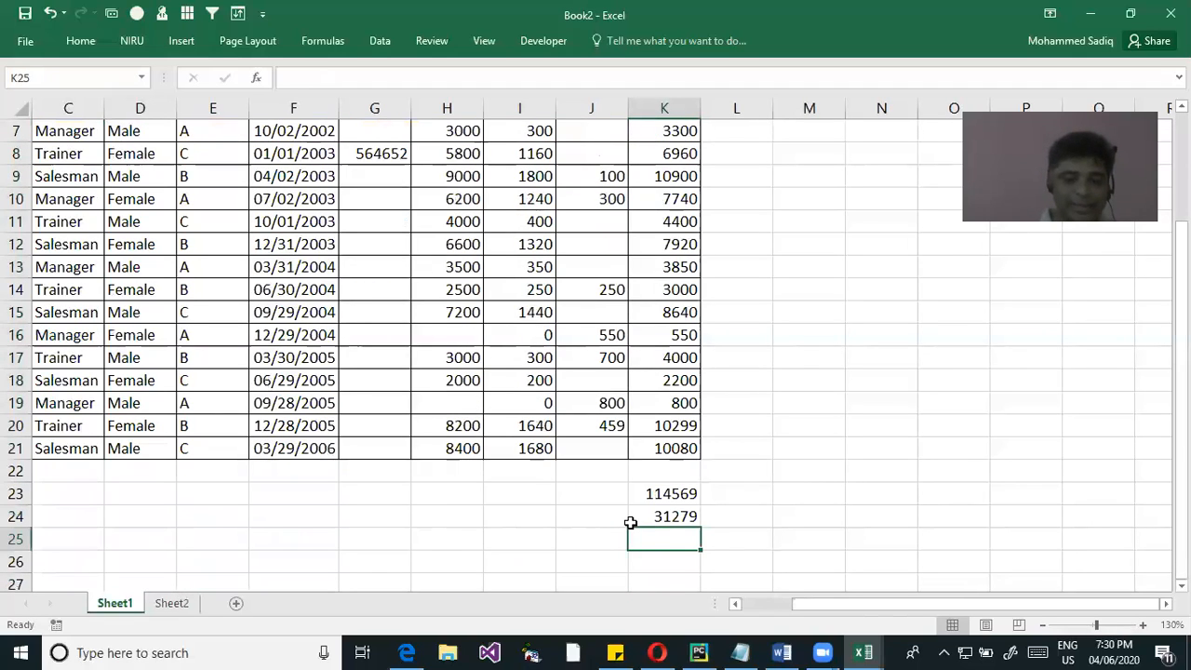
type("=sumif")
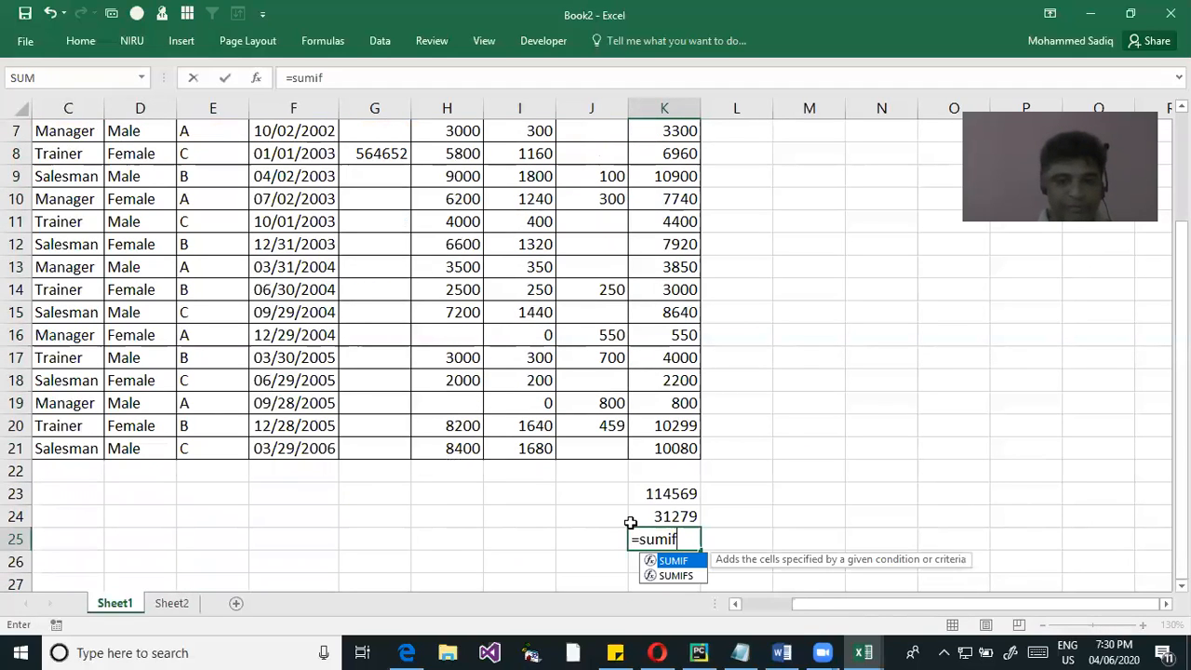
key("Tab")
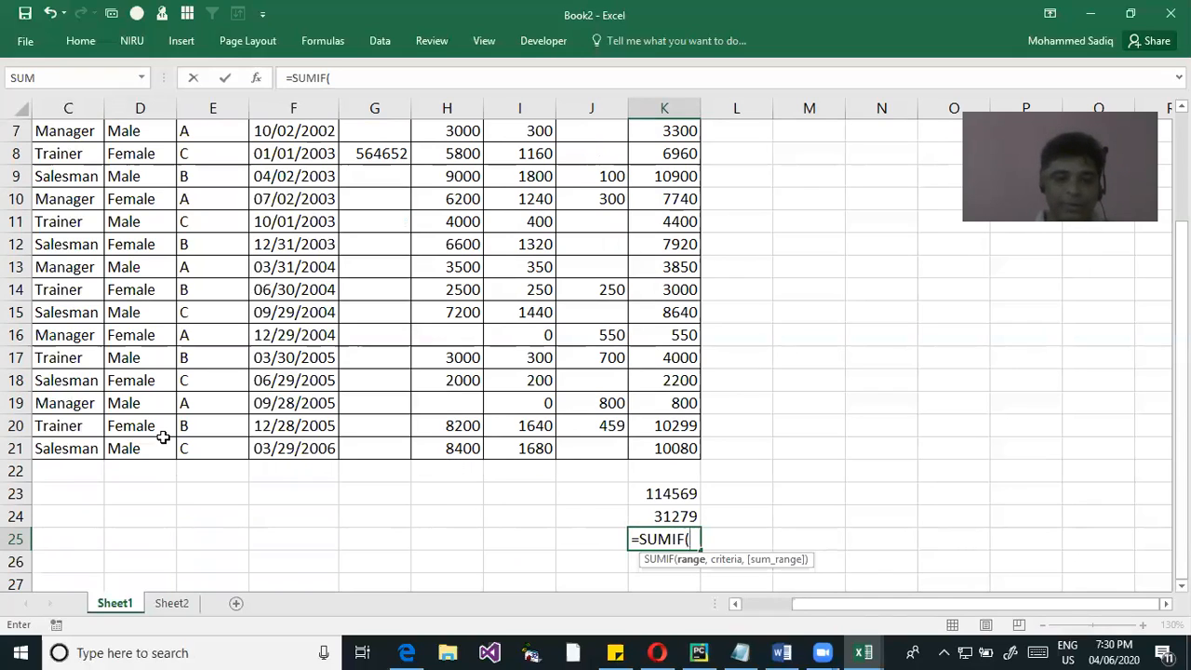
type("ge")
key("Tab")
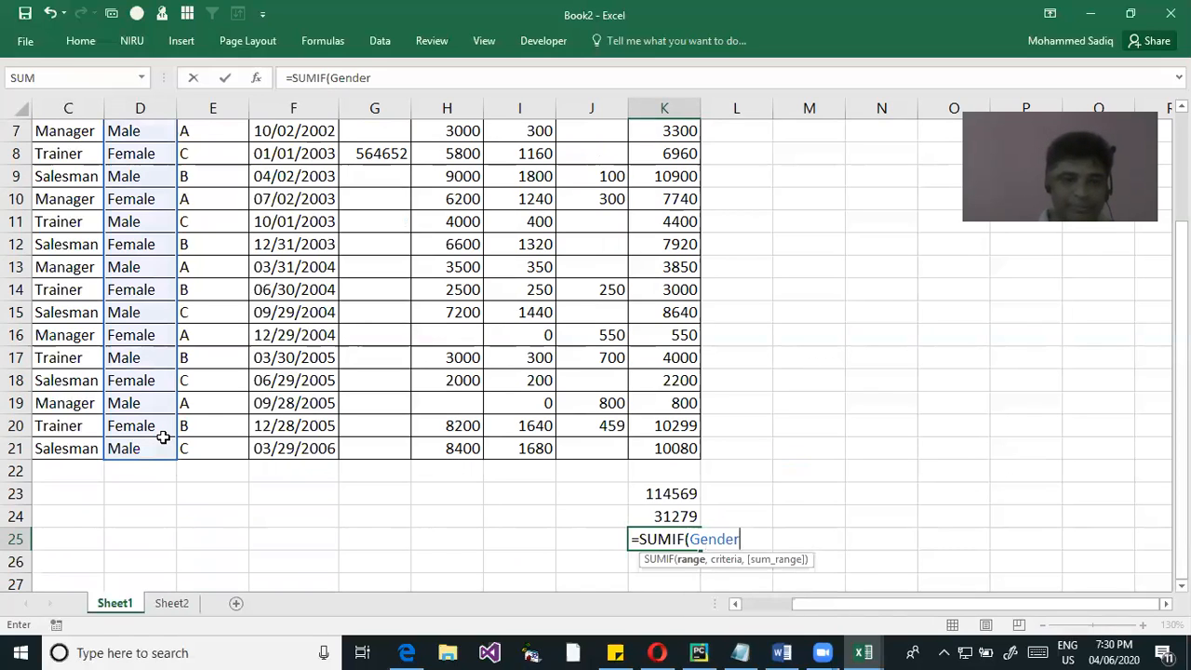
scroll(158, 315, "up", 2)
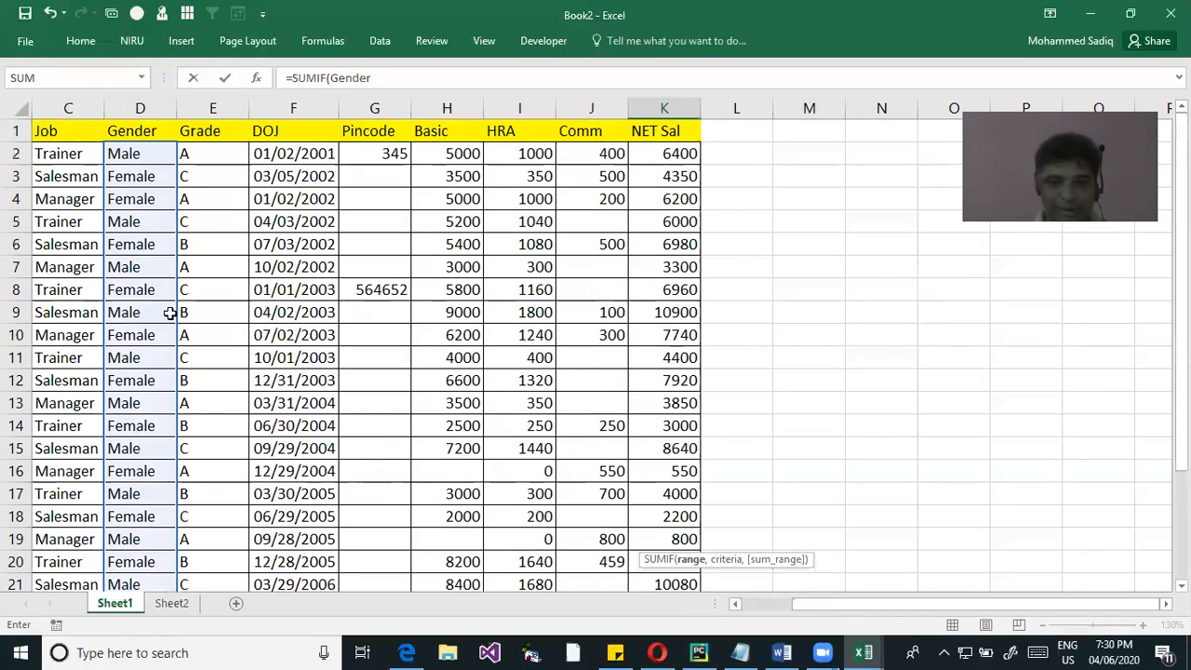
scroll(167, 312, "down", 2)
type(",")
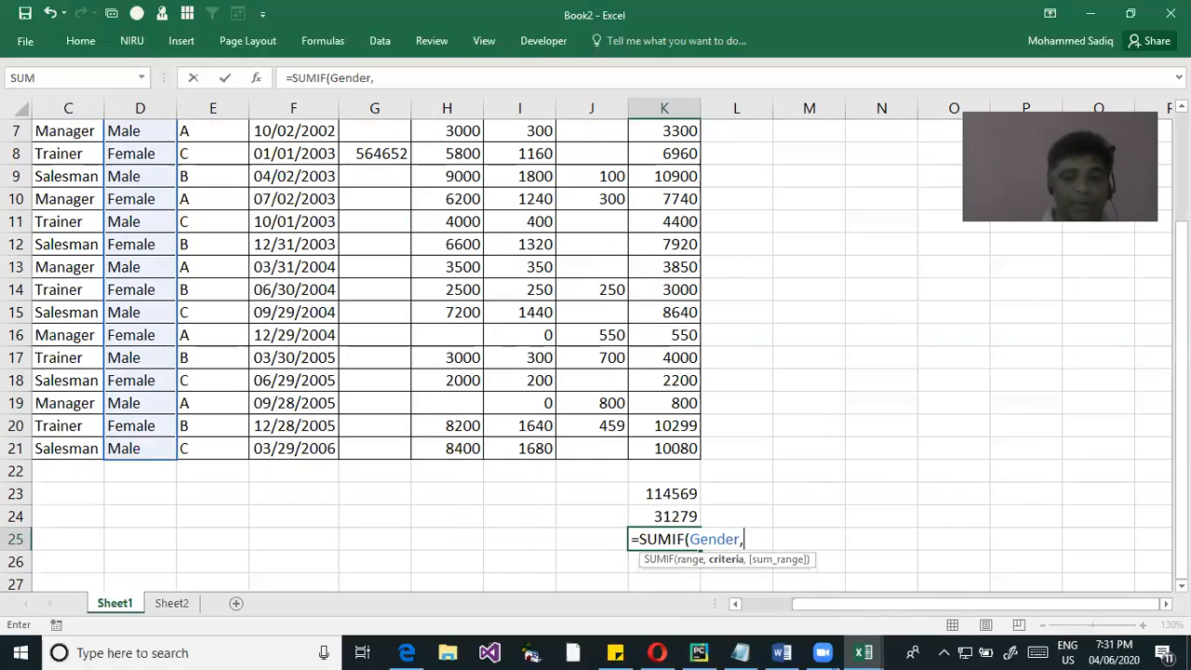
type("\"Male")
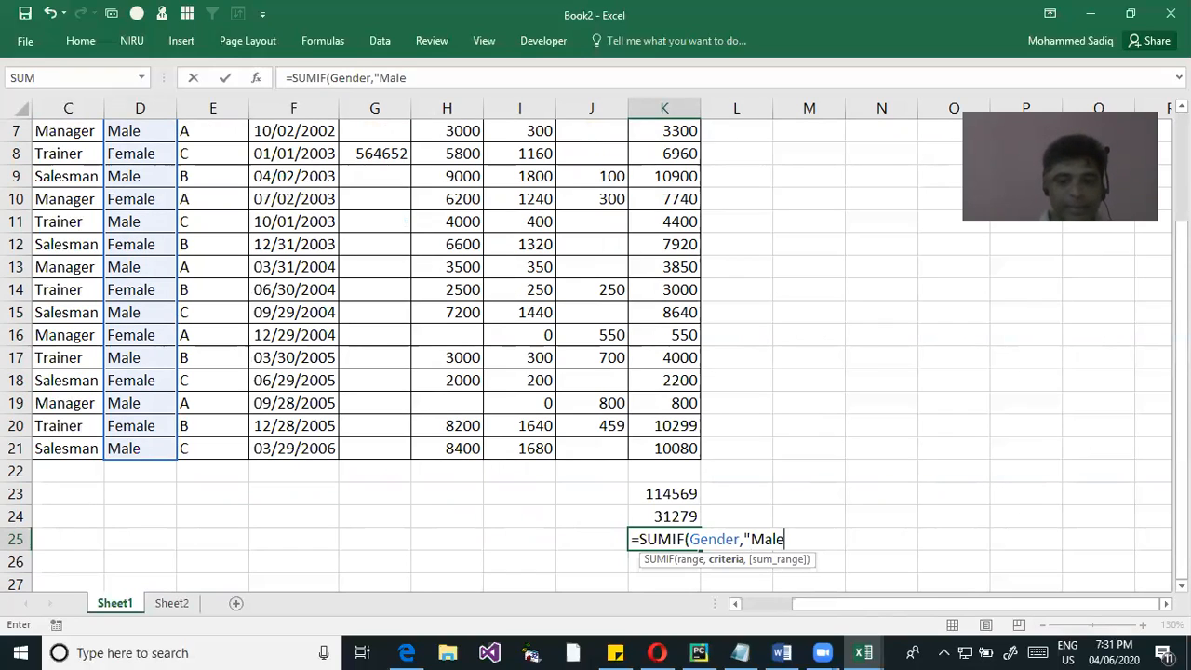
type("\",")
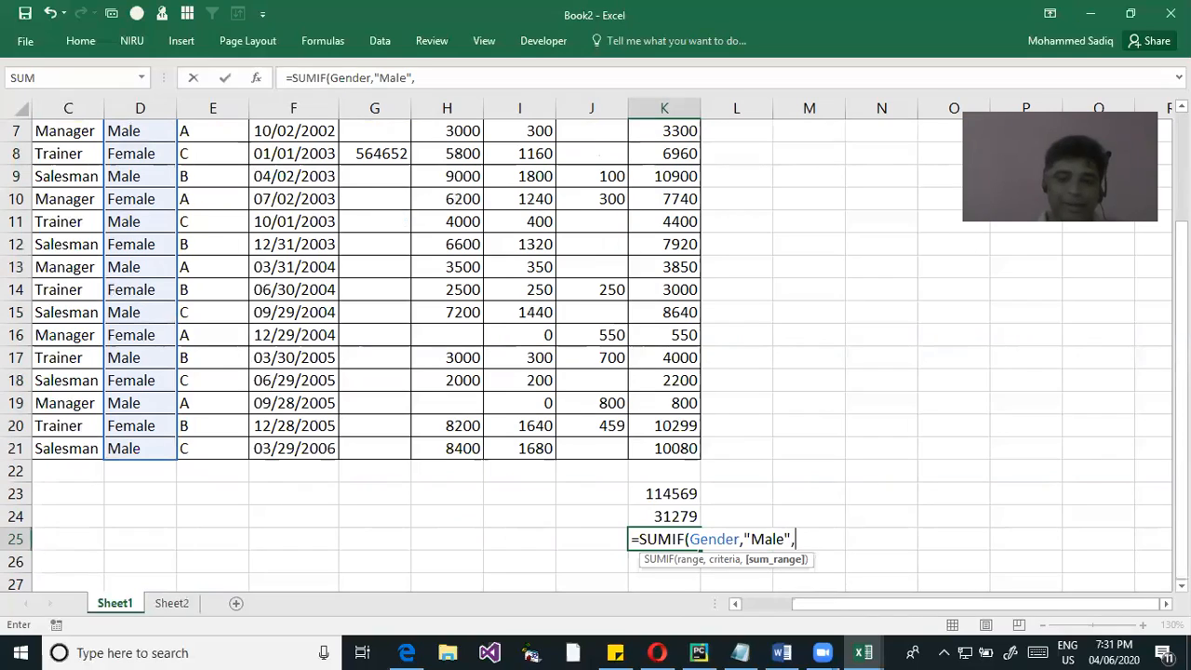
type("net")
Add "Male" as the criteria and the named range NetSal as the sum_range of K25's SUMIF formula
key("Tab")
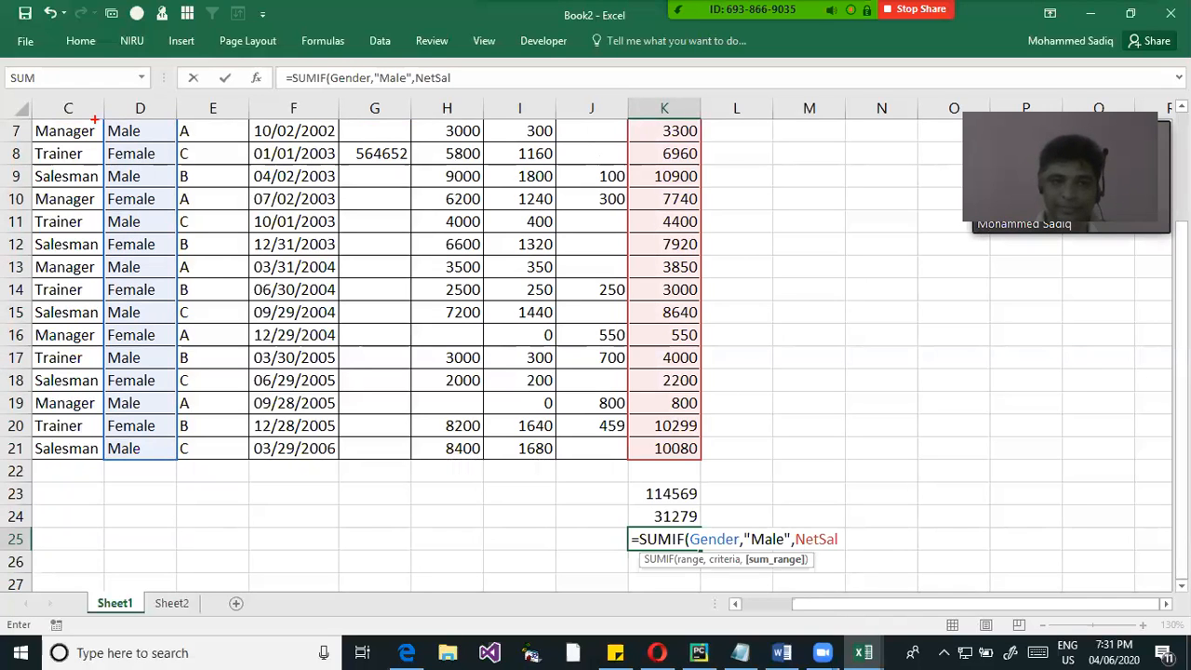
Mark the Gender column, the "Male" criterion and the NET Sal column to examine how the K25 formula relates them
left_click_drag(98, 114, 177, 463)
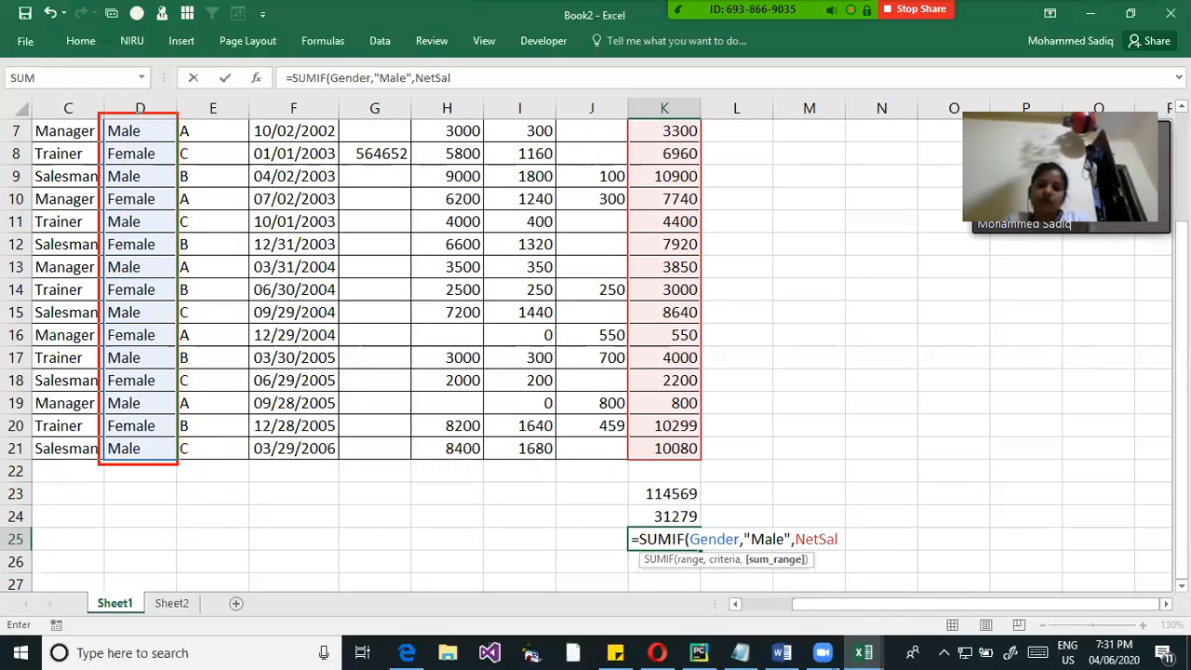
left_click_drag(752, 551, 782, 553)
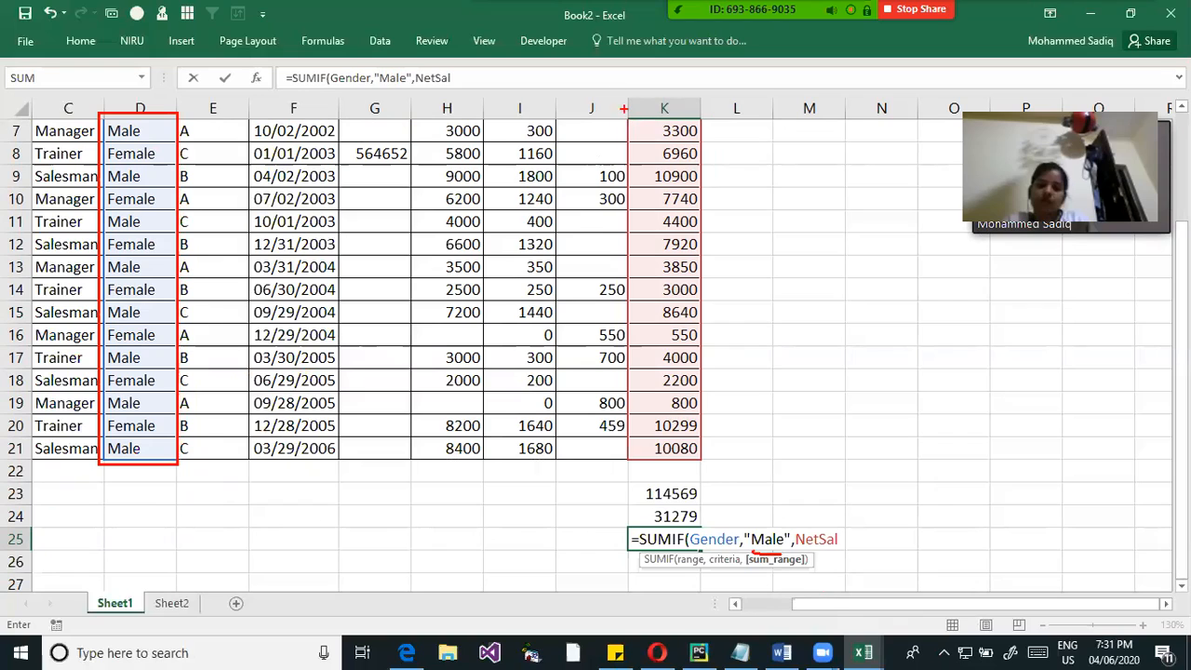
left_click_drag(613, 91, 732, 465)
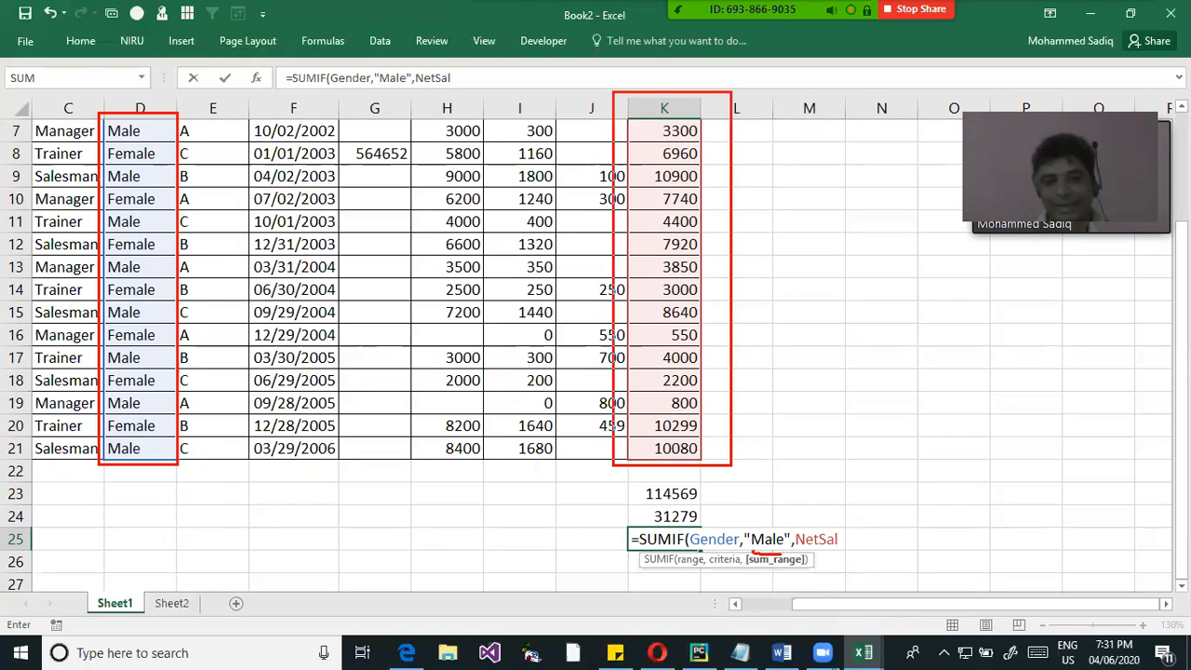
Complete the SUMIF formula in K25 and compare it with the SUM formula in K23
key("Escape")
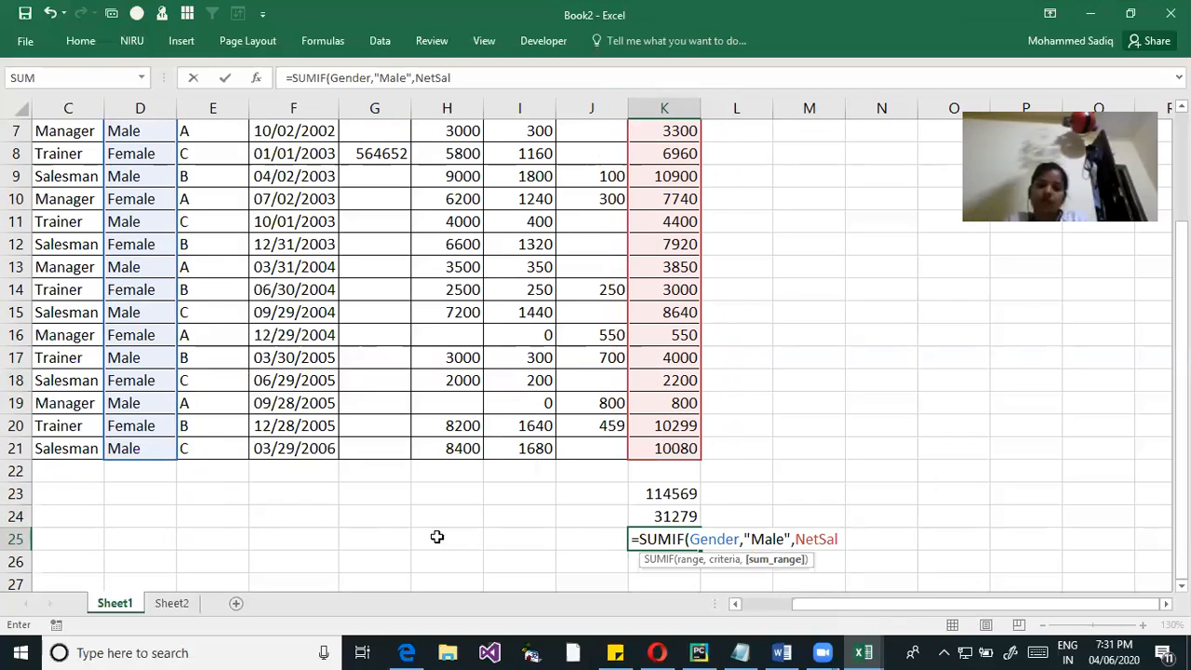
key("Return")
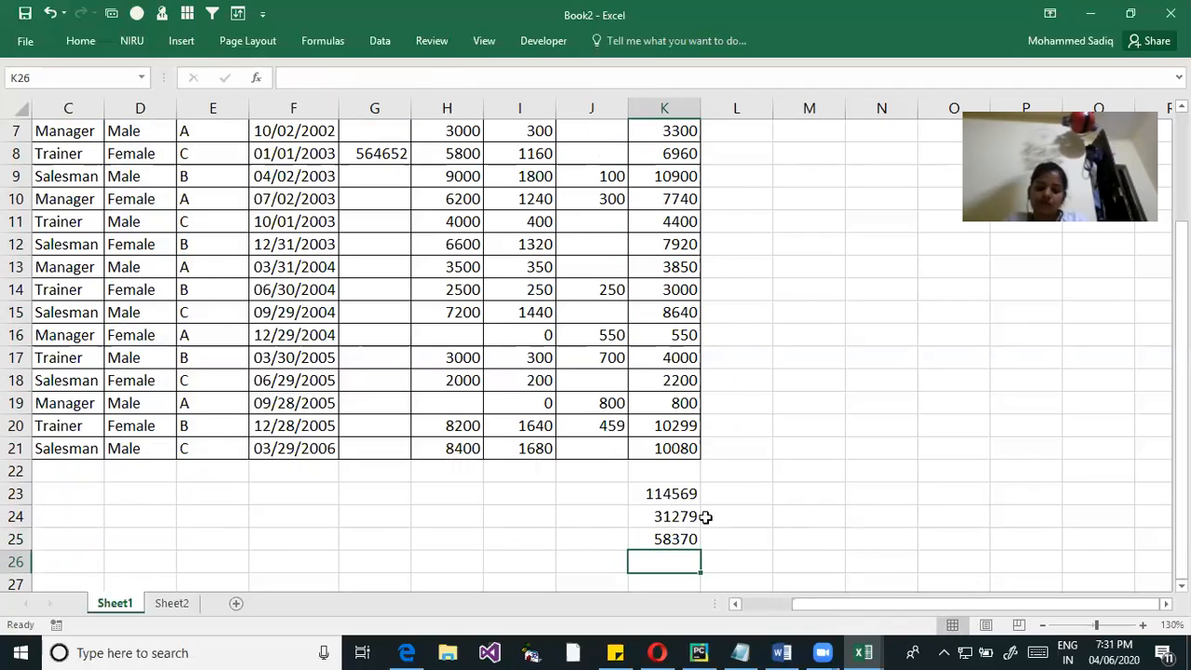
left_click(685, 494)
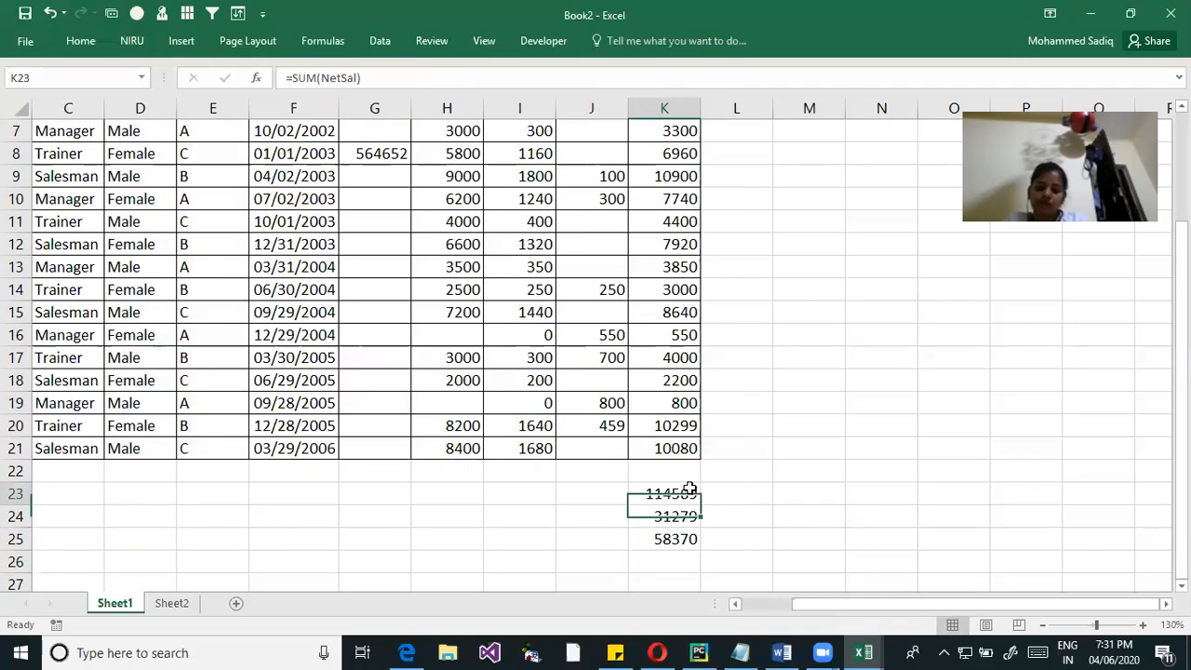
left_click(679, 541)
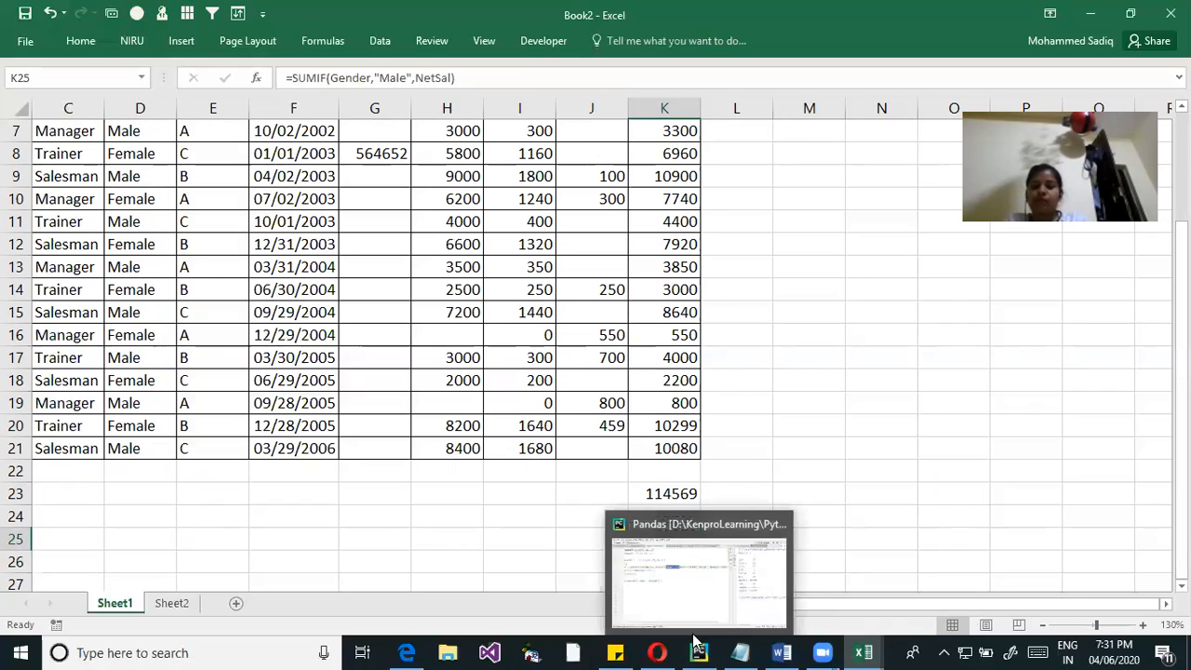
left_click(719, 535)
left_click(670, 538)
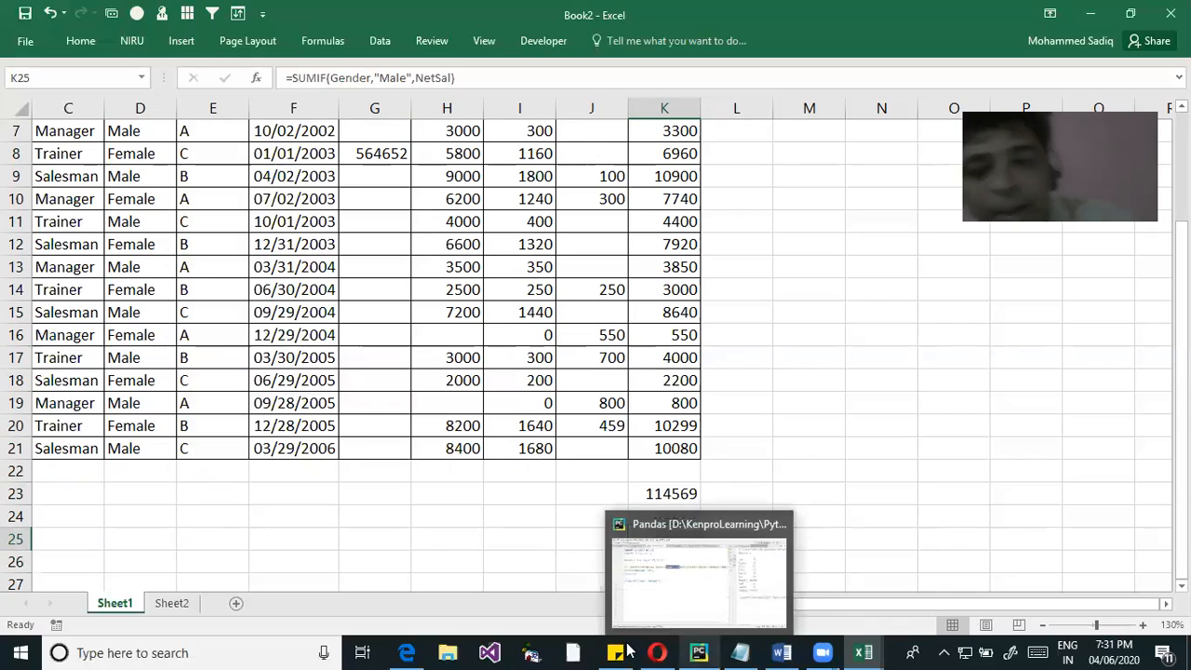
left_click(795, 431)
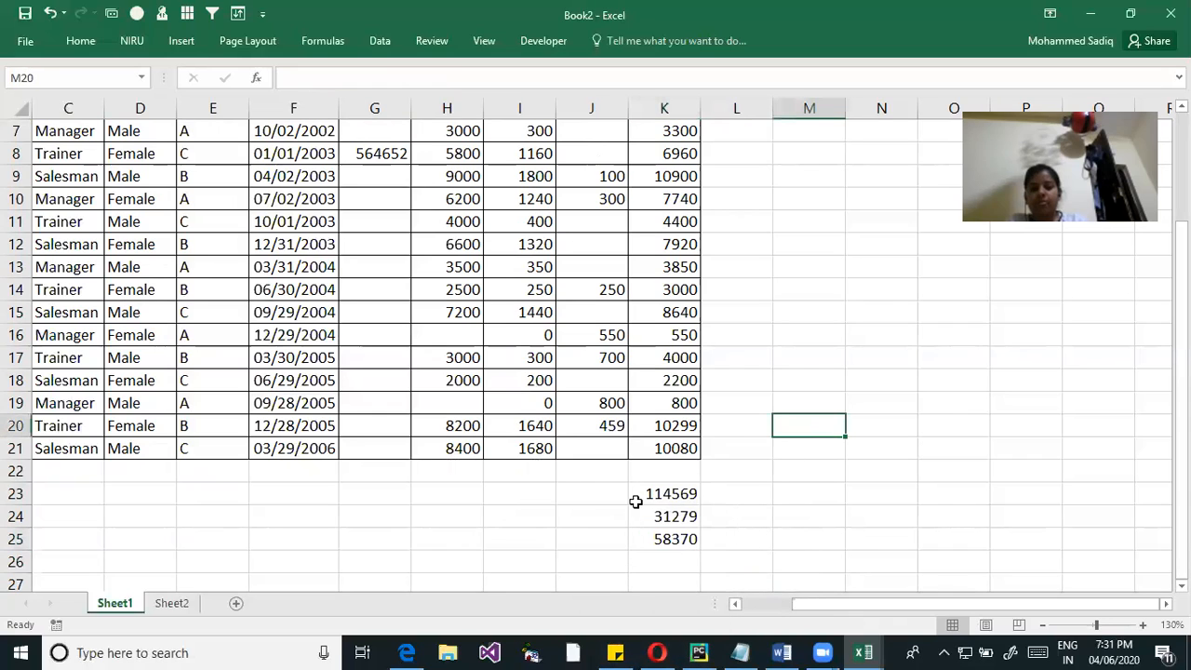
Change the criterion in K25's SUMIF formula to "FeMale" and review the edited formula
left_click(676, 537)
double_click(682, 540)
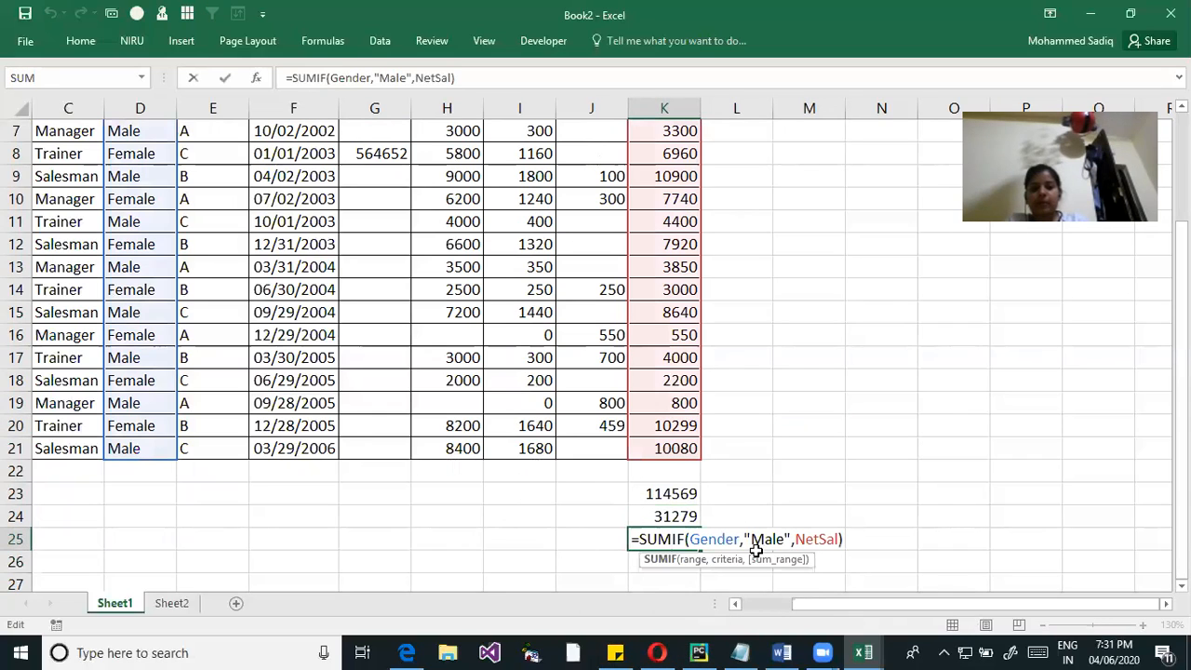
left_click_drag(741, 538, 791, 535)
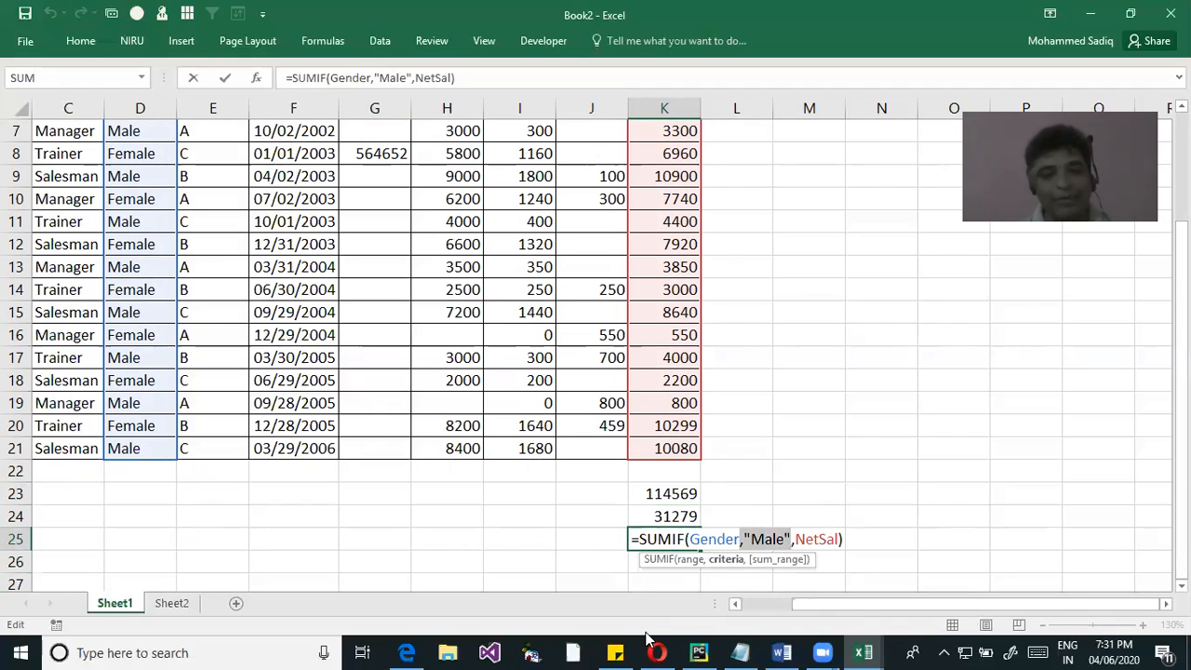
left_click(752, 538)
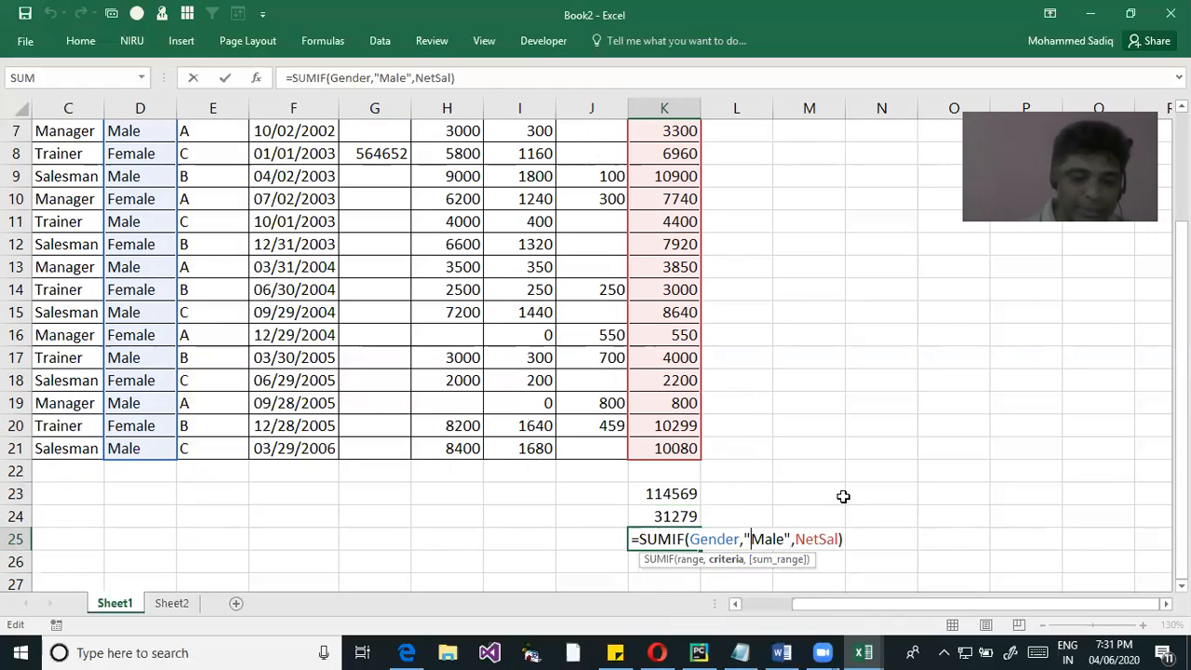
type("Fe")
key("Return")
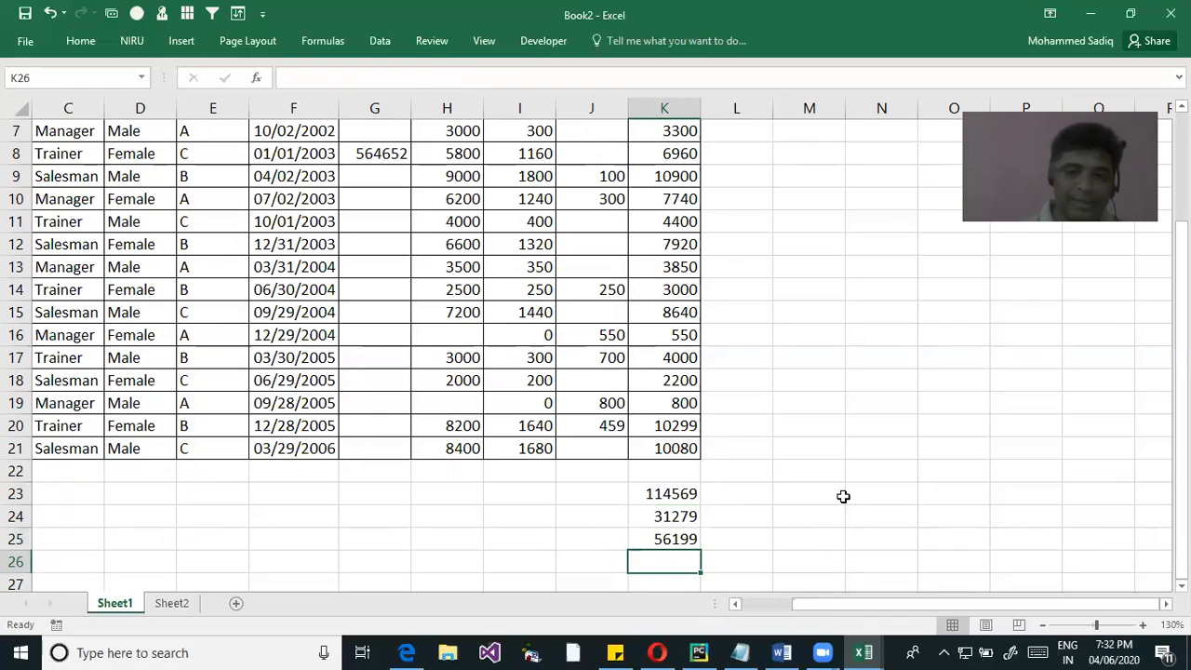
key("Up")
key("F2")
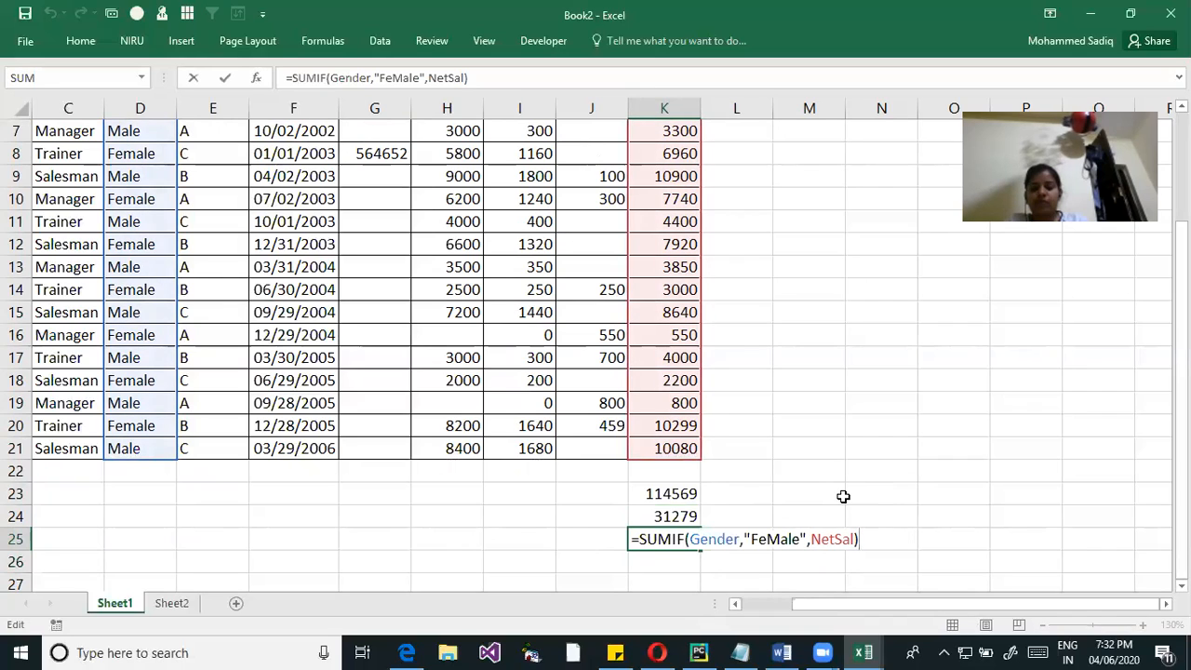
key("Return")
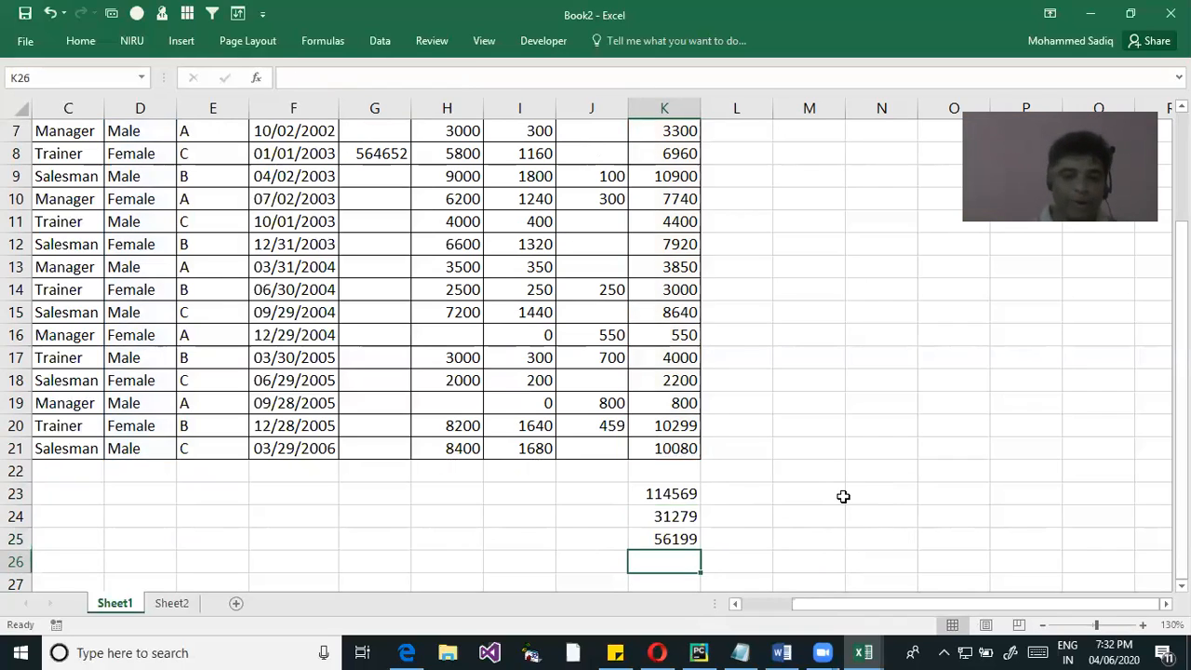
Enter the label Select Gender in cell I26, without a stray apostrophe at the end
left_click(533, 562)
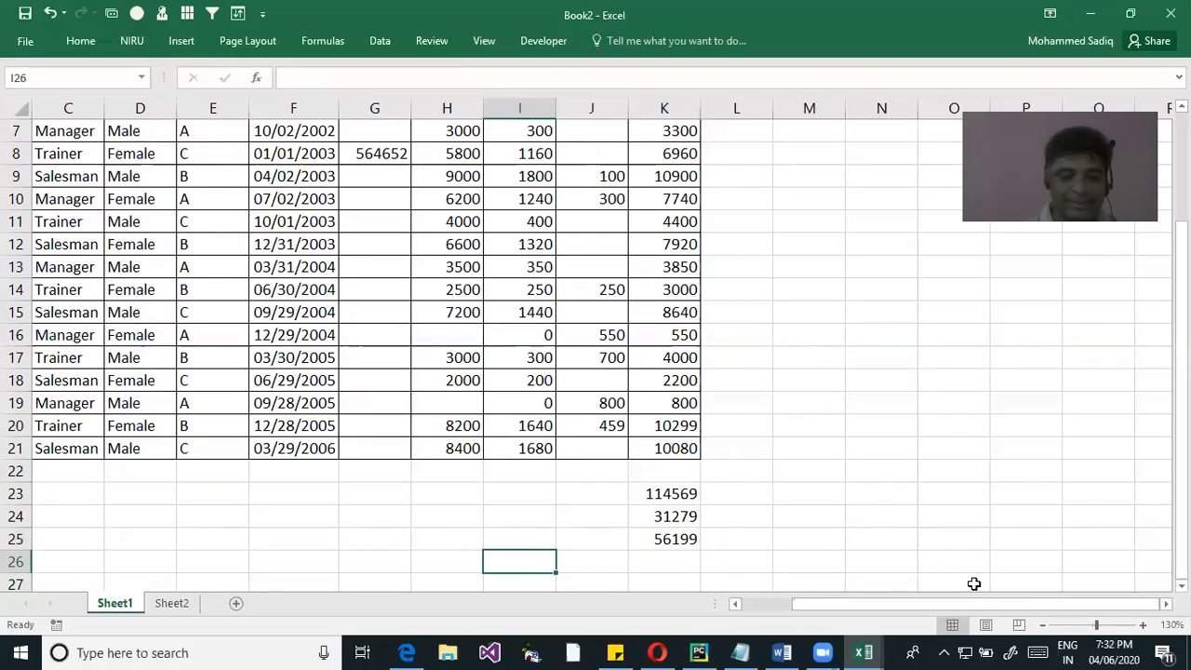
type("Select G")
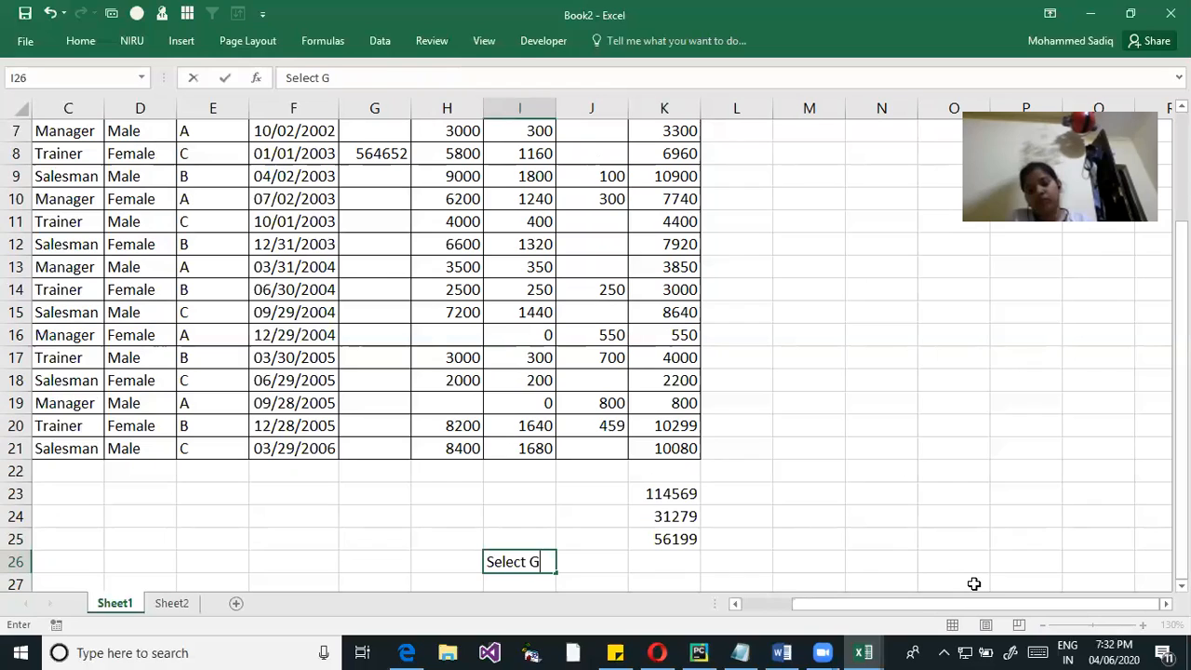
type("ender")
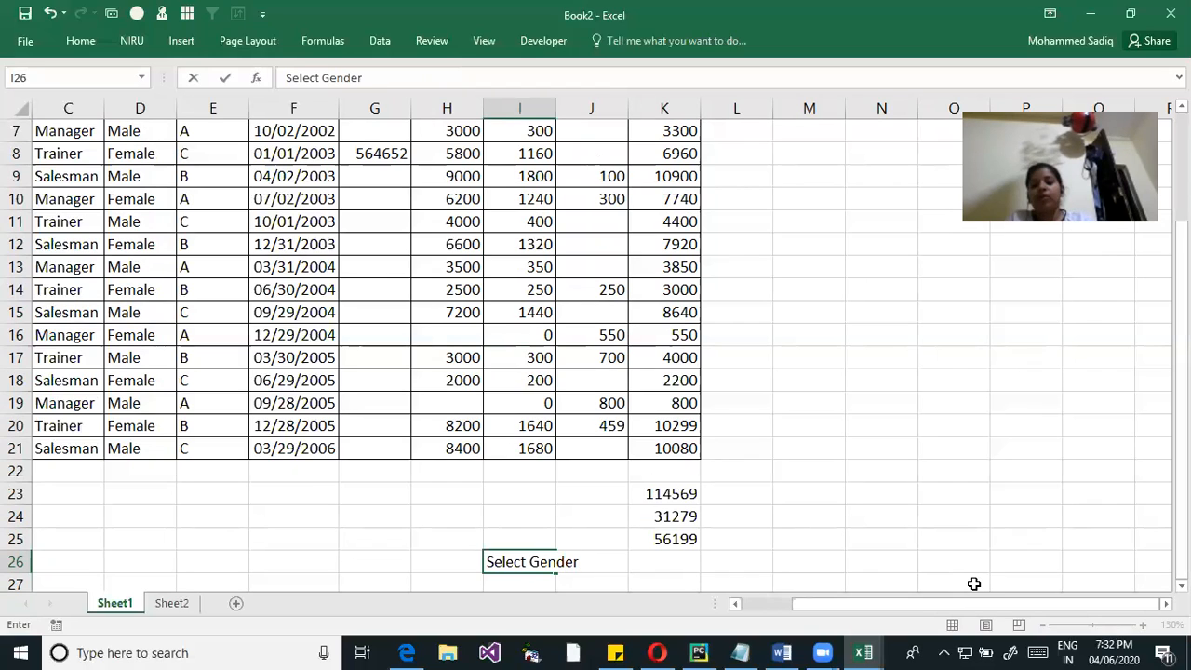
type("'")
key("Return")
key("Up")
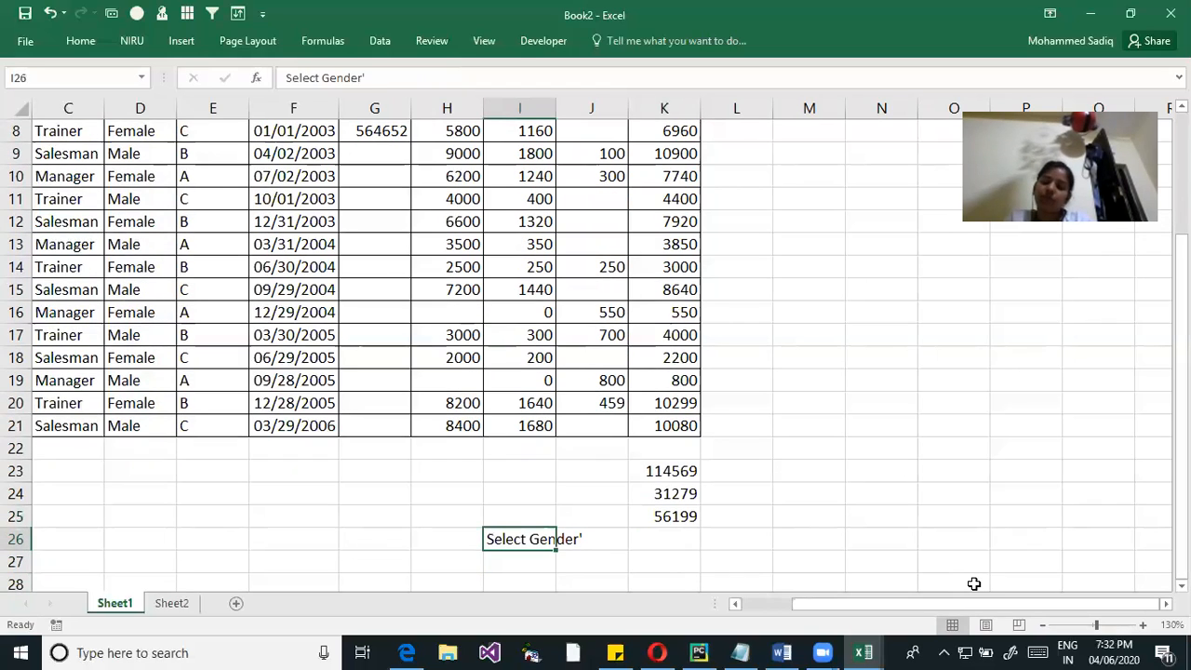
key("F2")
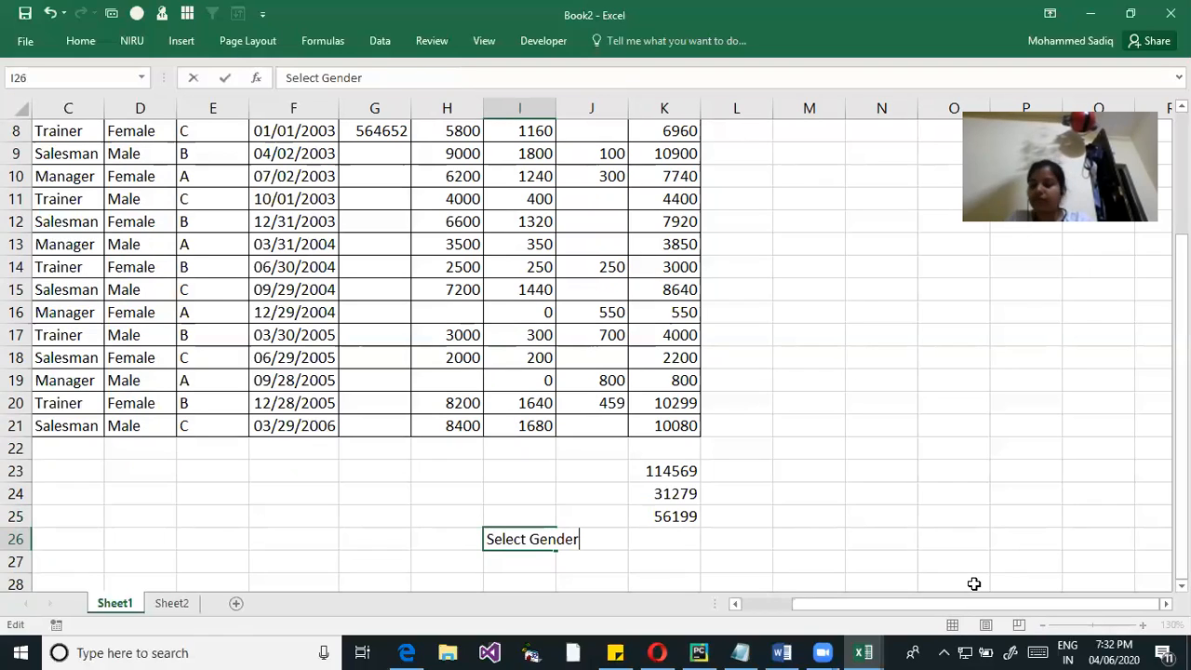
key("Return")
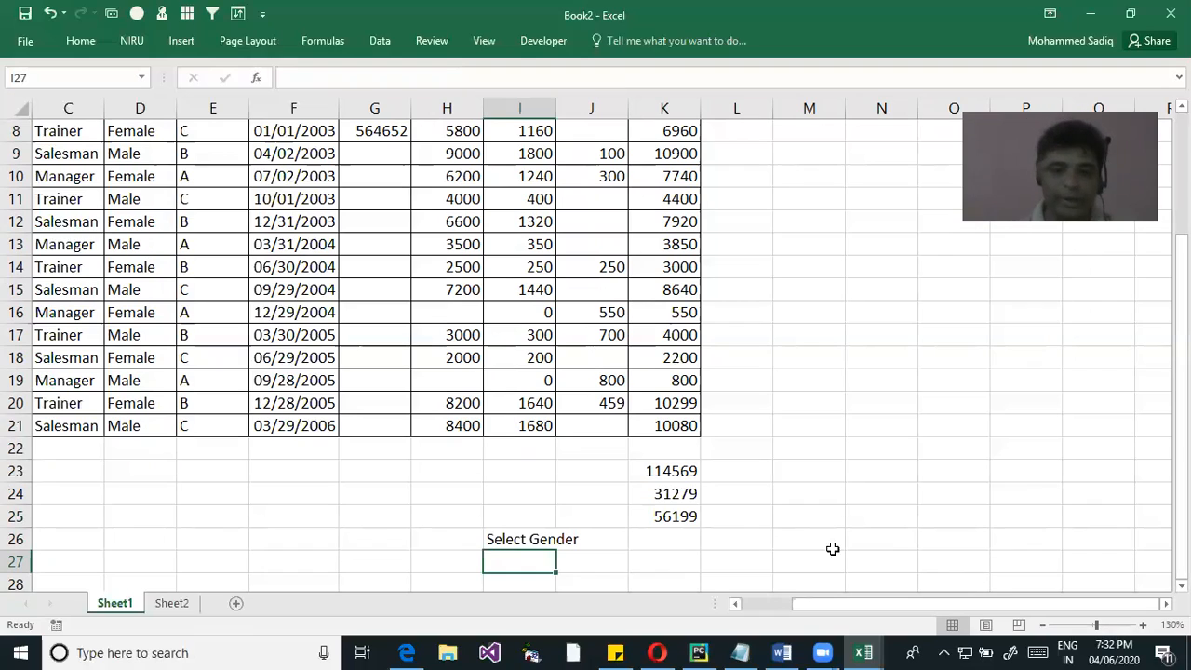
Start a data validation rule for cell J26 that allows only values from a List
left_click(584, 541)
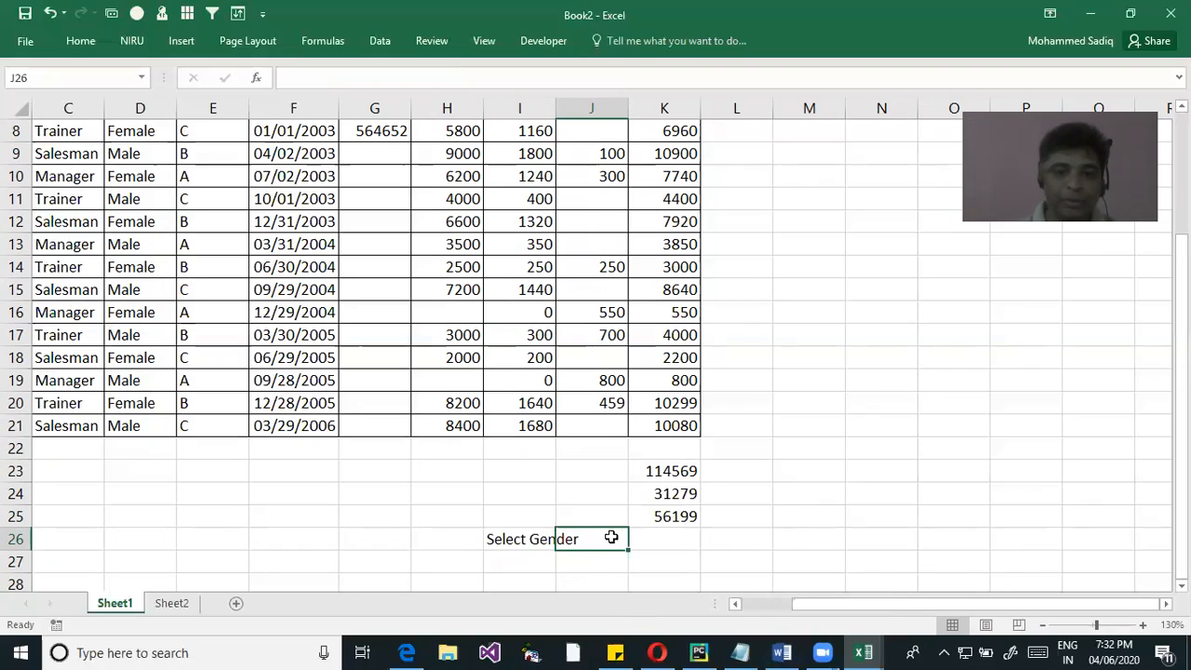
left_click(668, 546)
left_click(592, 544)
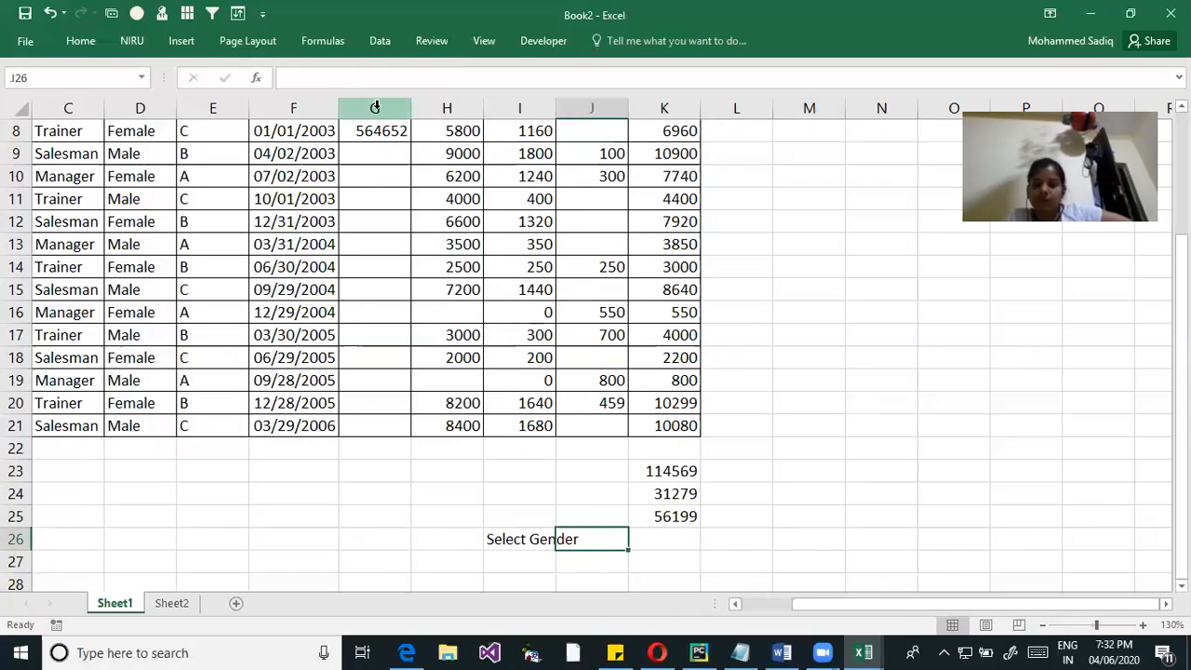
left_click(381, 41)
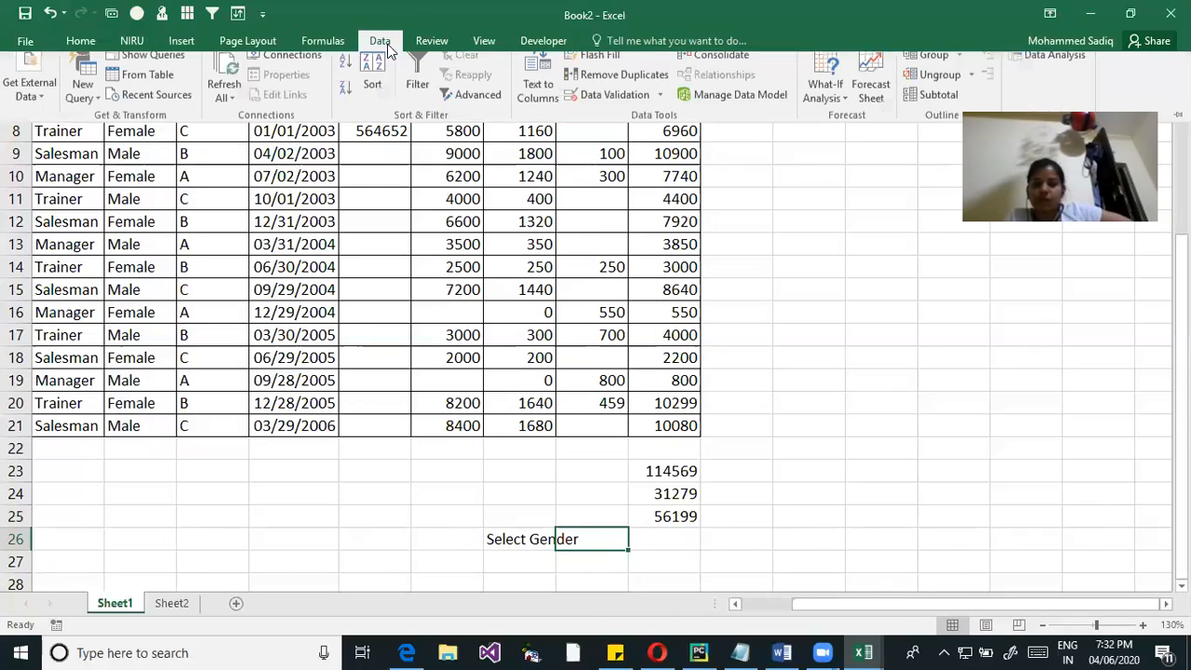
left_click(660, 105)
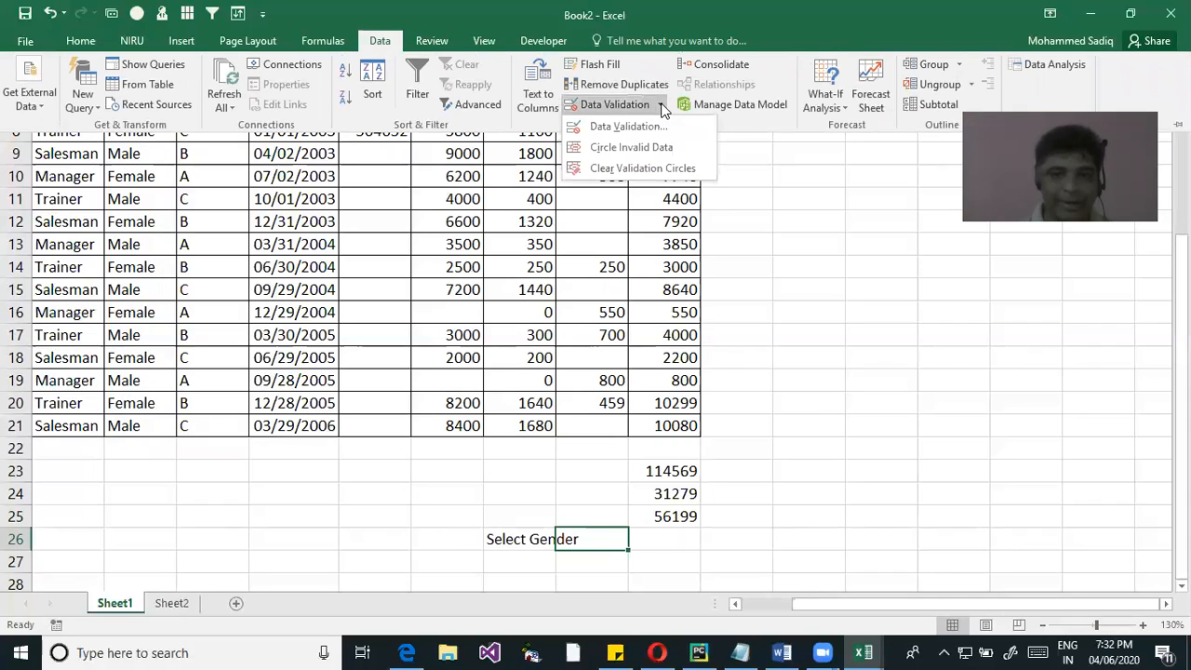
left_click(642, 126)
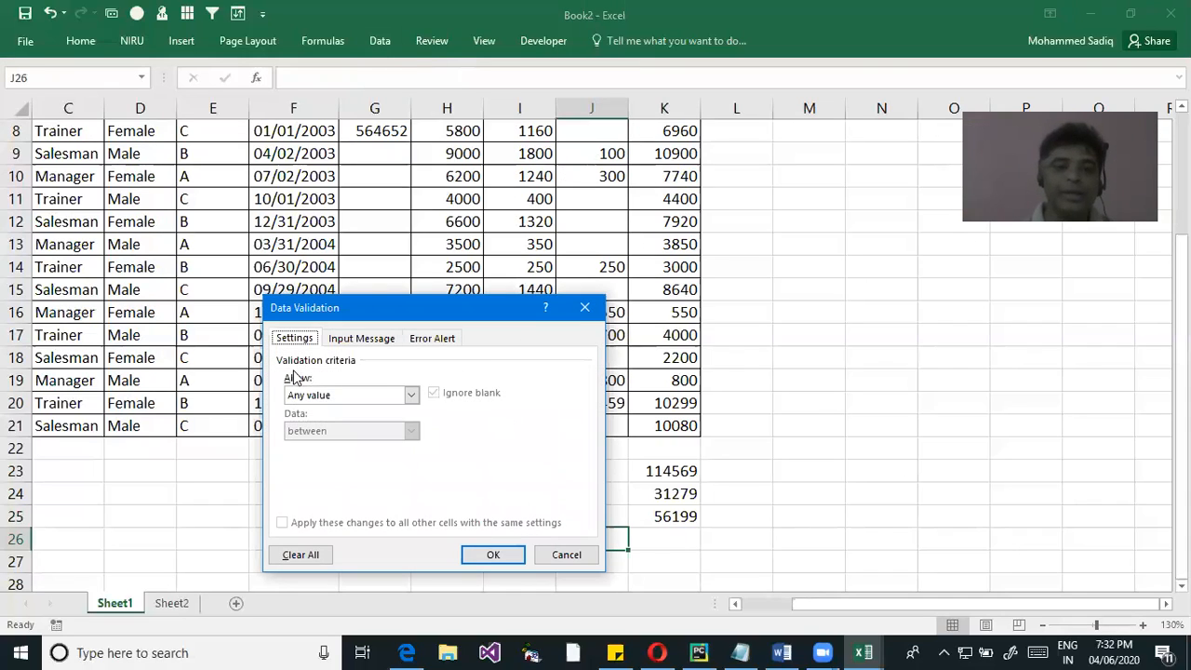
left_click(410, 395)
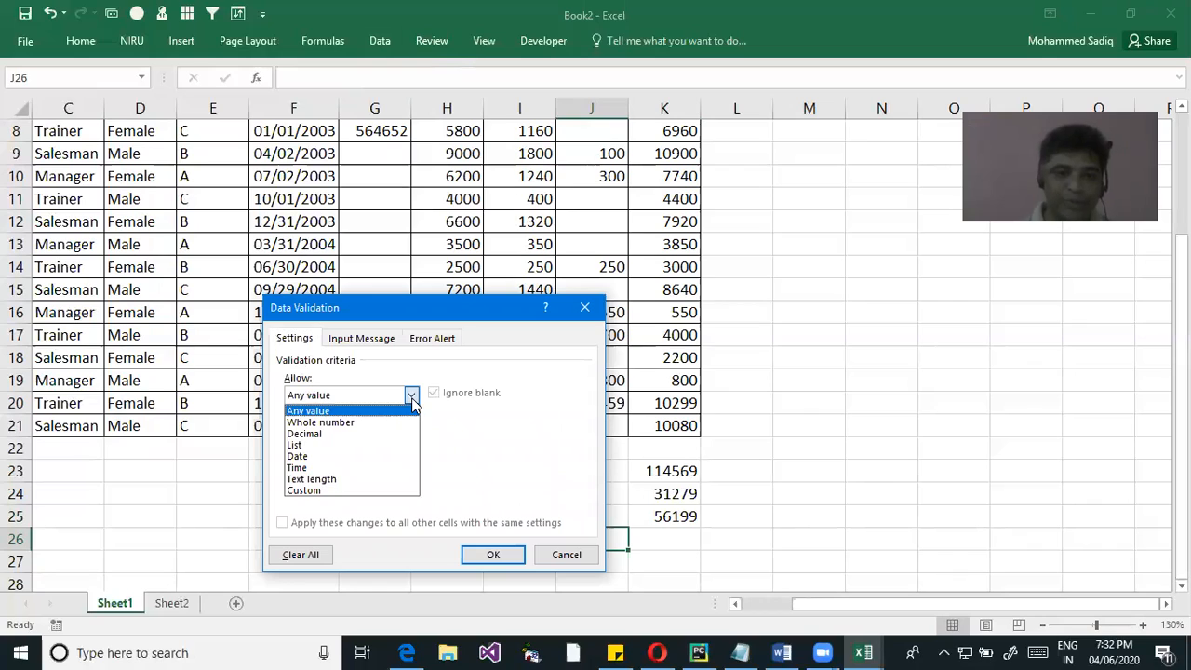
left_click(313, 446)
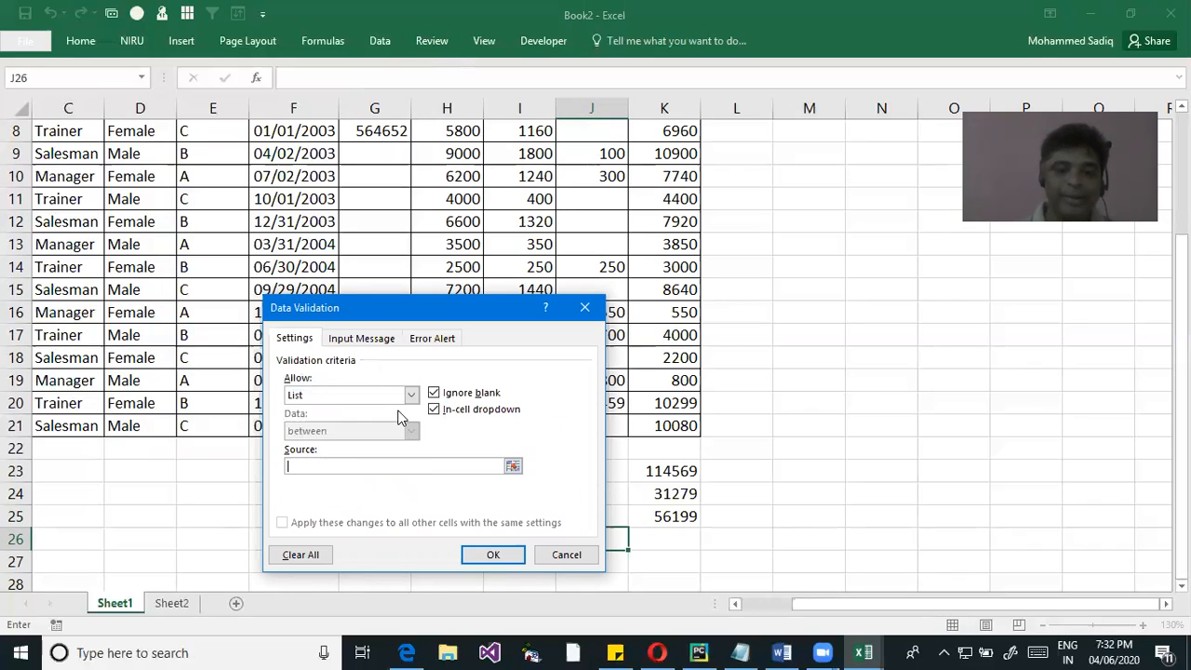
Set the validation list's source to Male,Female, mark the List setting, and apply the rule to J26
type("=")
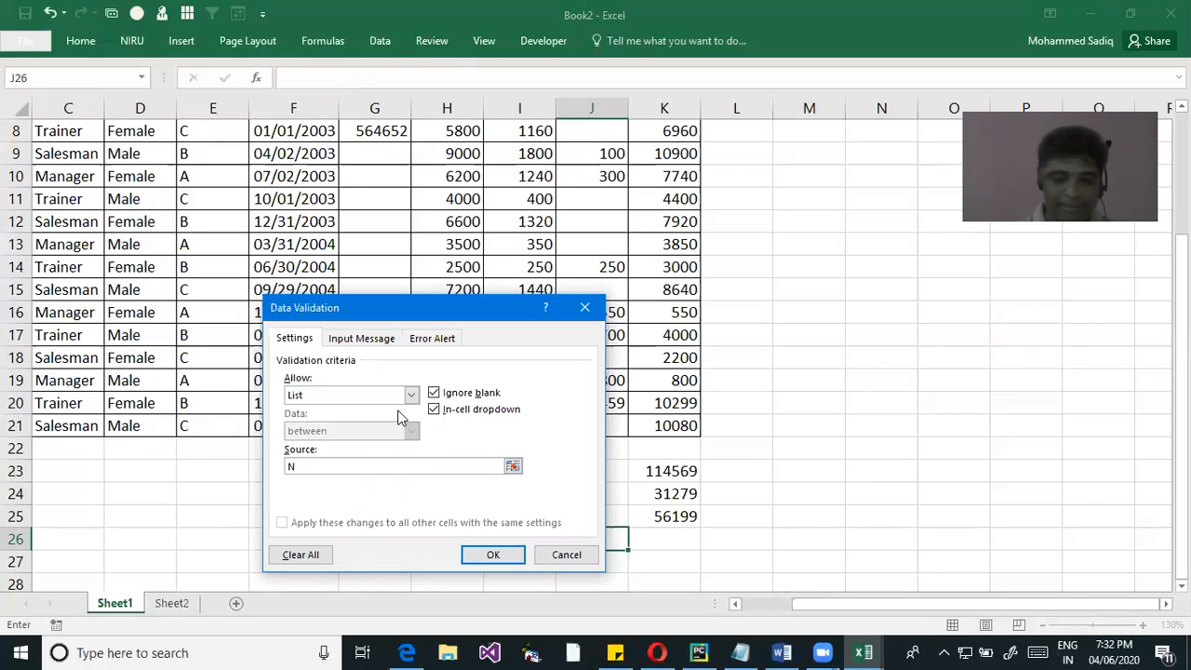
type("Male")
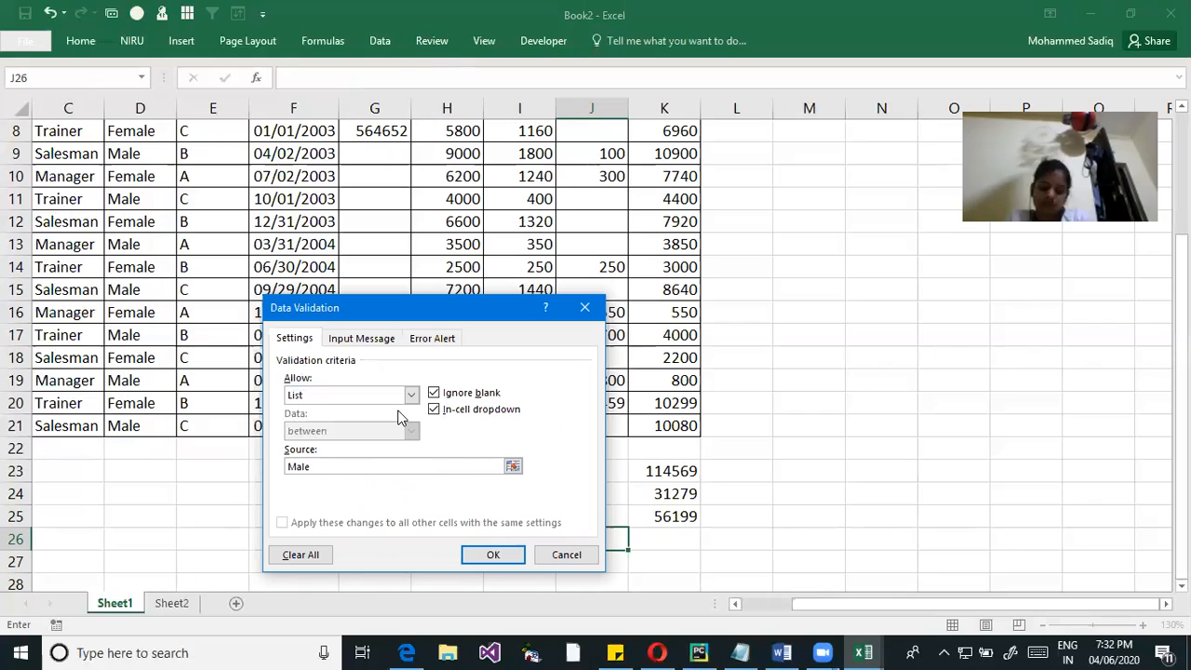
type(",Female")
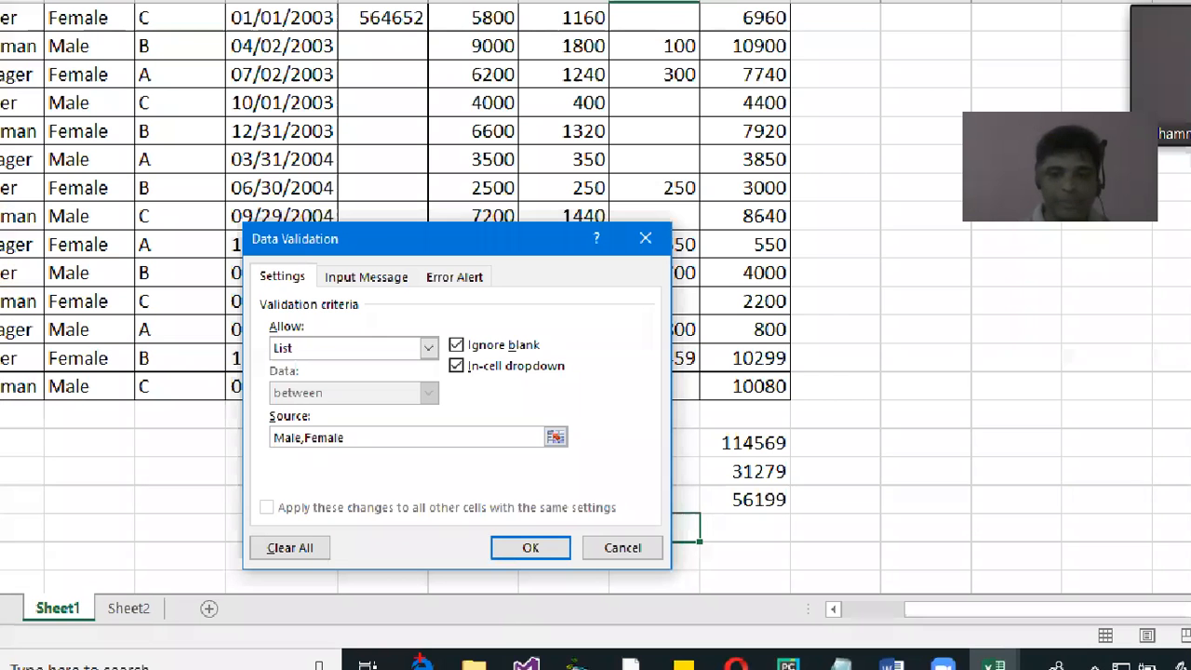
left_click_drag(681, 527, 688, 540)
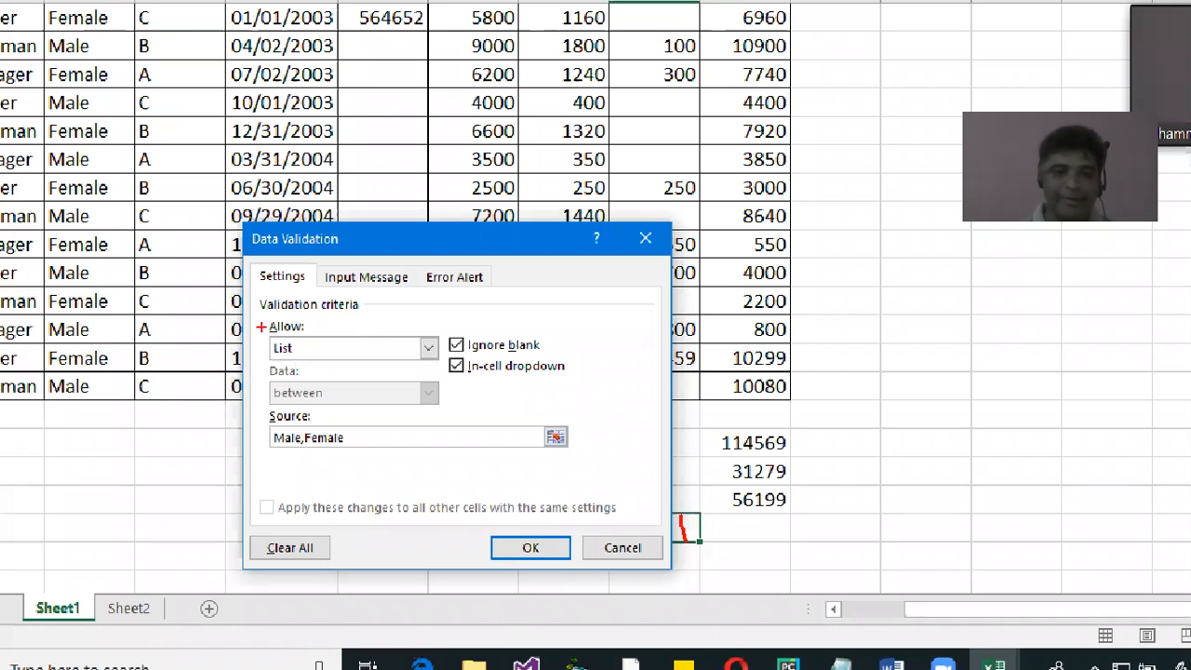
left_click_drag(262, 328, 330, 368)
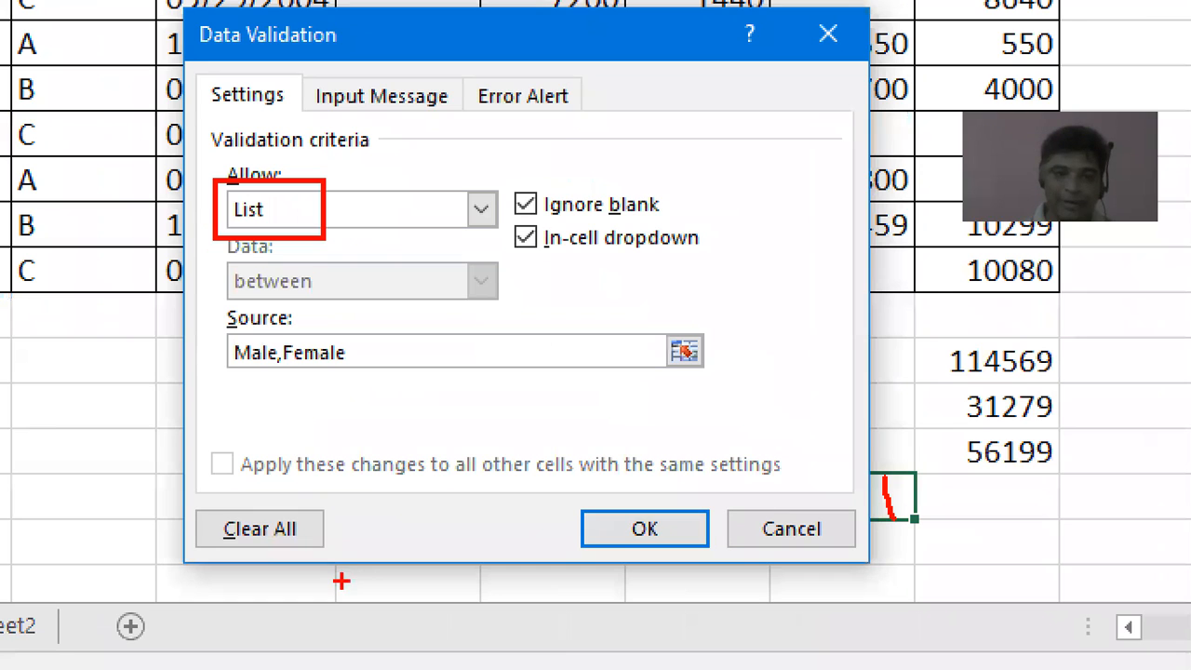
left_click(342, 581)
key("Escape")
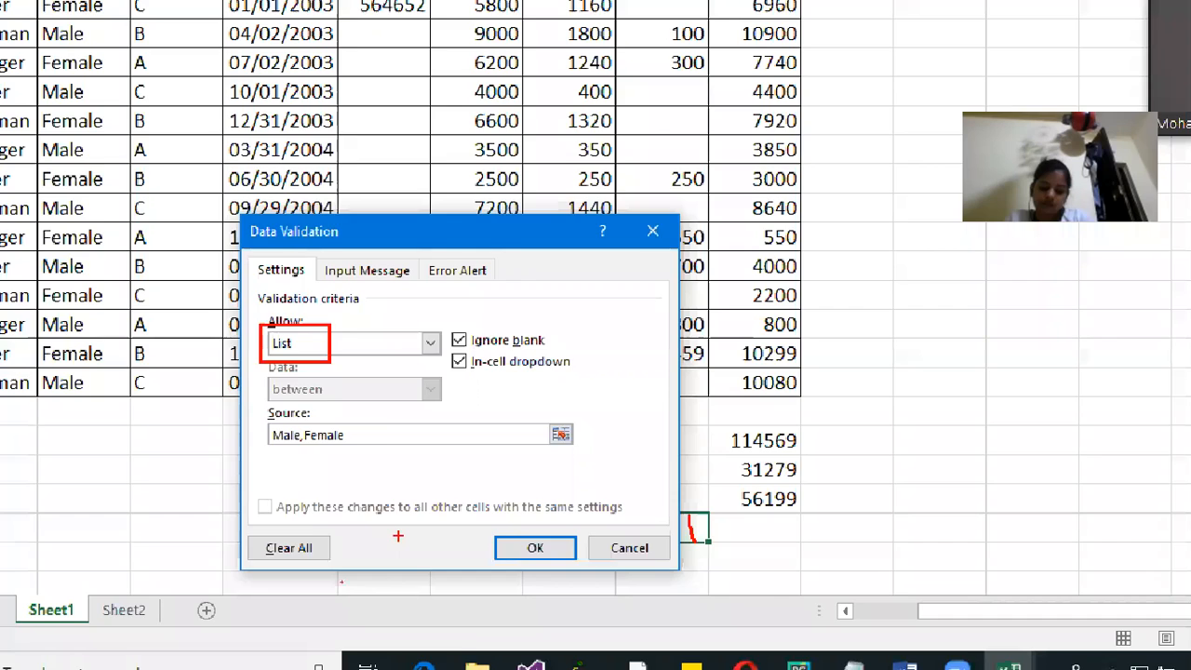
left_click(493, 554)
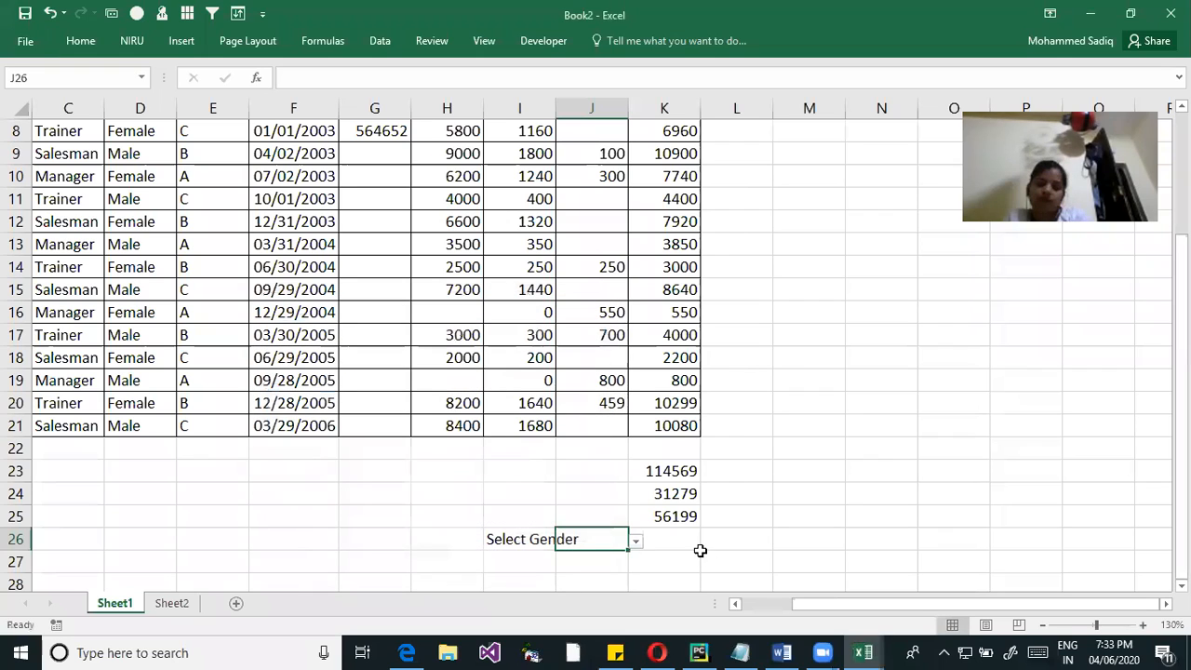
Choose Female from J26's validation list and widen column I to fit the Select Gender label
left_click(636, 542)
left_click(583, 559)
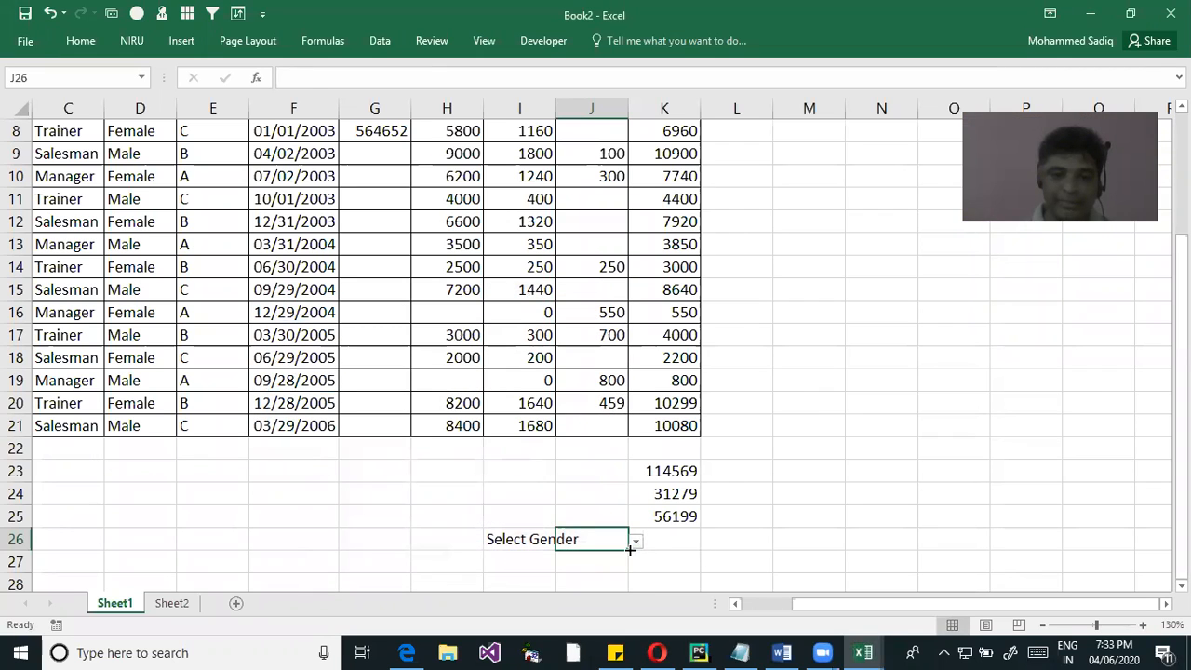
left_click(635, 541)
left_click(571, 573)
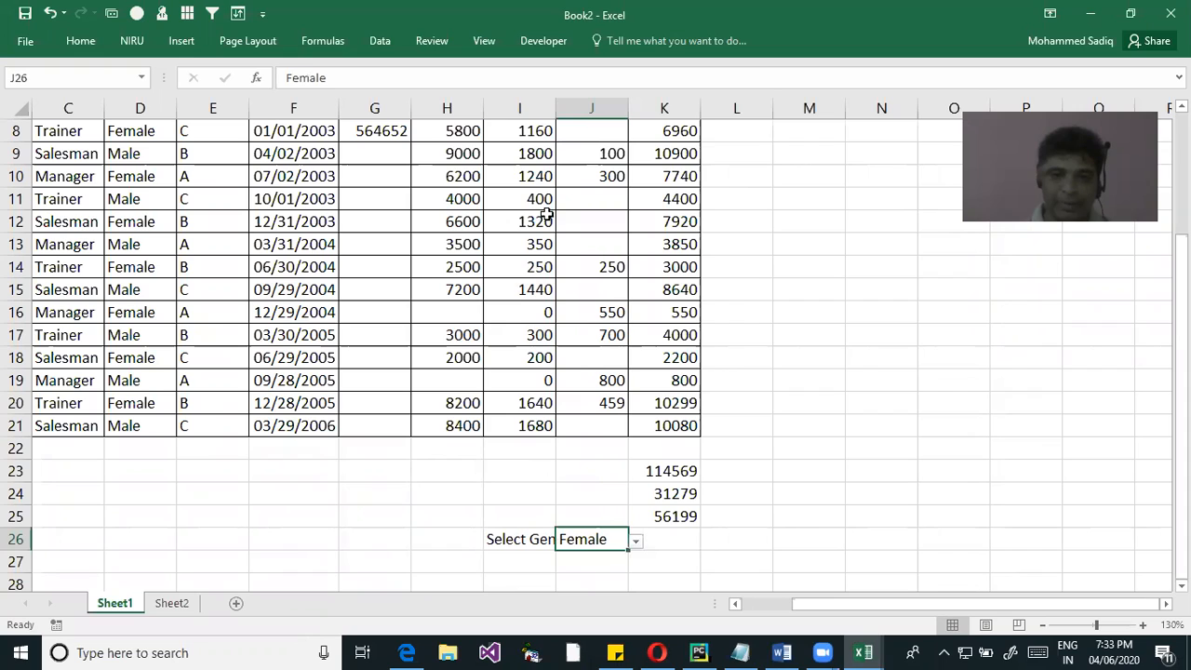
left_click_drag(570, 108, 599, 108)
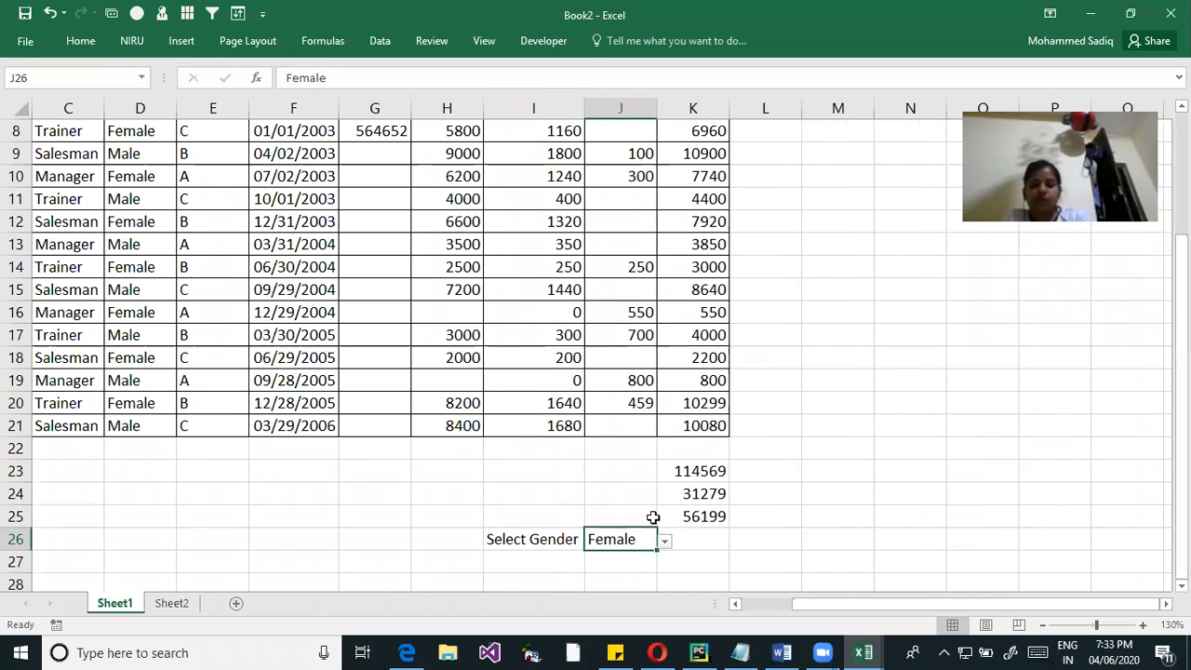
Enter the formula =SUMIF(Gender,J26,NetSal) in cell K26 to total NetSal for the gender chosen in J26
left_click(706, 538)
left_click(629, 543)
left_click(713, 536)
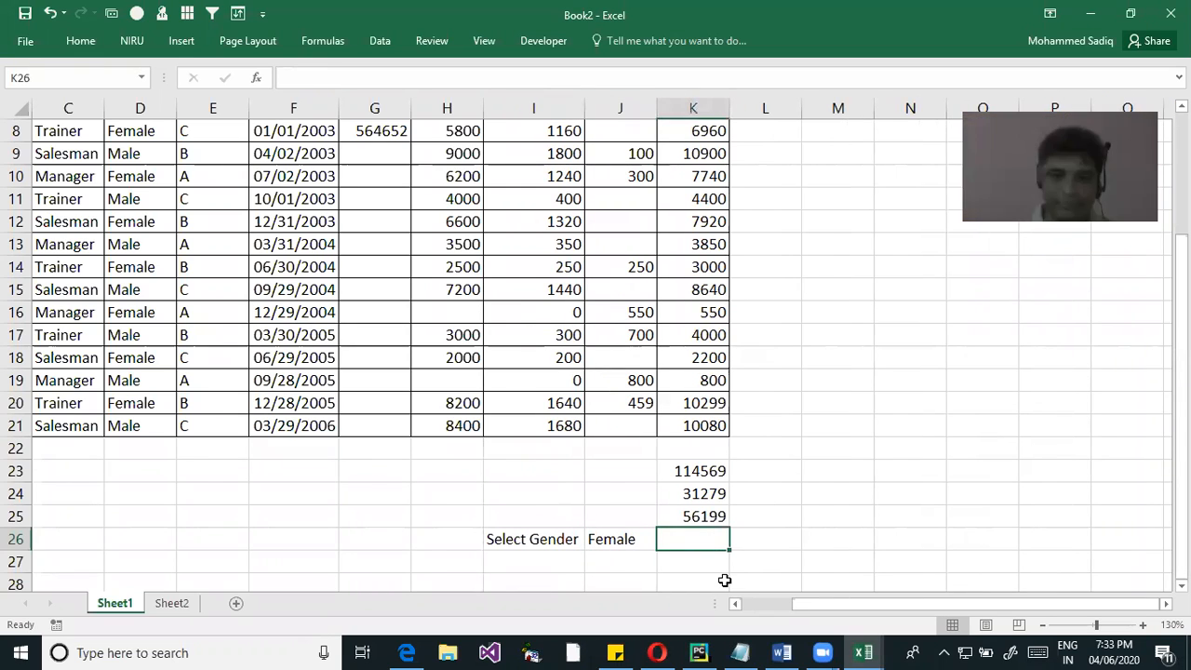
type("=sumif")
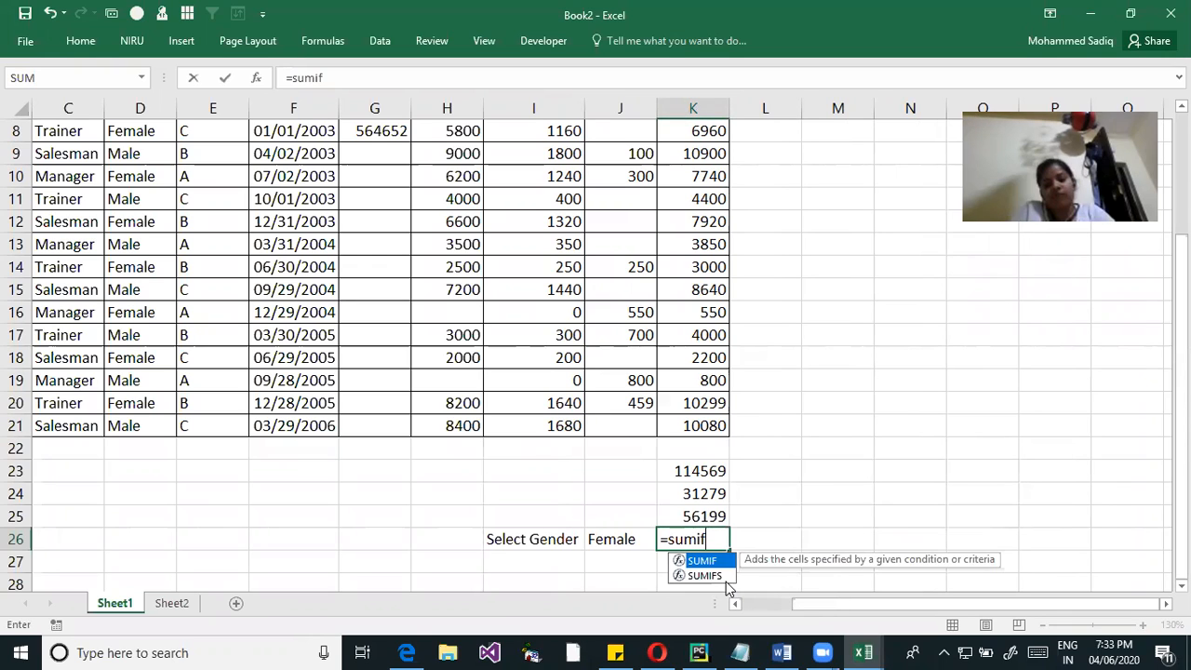
key("Tab")
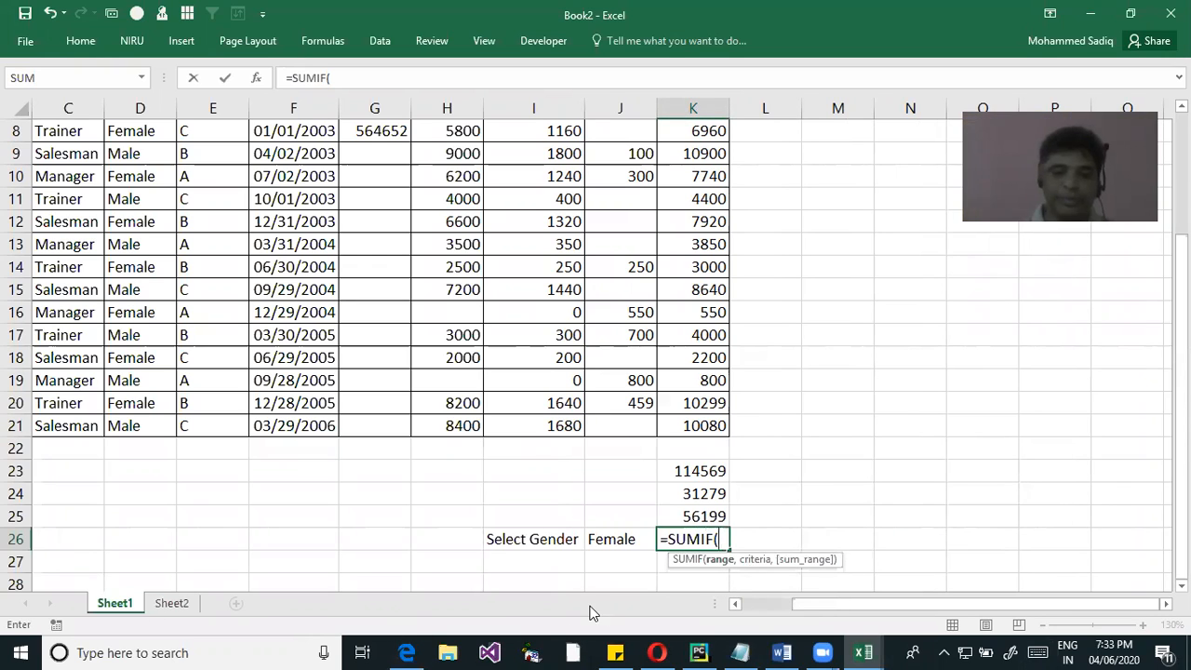
type("ge")
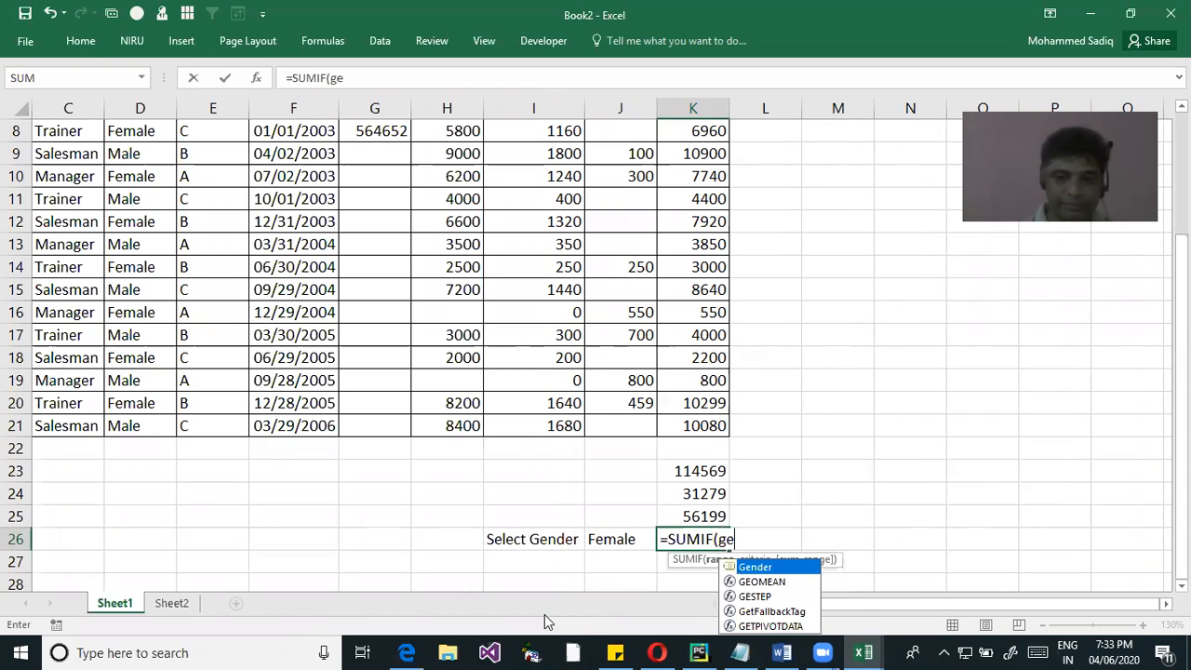
key("Tab")
type(",")
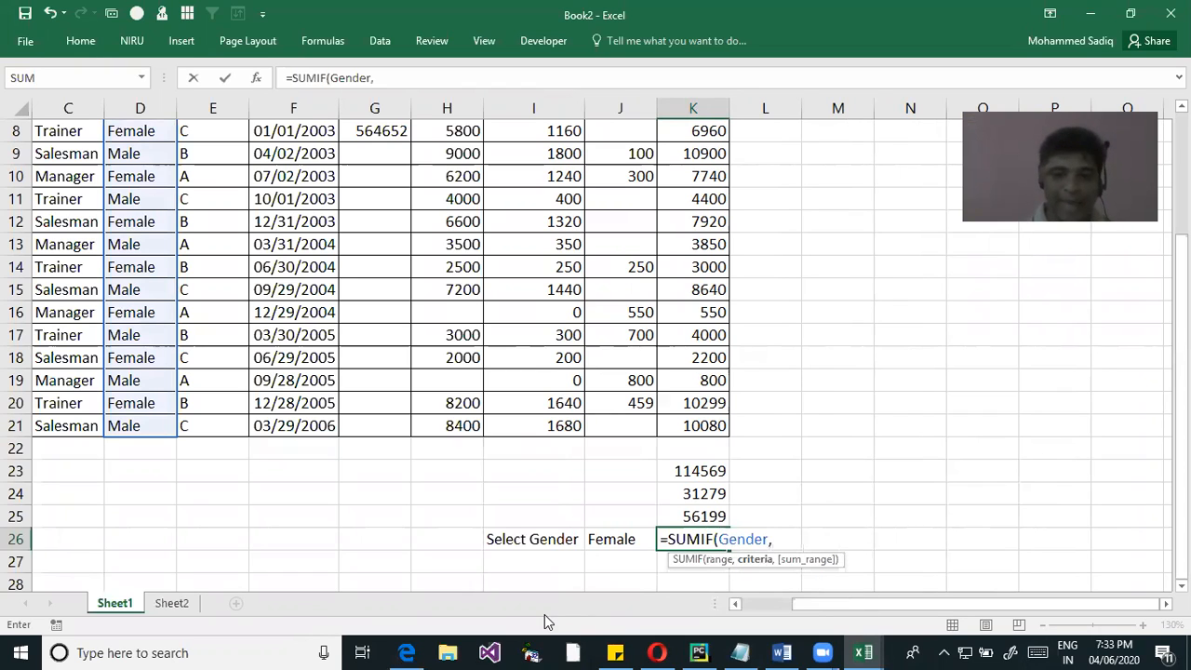
left_click(600, 540)
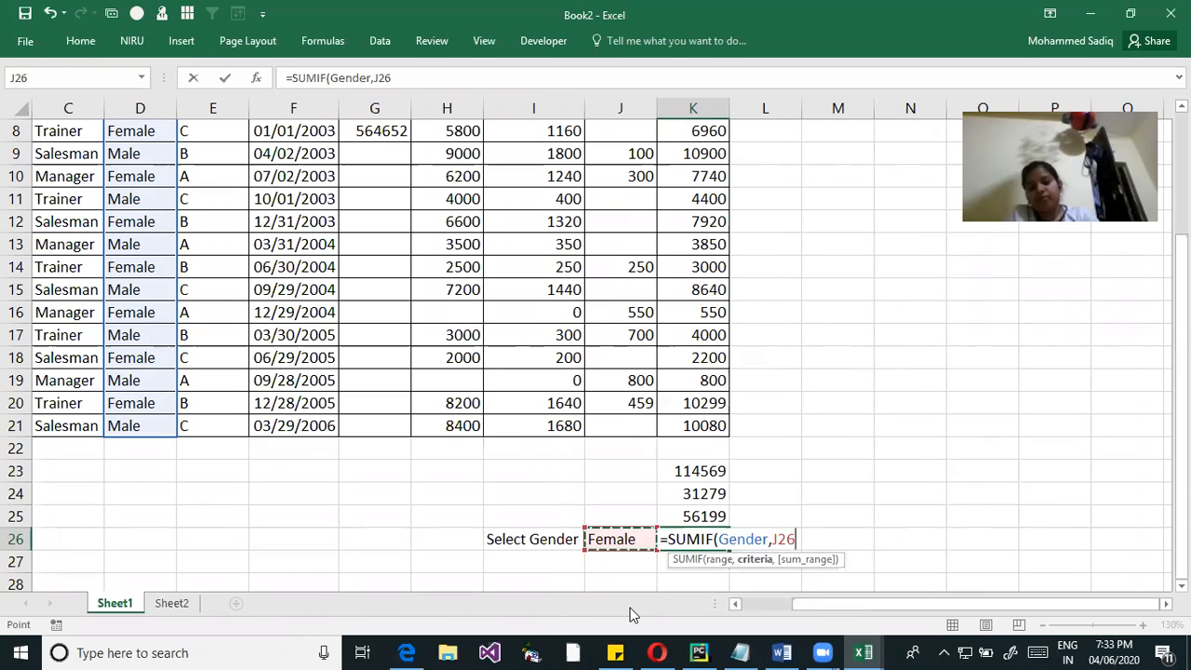
type(",")
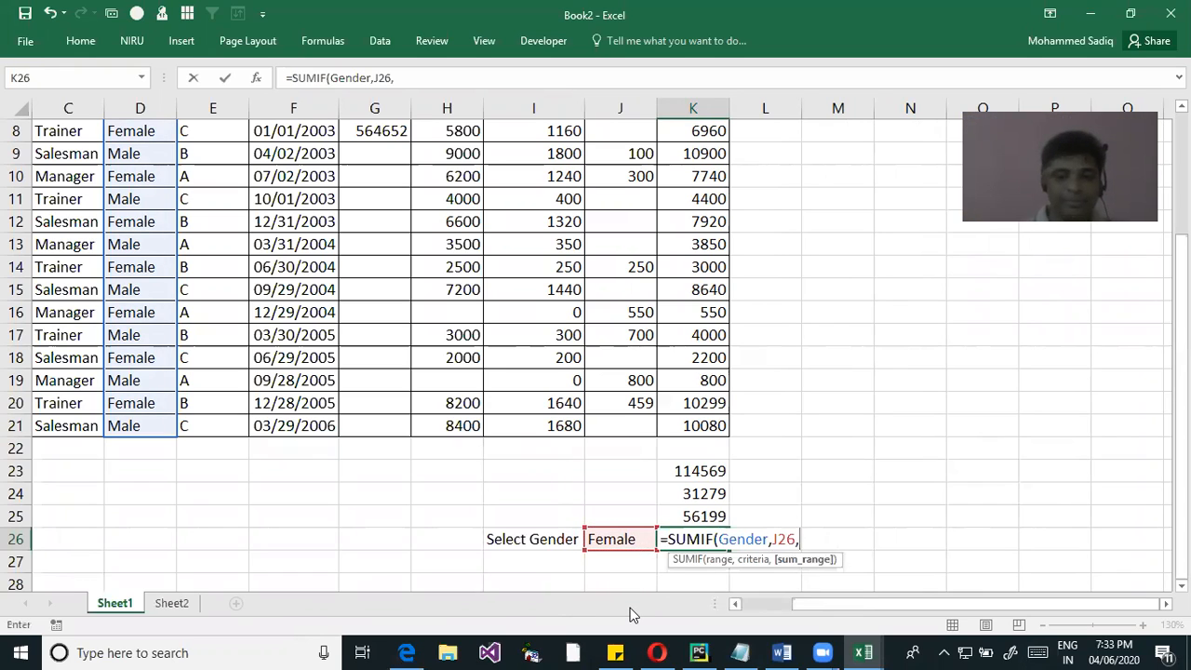
type("net")
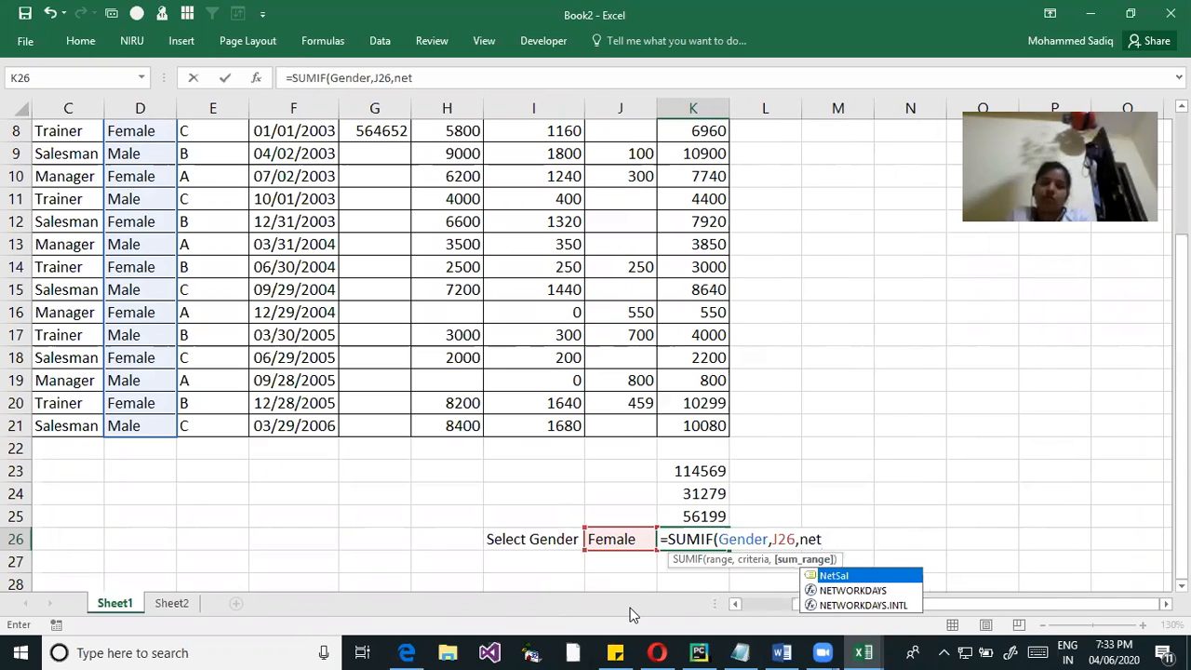
key("Tab")
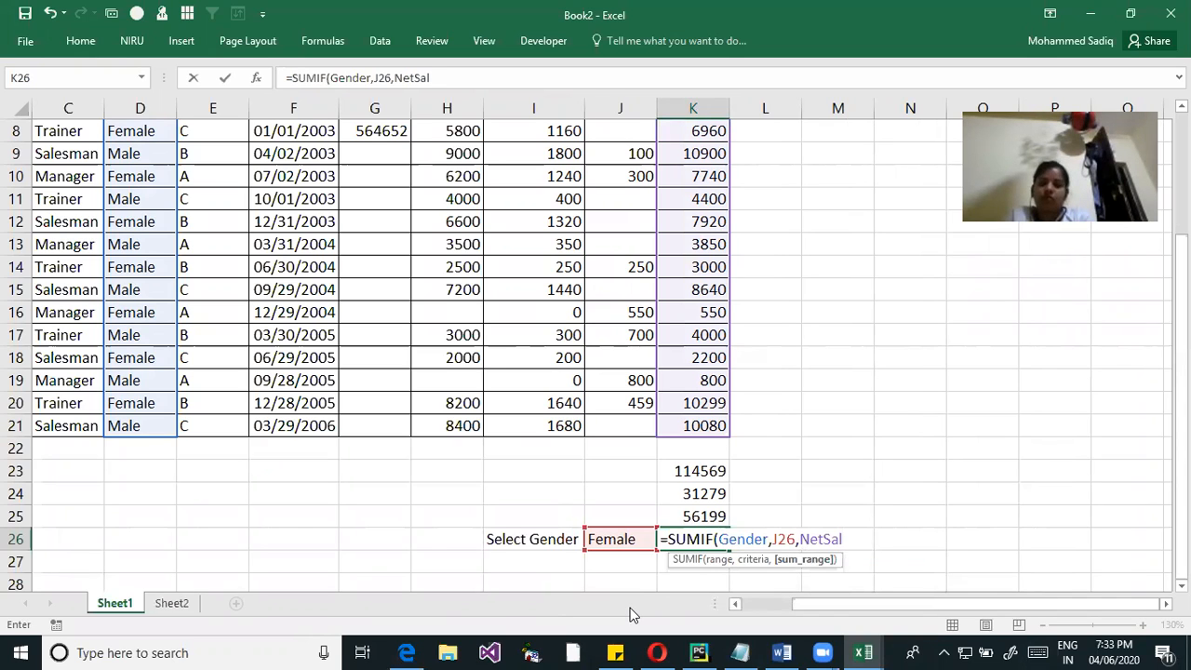
type(")")
key("Return")
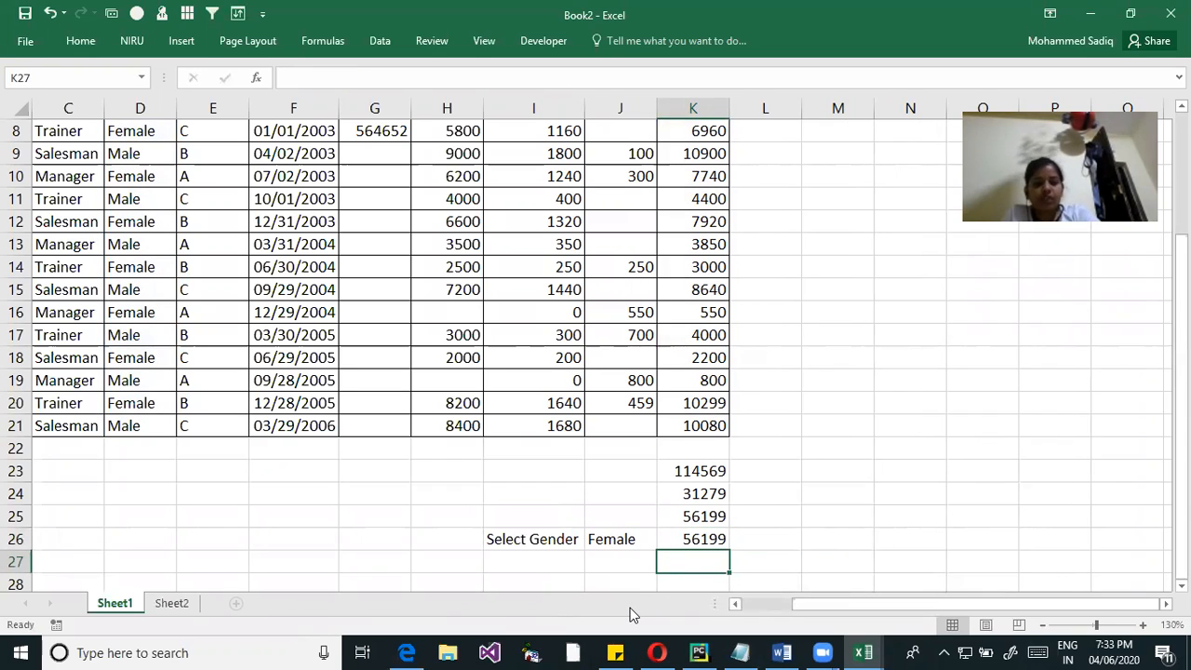
Examine K26's SUMIF formula, draw a line linking J26 to its criteria argument, and leave the formula as it is
left_click(713, 545)
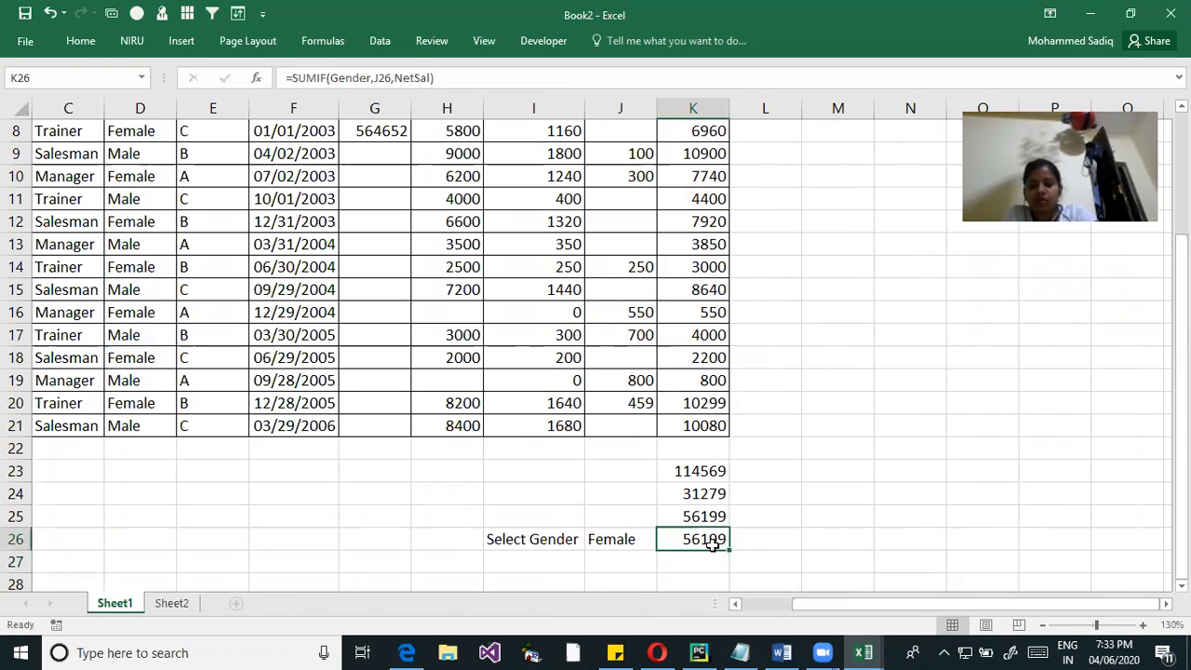
left_click(620, 546)
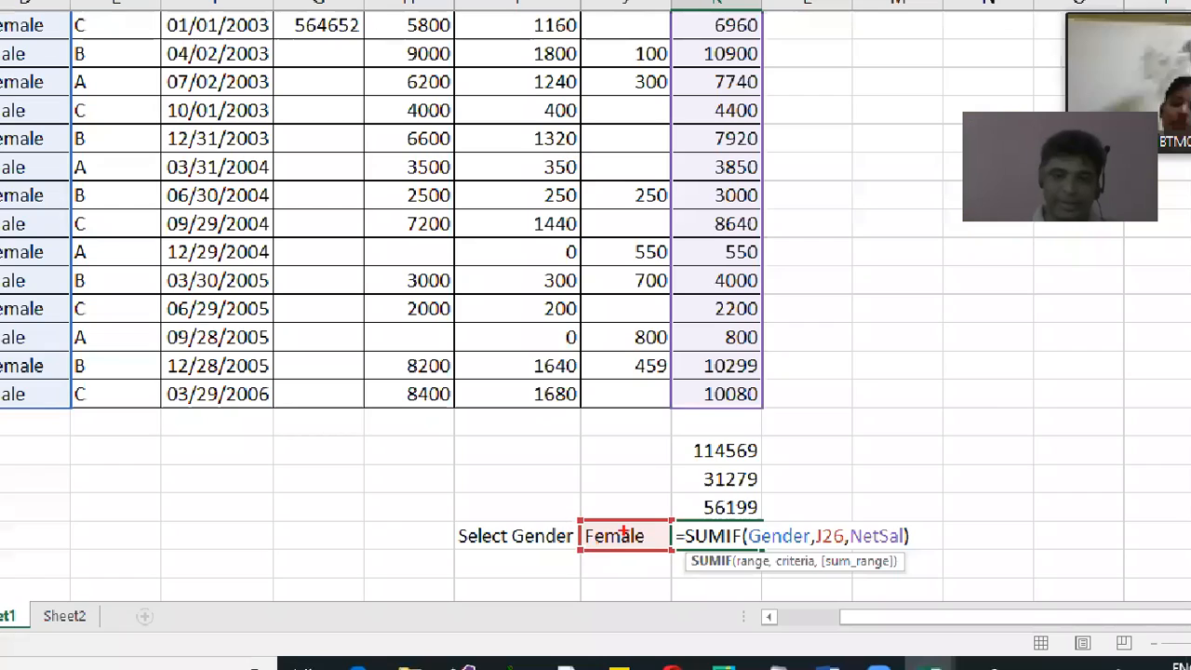
mouse_move(623, 528)
left_mouse_down()
mouse_move(652, 503)
mouse_move(791, 514)
mouse_move(787, 537)
left_mouse_up()
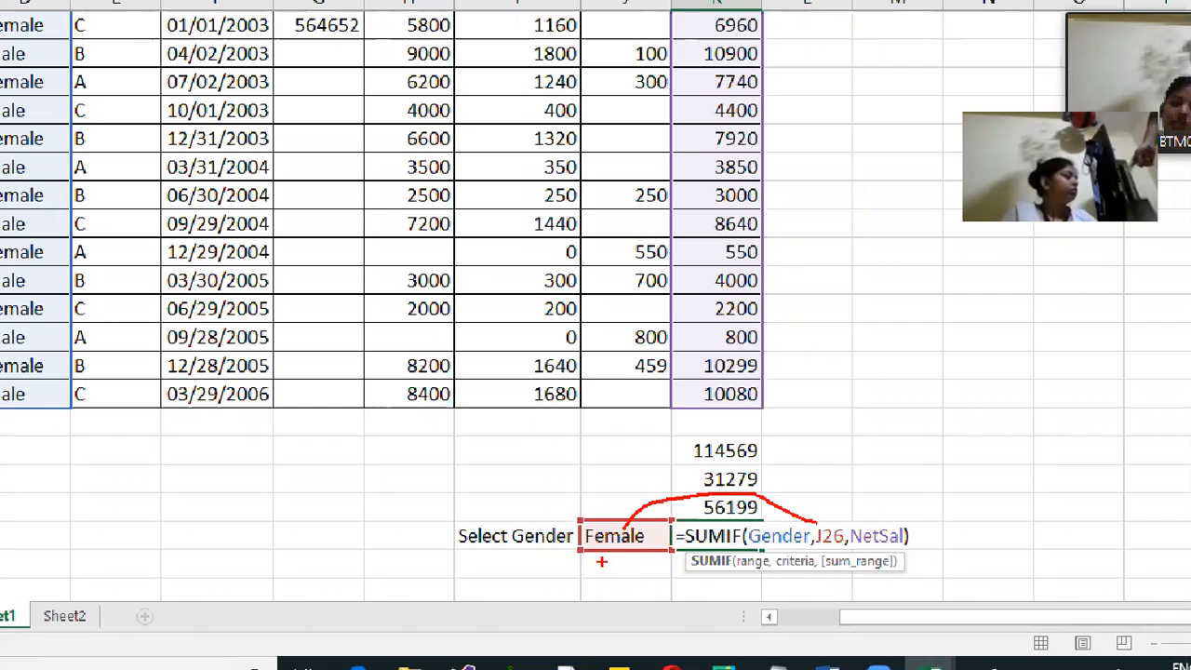
key("Escape")
key("ctrl+Return")
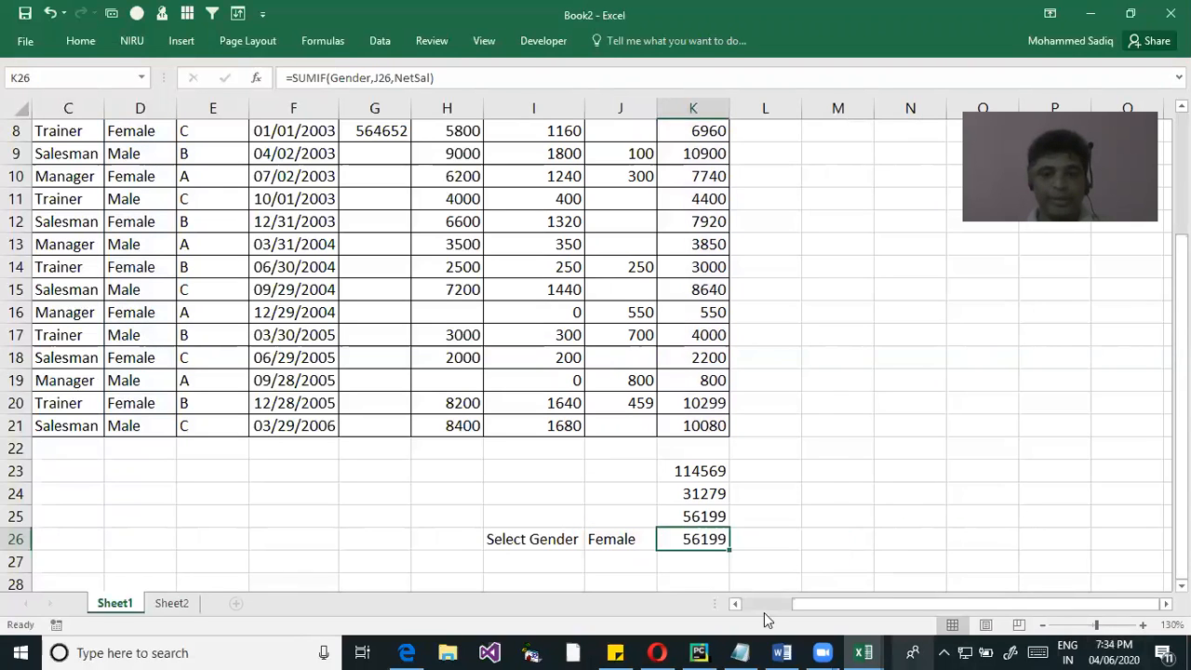
Choose Male from J26's validation list
left_click(610, 540)
left_click(665, 548)
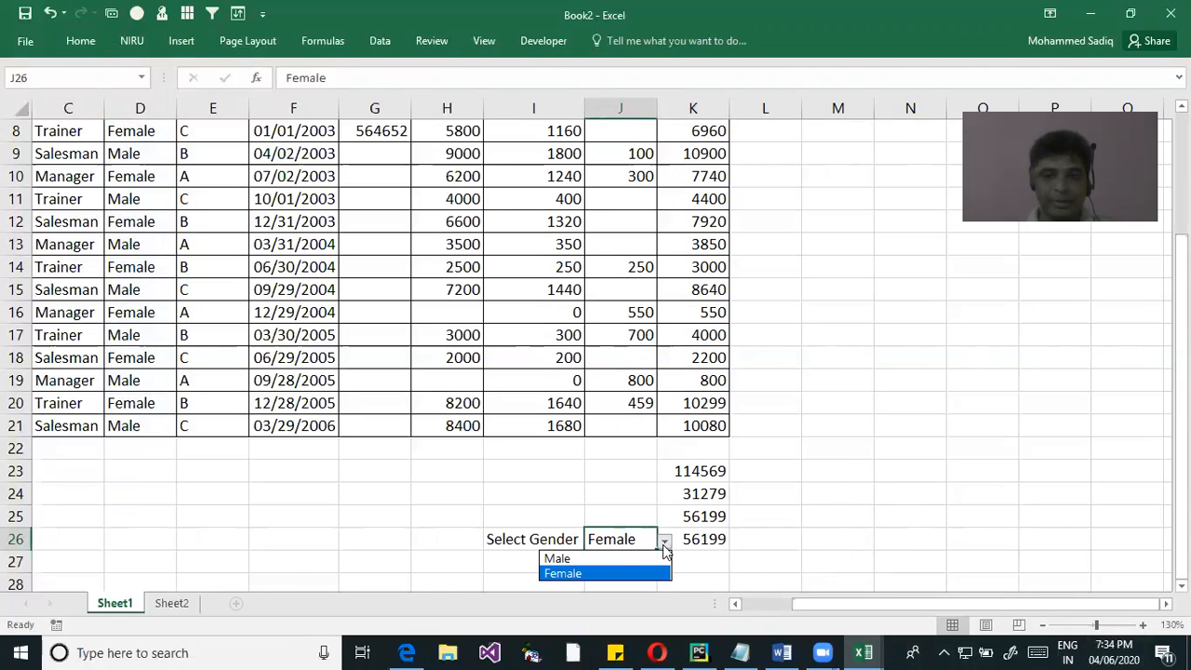
left_click(602, 559)
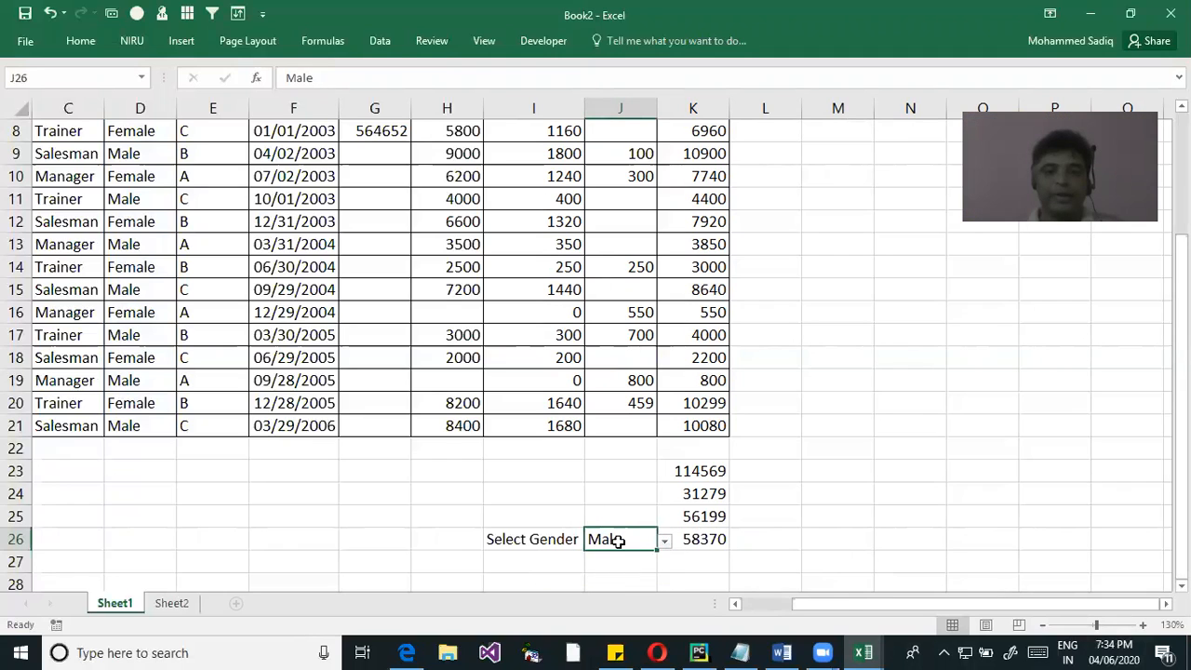
right_click(620, 540)
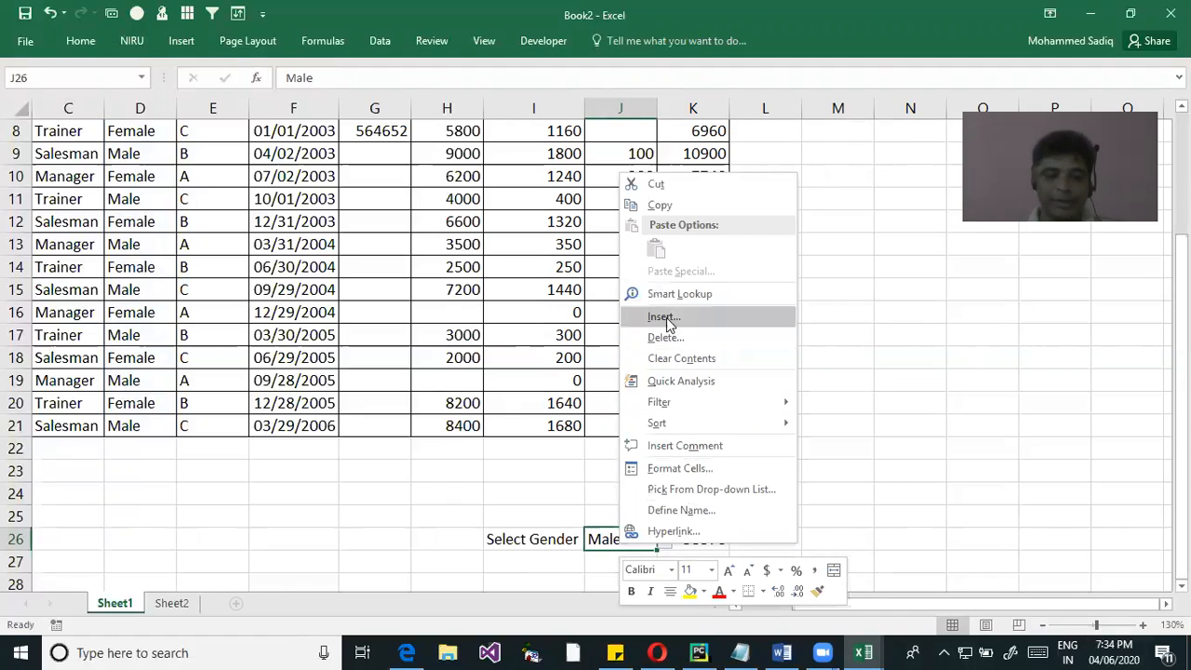
key("Escape")
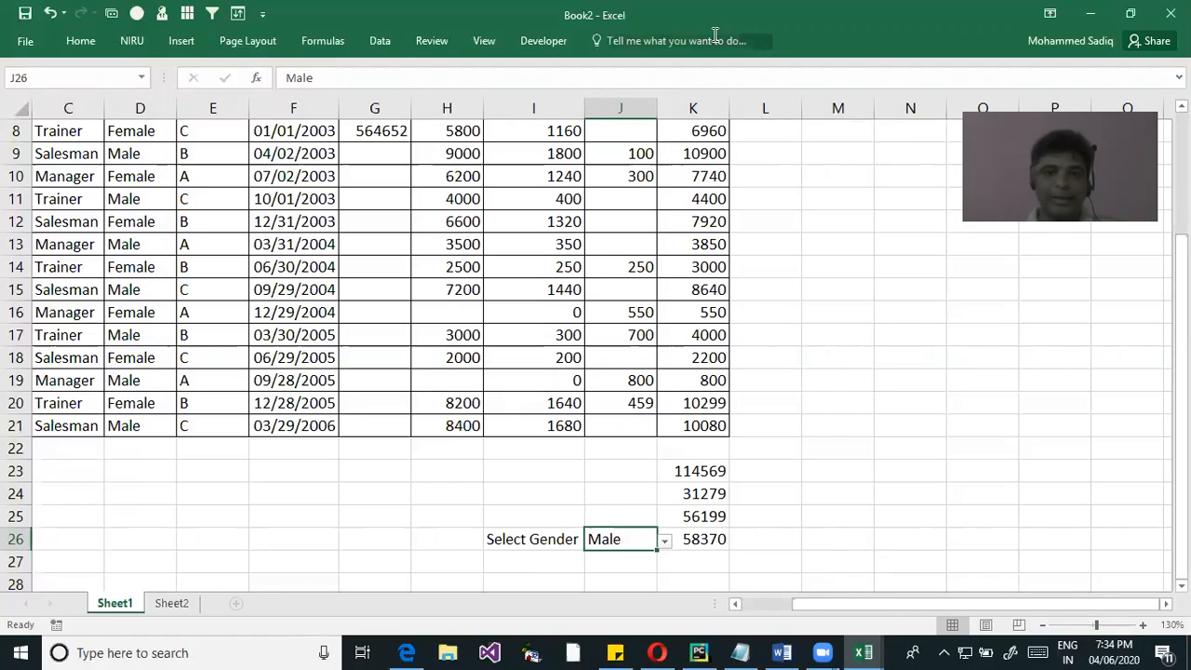
Clear all data validation settings from cell J26 and apply the change
left_click(379, 41)
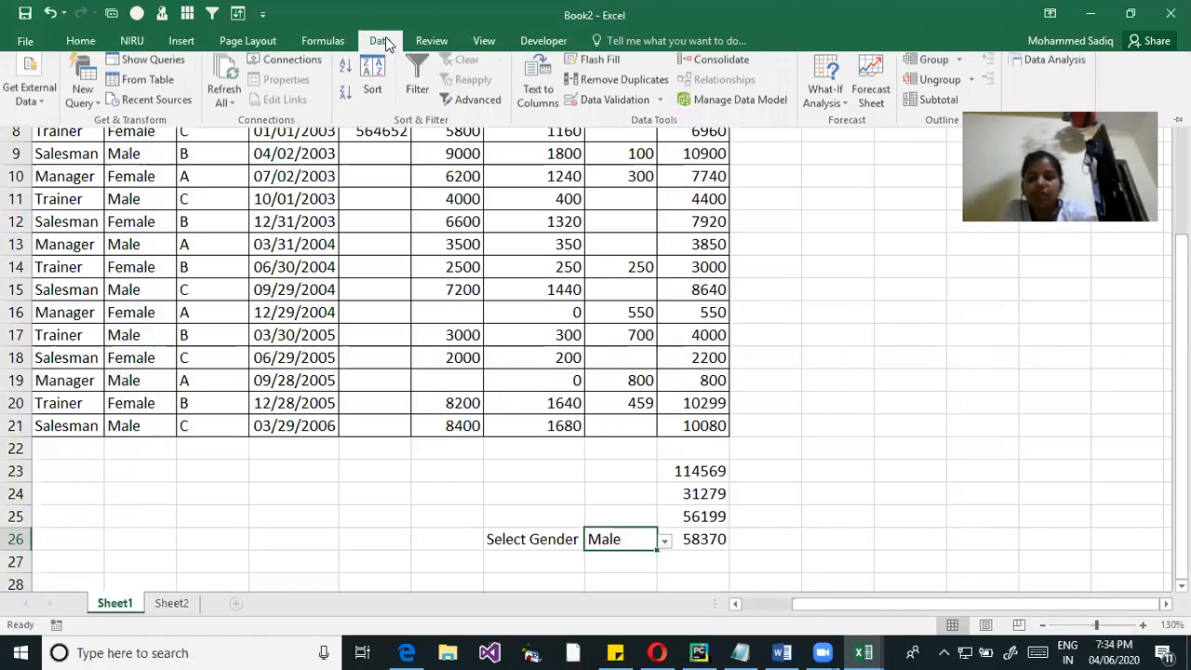
left_click(658, 105)
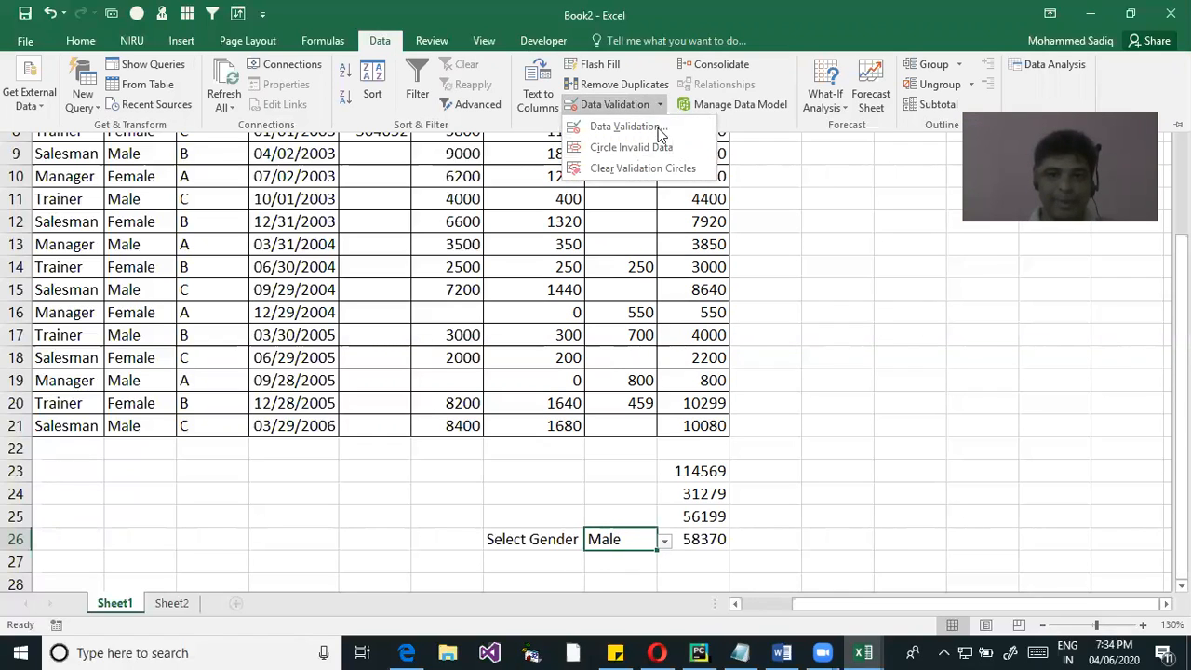
left_click(657, 126)
left_click(301, 554)
left_click(491, 555)
left_click(907, 517)
Enter the arbitrary text dsg in J26 to test the unrestricted cell, and delete the entry
left_click(600, 538)
type("dsg")
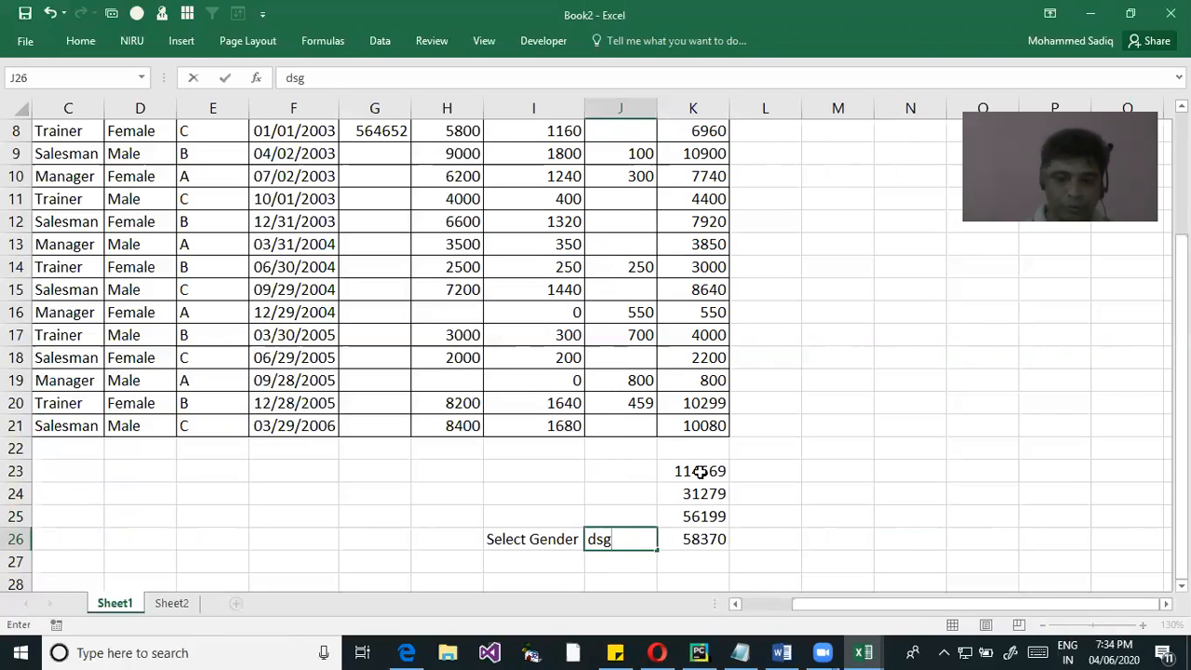
key("Return")
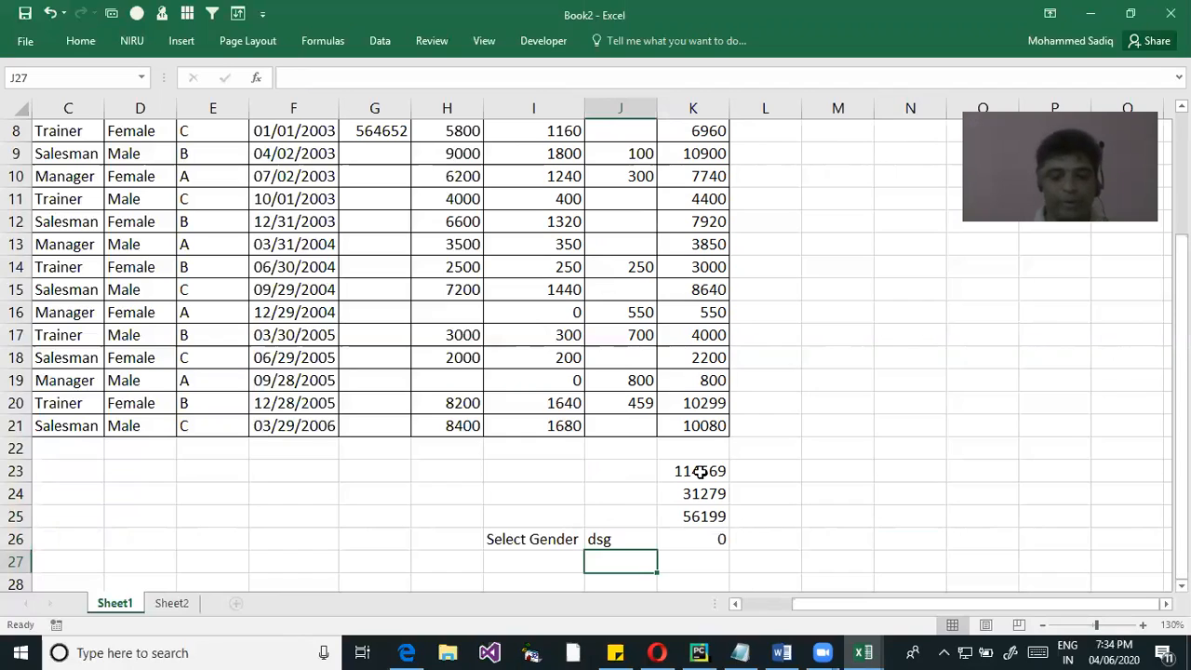
key("Up")
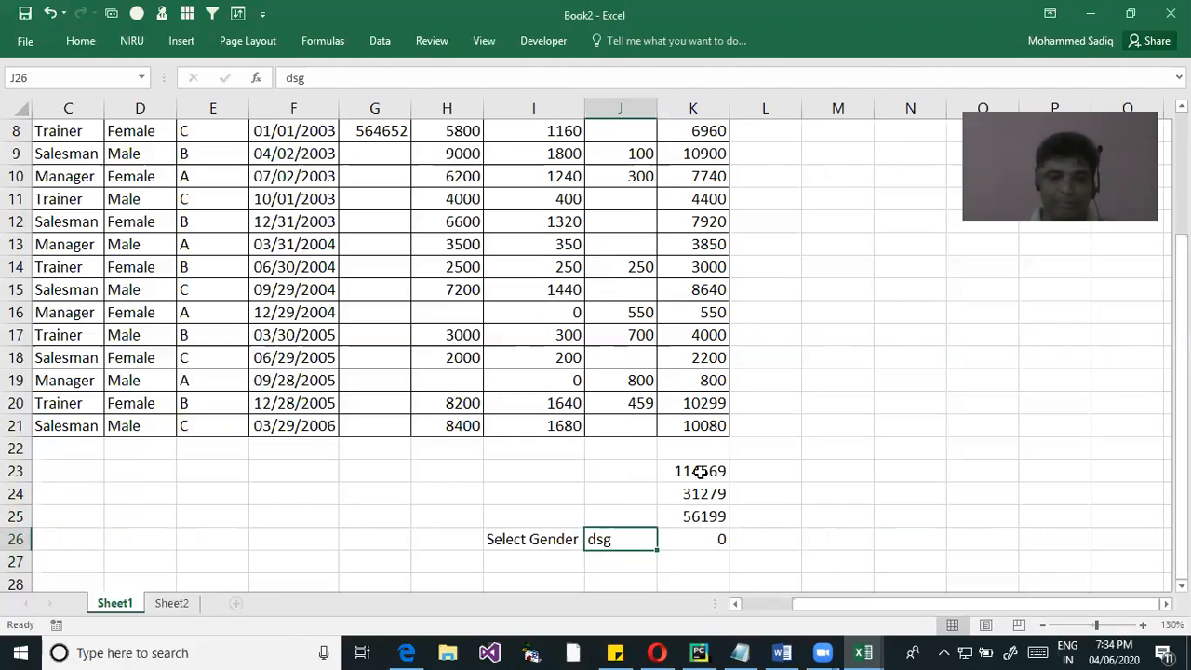
key("Delete")
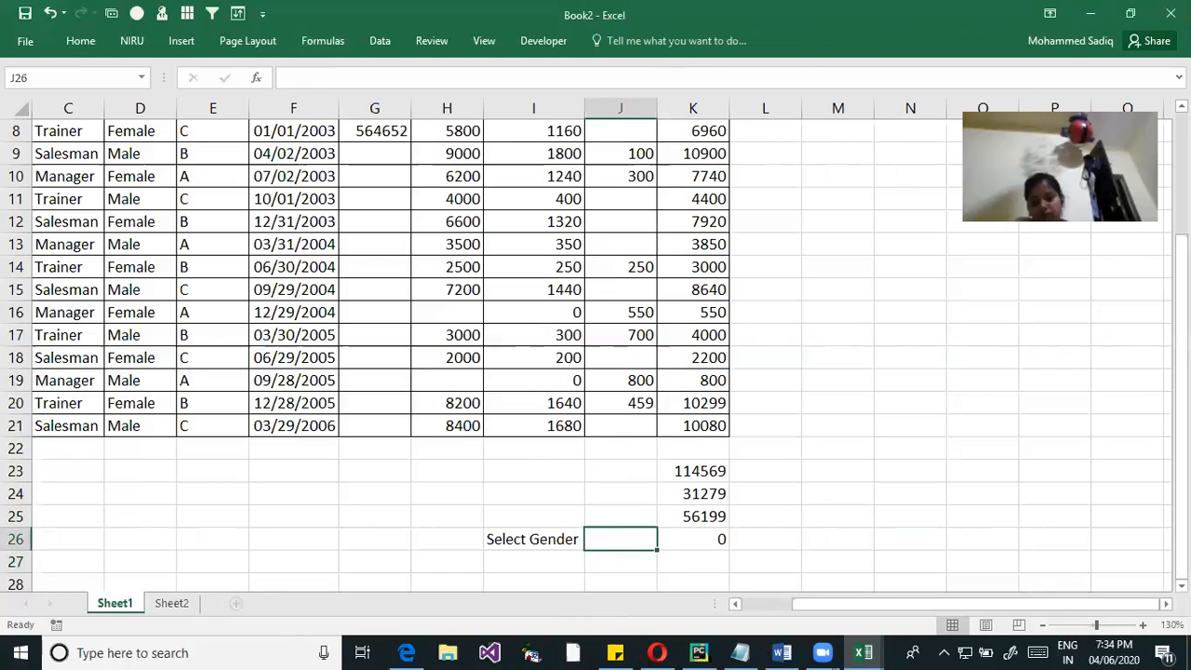
Apply a data validation rule to J26 that allows a List with the source Male,Female
left_click(381, 42)
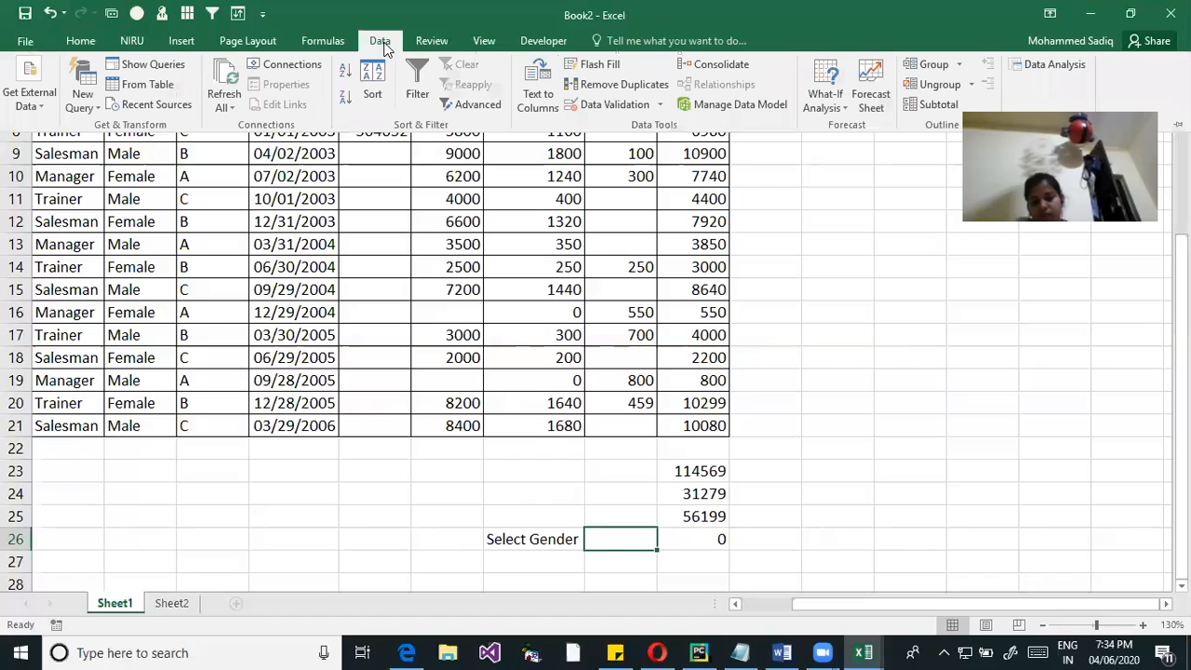
left_click(661, 105)
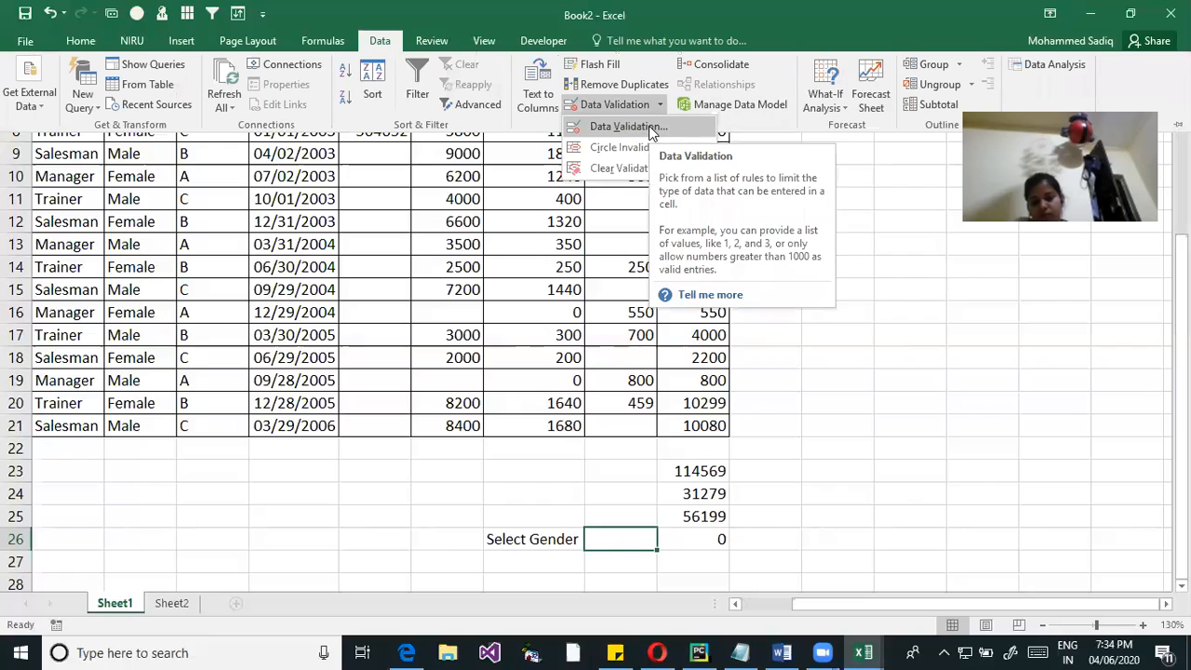
left_click(649, 126)
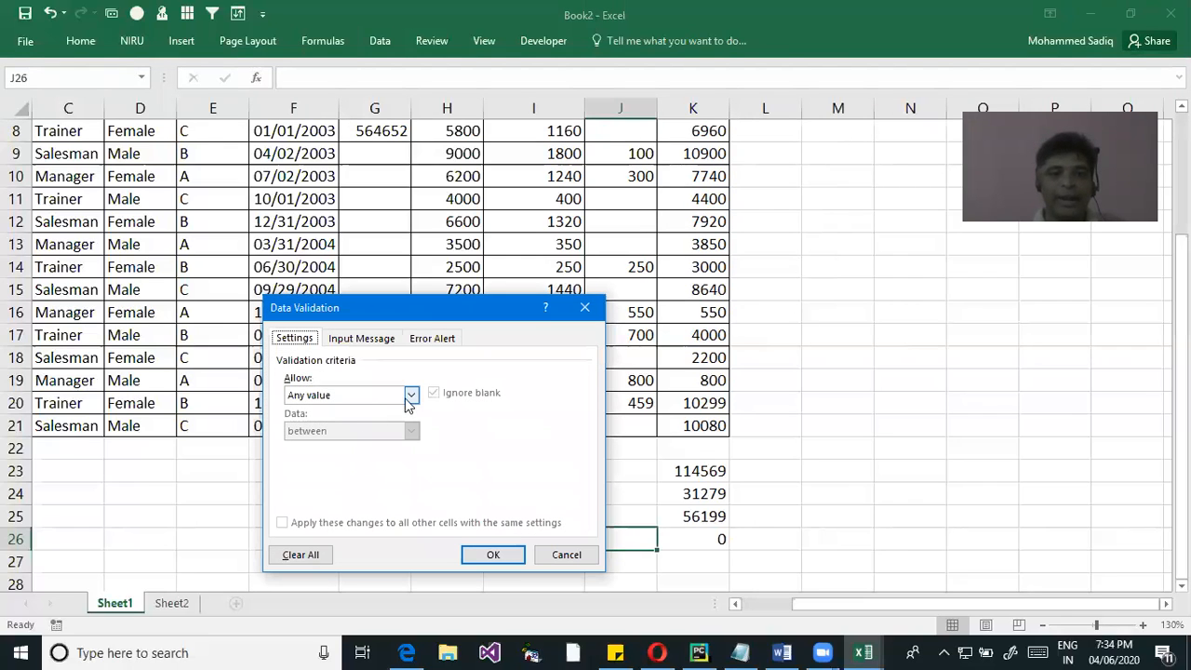
left_click(359, 400)
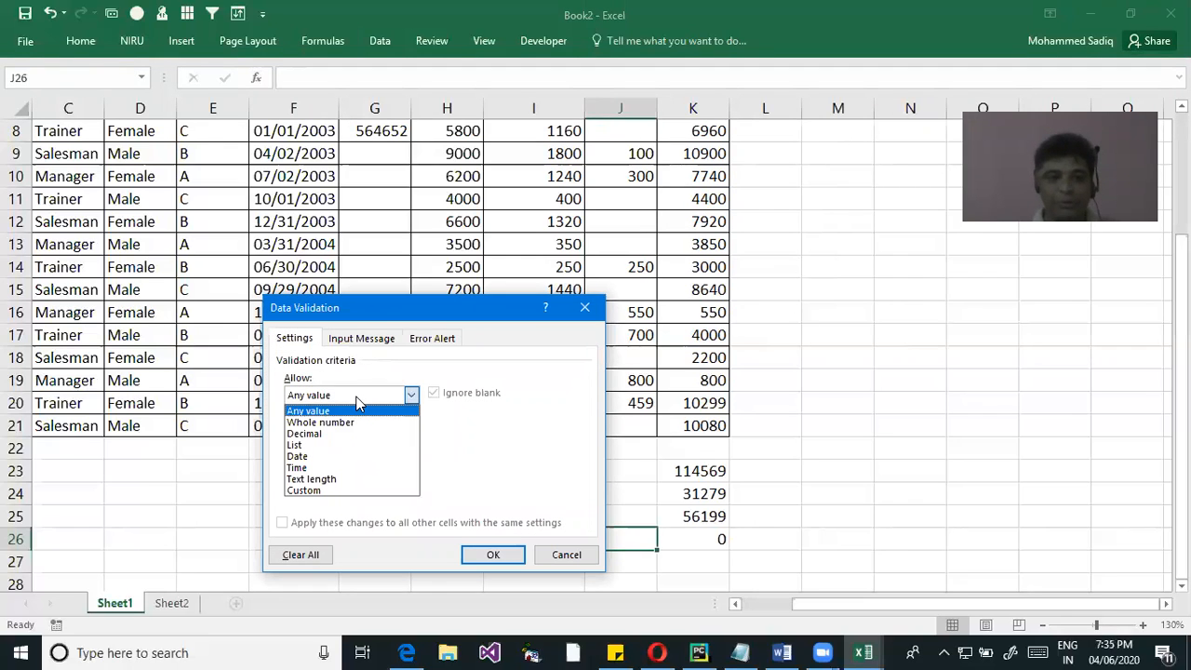
left_click(296, 446)
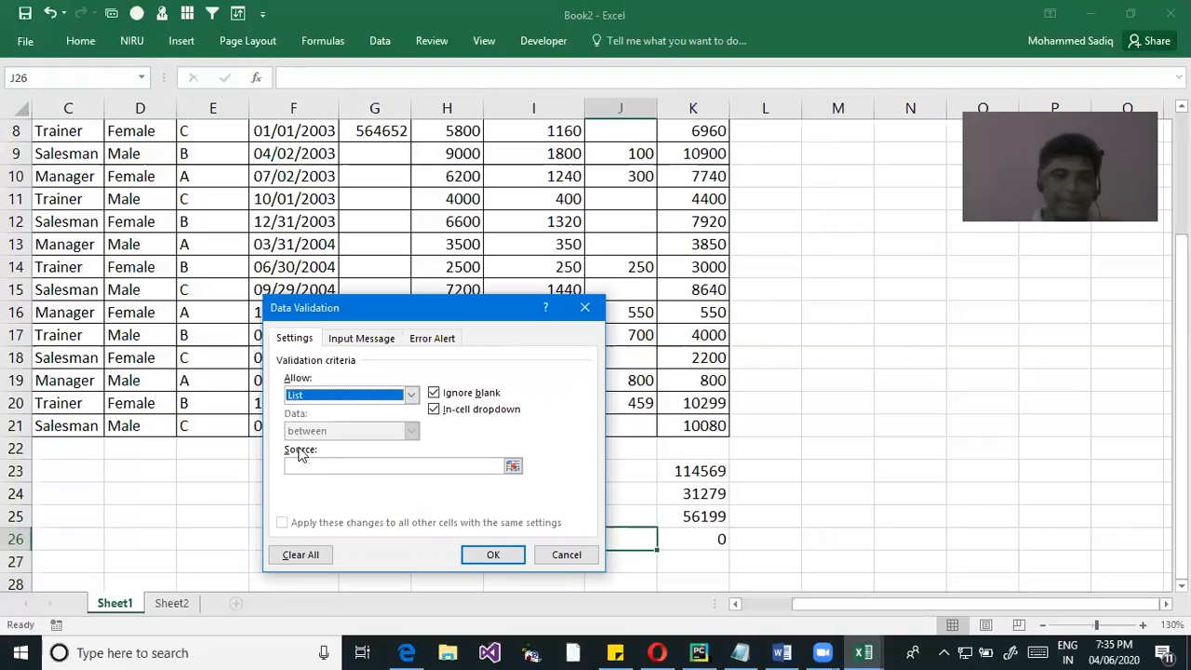
left_click(348, 468)
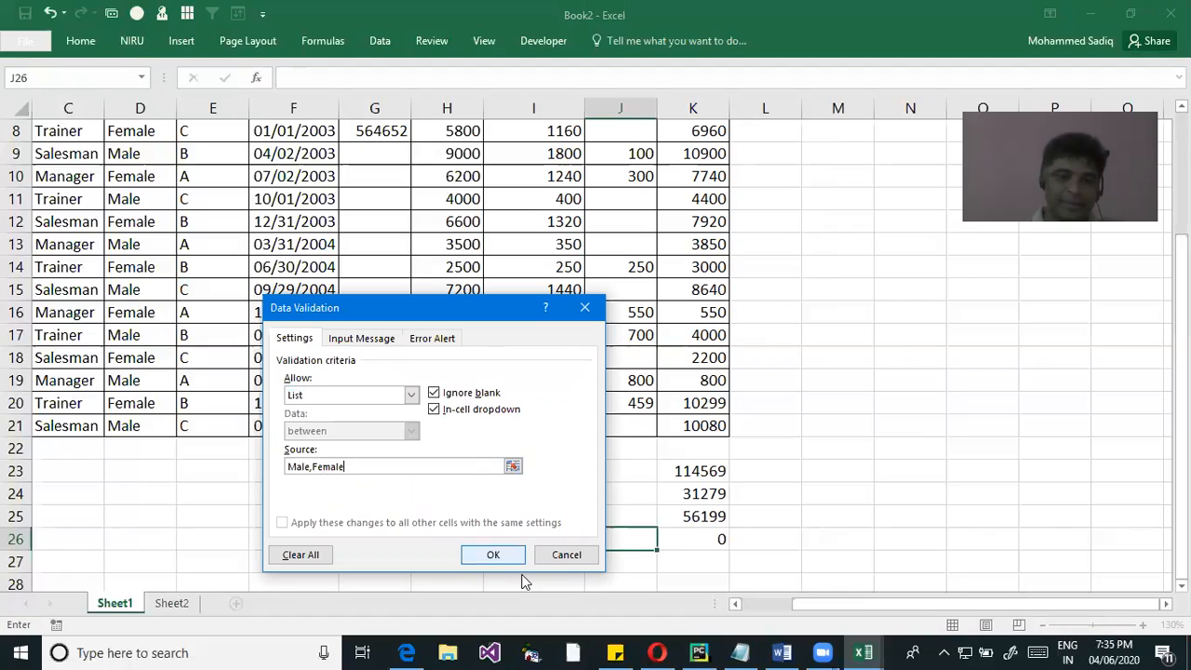
left_click(493, 555)
Test J26's dropdown by choosing Male, switching to Female, and setting it back to Male
left_click(667, 546)
left_click(596, 558)
left_click(665, 544)
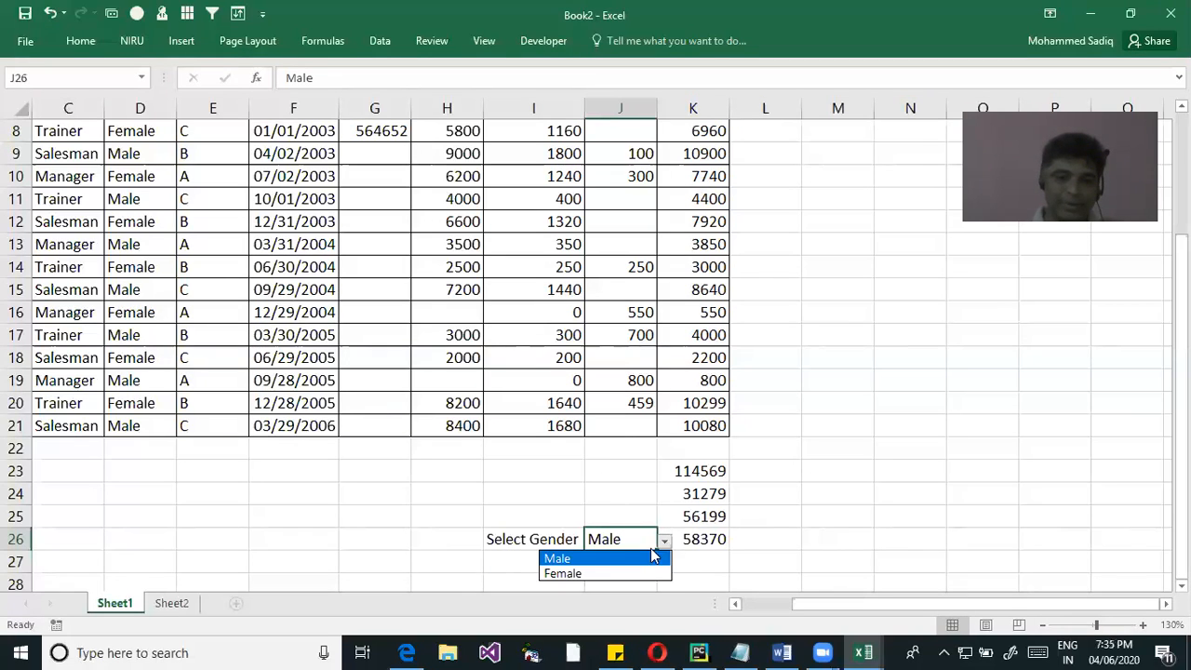
left_click(625, 572)
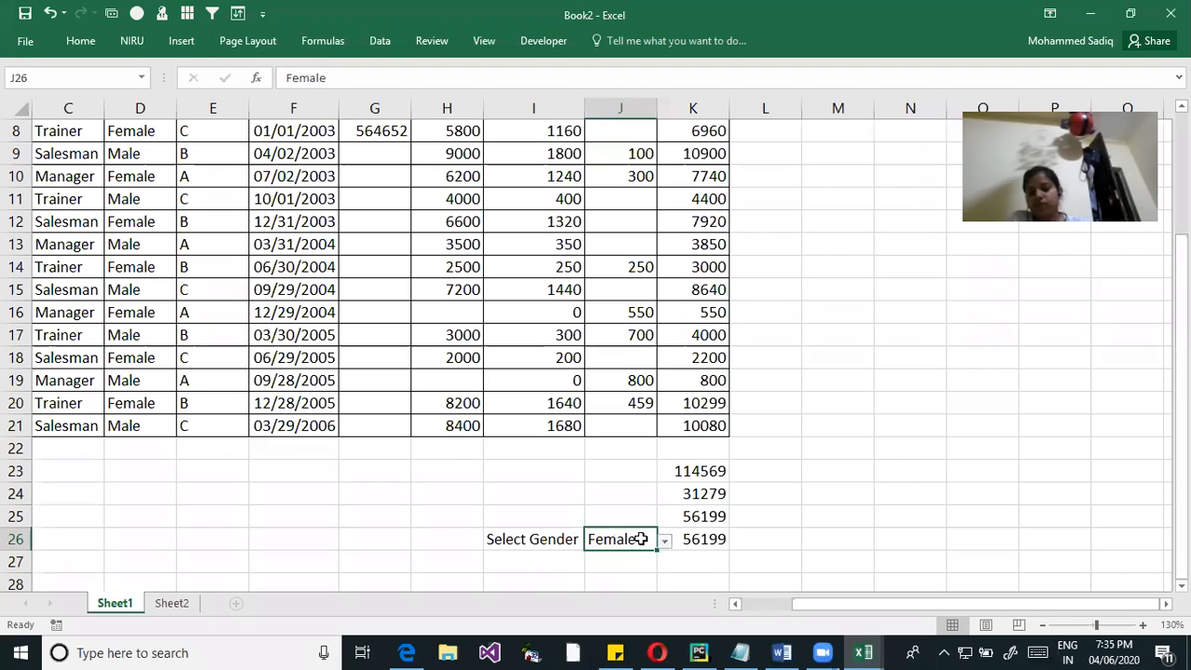
left_click(665, 543)
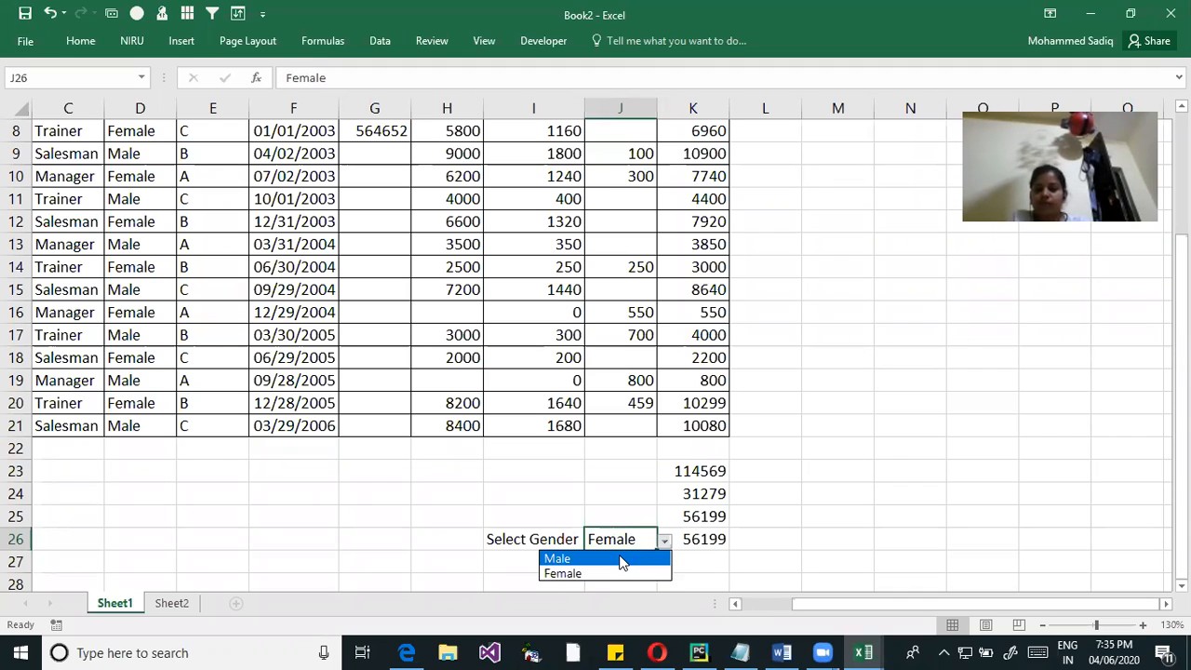
left_click(618, 557)
left_click(798, 540)
Examine the allowed type and source entries in J26's data validation settings, and close the dialog without saving
left_click(618, 538)
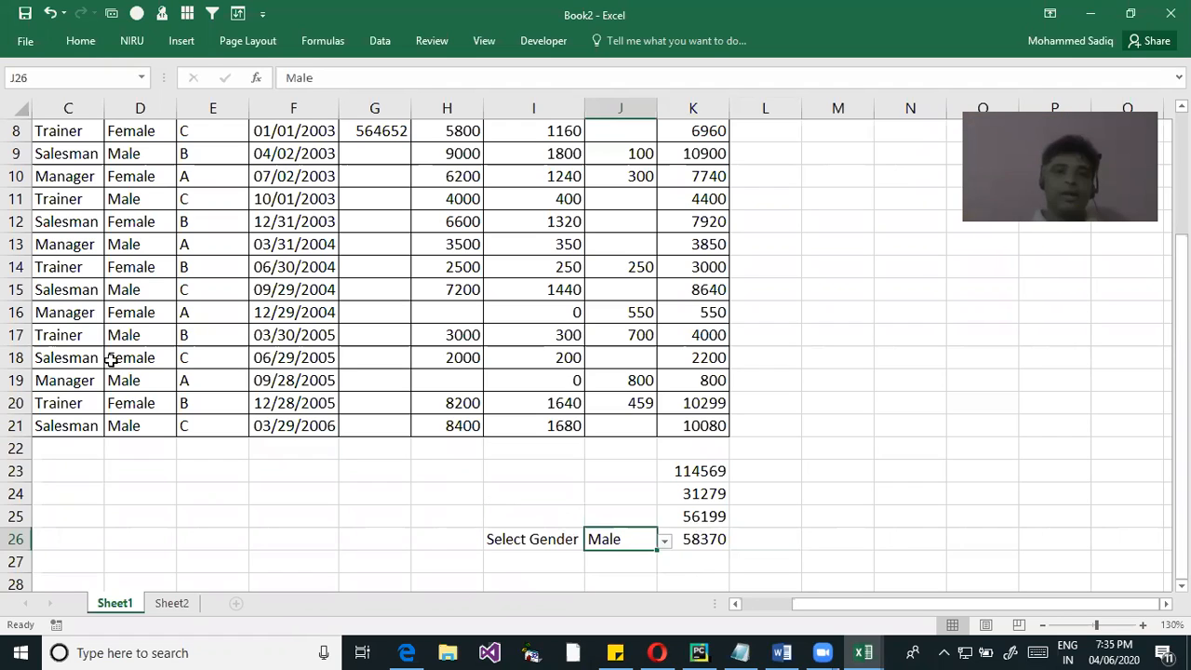
left_click(386, 41)
left_click(657, 105)
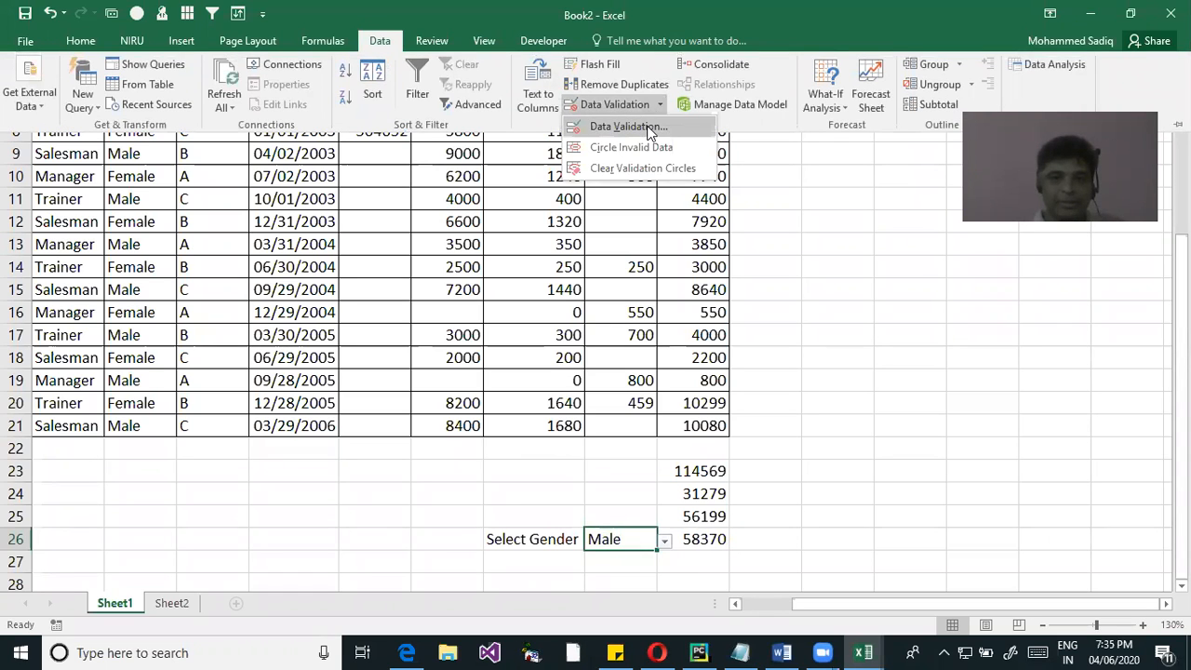
left_click(629, 124)
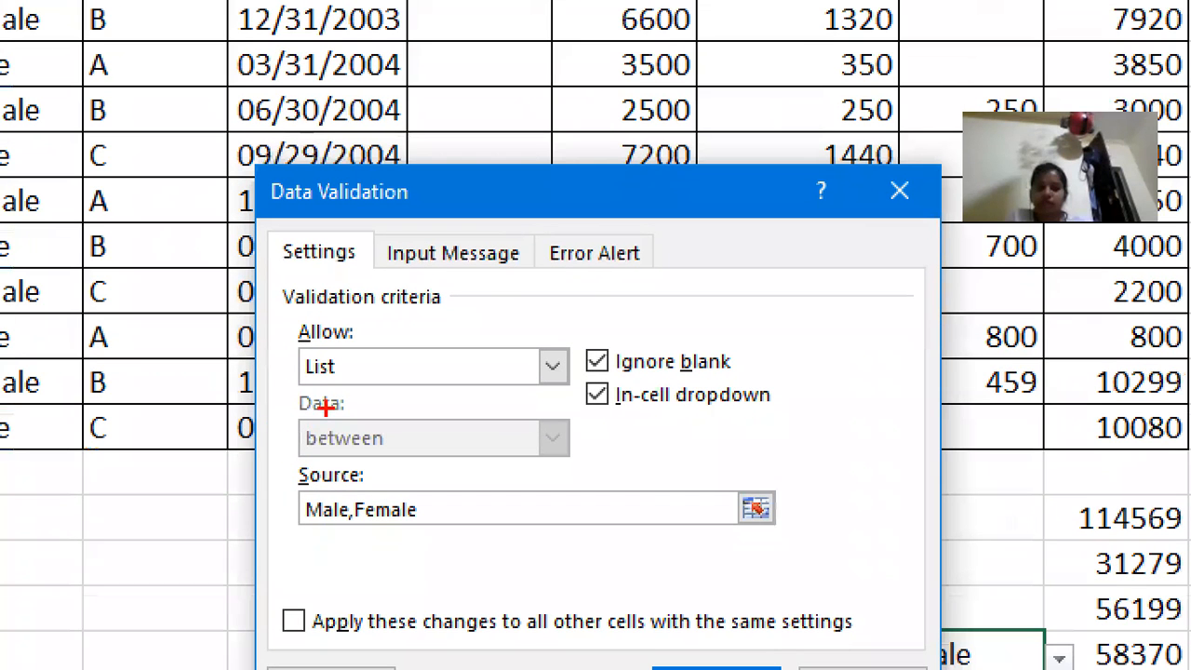
left_click_drag(292, 347, 413, 394)
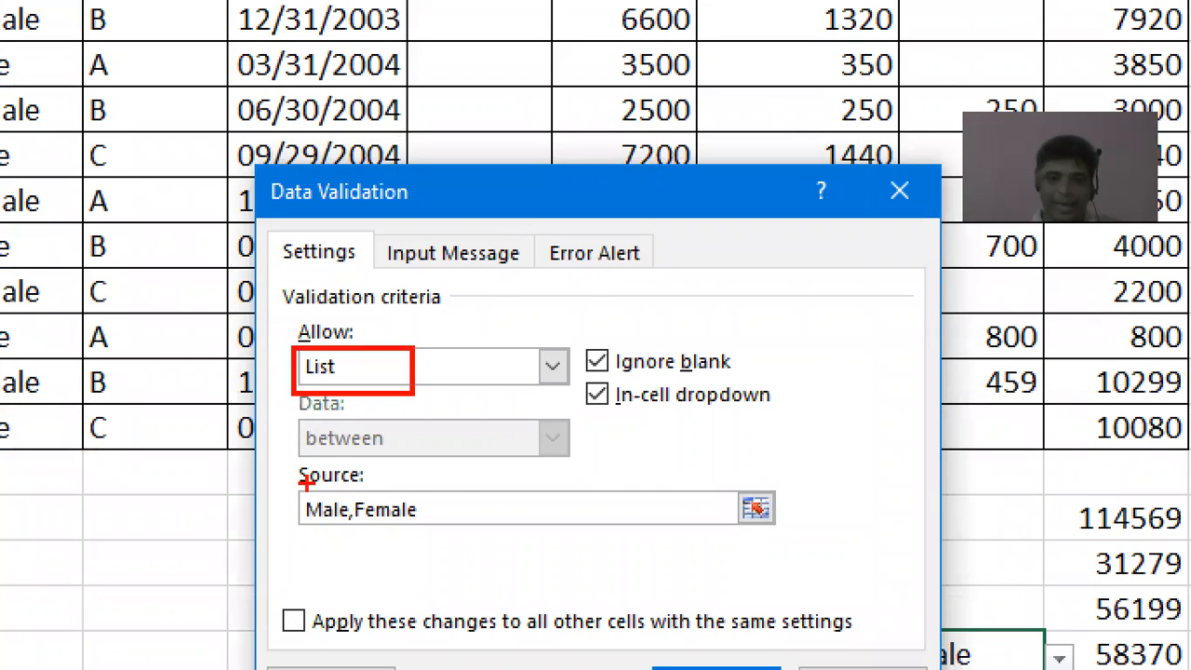
left_click_drag(284, 483, 458, 529)
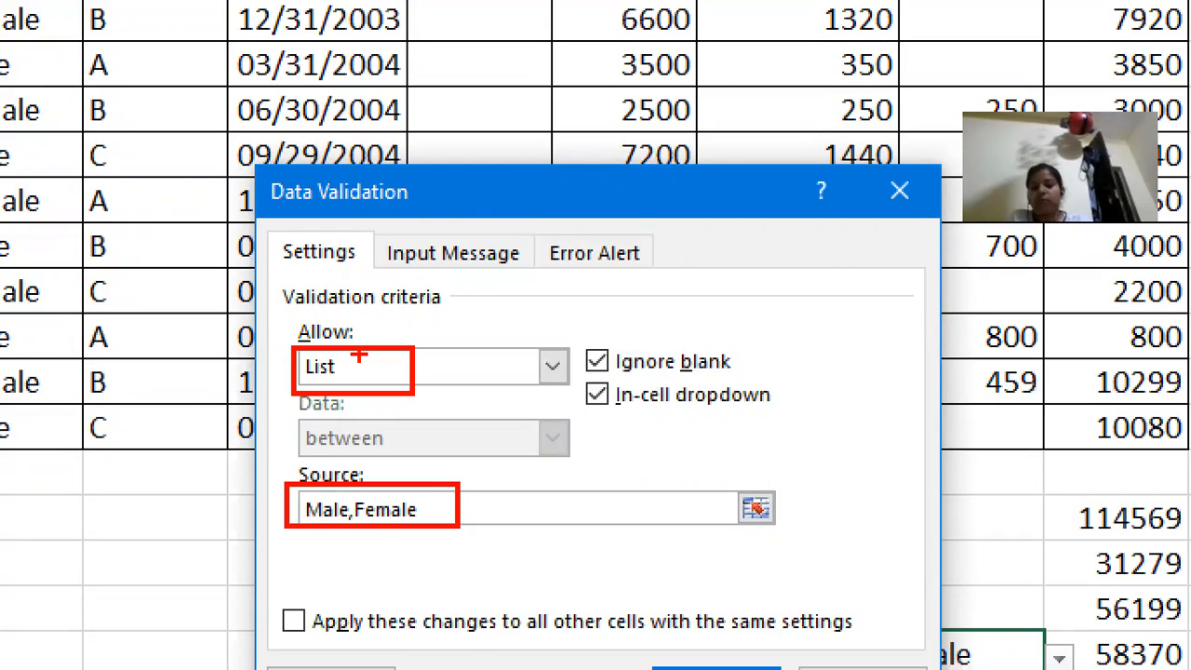
left_click_drag(361, 537, 321, 560)
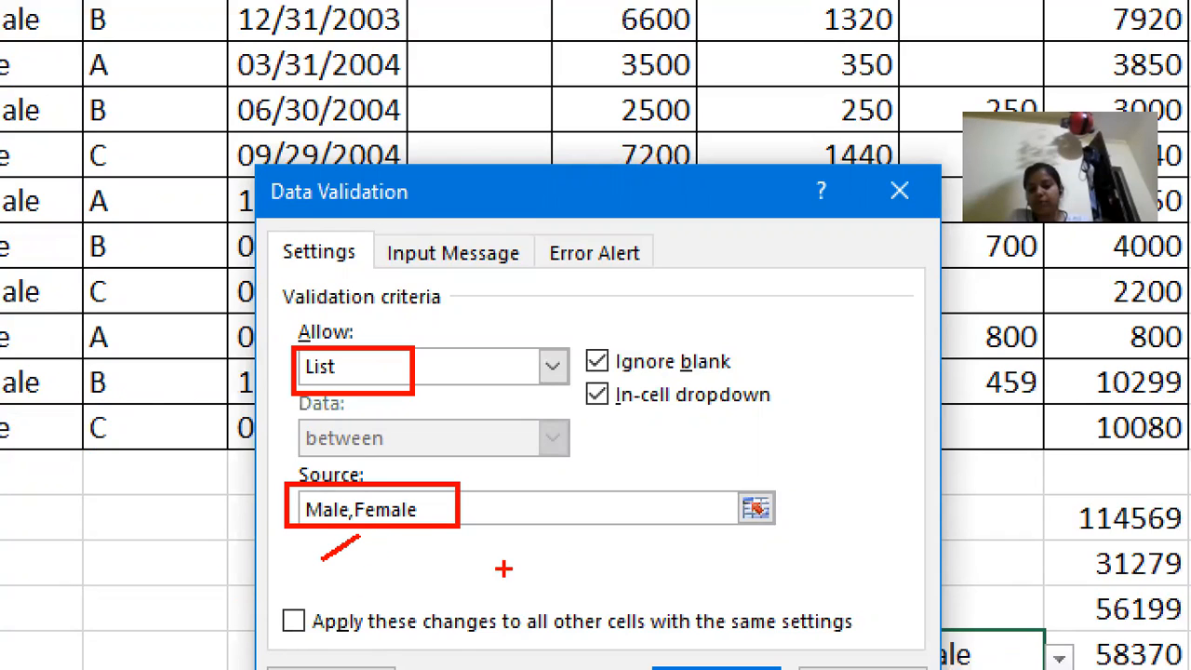
left_click_drag(433, 527, 396, 557)
left_click_drag(512, 512, 515, 542)
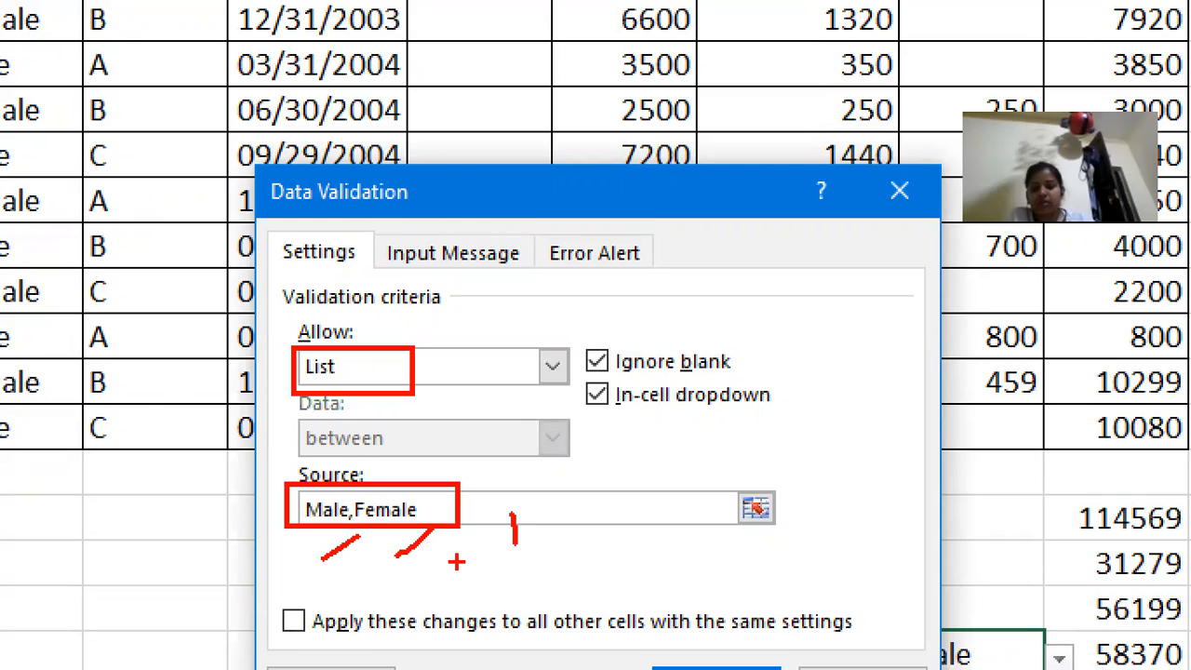
key("Escape")
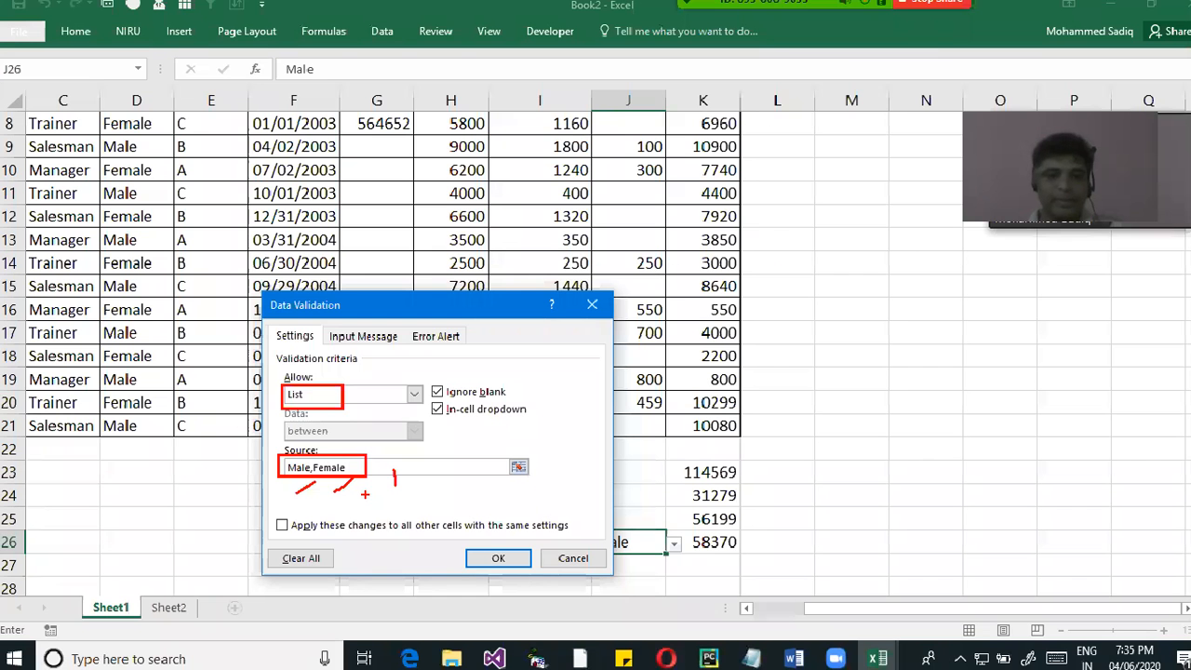
key("Escape")
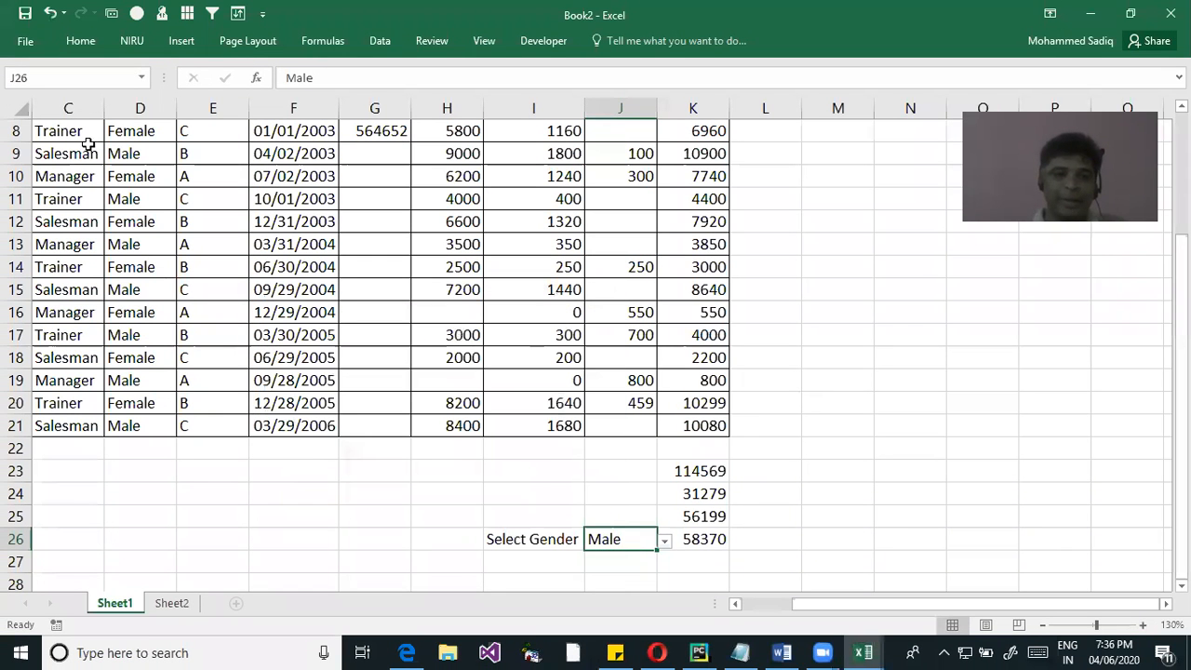
Apply a List validation with the source A,B,C to J27, based on column E's codes, and choose B from its dropdown
left_click(160, 195)
scroll(112, 279, "up", 3)
left_click_drag(186, 158, 213, 379)
scroll(553, 450, "down", 5)
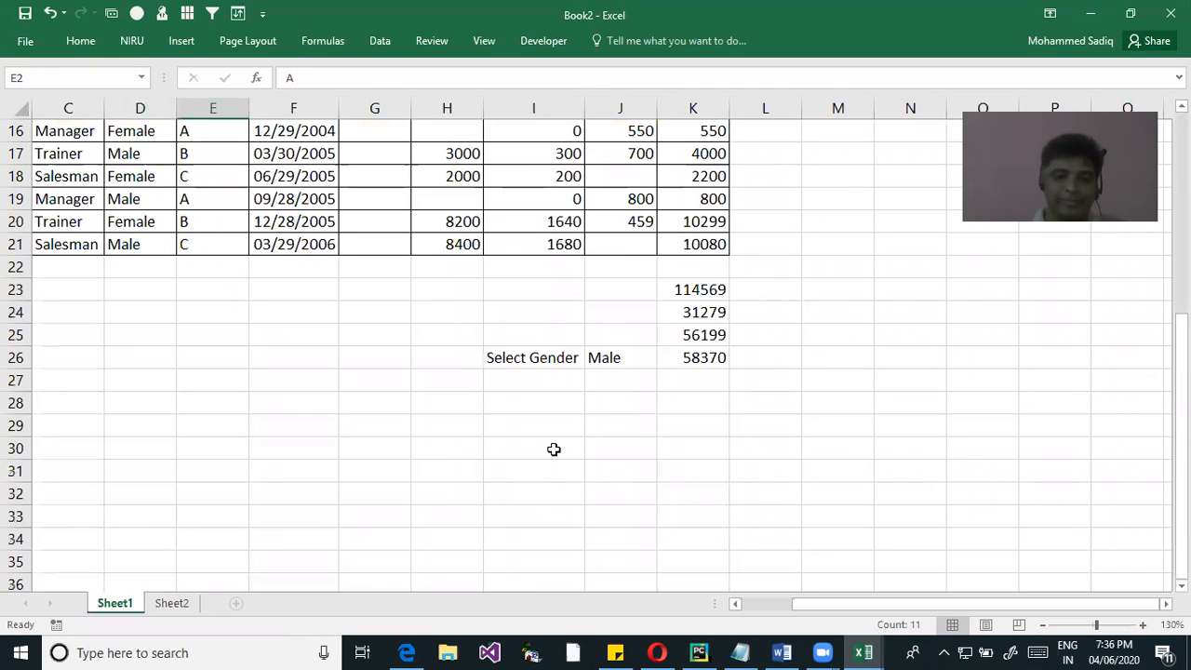
left_click(609, 380)
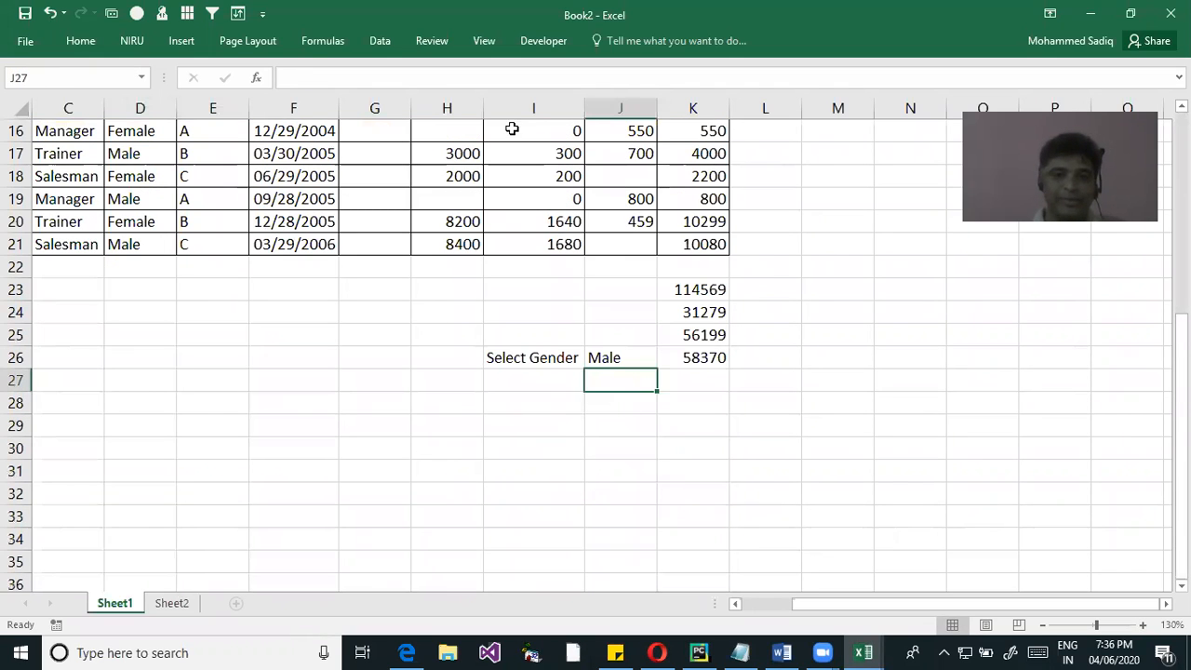
left_click(380, 41)
left_click(596, 103)
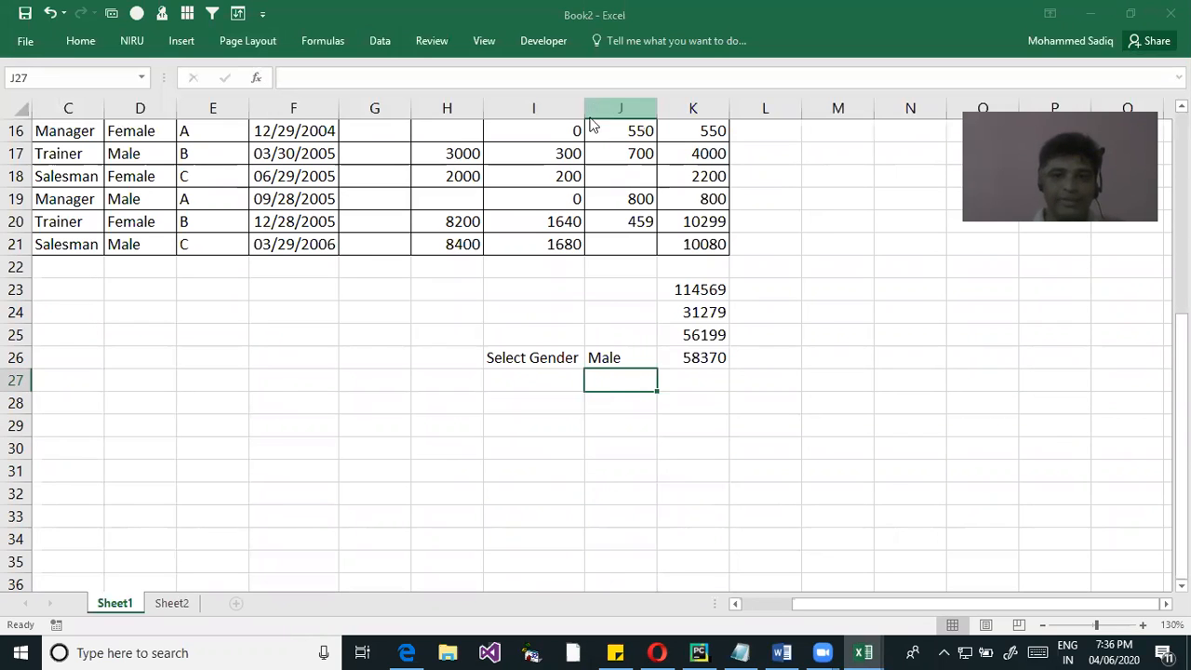
left_click(411, 395)
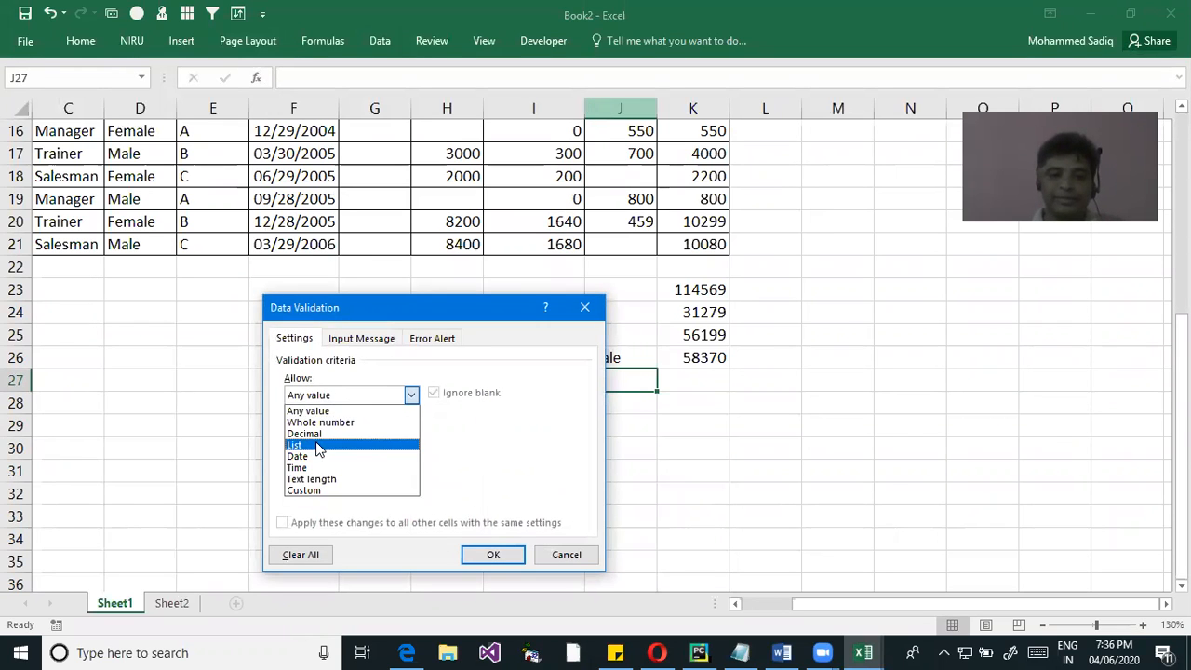
left_click(307, 445)
left_click(310, 466)
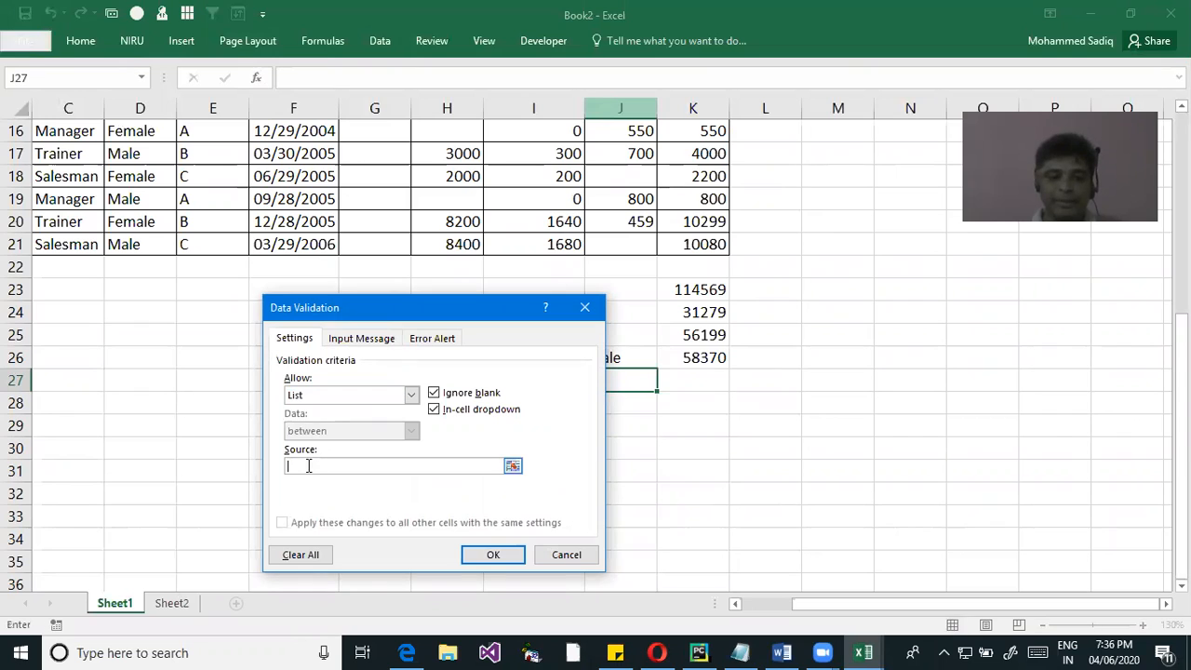
type("A")
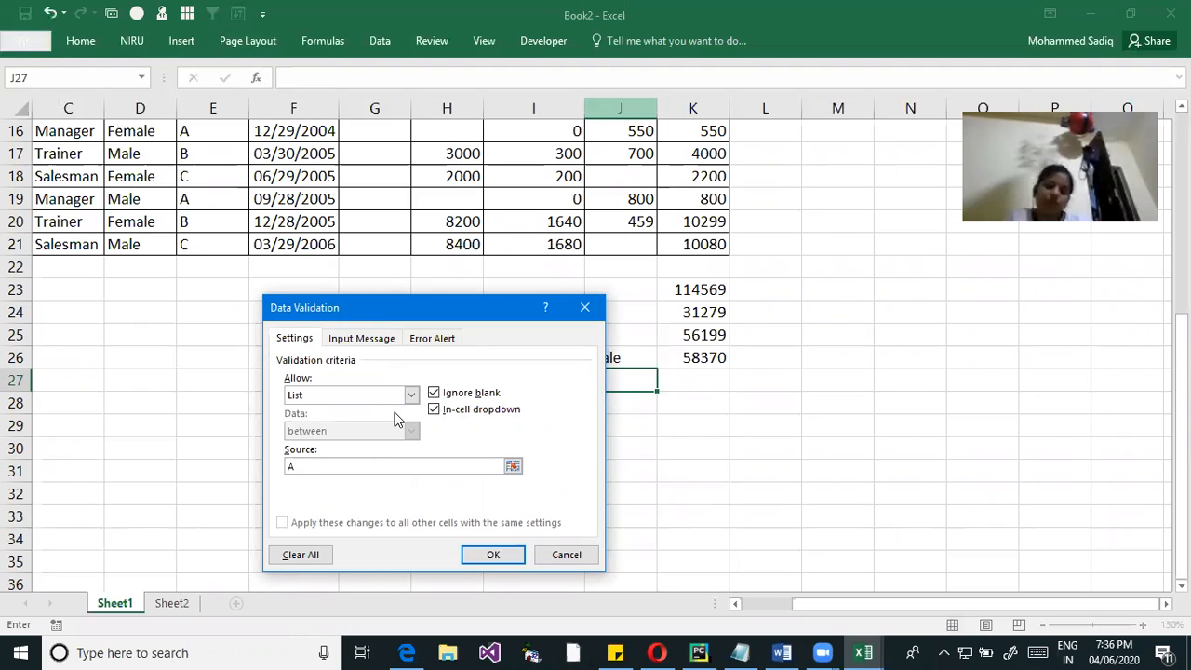
type(",B,C")
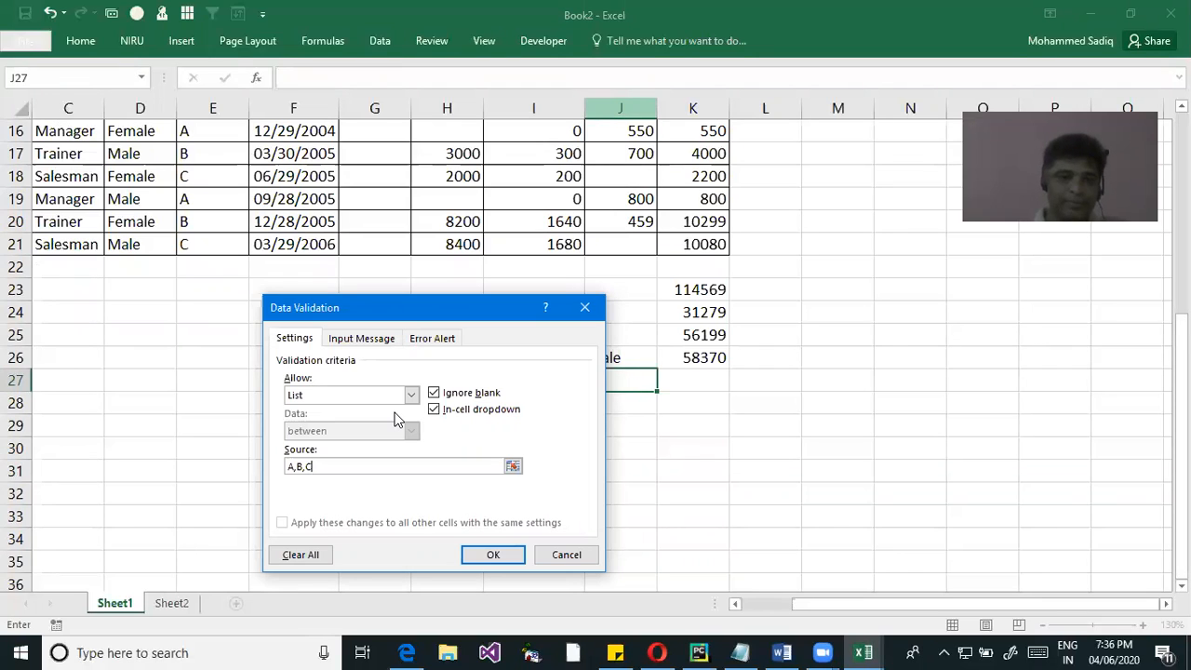
left_click(494, 555)
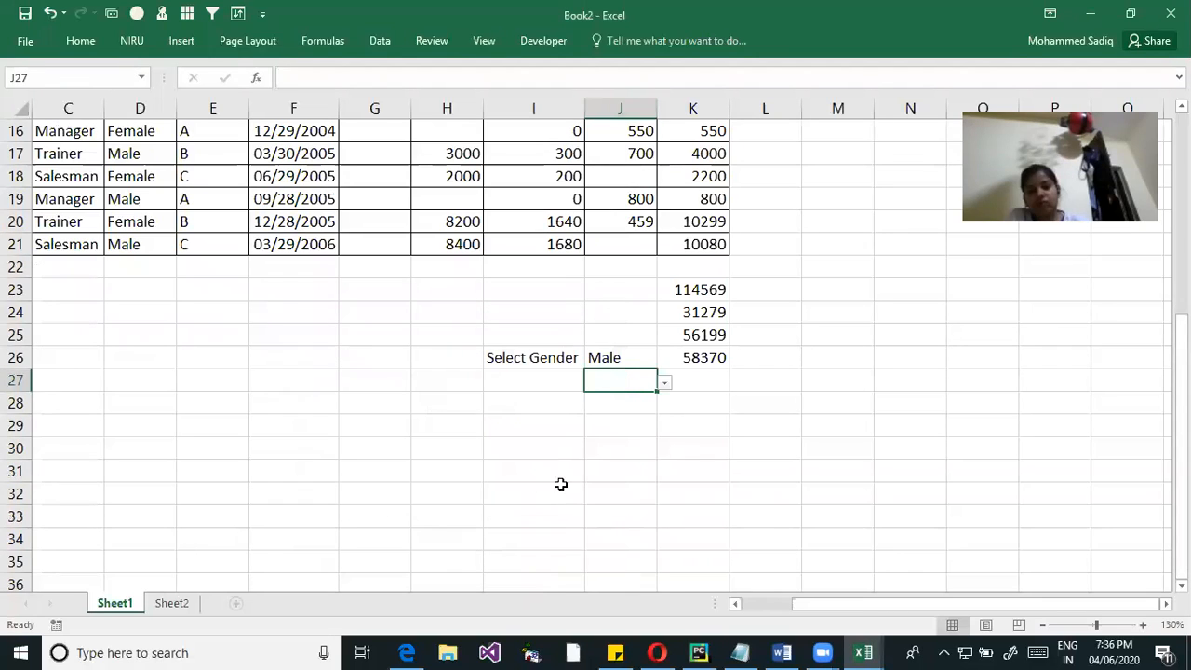
left_click(665, 382)
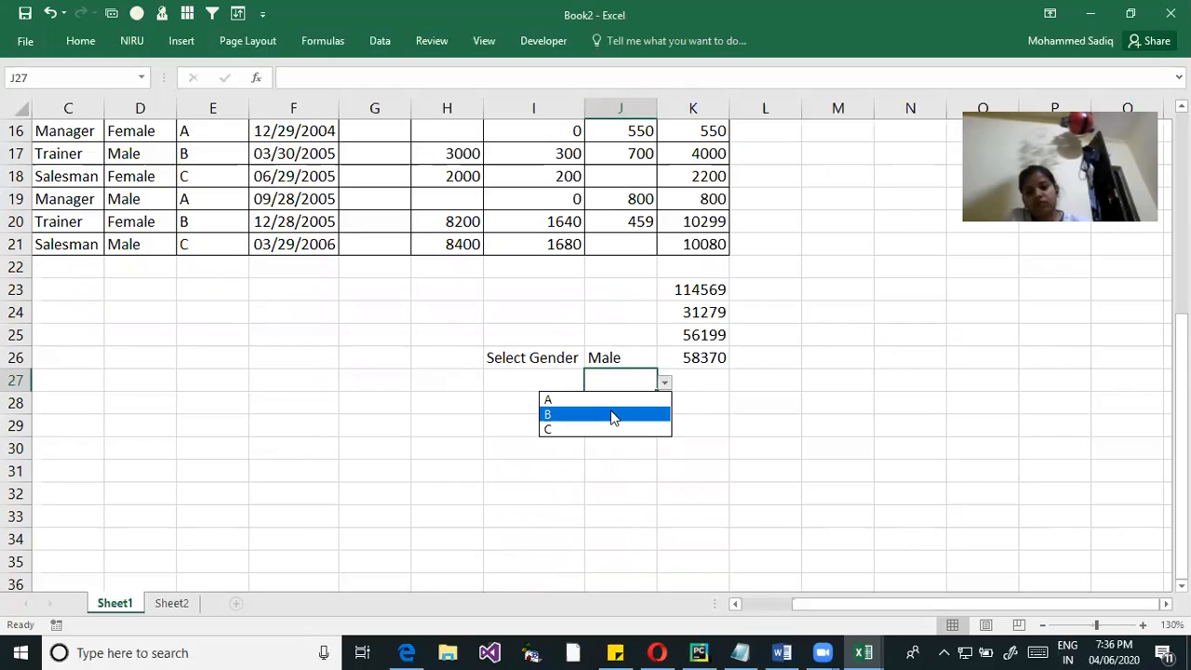
left_click(612, 410)
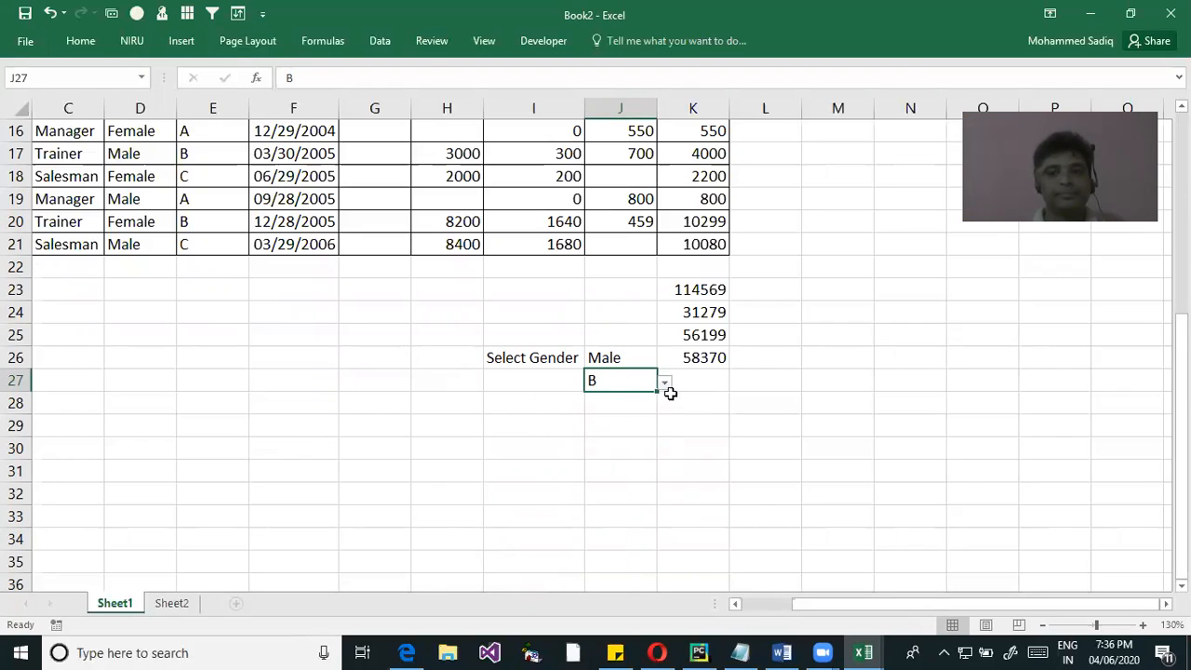
Test the SUMIF total in K26 by setting J26's dropdown to Female and back to Male, checking K26 each time
left_click(696, 355)
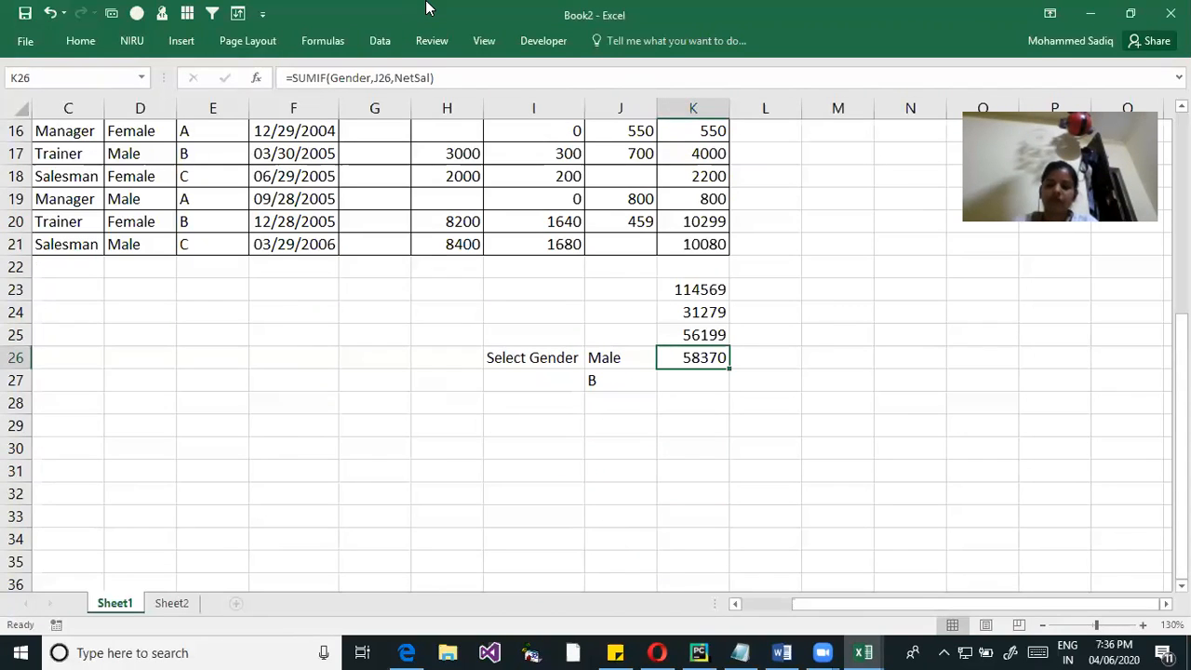
left_click(750, 378)
left_click(635, 358)
left_click(665, 361)
left_click(614, 391)
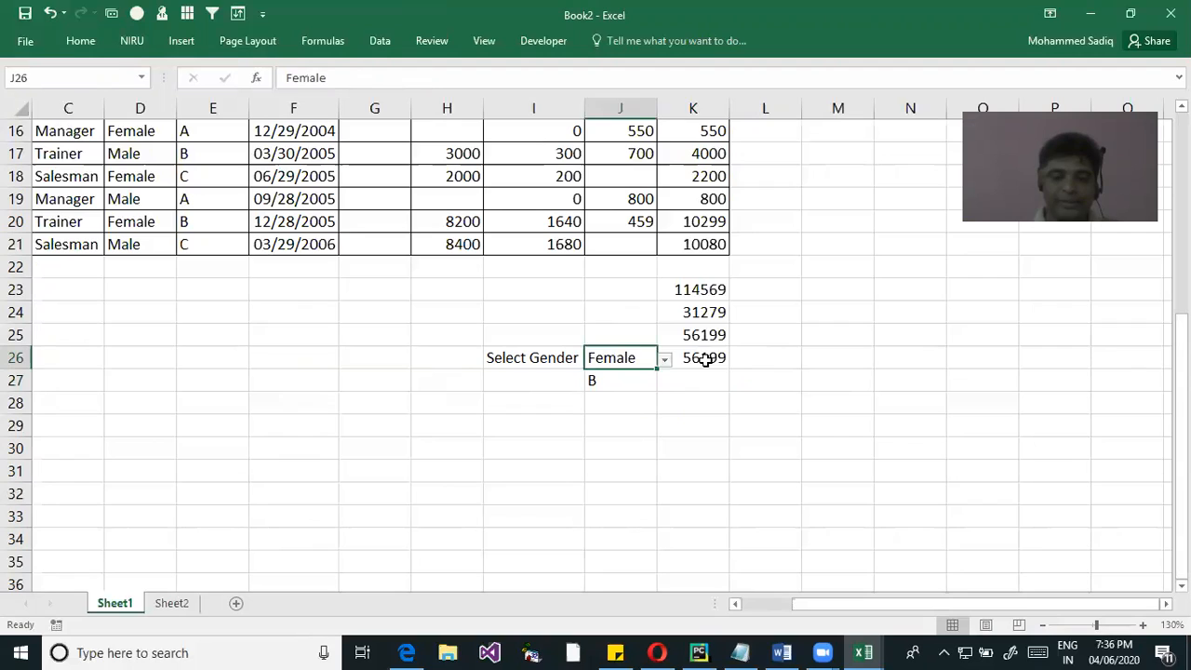
left_click(705, 356)
left_click(622, 363)
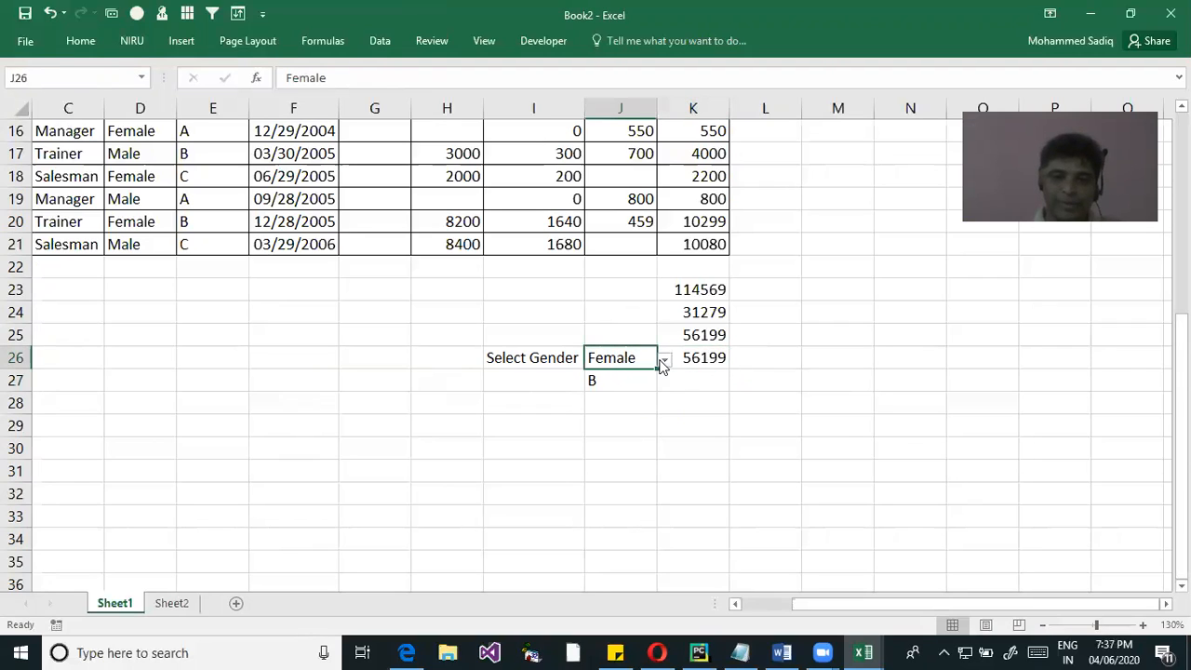
left_click(665, 361)
left_click(615, 377)
left_click(693, 359)
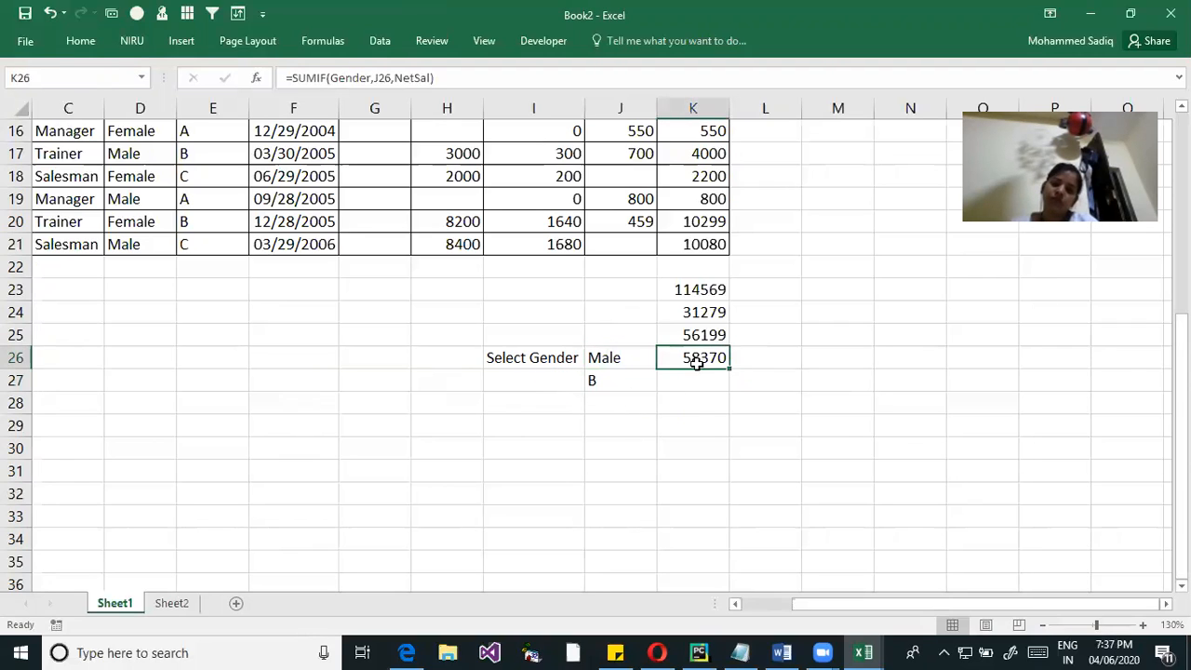
Compare the SUMIF criteria in K26 and K25 by opening both formulas, and discard the accidental edit in K25
double_click(696, 356)
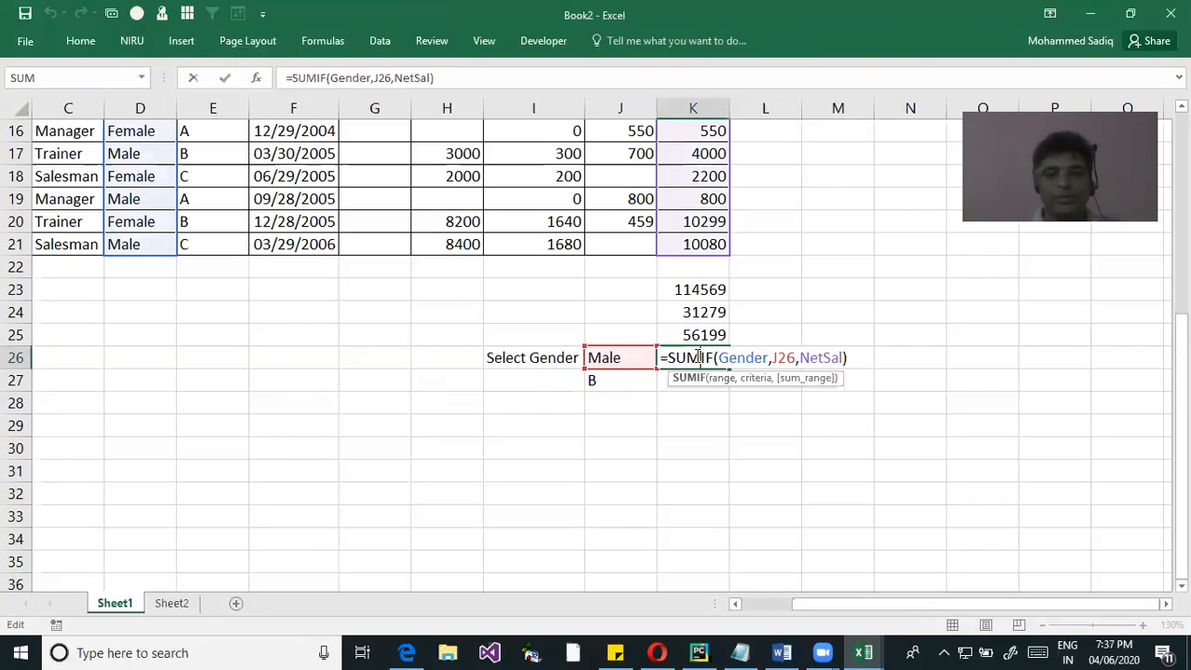
left_click(863, 434)
left_click(700, 333)
double_click(705, 335)
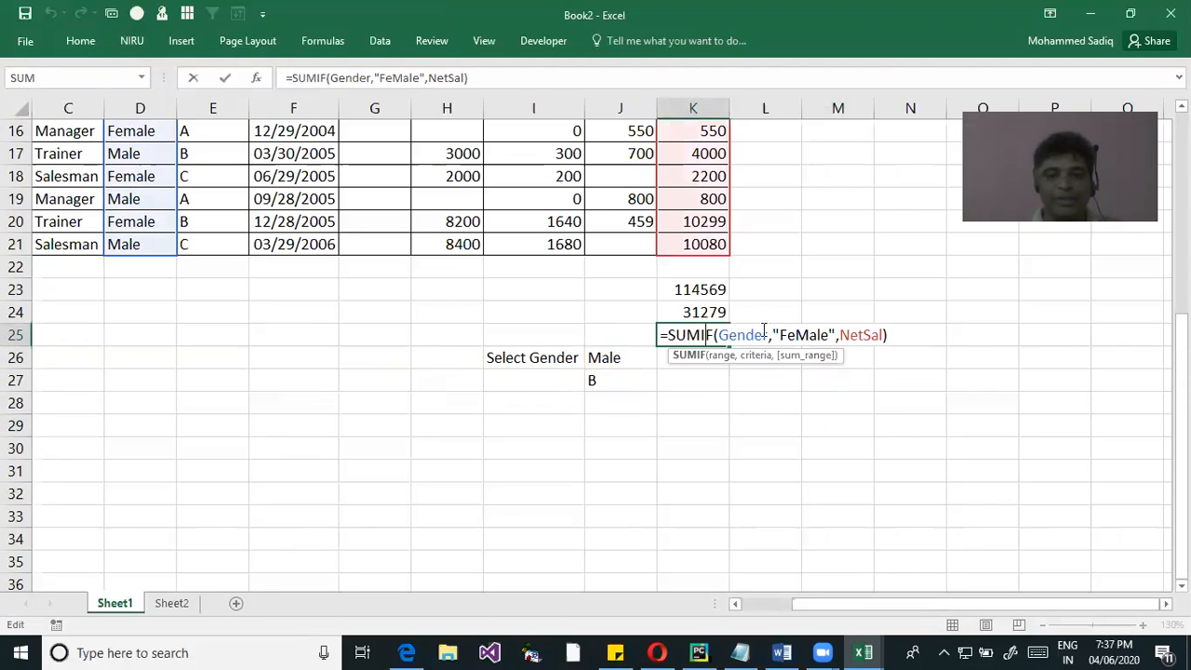
left_click_drag(771, 336, 829, 337)
left_click(1070, 426)
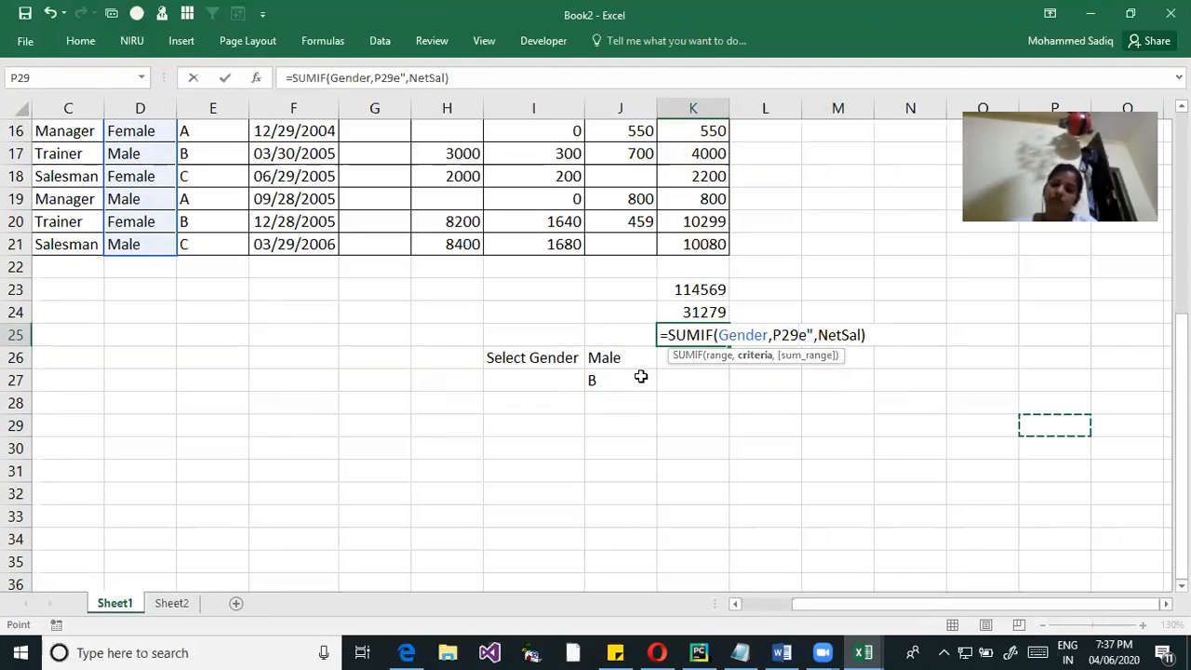
key("Escape")
Switch the gender in J26 to Female and return it to Male
left_click(665, 362)
left_click(572, 391)
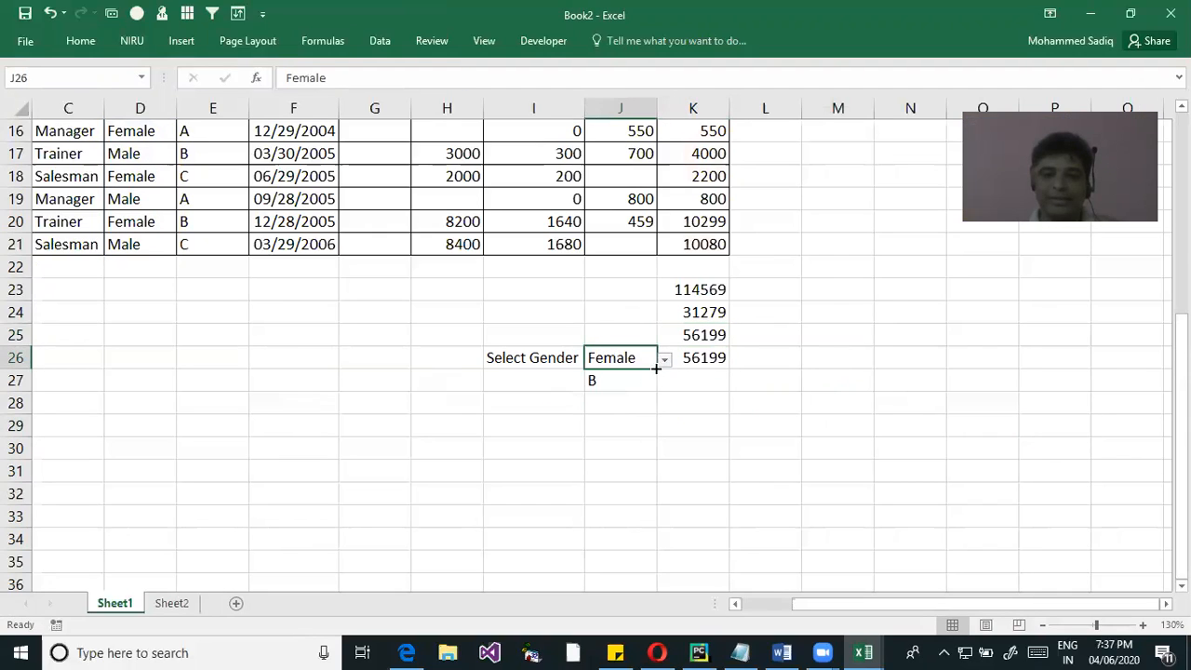
left_click(664, 361)
key("Return")
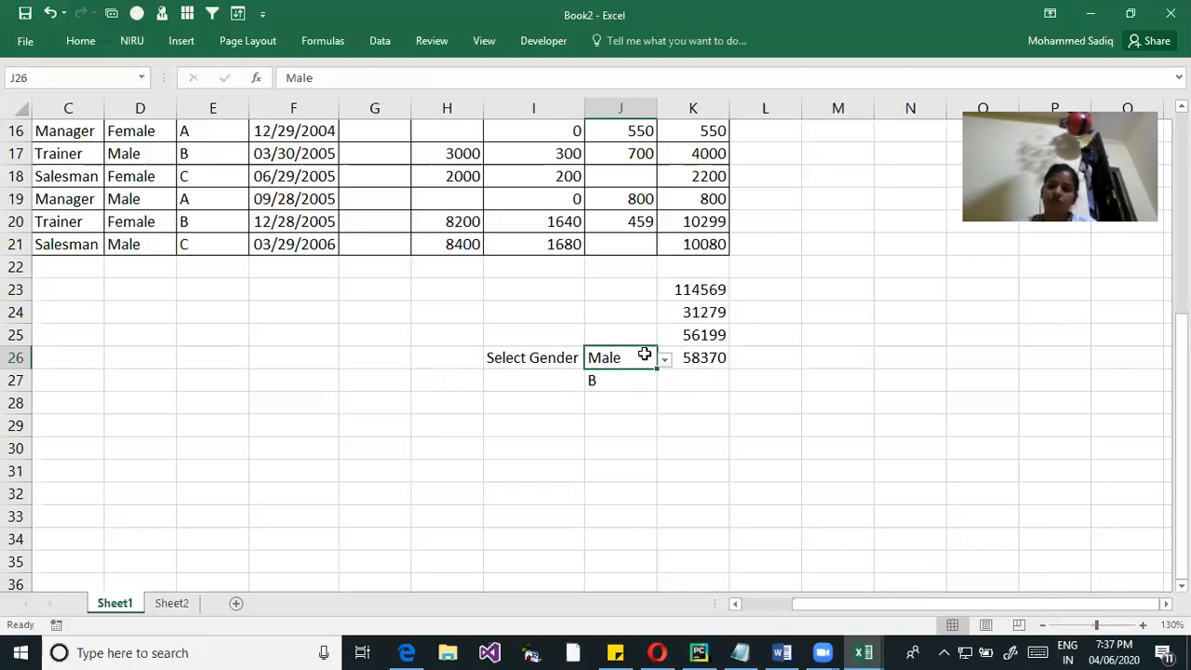
Start a SUMIFS formula in K27, beside the A,B,C dropdown, and go over its sum range and criteria arguments
left_click(614, 384)
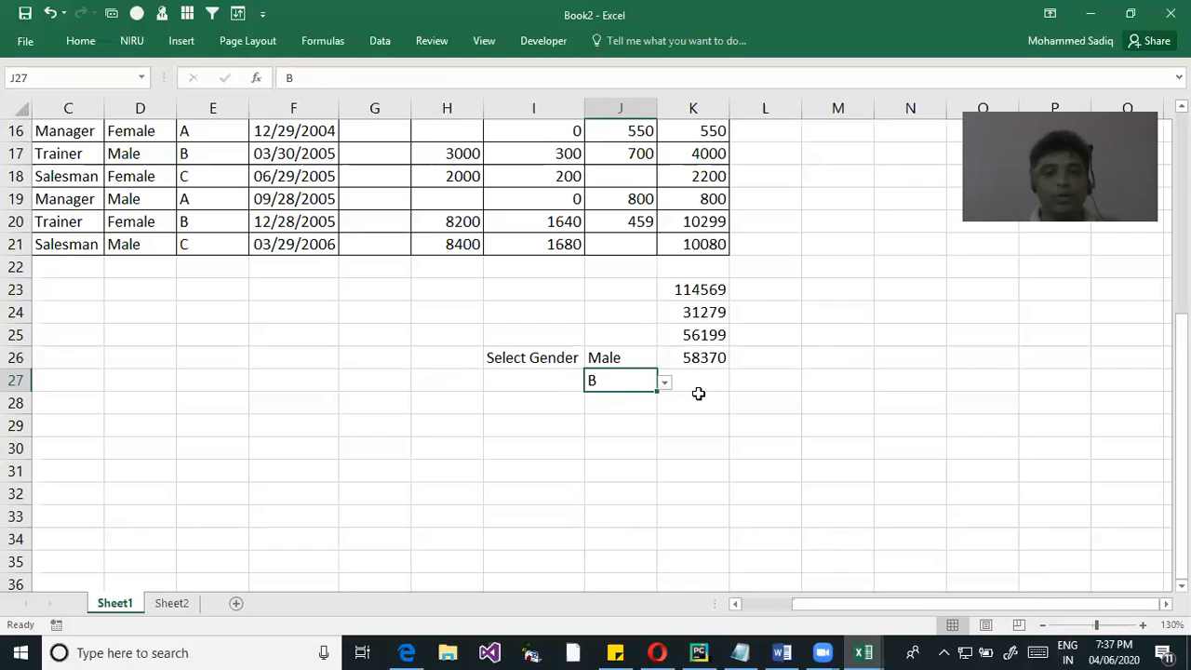
left_click(688, 379)
left_click_drag(607, 365, 615, 383)
left_click(683, 381)
left_click(695, 359)
left_click(698, 381)
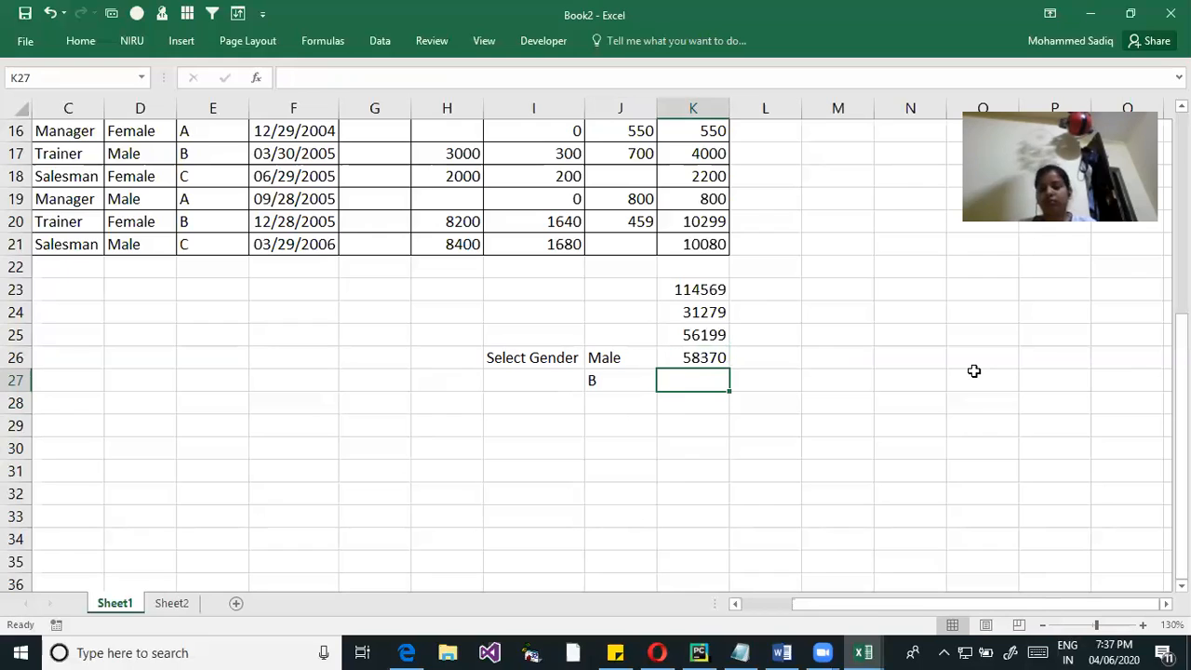
type("=SU")
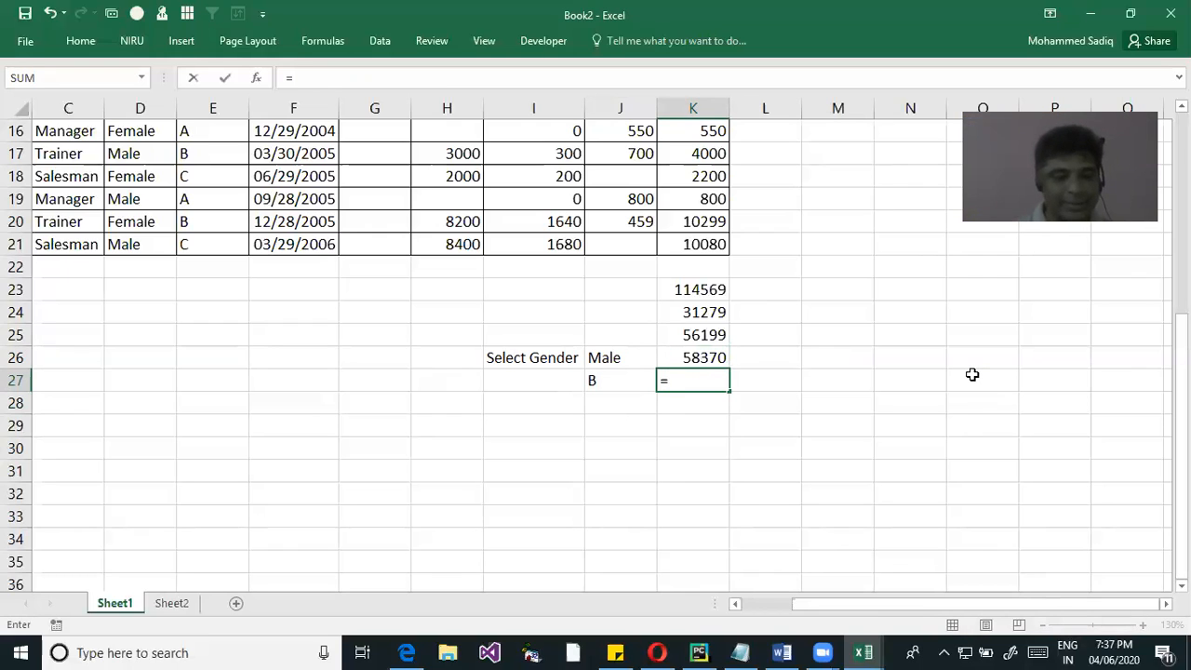
type("M")
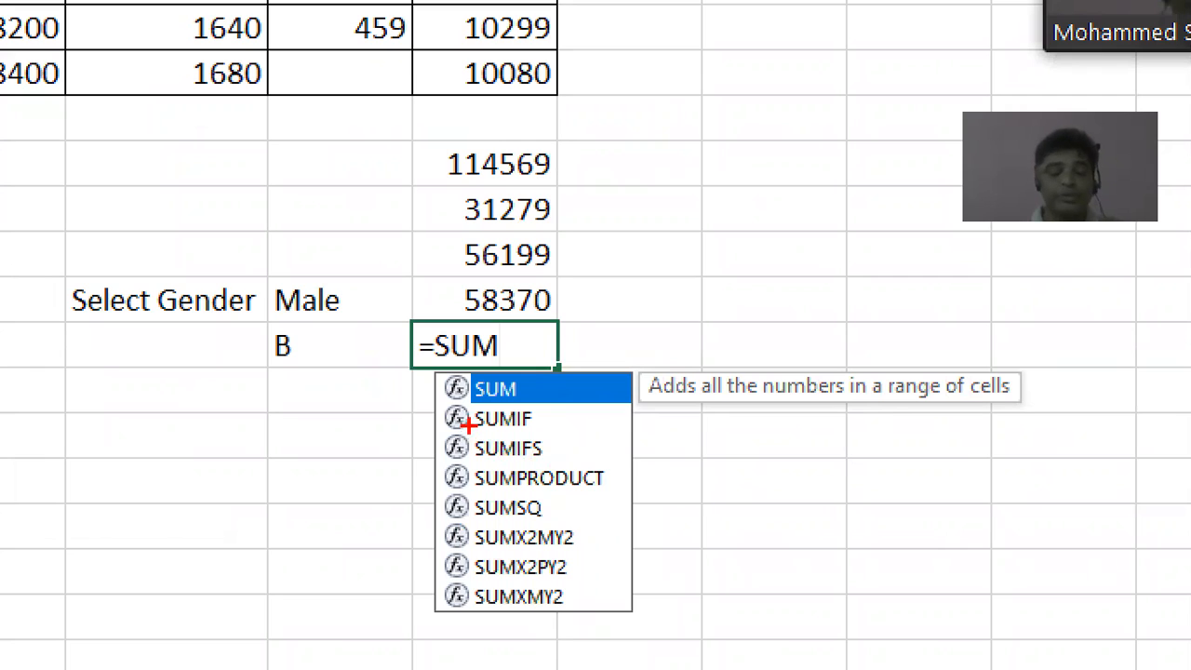
left_click_drag(469, 424, 596, 464)
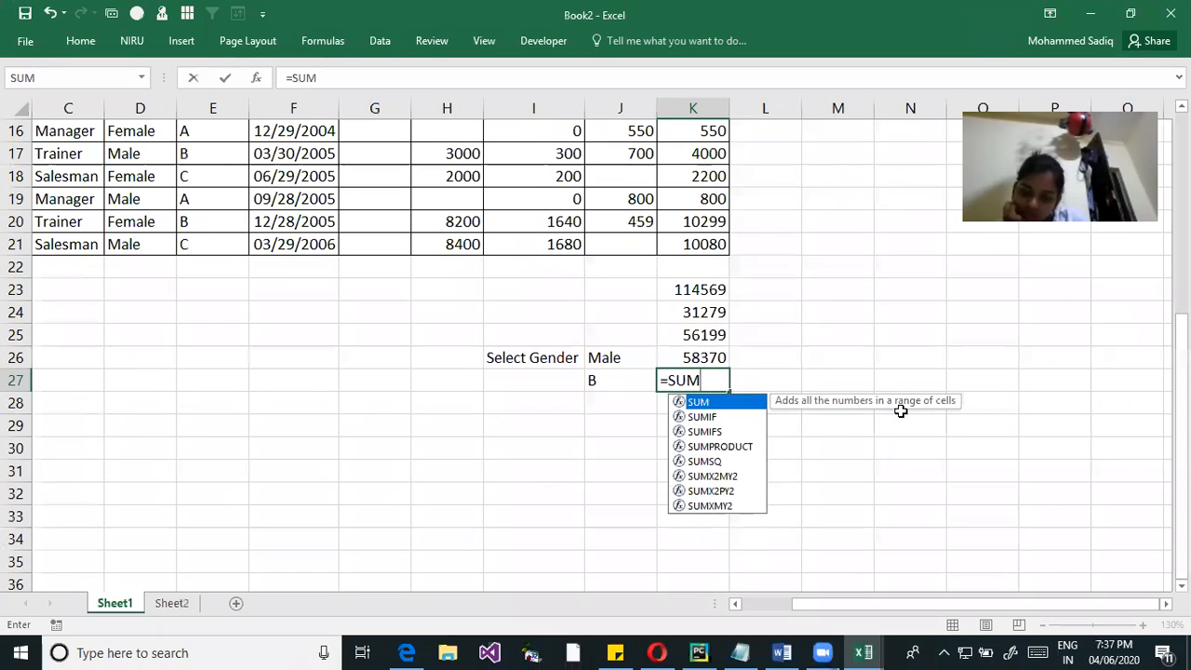
type("IFS(")
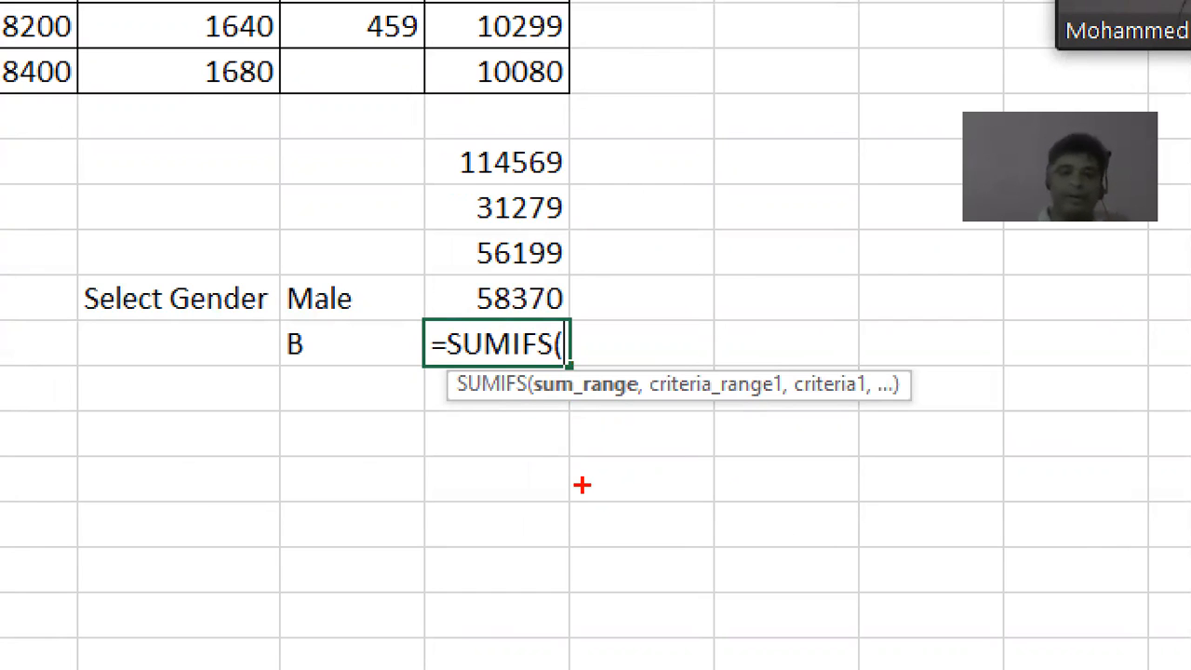
left_click_drag(549, 411, 633, 429)
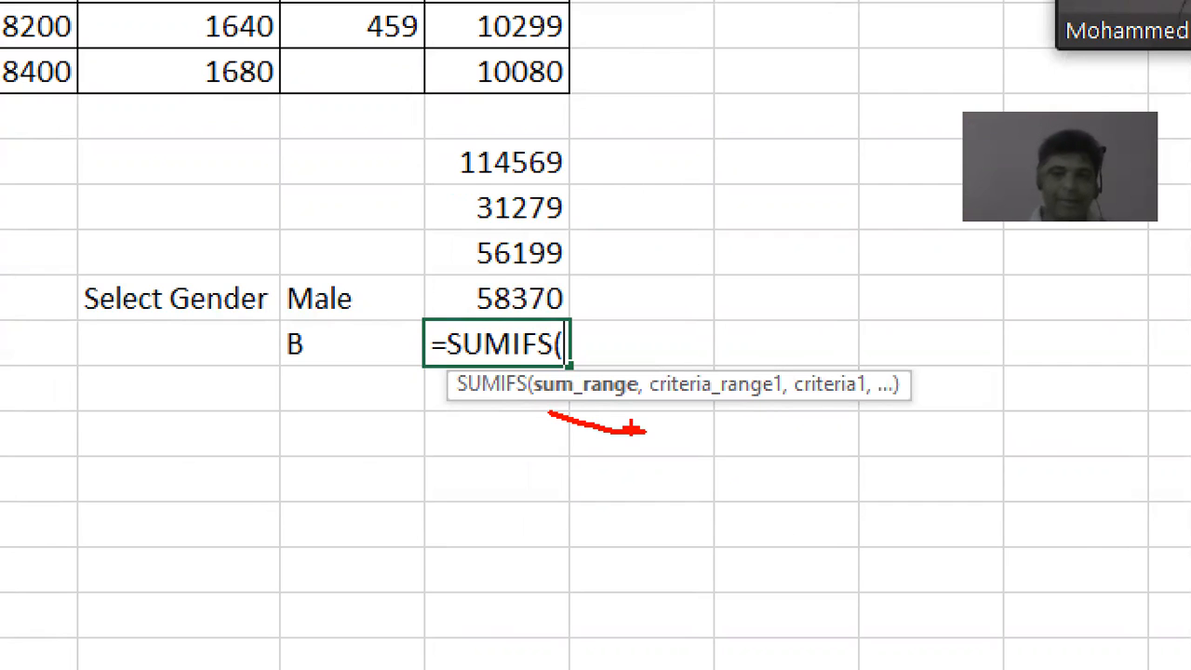
mouse_move(657, 398)
left_mouse_down()
mouse_move(838, 413)
mouse_move(862, 446)
left_mouse_up()
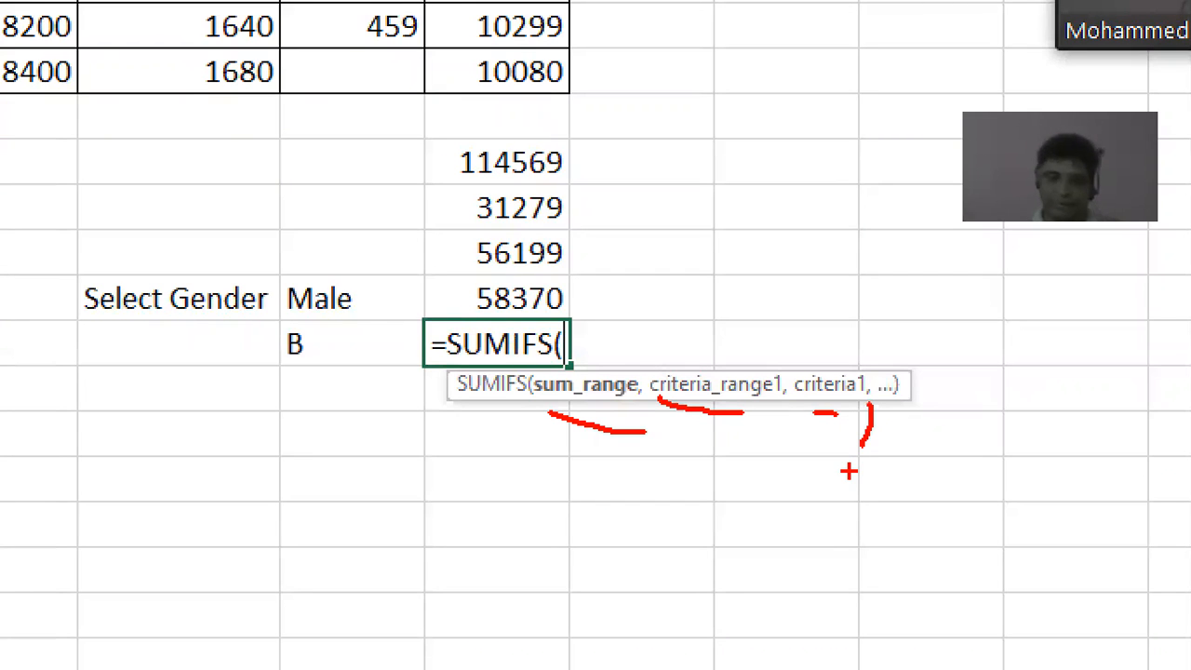
key("Escape")
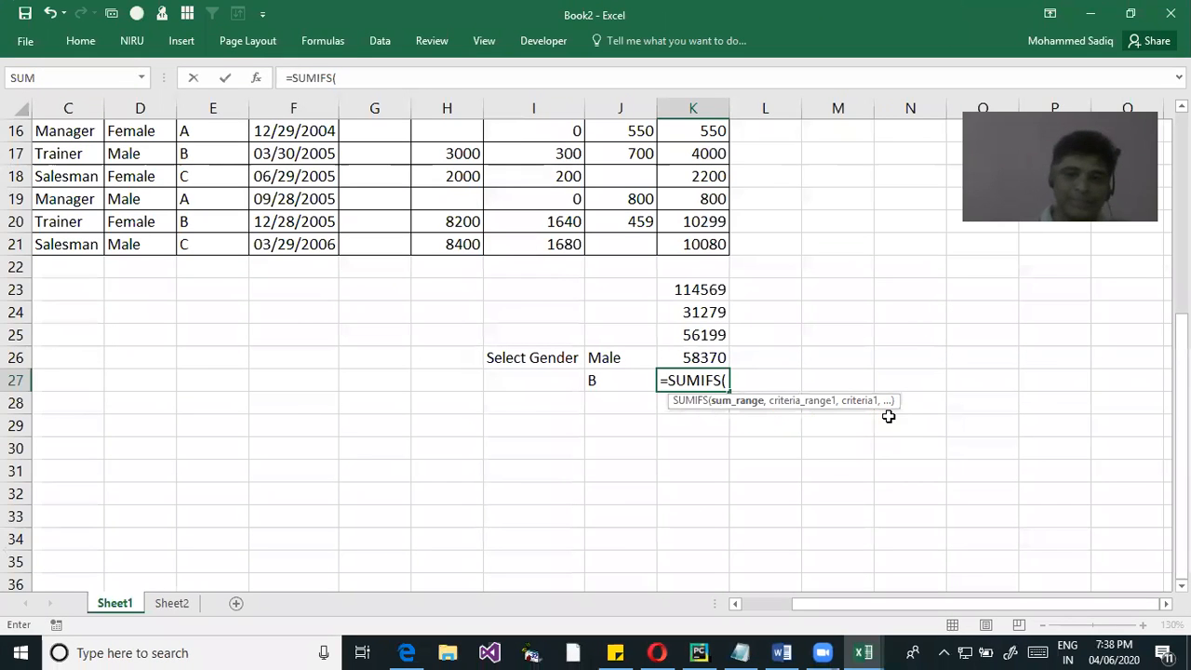
Complete K27's SUMIFS with NetSal as the sum range and the Gender range matched to J26
type("NET")
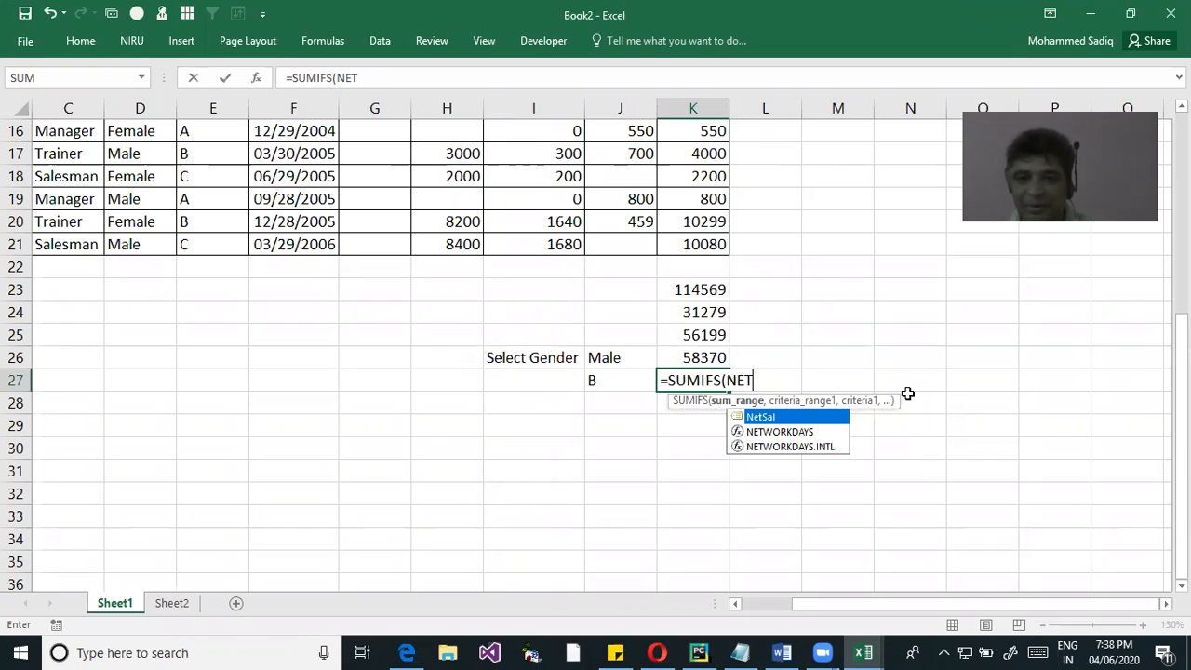
key("Tab")
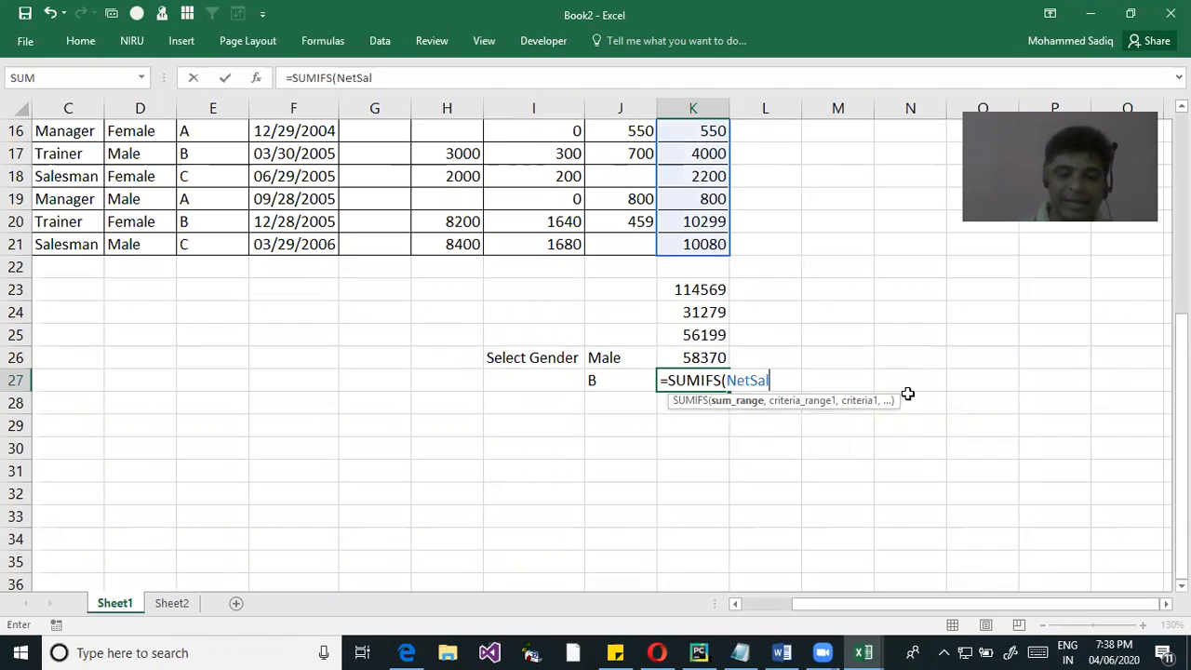
type(",GE")
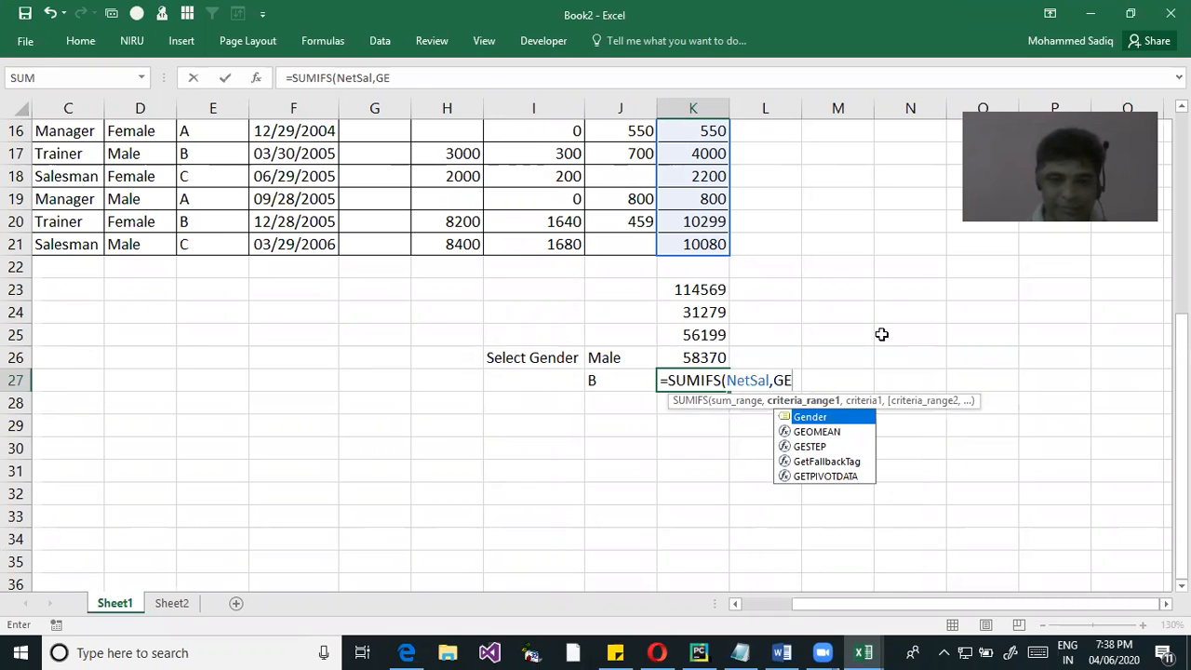
key("Return")
left_click(650, 369)
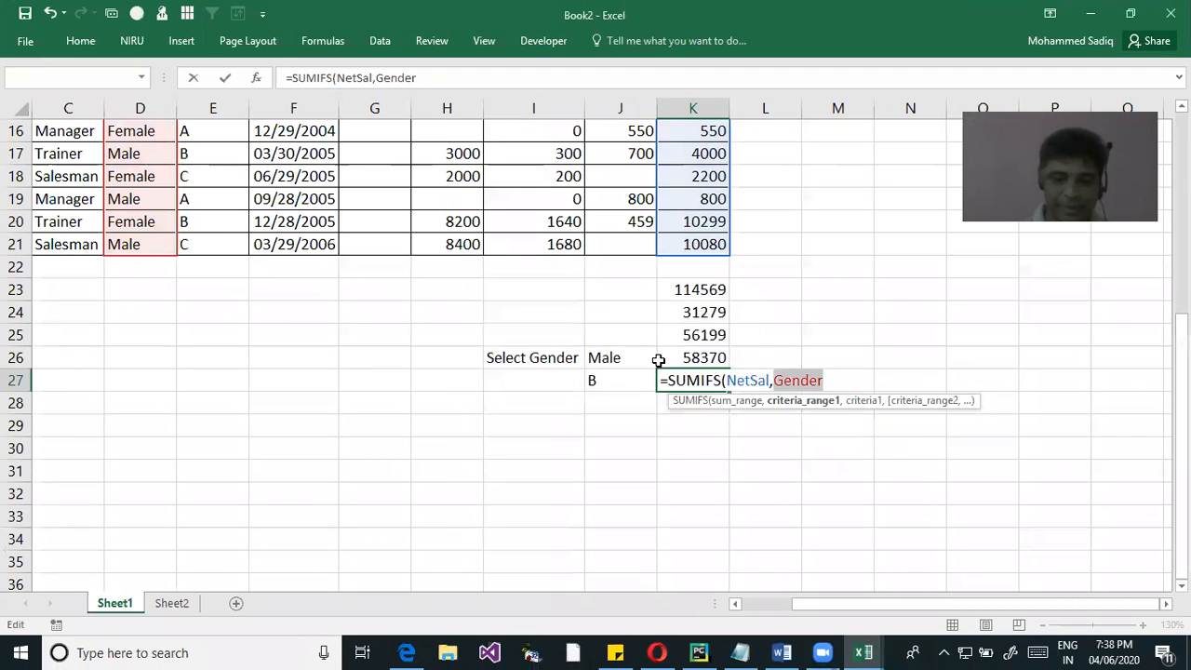
key("Right")
type(",")
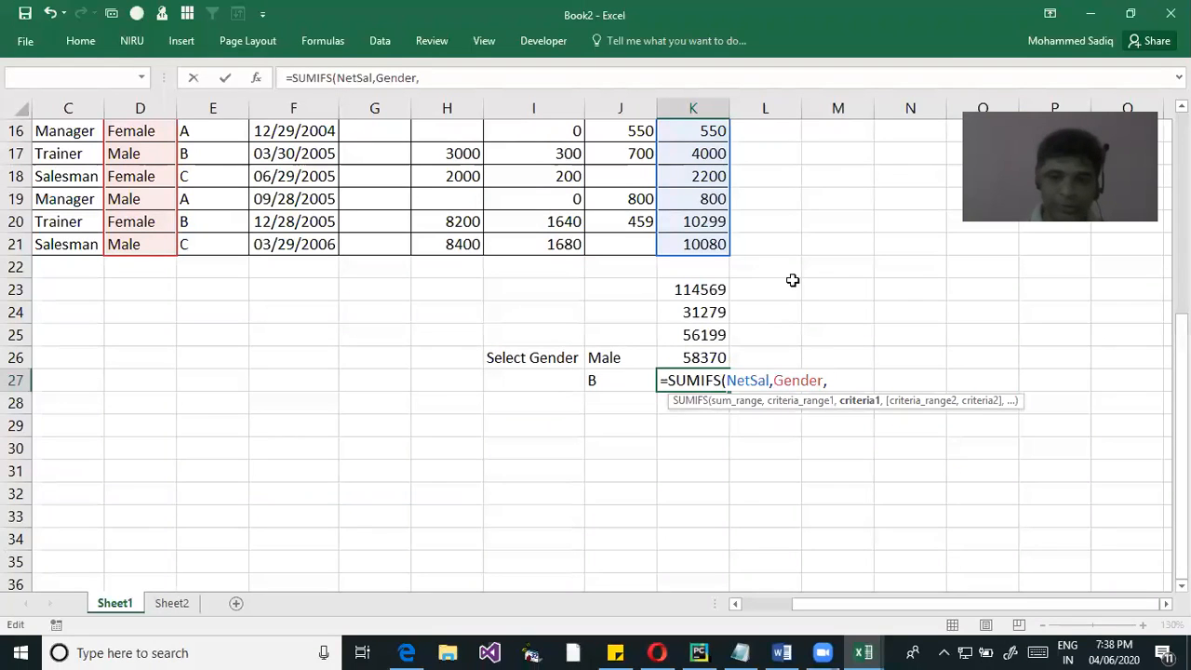
left_click(607, 354)
key("Return")
Add a second condition to K27's SUMIFS, matching the grades in E2:E21 to J27
left_click(682, 379)
double_click(681, 379)
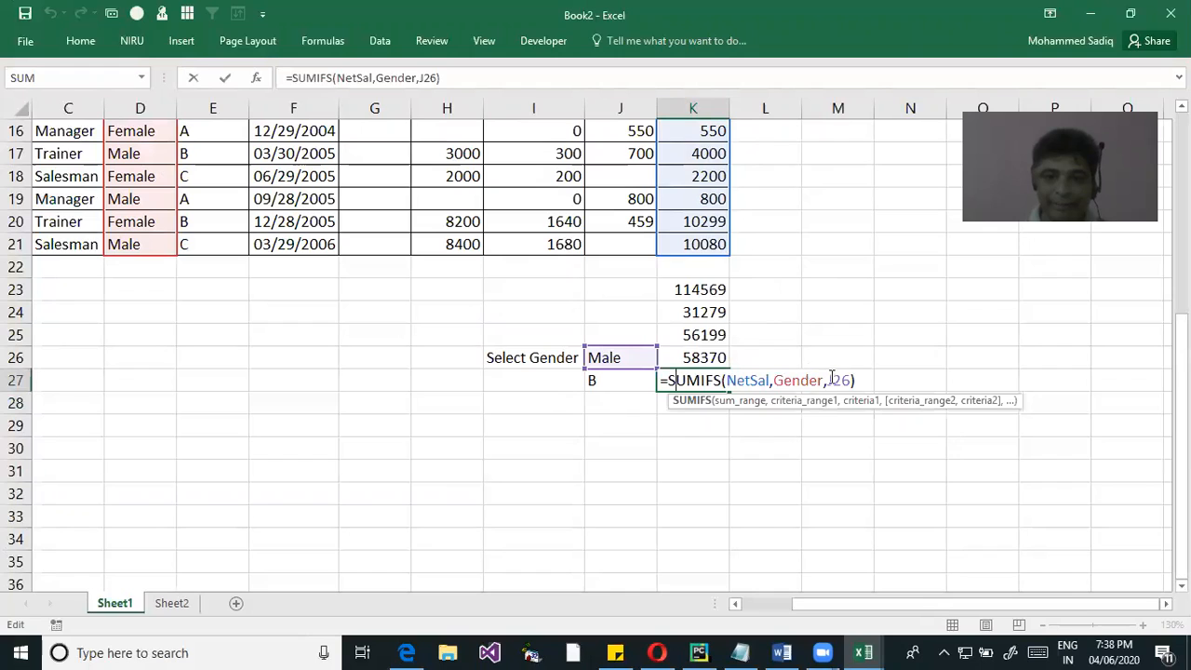
left_click(860, 381)
key("BackSpace")
type(",GR")
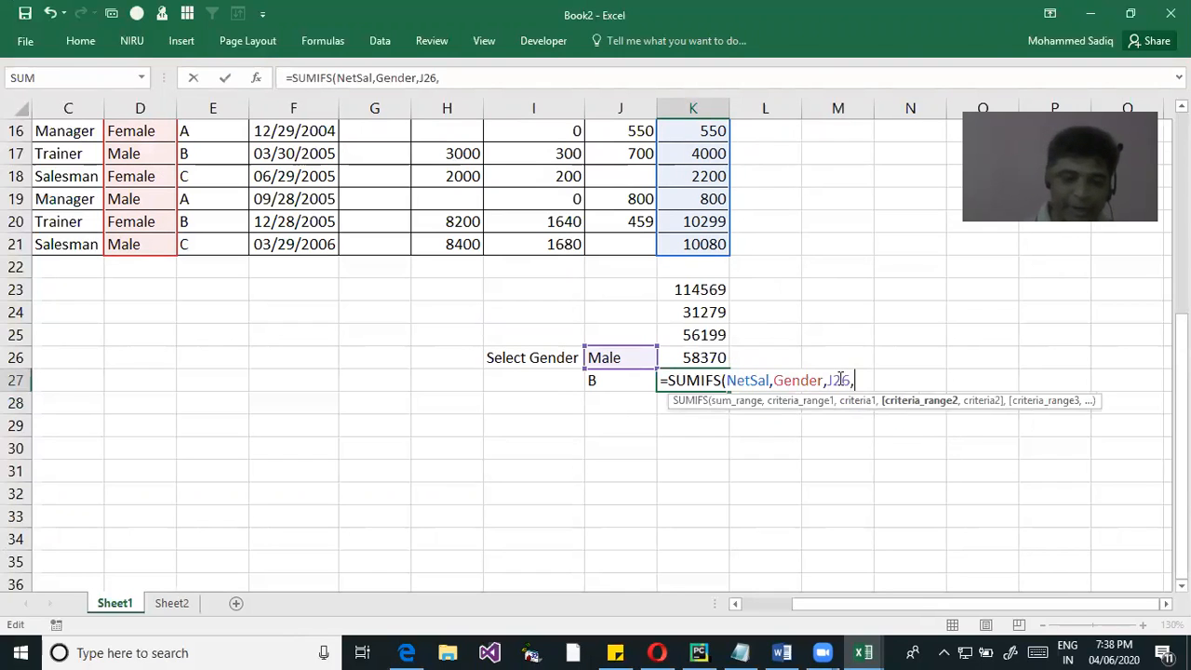
key("BackSpace")
key("BackSpace")
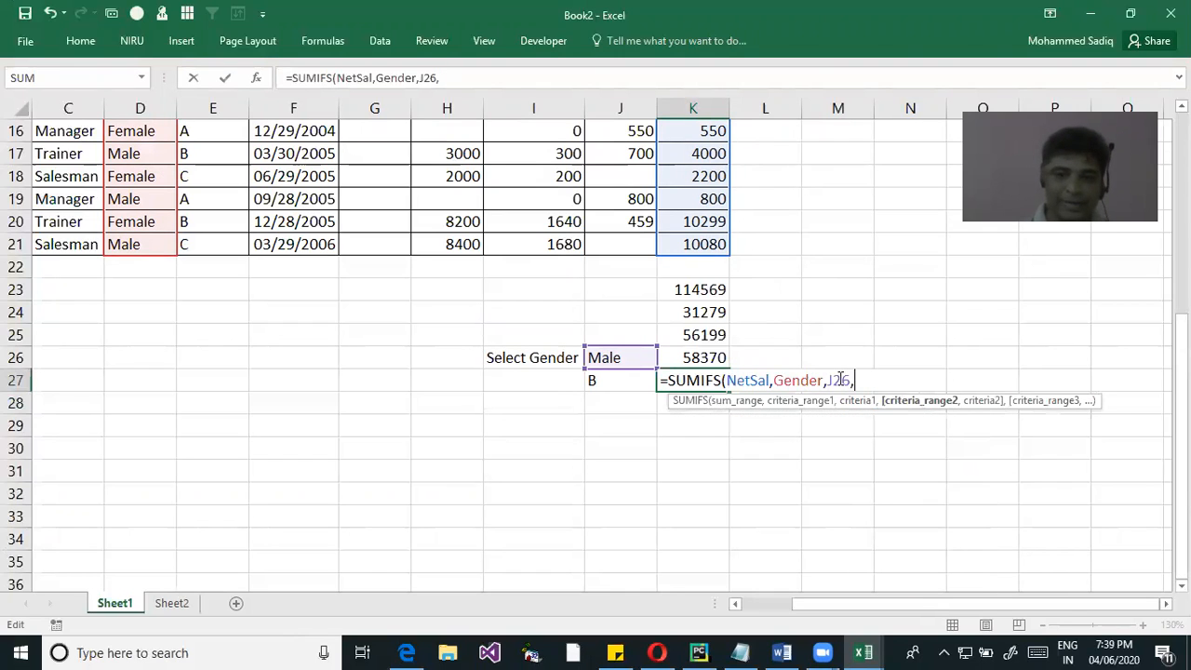
scroll(190, 217, "up", 5)
left_click_drag(203, 149, 199, 552)
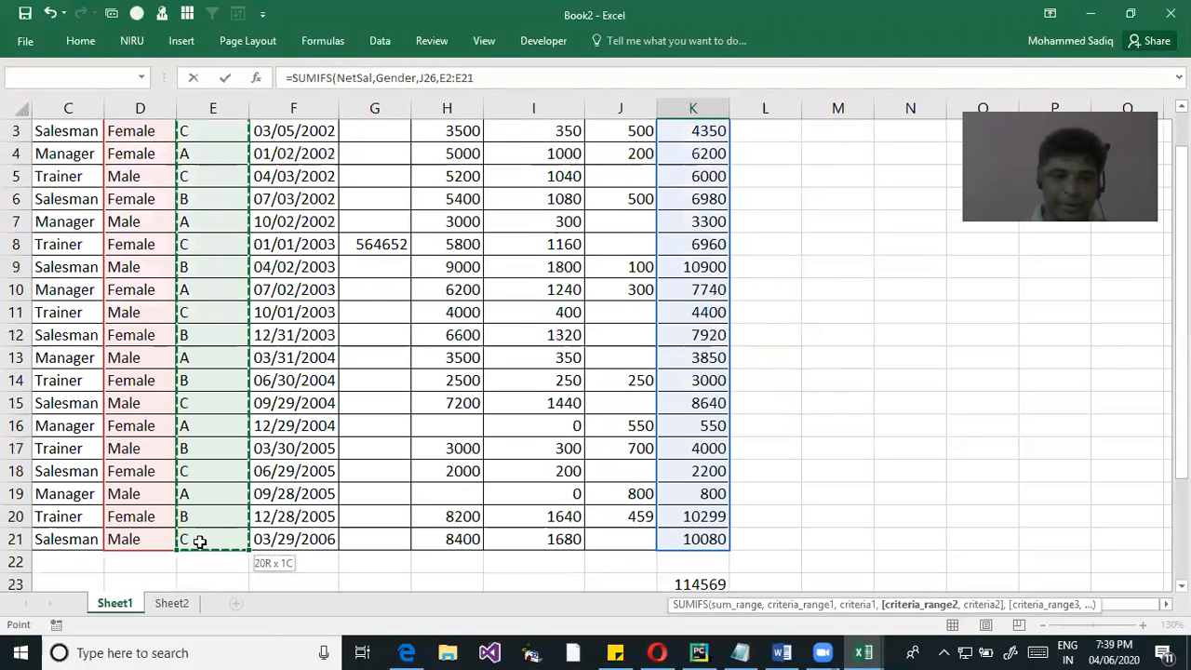
type(",\"")
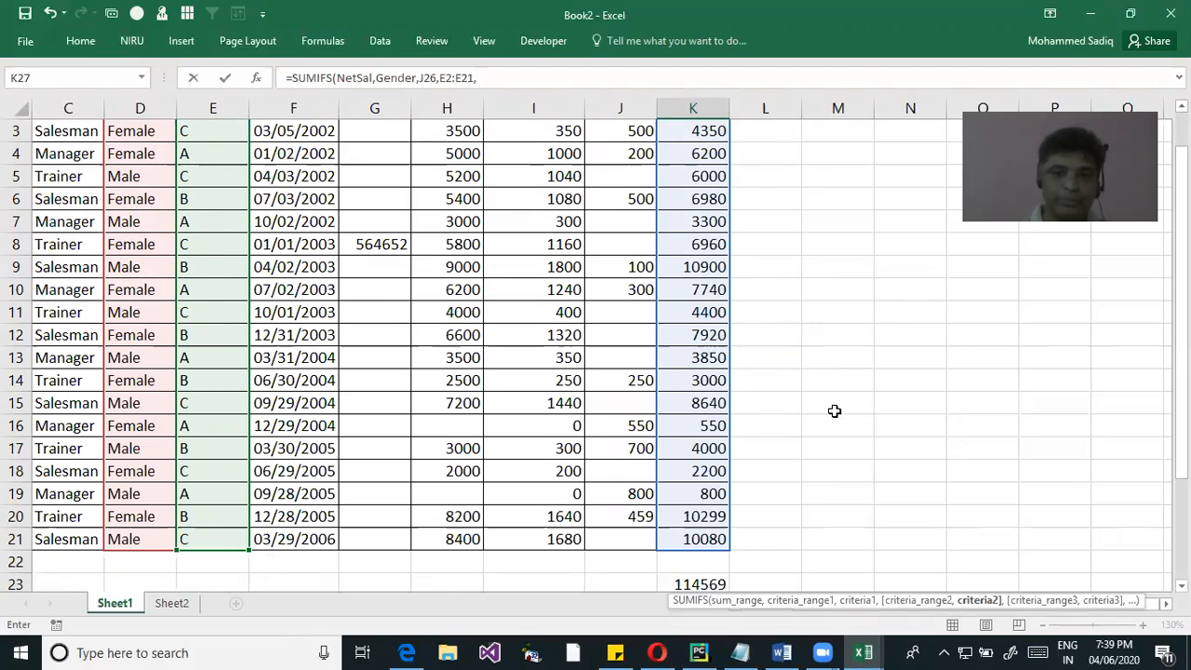
scroll(832, 412, "down", 3)
left_click(614, 471)
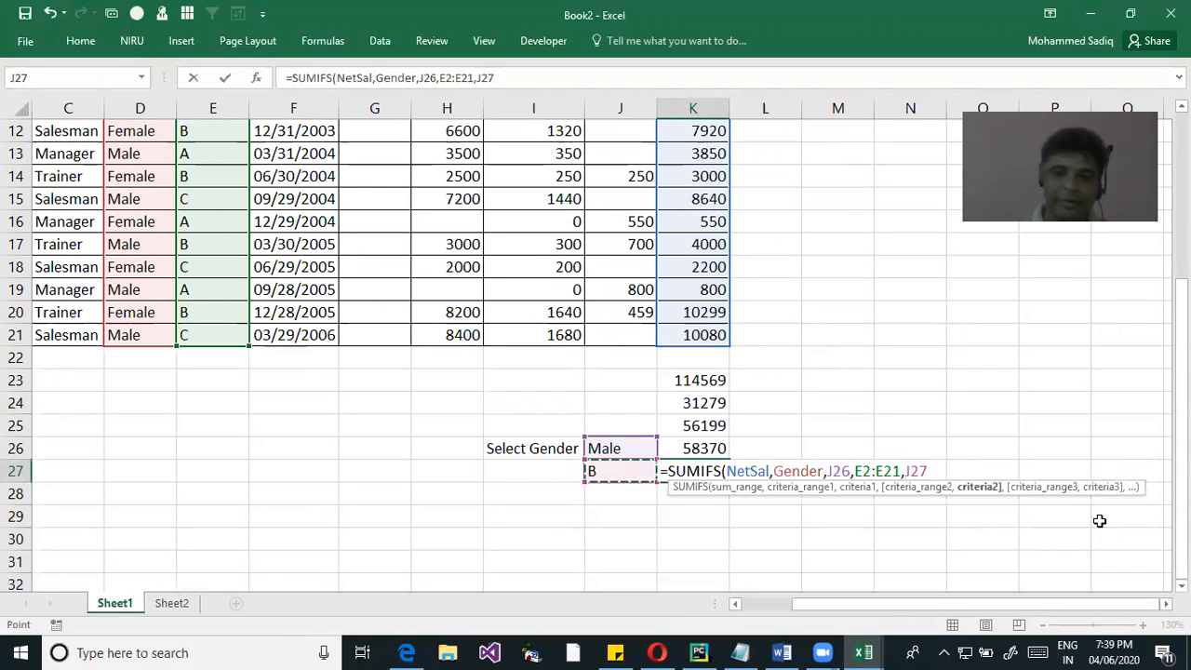
type(")")
key("Return")
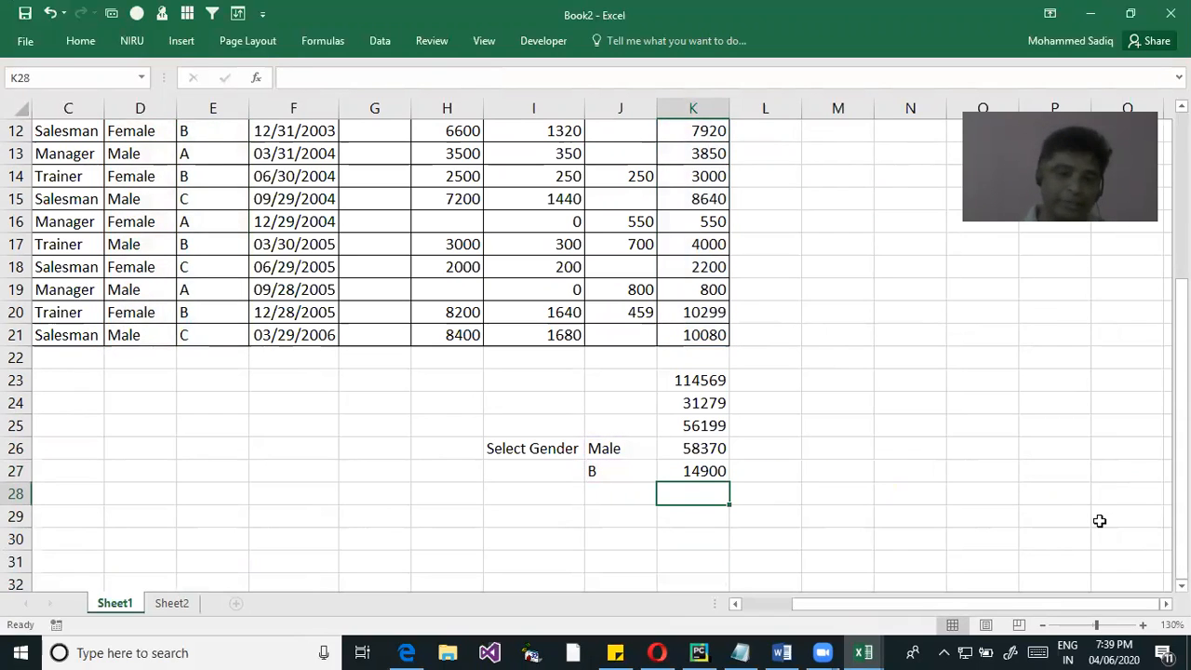
Review the SUMIFS formula in K27, checking its Gender and grade criteria against J26 and J27
left_click(603, 454)
left_click(609, 475)
double_click(699, 472)
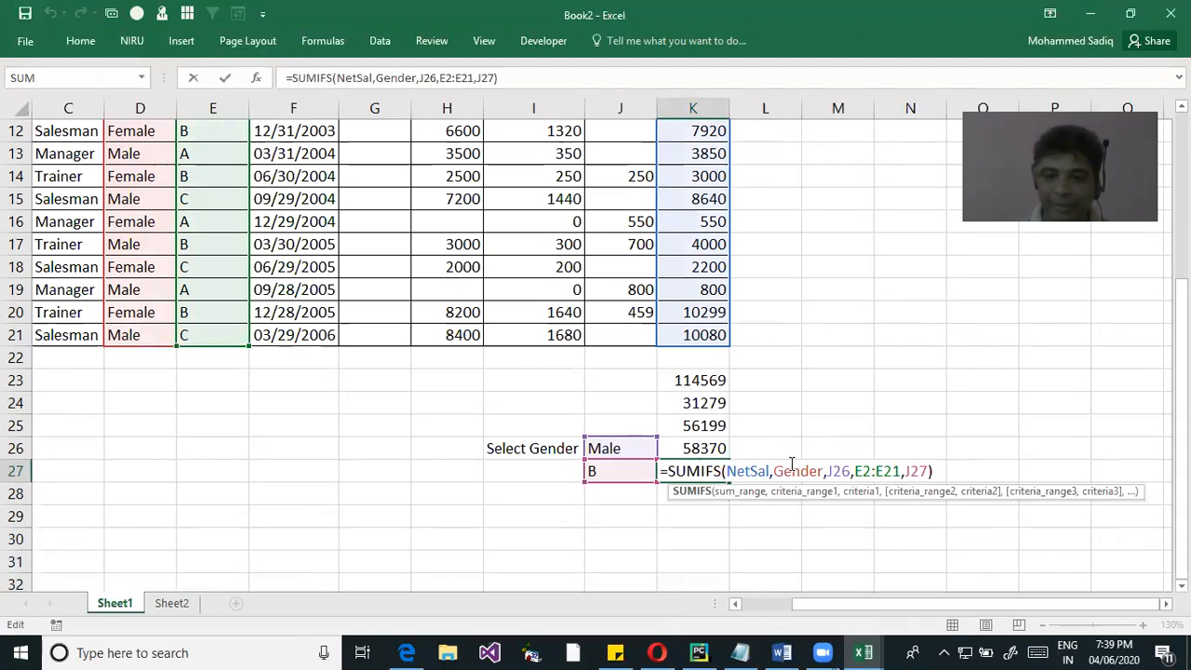
left_click_drag(854, 472, 930, 468)
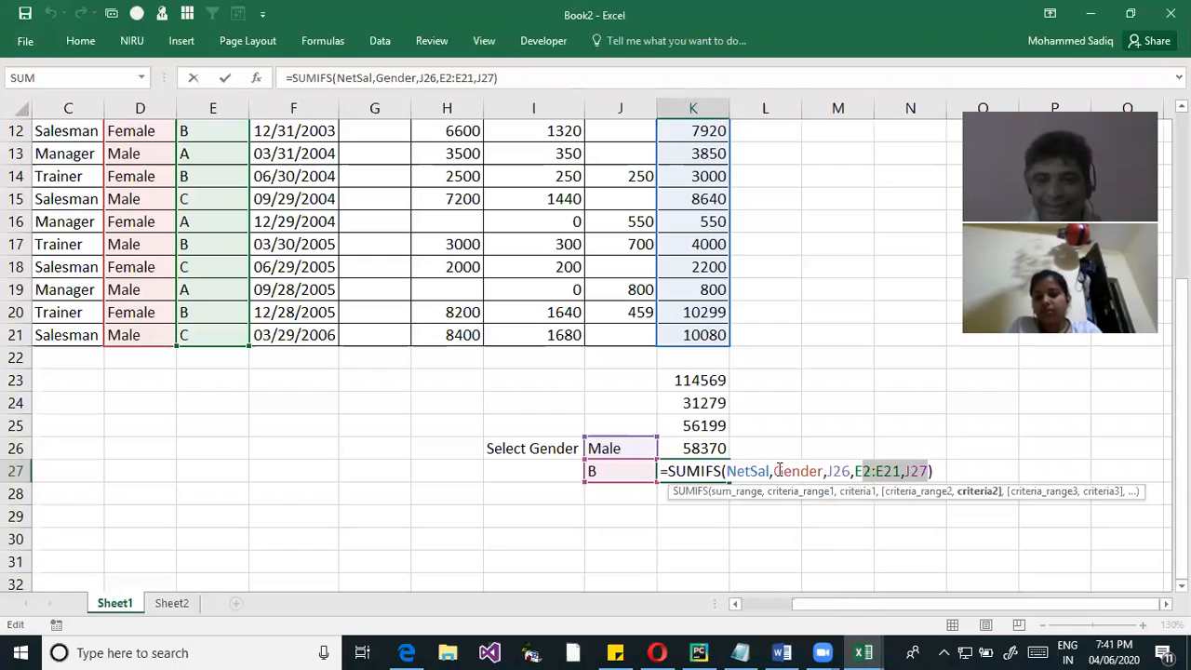
mouse_move(775, 471)
left_mouse_down()
mouse_move(927, 471)
mouse_move(791, 471)
left_mouse_up()
left_click(808, 475)
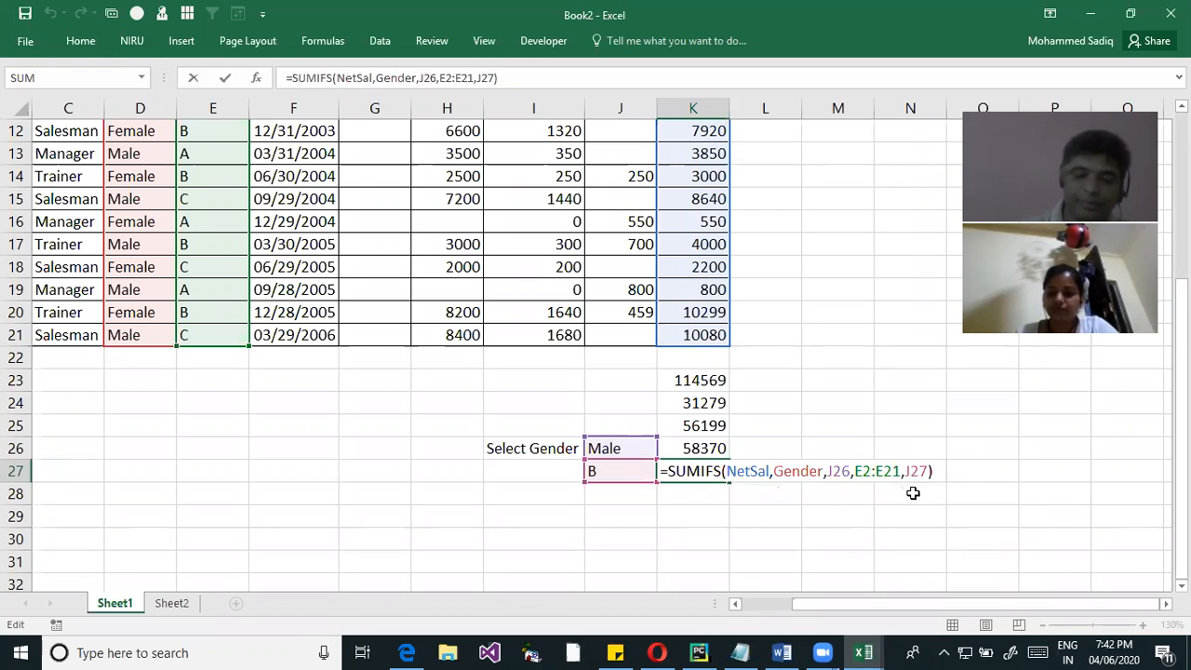
key("Return")
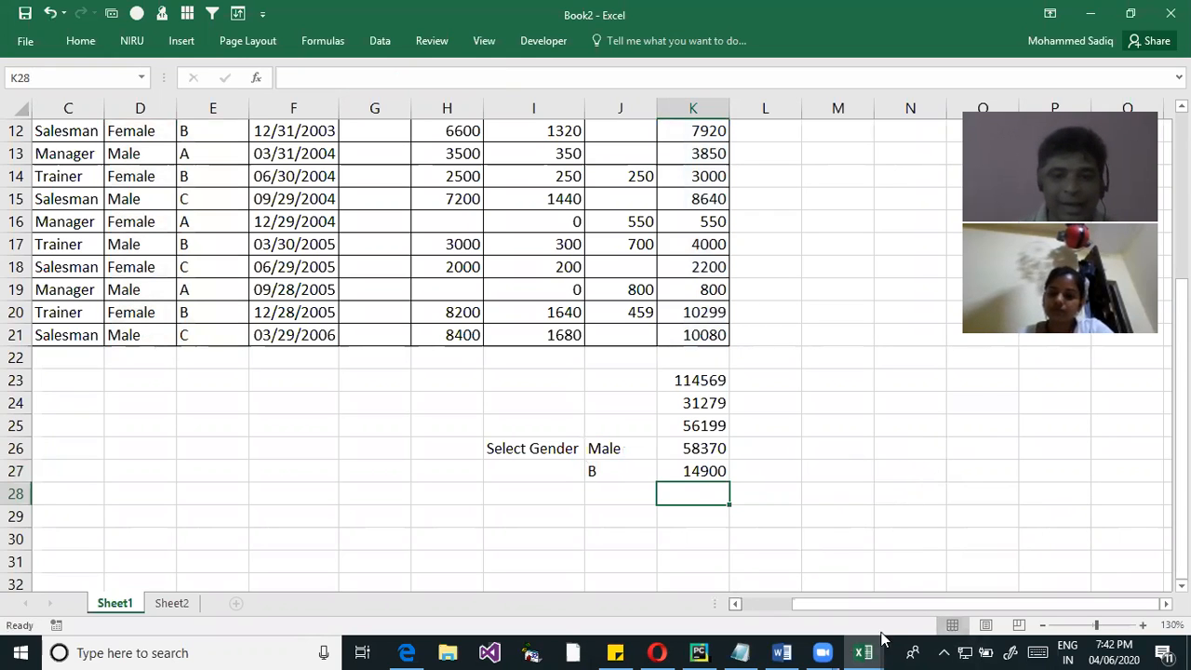
Check the Job column's entries in the data table and enter Trainer in J28 as a third criterion
scroll(142, 291, "up", 3)
scroll(141, 292, "up", 1)
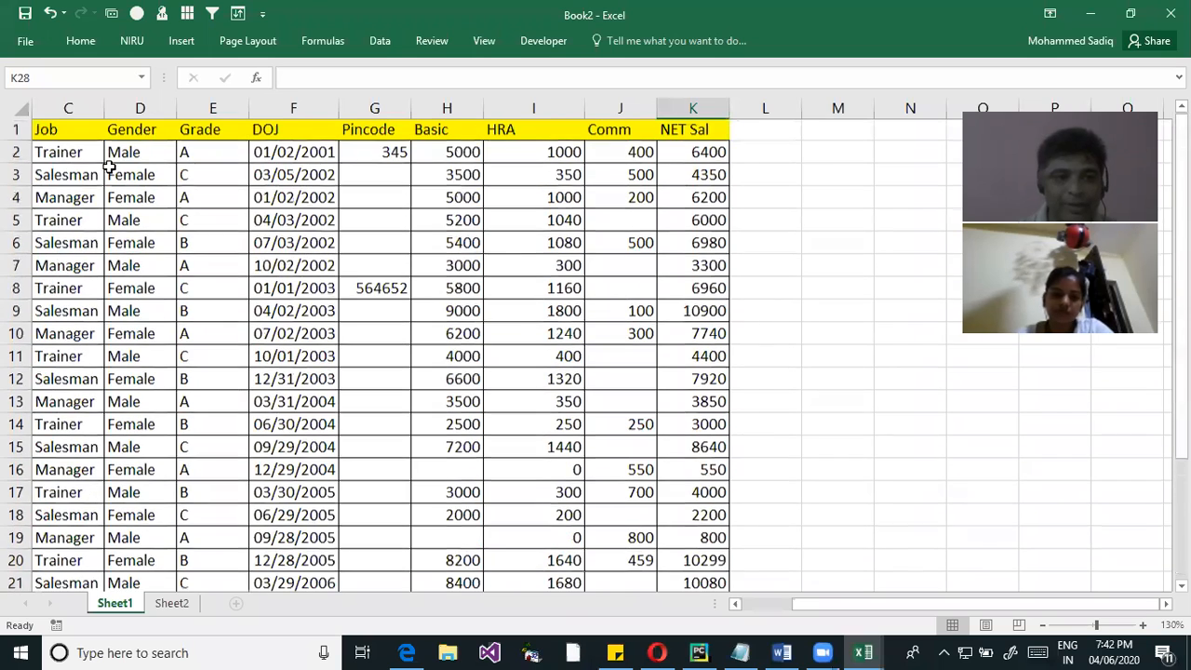
scroll(640, 504, "down", 3)
left_click(611, 540)
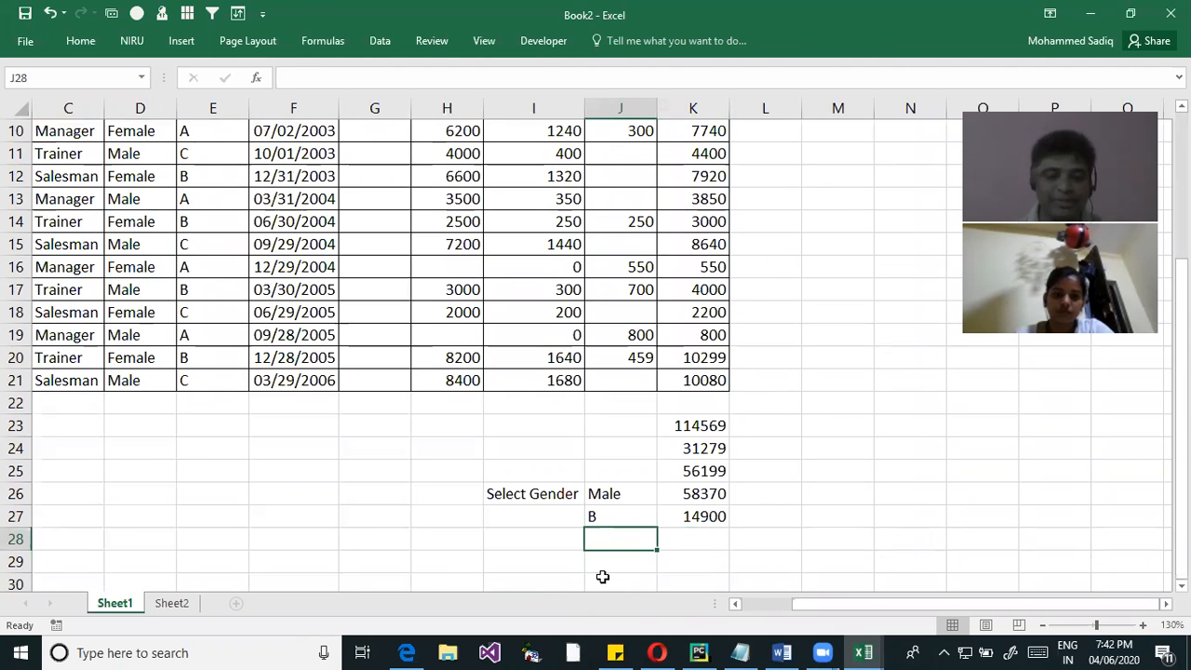
type("tRAINER")
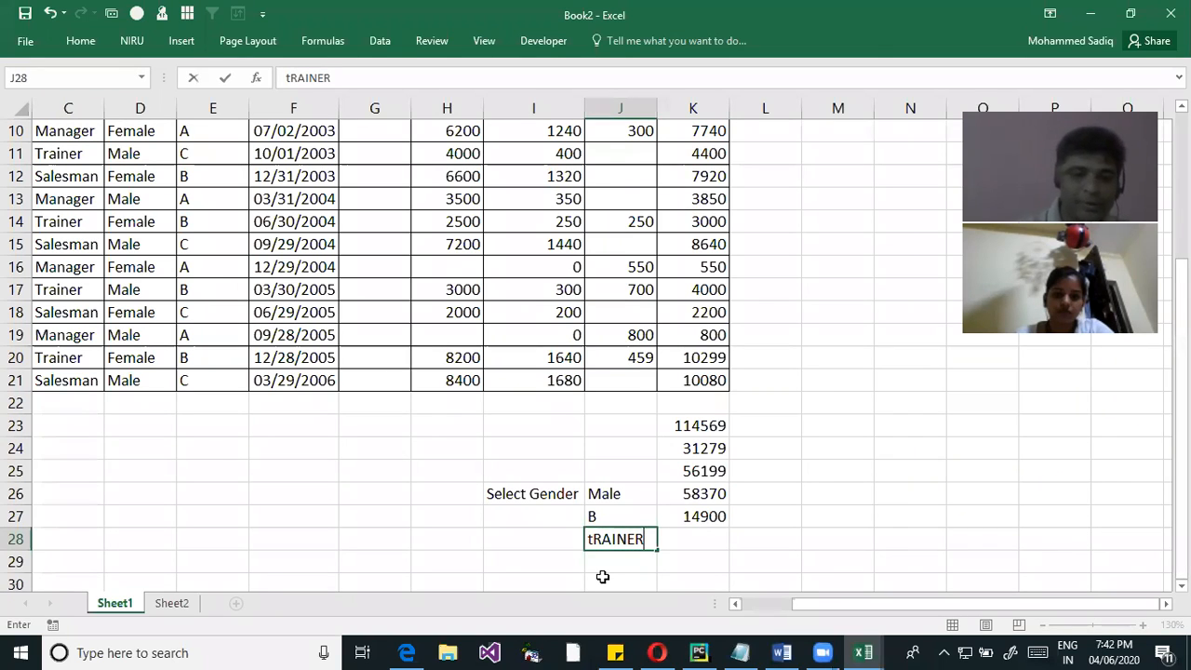
key("Return")
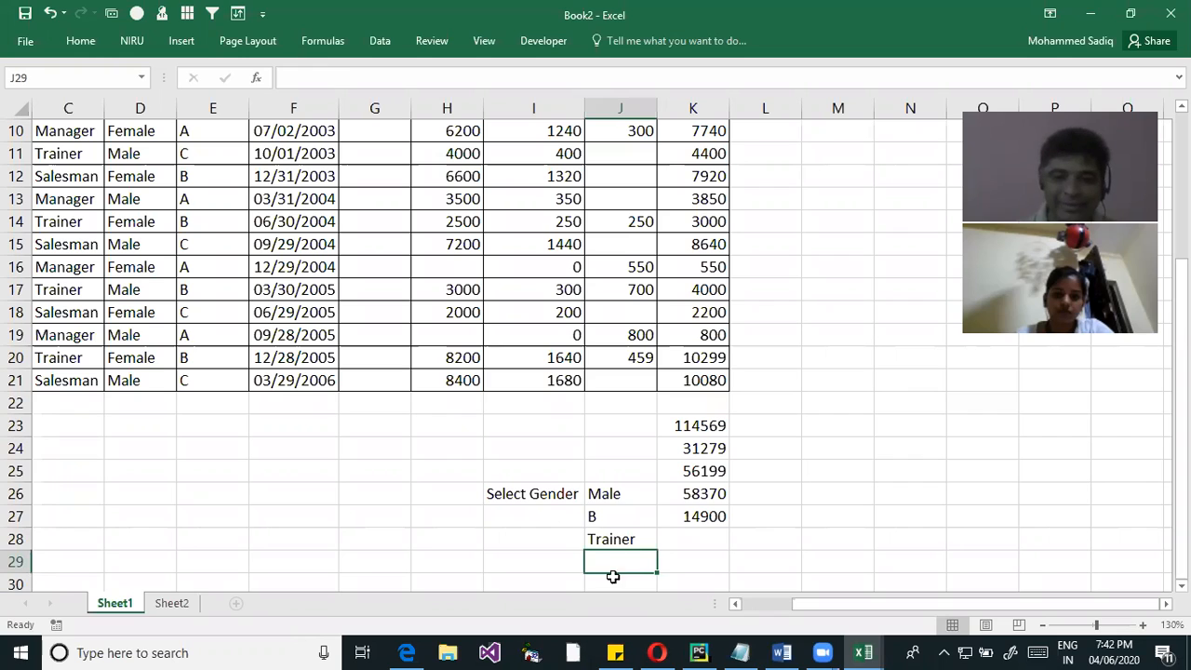
Reopen K27's SUMIFS formula and add the job entries in C2:C21 as the third criteria range
left_click(694, 534)
left_click(699, 512)
double_click(699, 517)
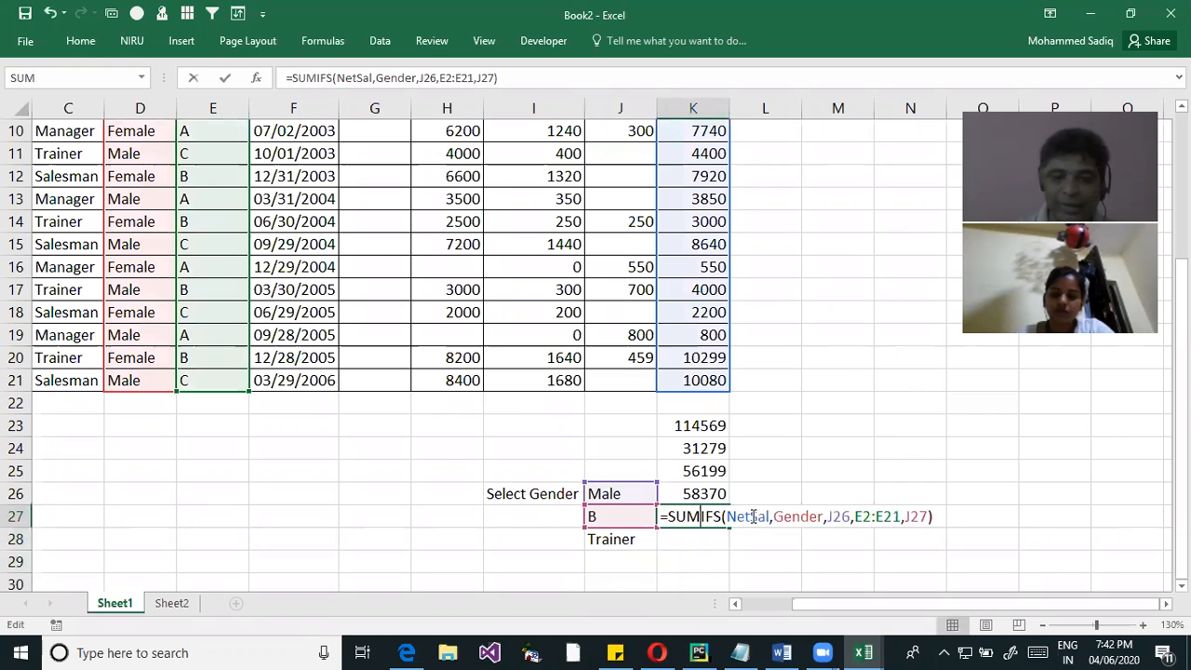
left_click(951, 517)
double_click(689, 516)
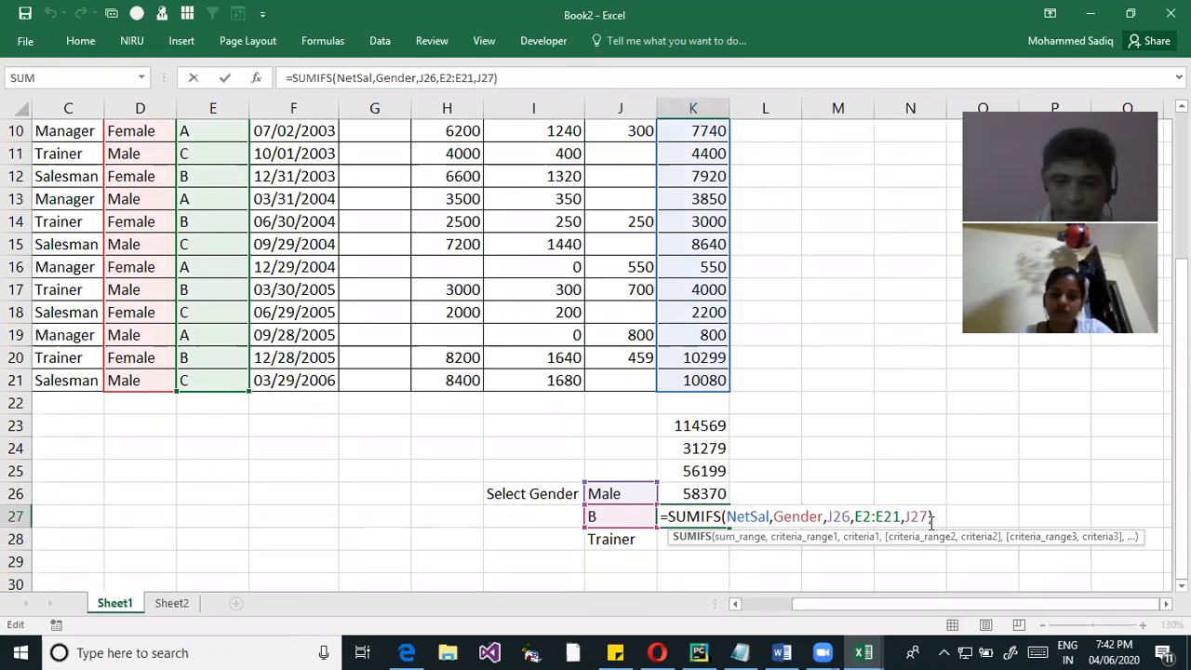
left_click(948, 517)
key("BackSpace")
type(",")
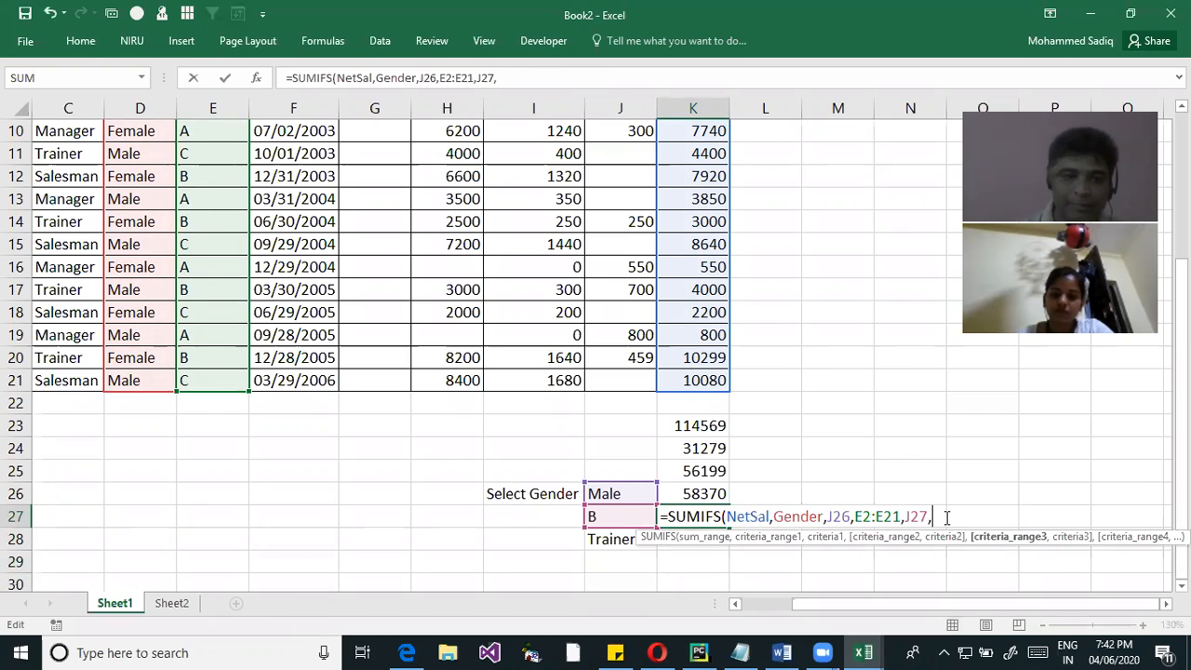
scroll(67, 391, "up", 3)
left_click_drag(60, 151, 375, 541)
scroll(596, 353, "down", 3)
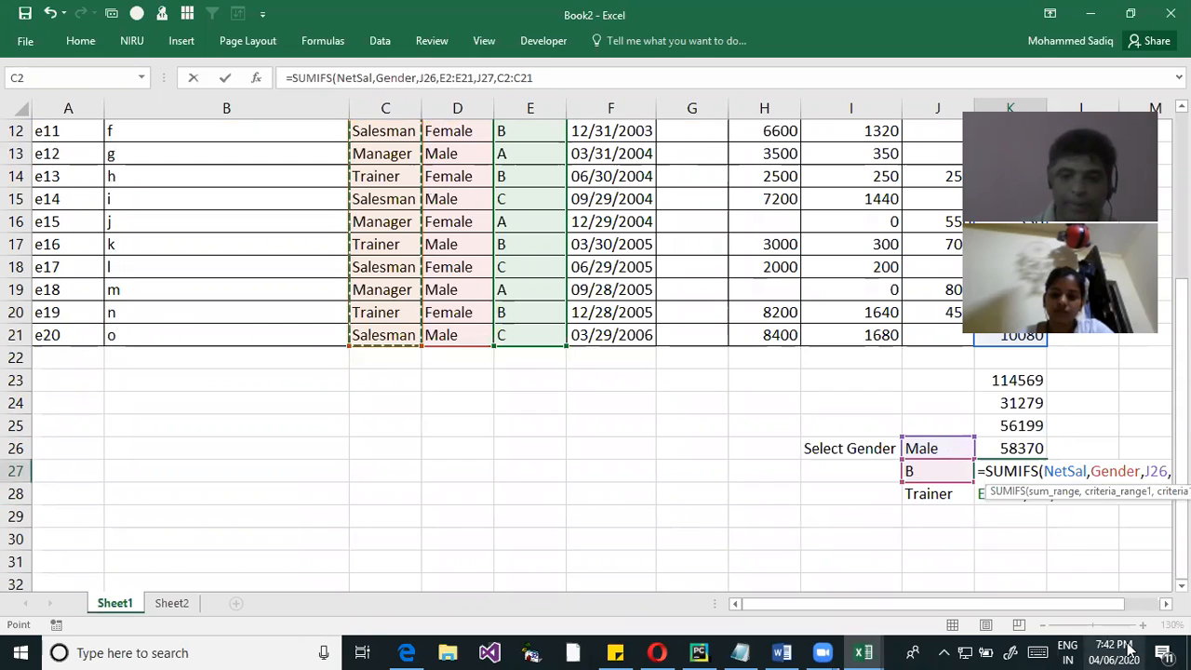
Complete K27's SUMIFS with J28 as the criterion for the job range
type(",")
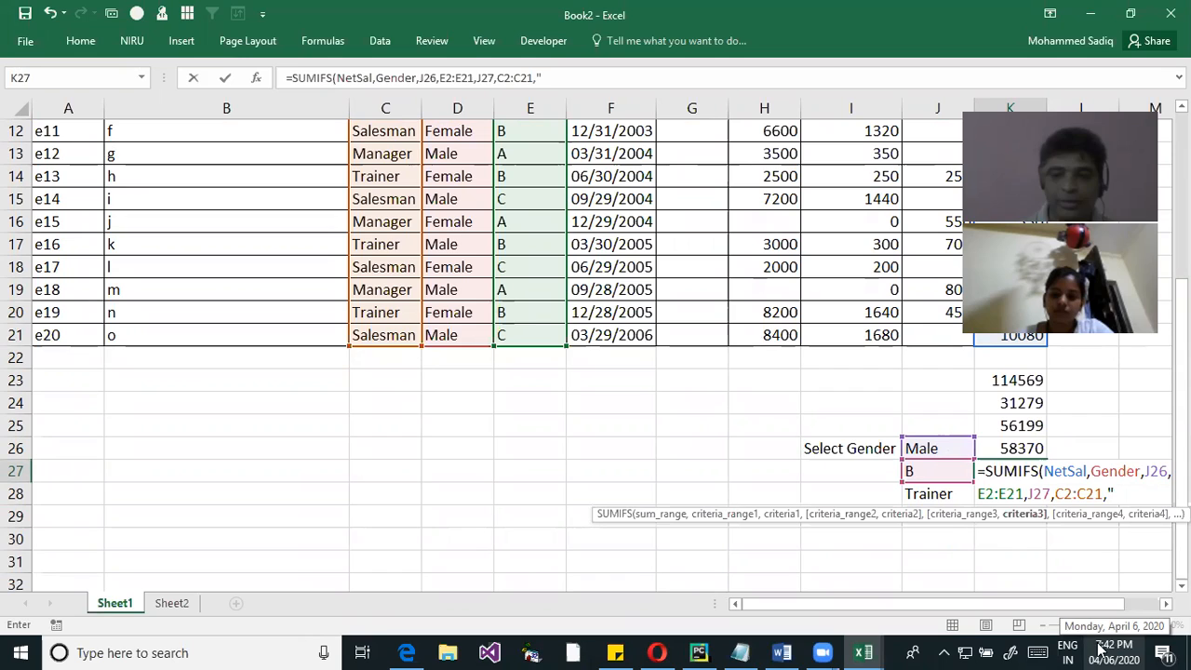
left_click(927, 494)
type(")")
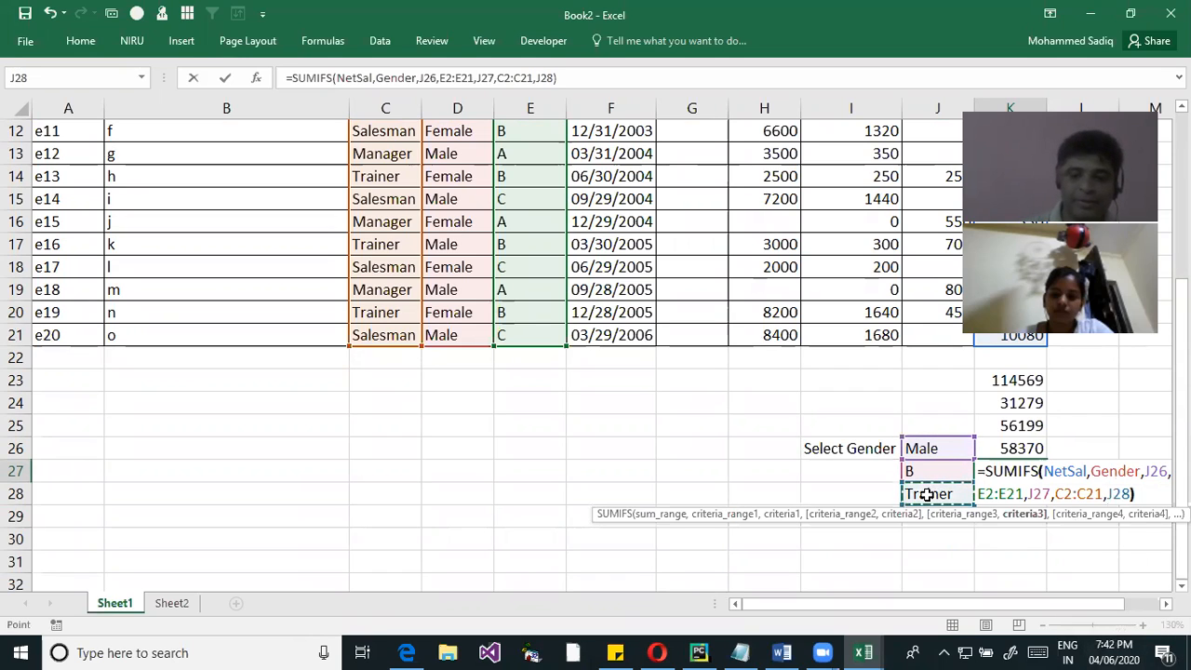
key("Return")
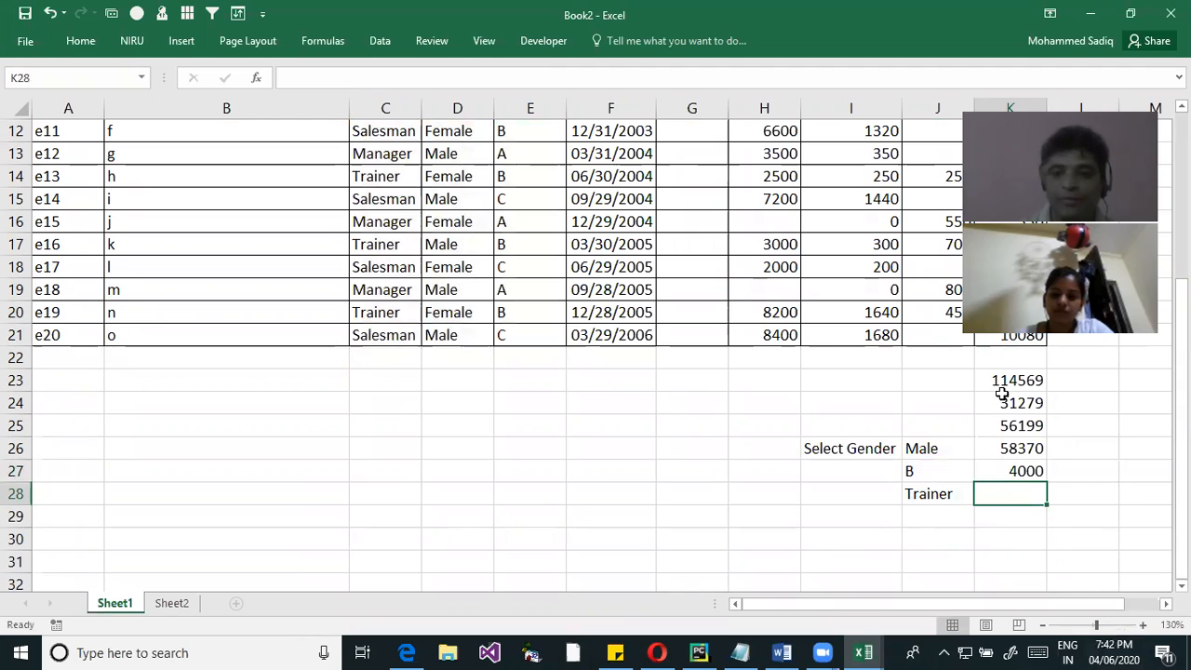
Review K27's SUMIFS formula, checking its gender, grade and job criteria against J26, J27 and J28
double_click(1024, 471)
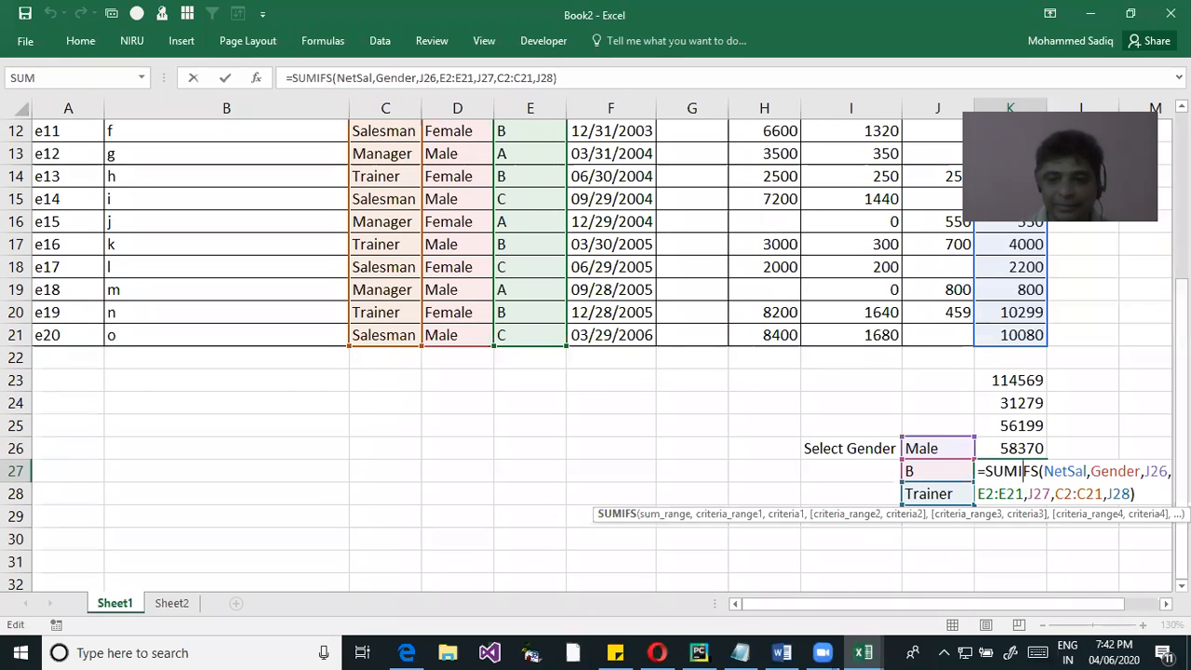
scroll(963, 216, "right", 3)
left_click(633, 469)
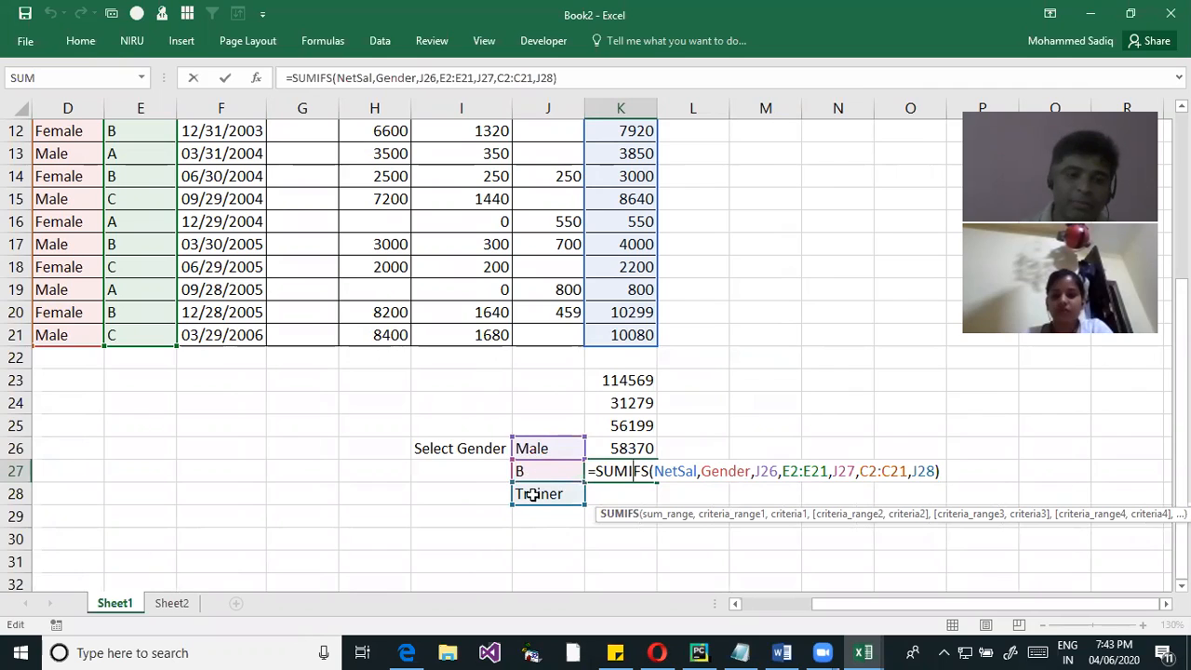
left_click(942, 472)
left_click(569, 470)
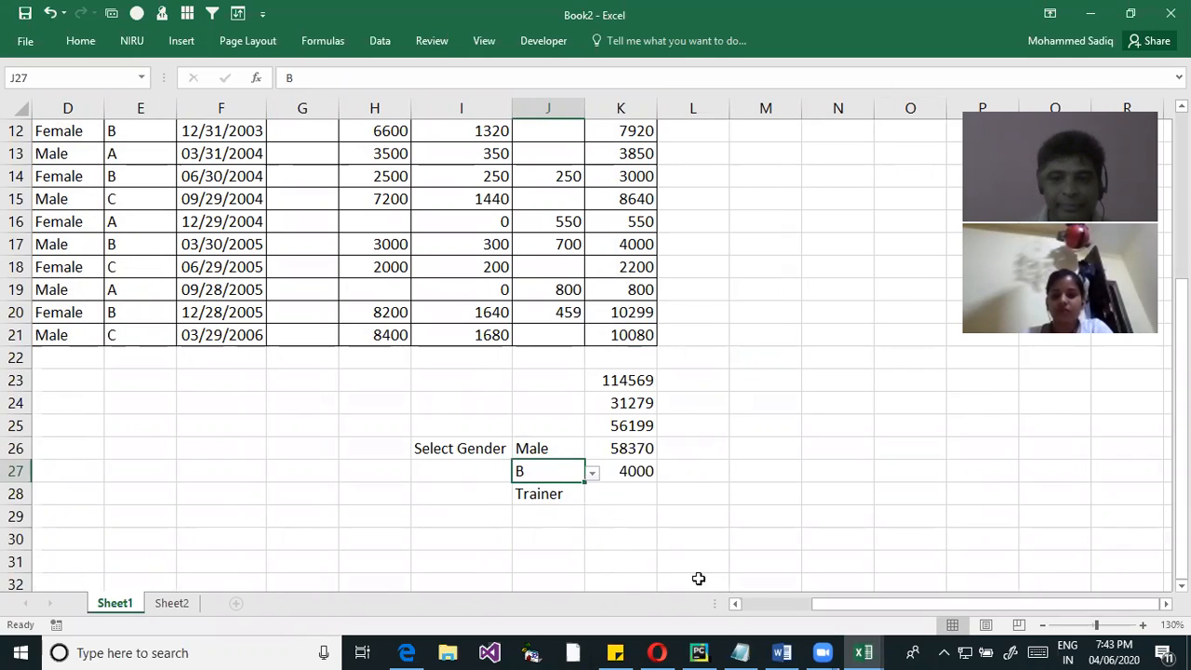
left_click(624, 472)
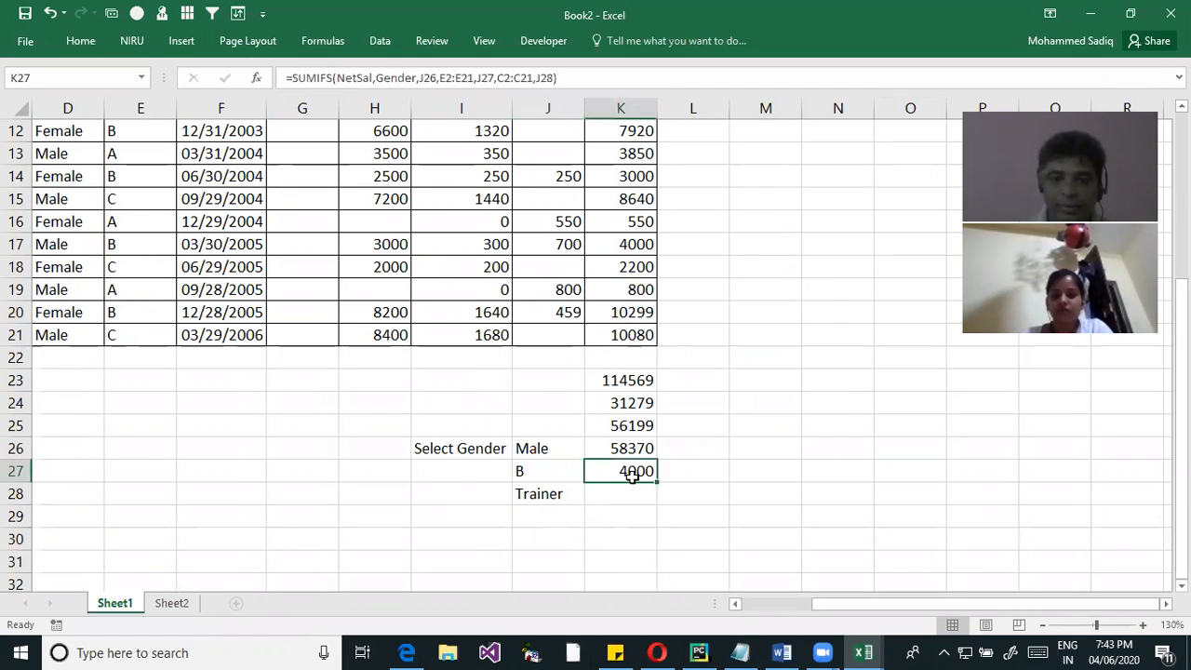
left_click(536, 477)
left_click(543, 493)
left_click(545, 472)
left_click(642, 471)
double_click(642, 471)
Compare the single-condition SUMIF in K26 with the multi-condition SUMIFS in K27 and the totals above them
left_click(618, 450)
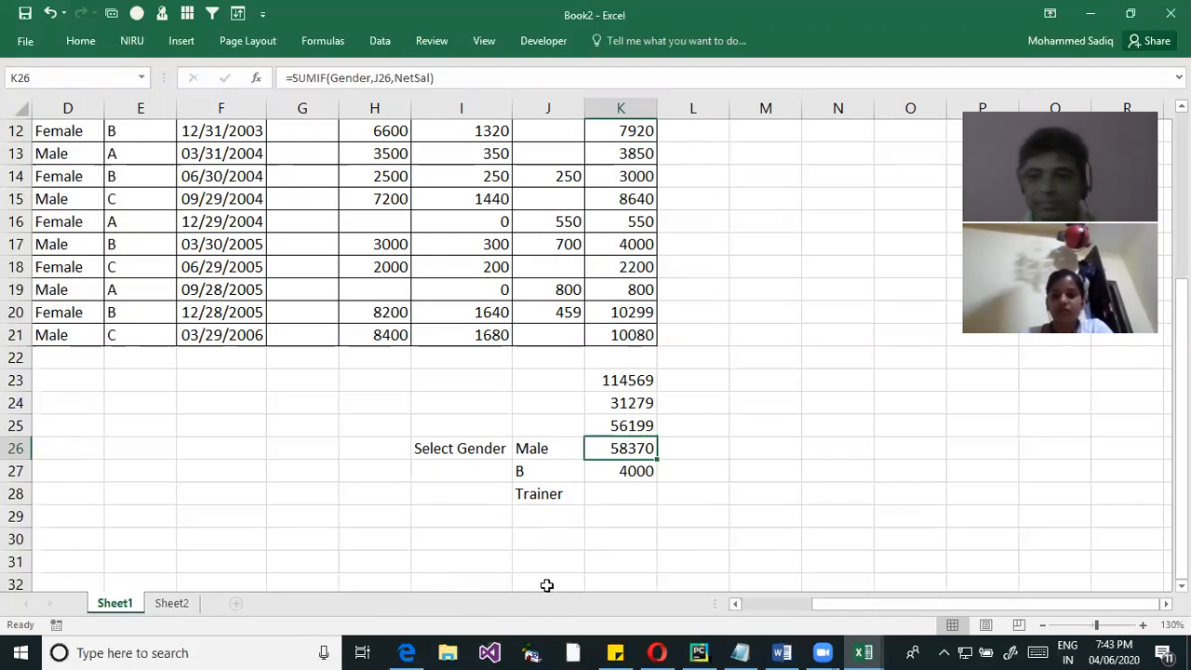
left_click(627, 471)
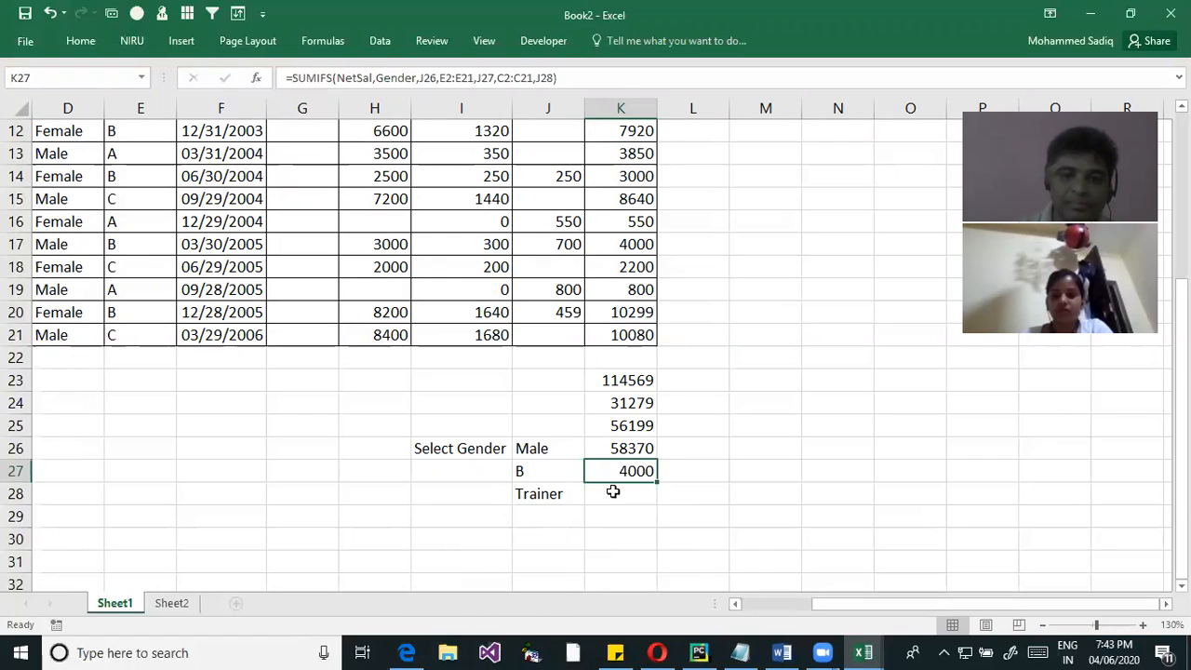
left_click(551, 496)
left_click(637, 457)
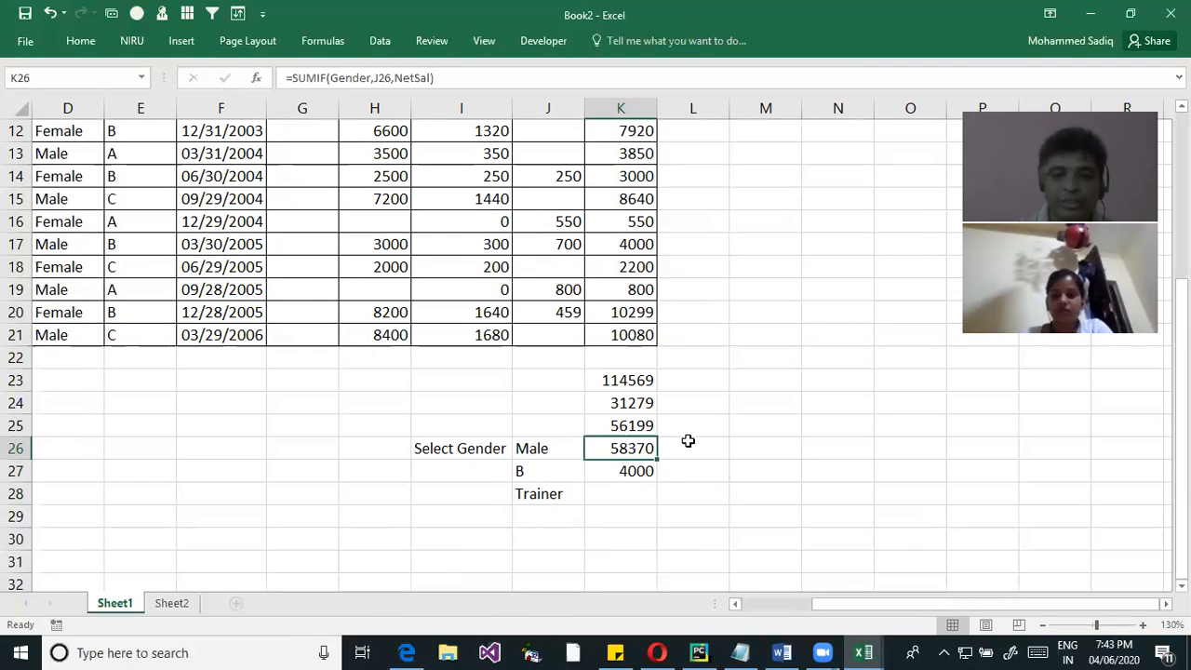
key("Up")
key("Up")
key("Up")
double_click(636, 471)
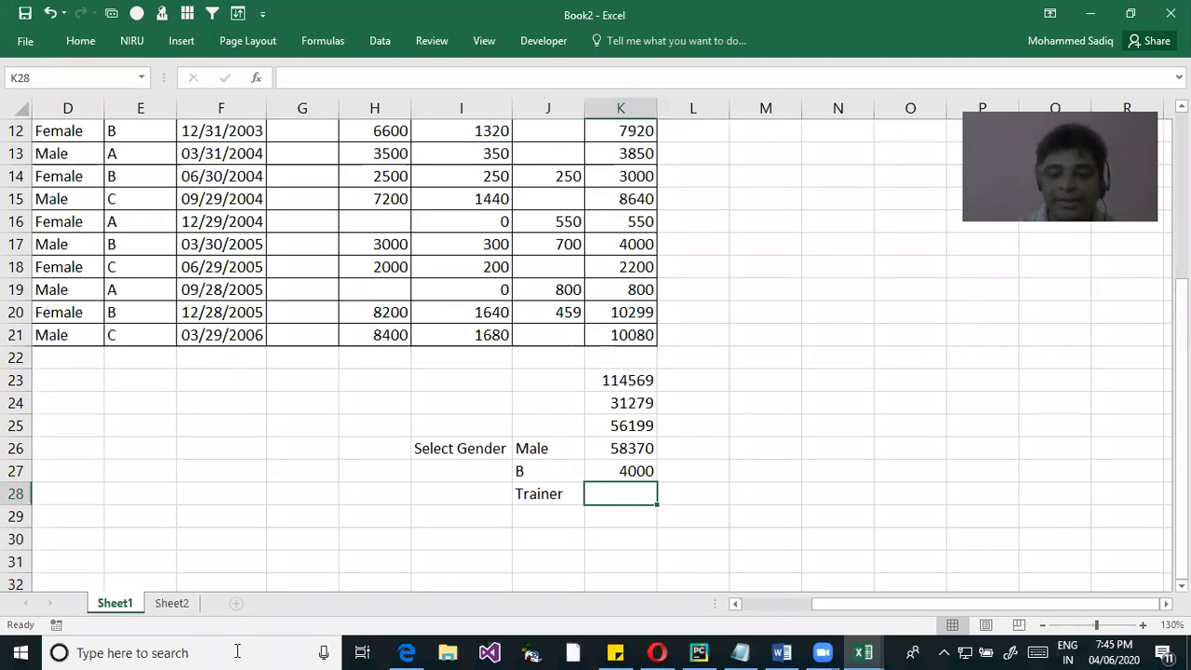
Switch to Notepad and add Sumifs below Sumif, followed by a blank line and AVerage
left_click(734, 449)
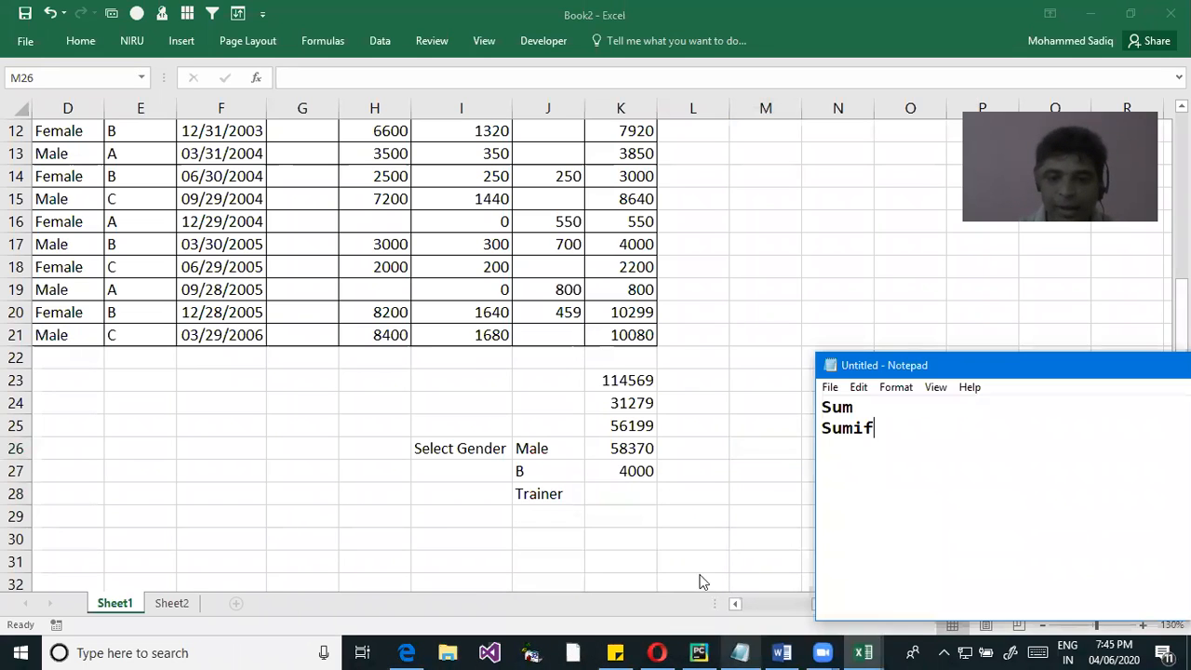
left_click(741, 652)
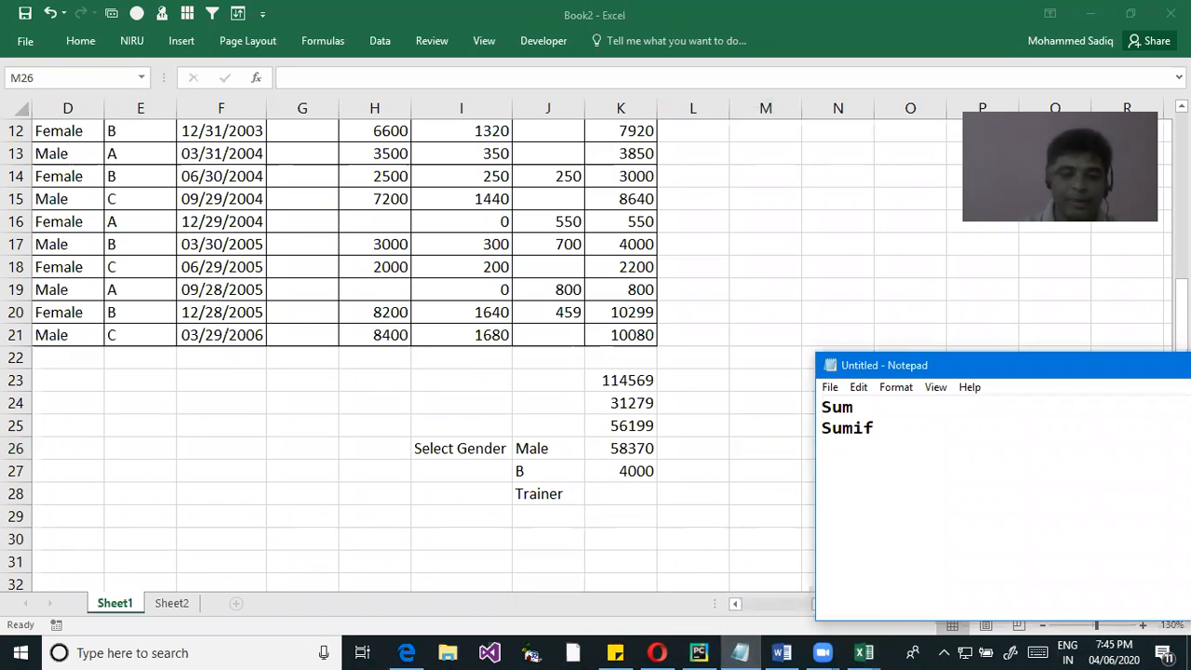
type("Sumifs")
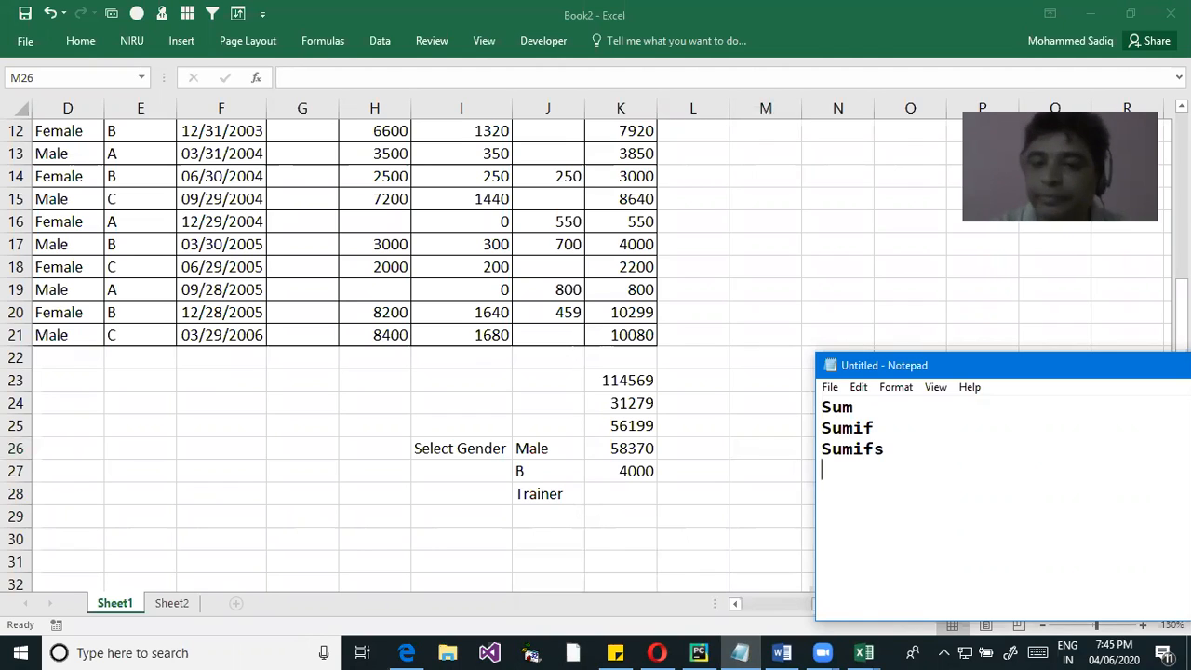
type("erage")
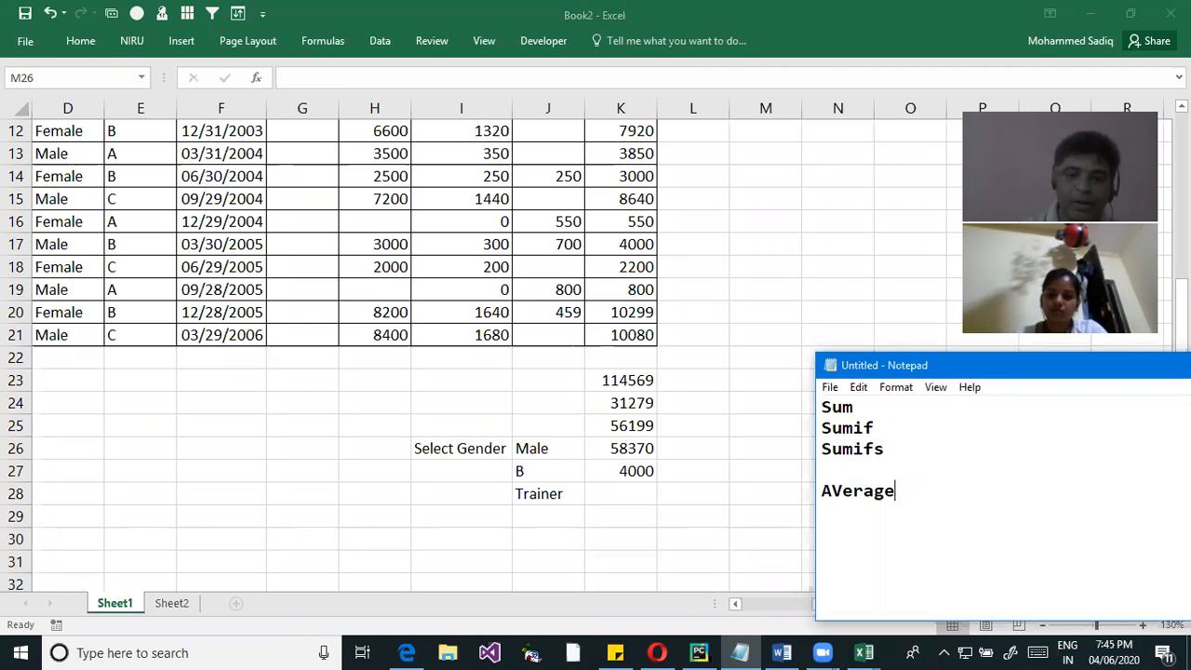
Switch back to Excel and enter an AVERAGE of the NetSal range in L23
key("alt+Tab")
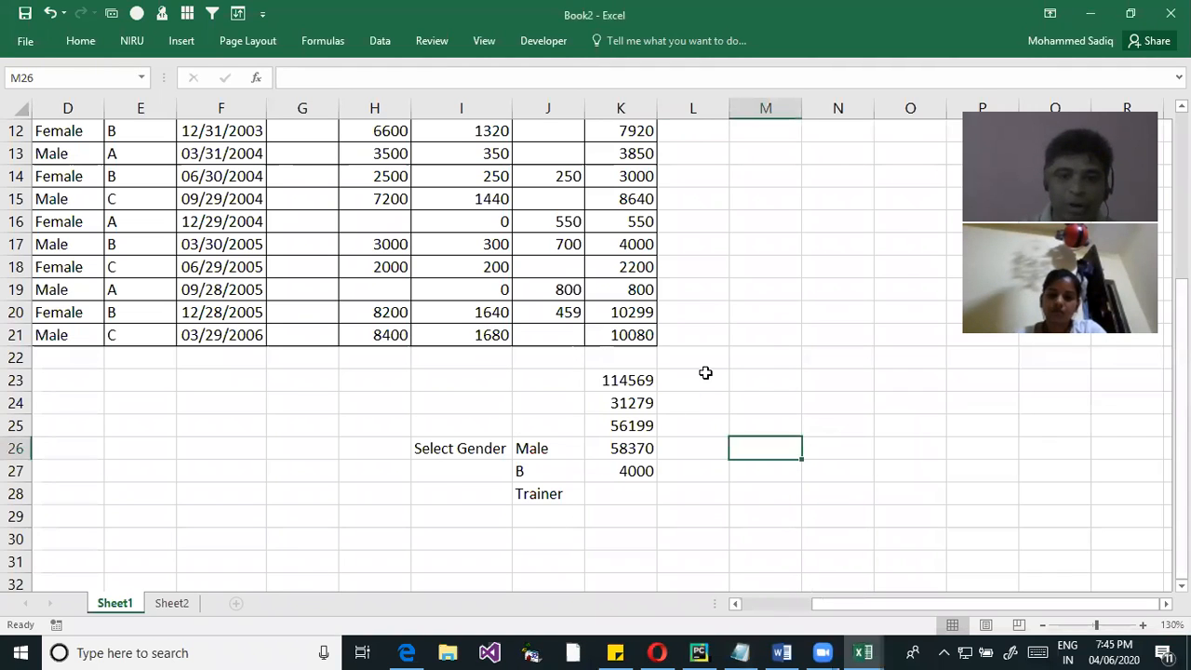
left_click(704, 377)
scroll(671, 456, "up", 4)
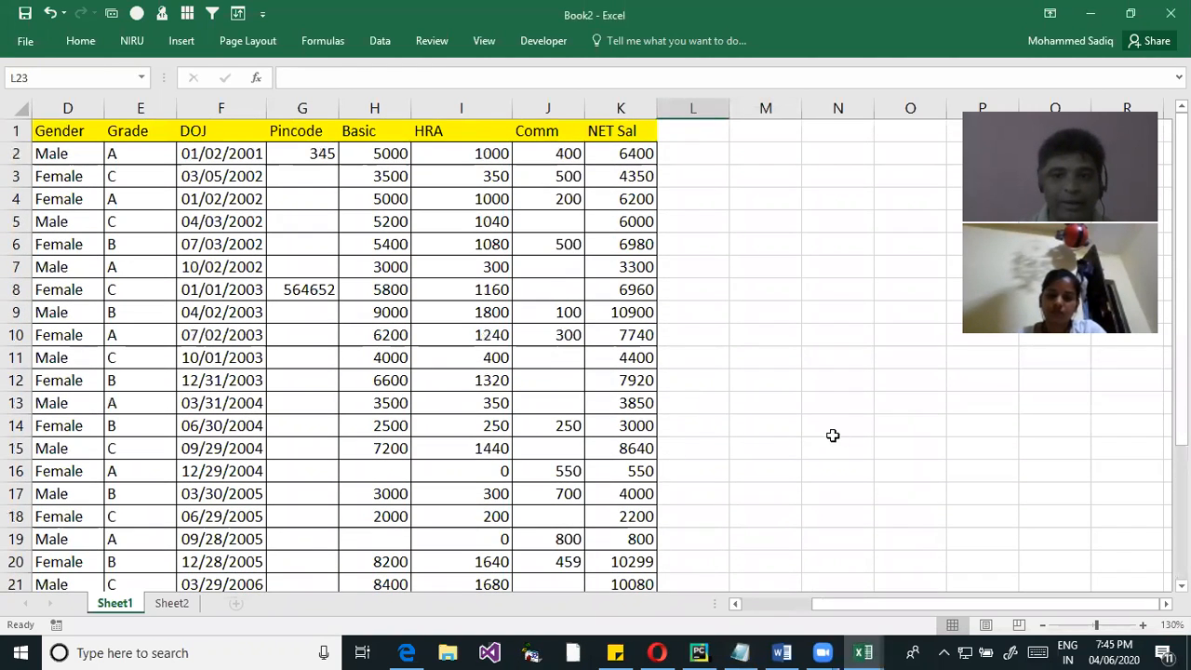
scroll(792, 430, "down", 1, "ctrl")
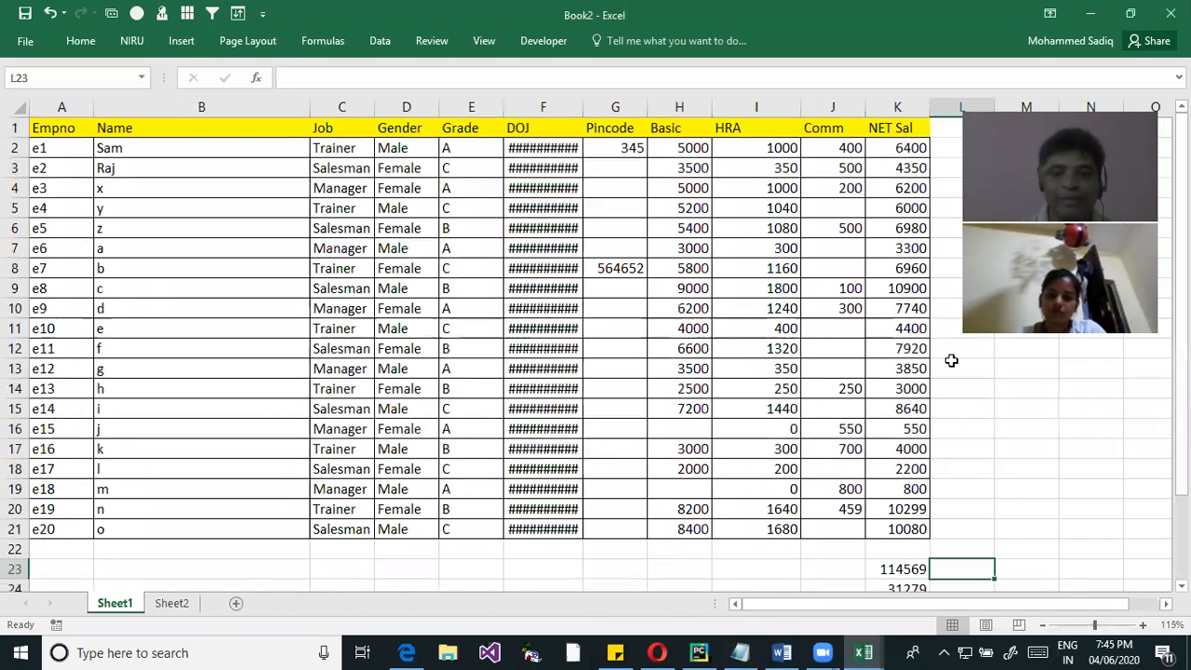
scroll(529, 532, "right", 2)
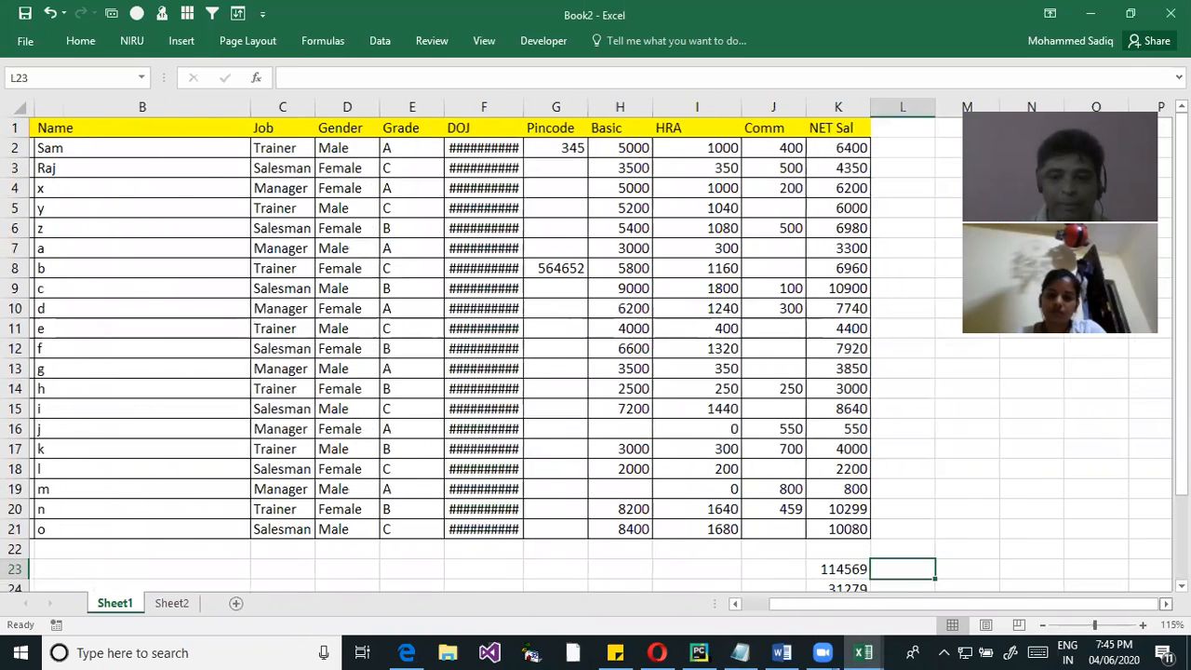
type("=ave")
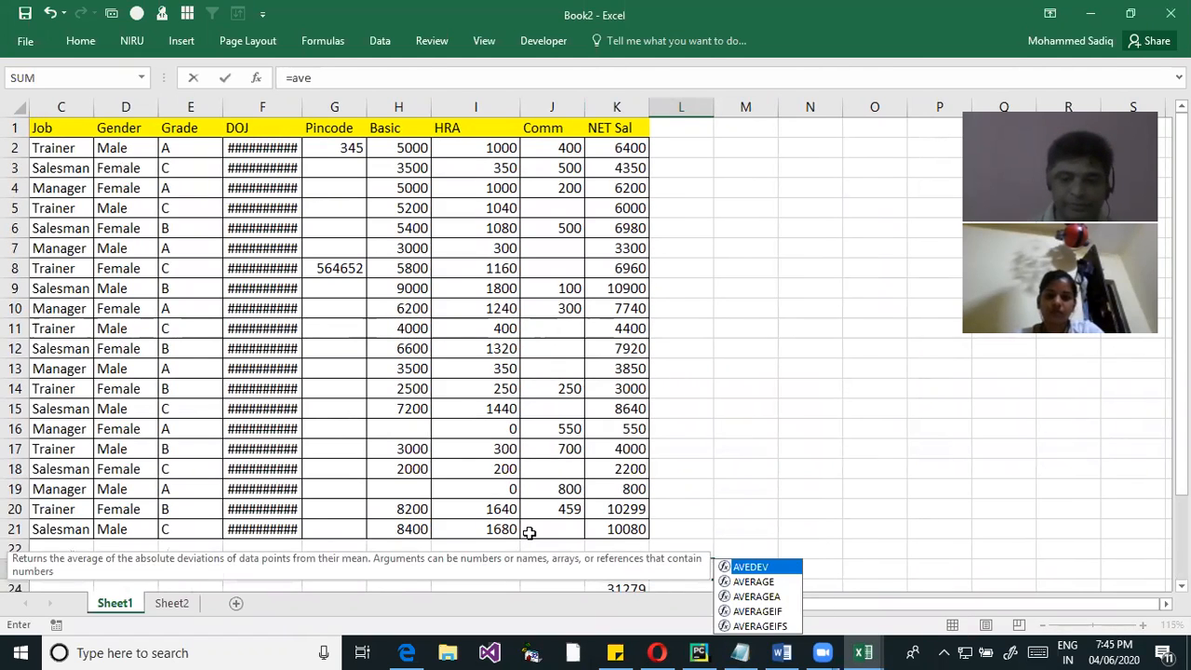
key("Down")
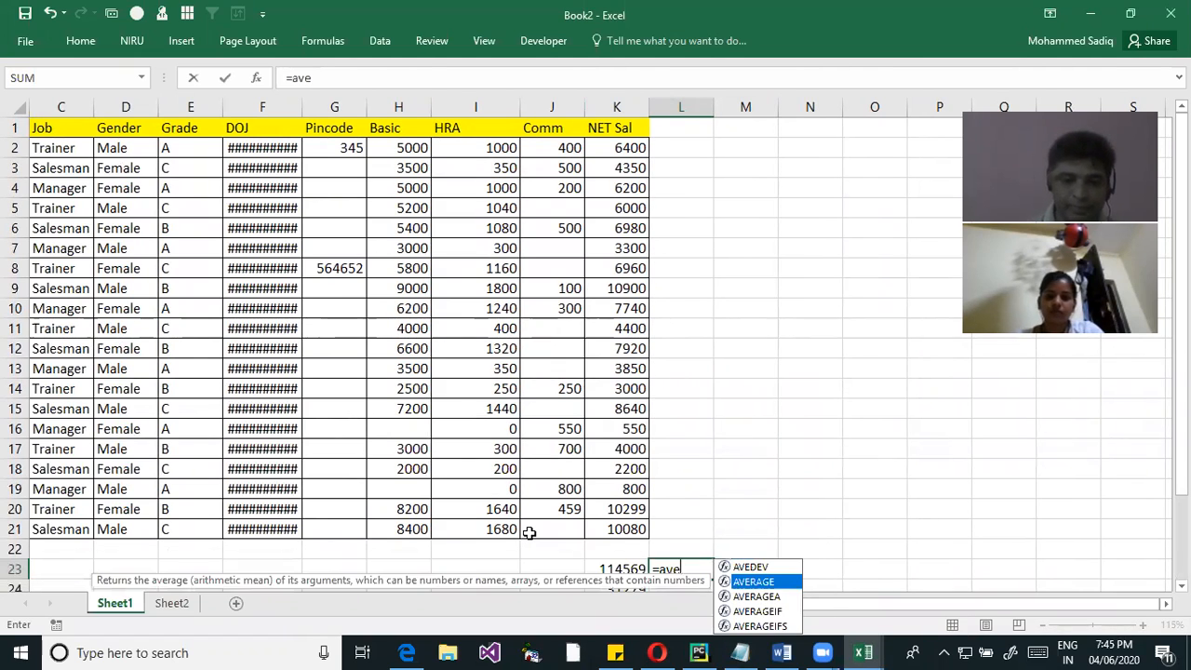
key("Tab")
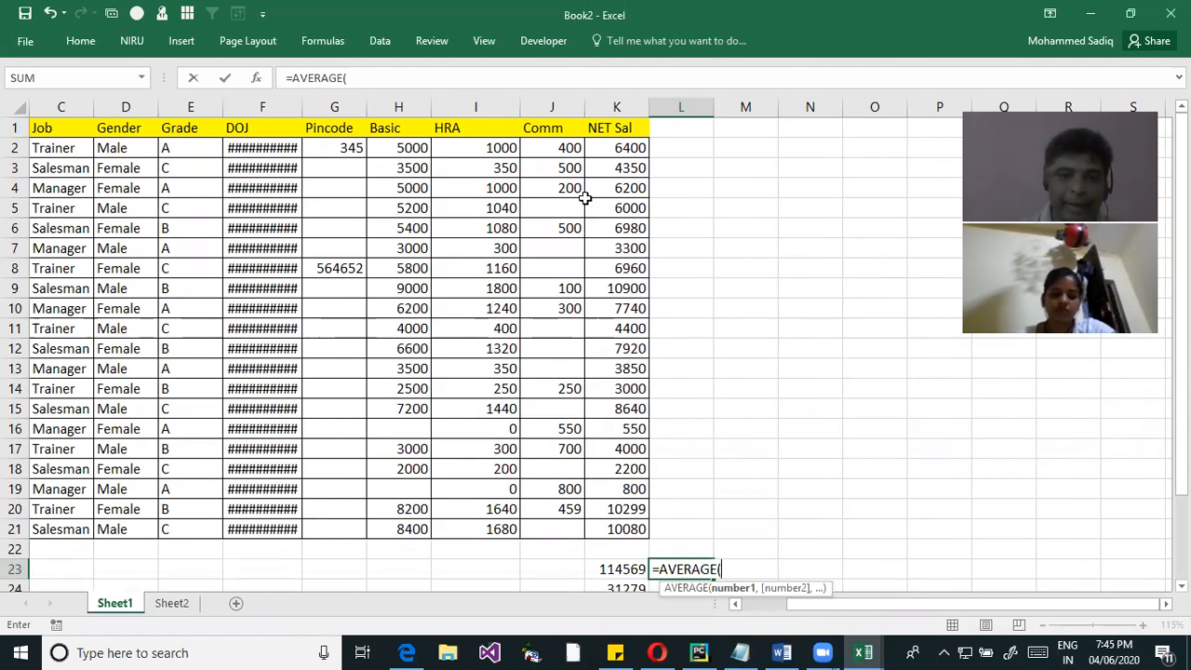
left_click_drag(640, 147, 620, 532)
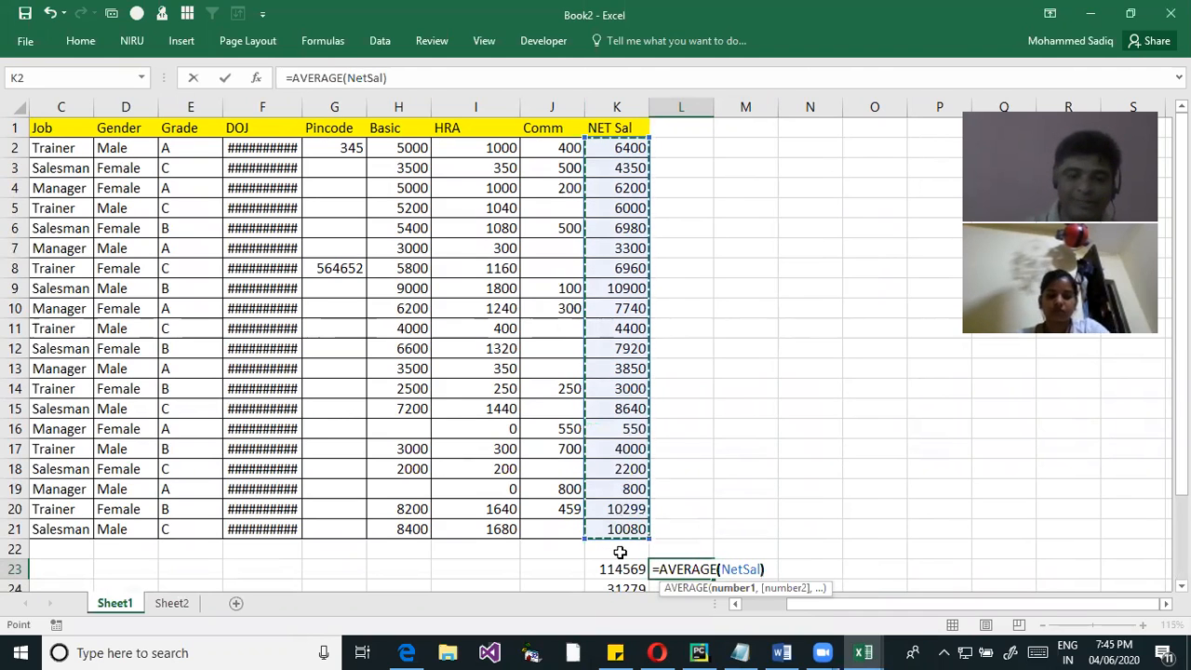
type(")")
key("Return")
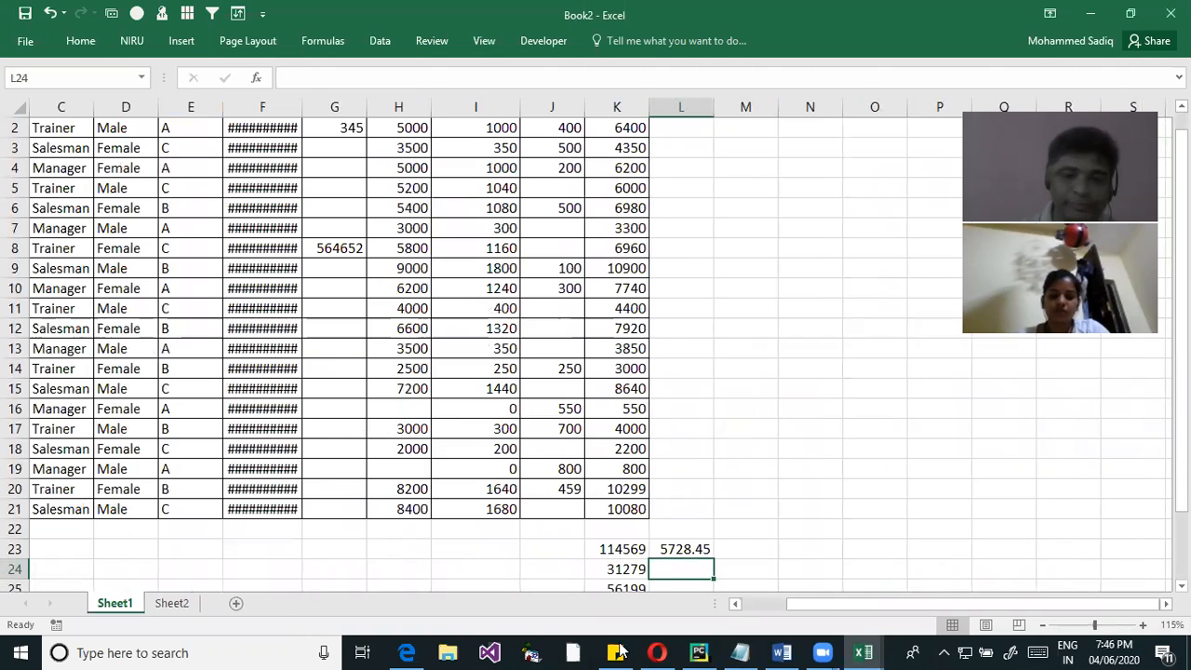
Check the average and sum of K2:K21 against the formulas in L23 and K23
scroll(680, 516, "up", 1)
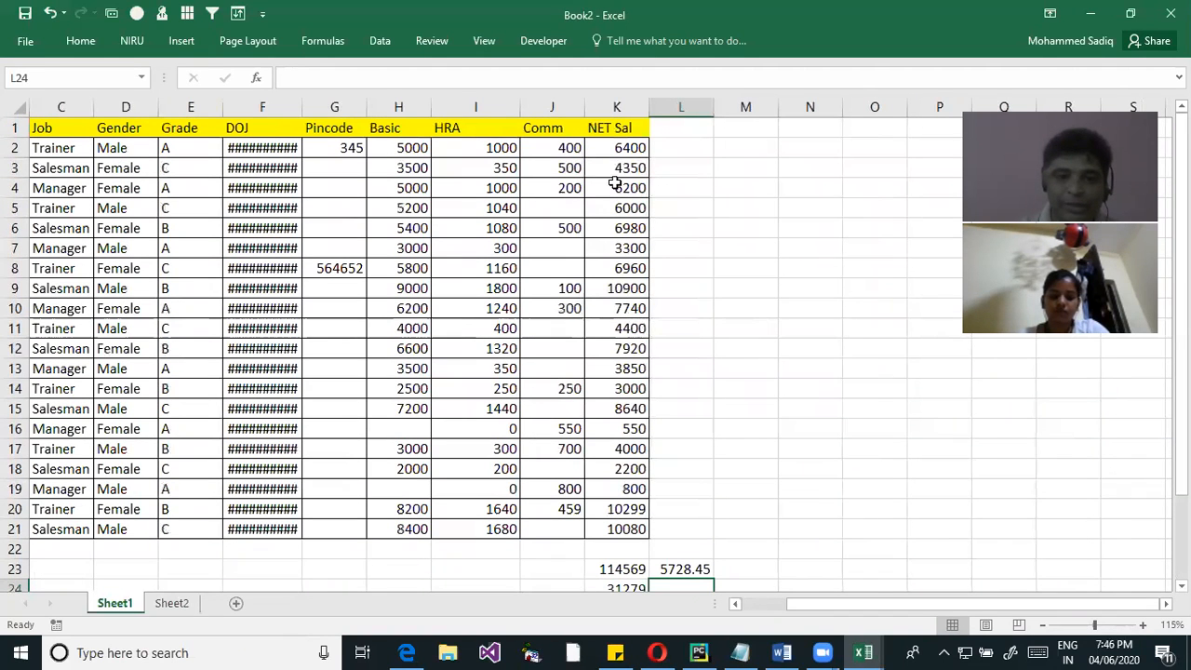
left_click_drag(621, 155, 631, 532)
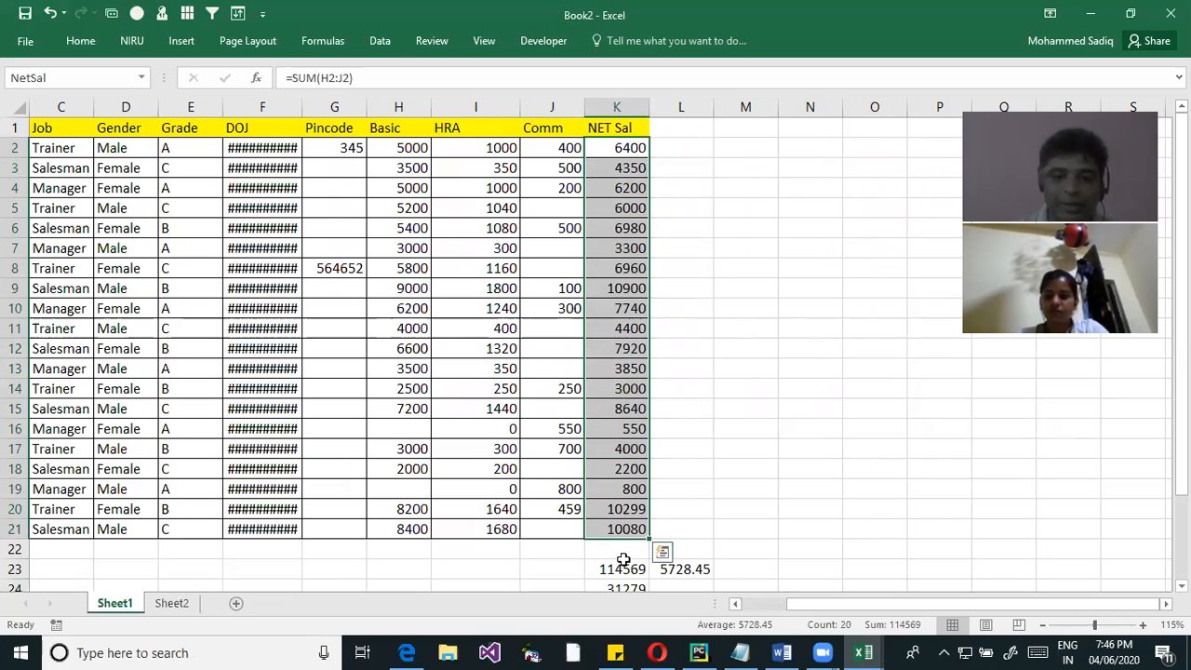
left_click(624, 572)
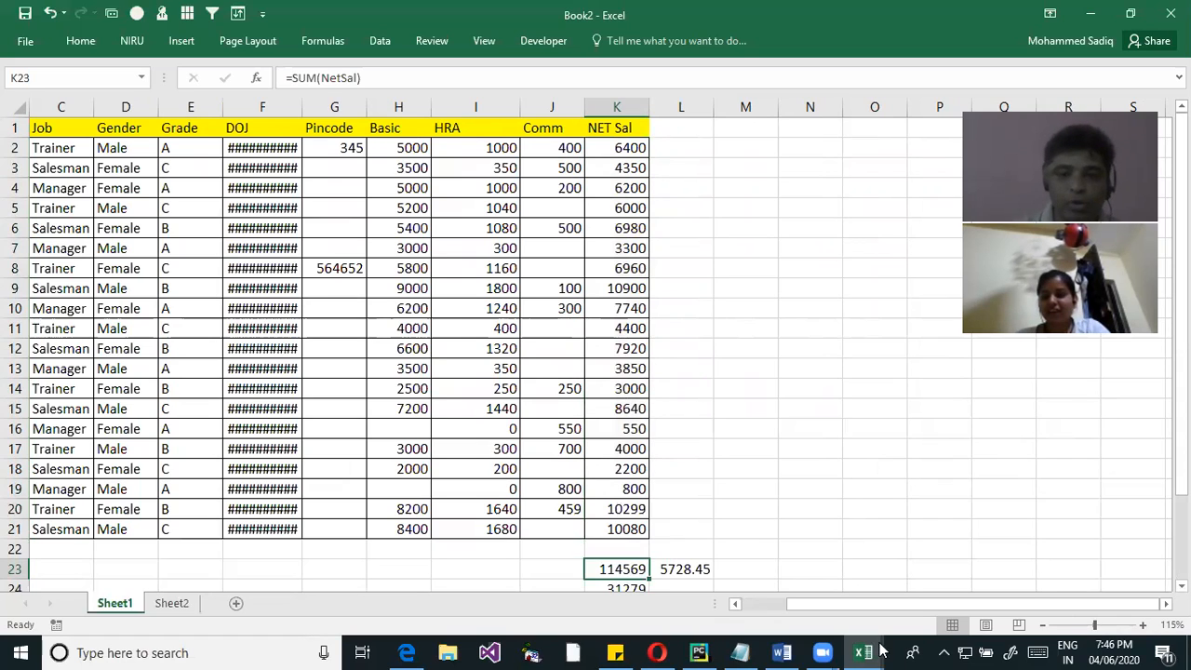
left_click(685, 568)
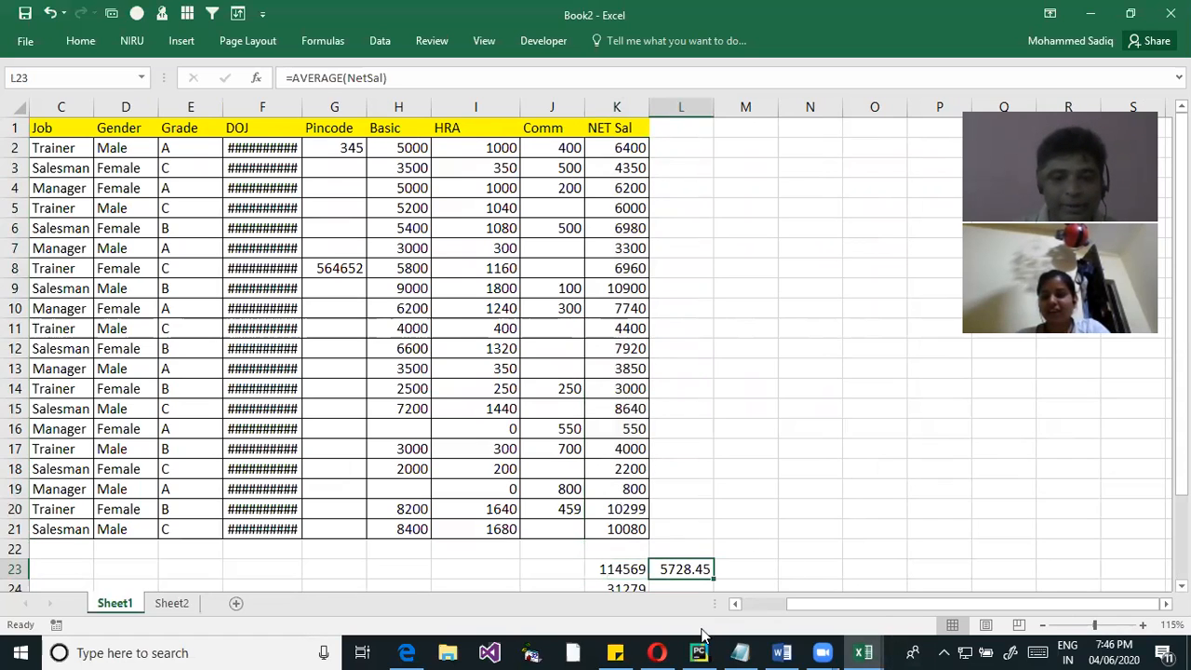
left_click(623, 574)
Calculate the average manually in J23 by dividing the total in K23 by 20
scroll(627, 561, "down", 1)
left_click(578, 508)
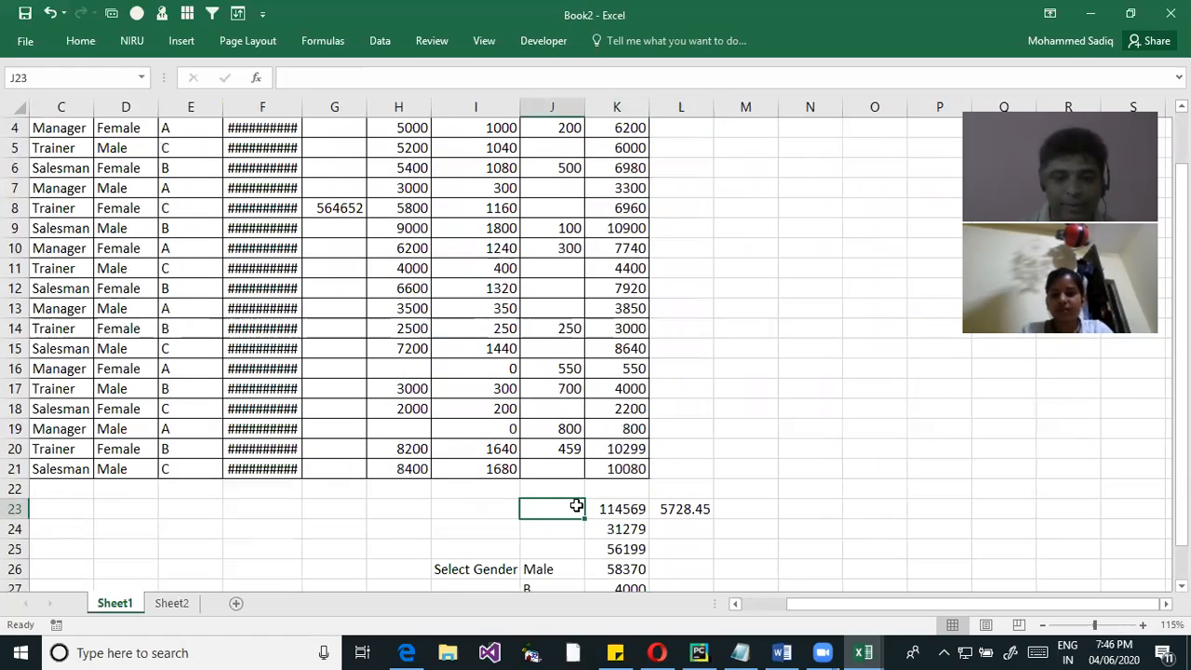
type("=")
key("Right")
type("/20")
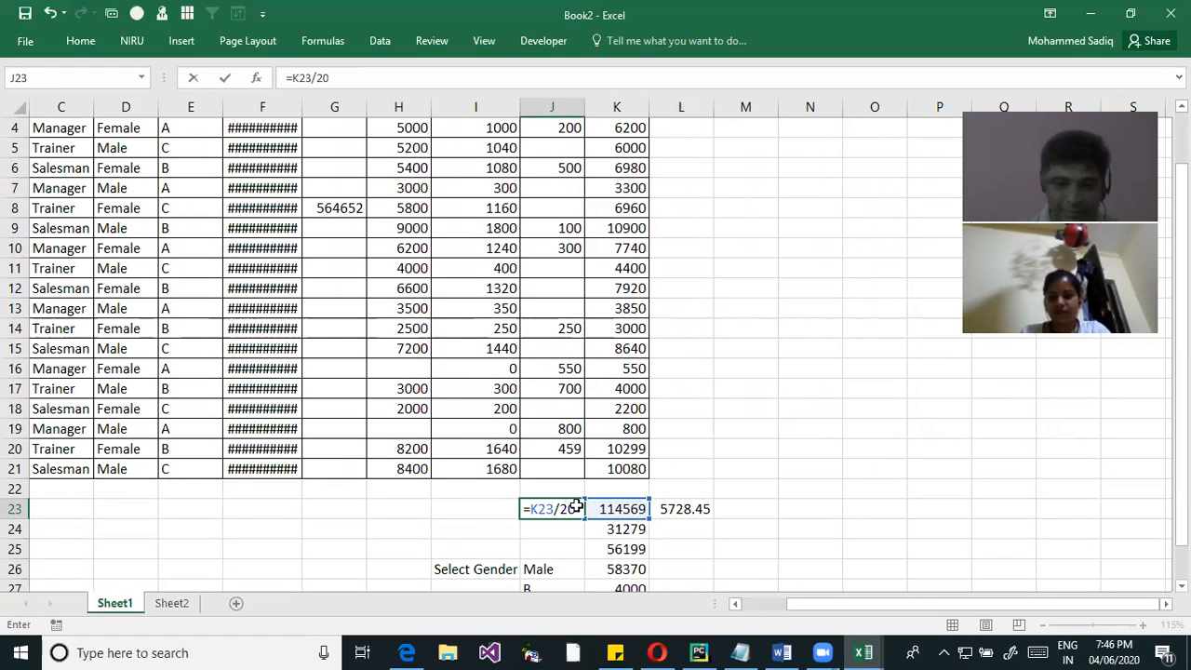
key("Return")
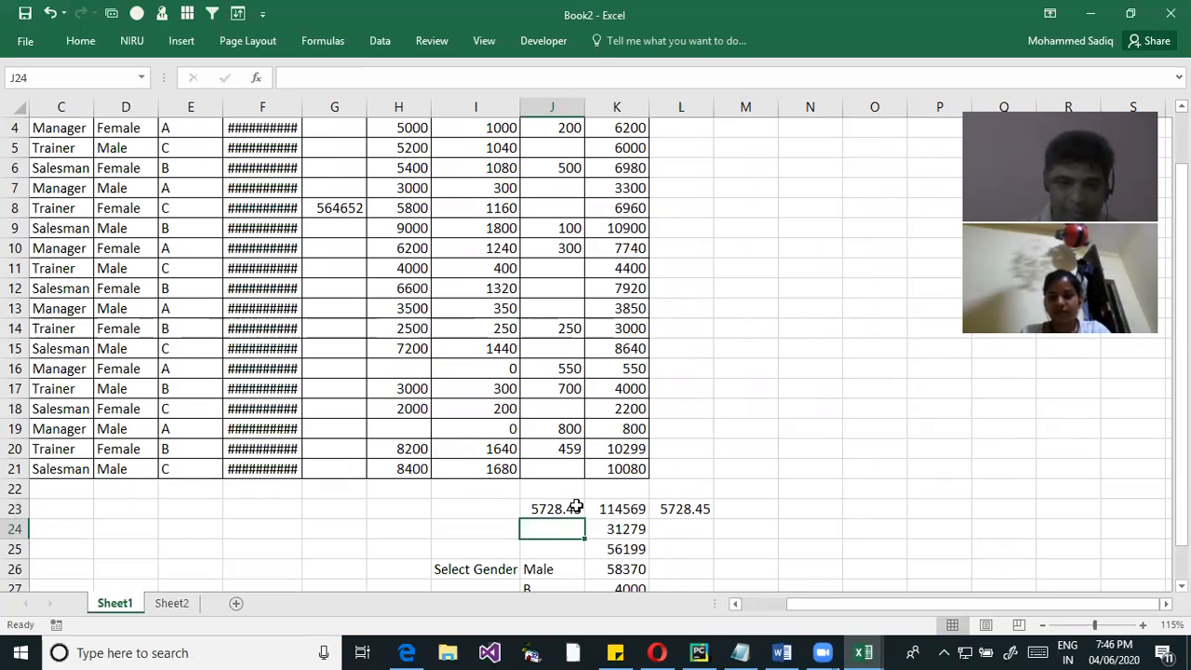
Replace the NET Sal formula in K7 with the text Ab
left_click(694, 511)
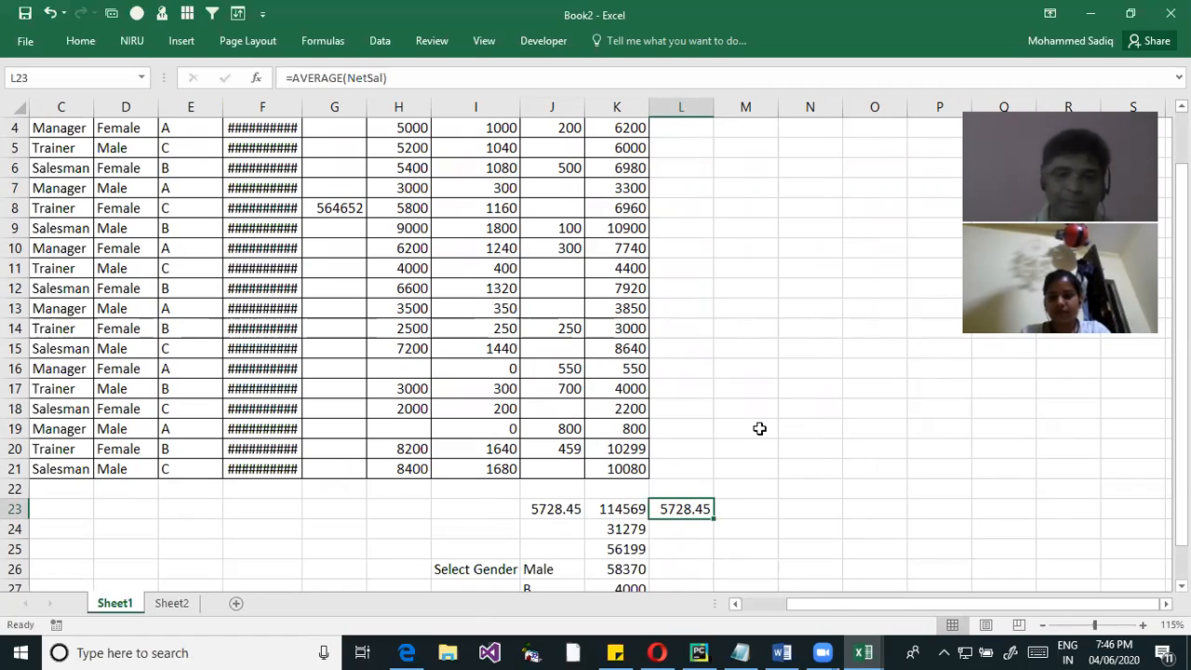
scroll(710, 385, "up", 1)
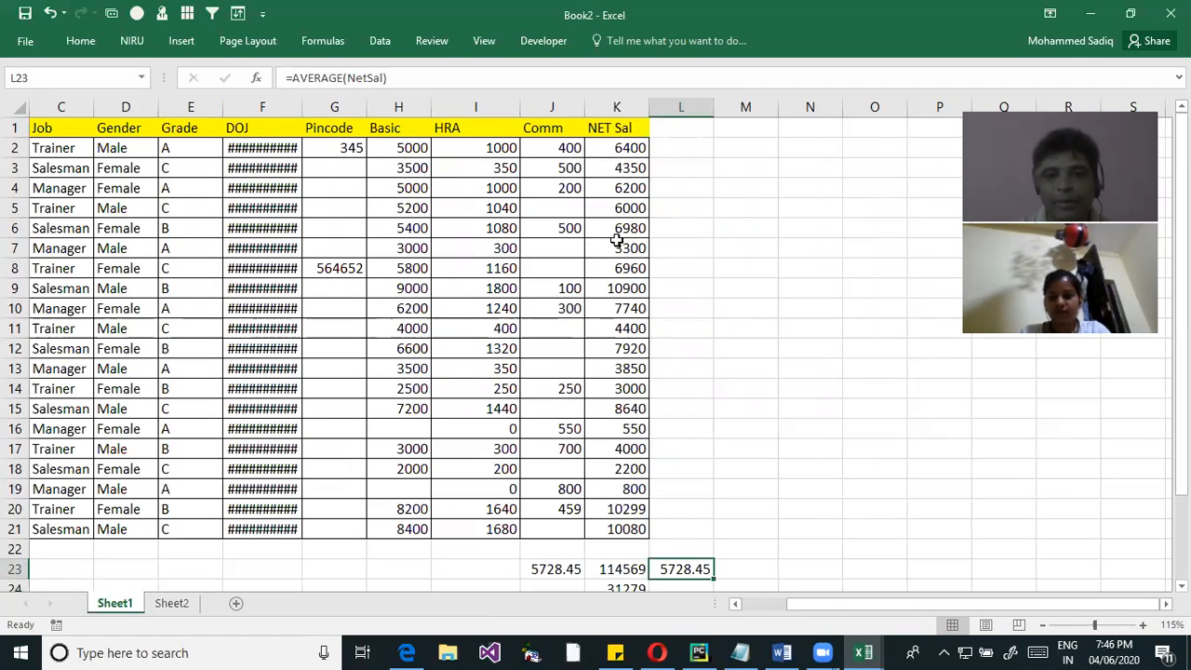
left_click(612, 247)
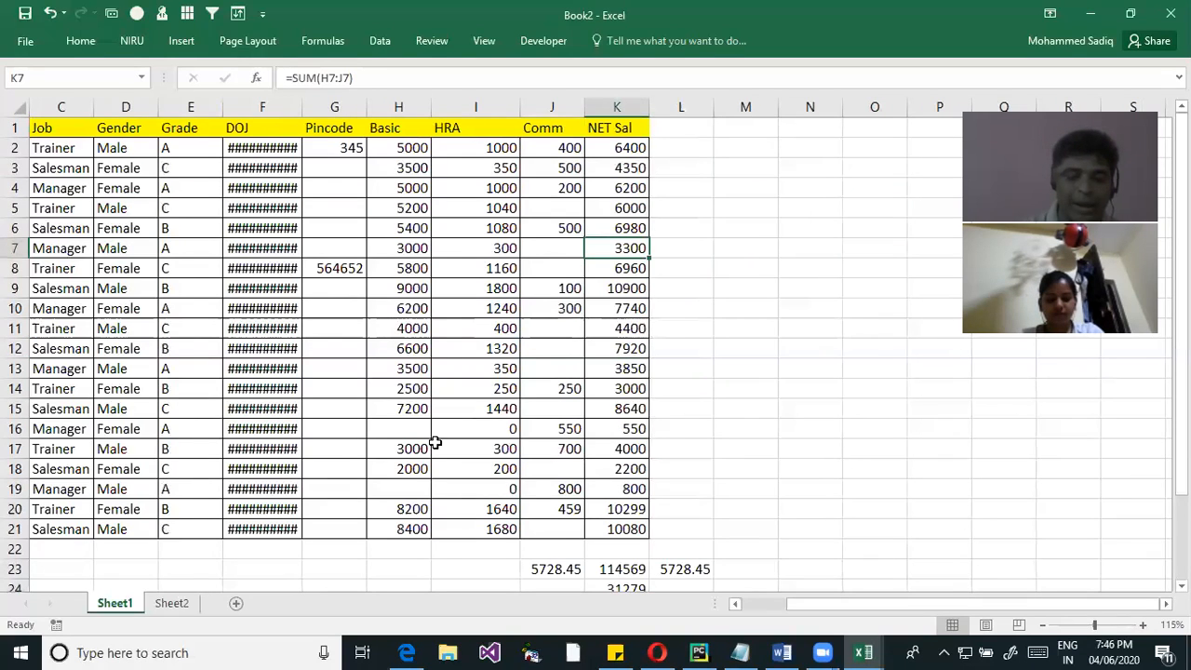
type("N")
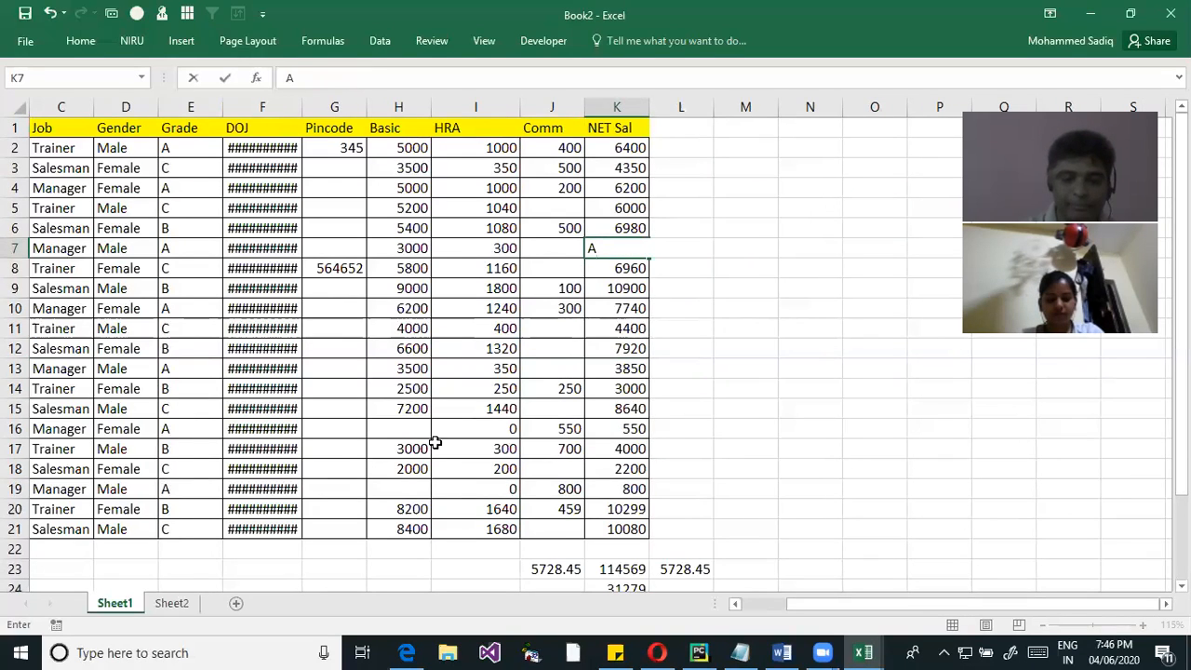
key("Return")
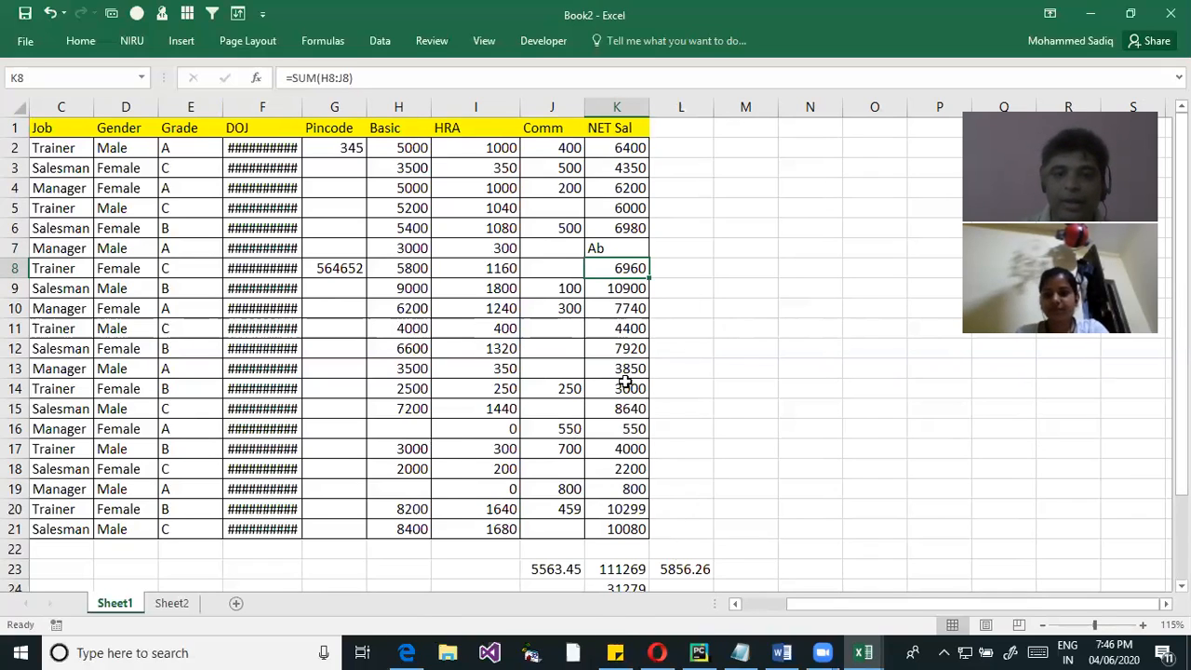
Replace the NET Sal formula in K14 with the text Ab
left_click(610, 247)
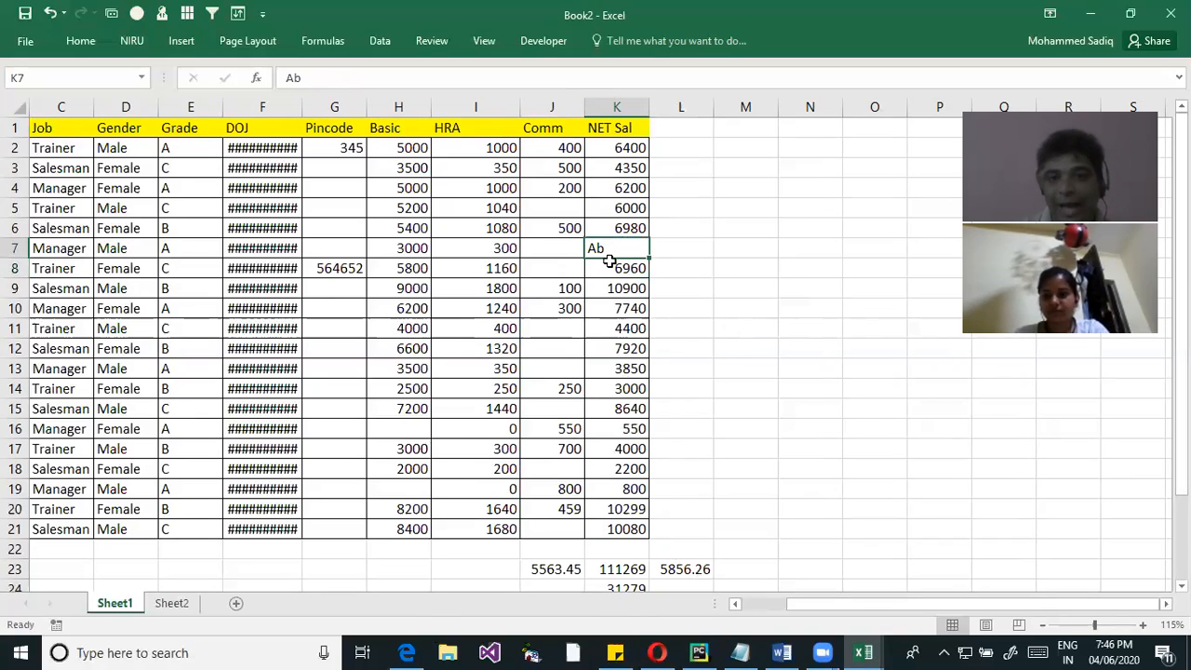
left_click(631, 388)
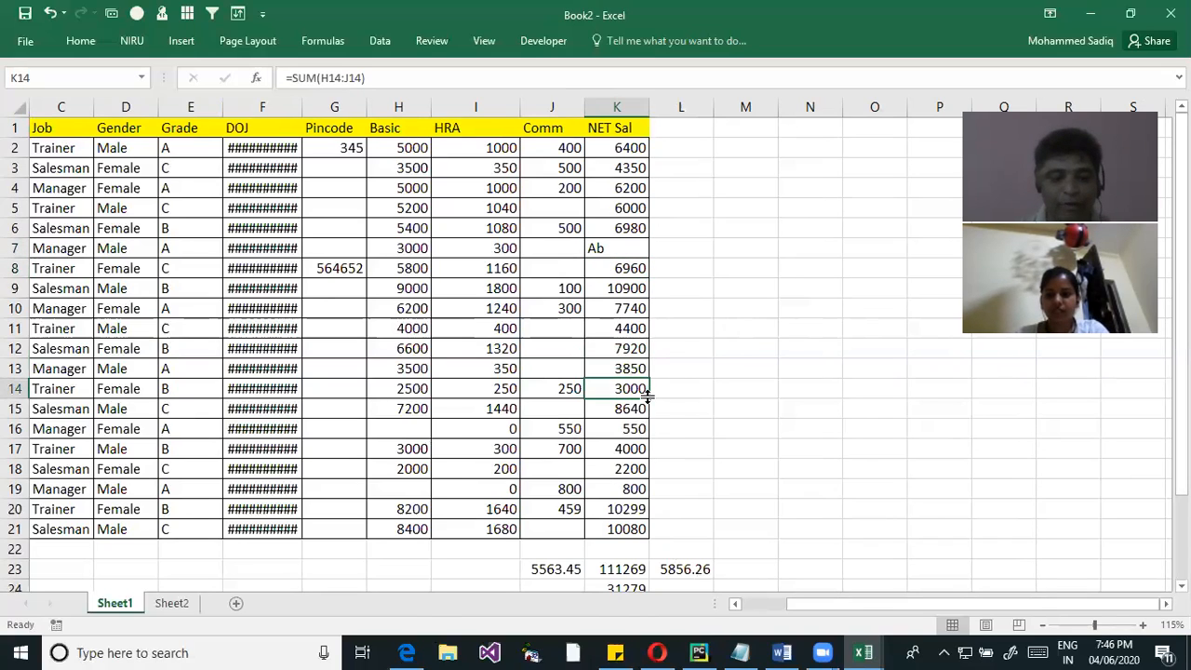
type("Ab")
key("Return")
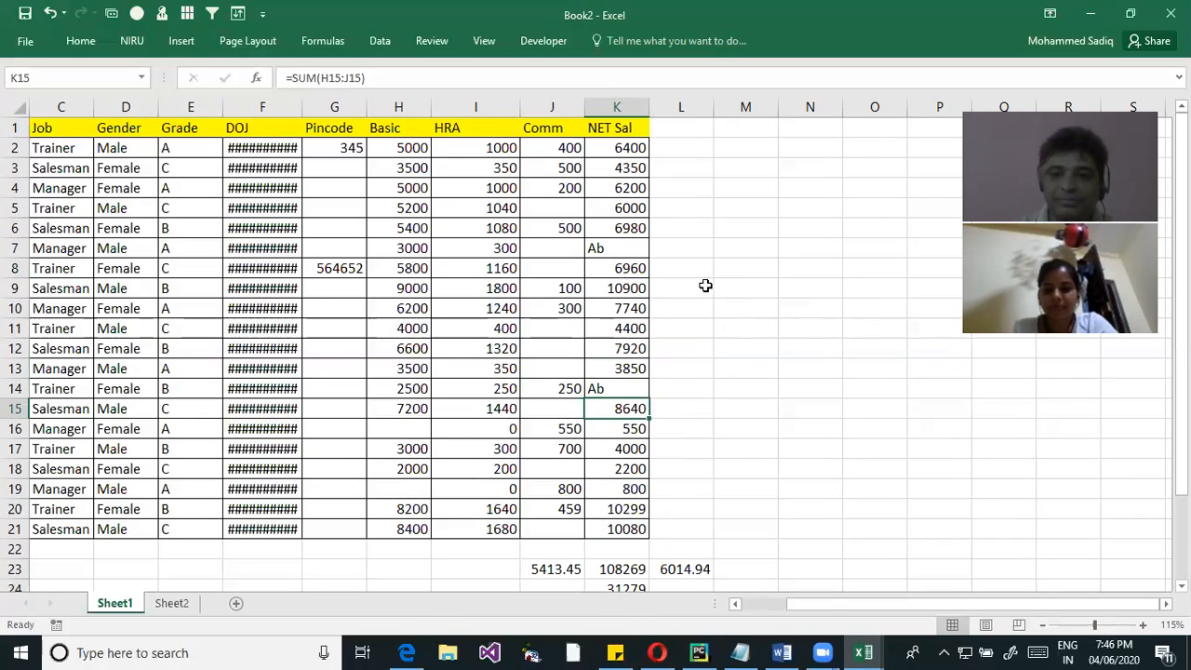
AutoFit the width of the DOJ column F to show its full dates
left_click(623, 255)
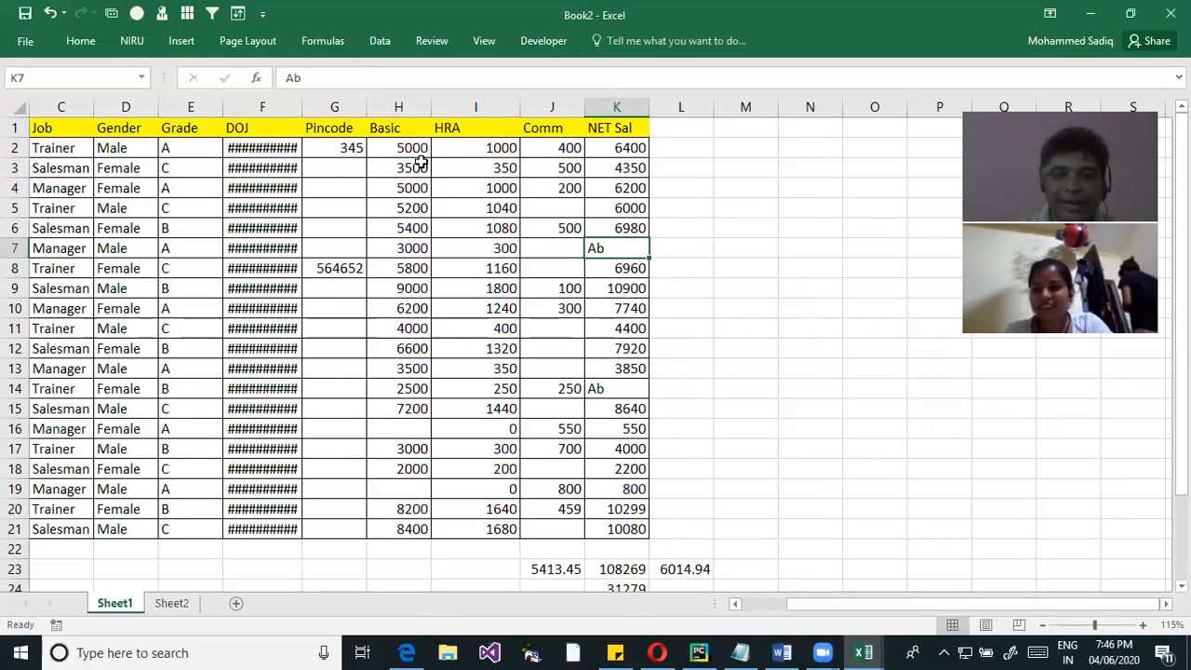
double_click(303, 107)
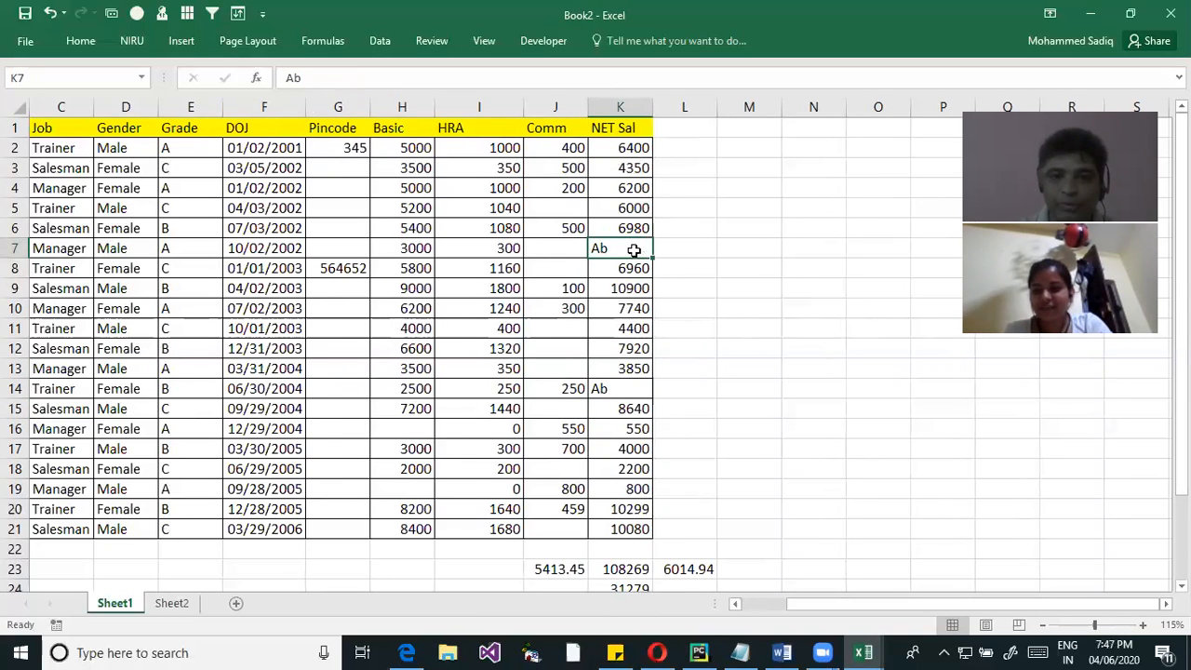
left_click(615, 391)
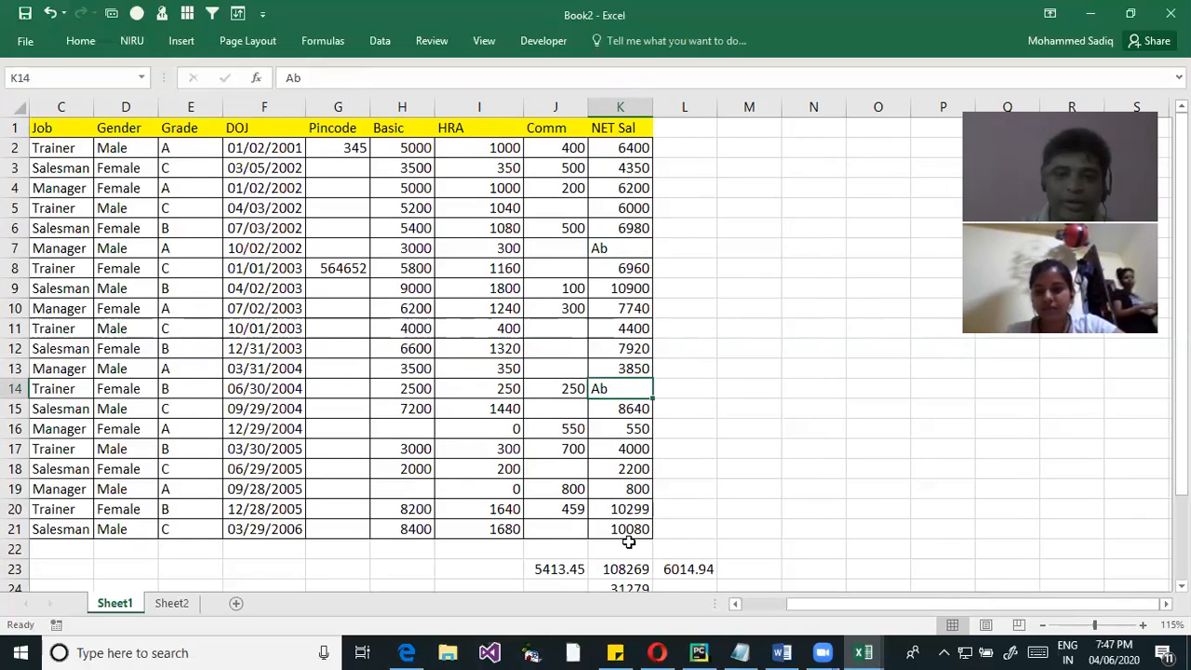
Compare the AVERAGE formula in L23 with the SUM in K23 and the manual average in J23
scroll(651, 549, "down", 1)
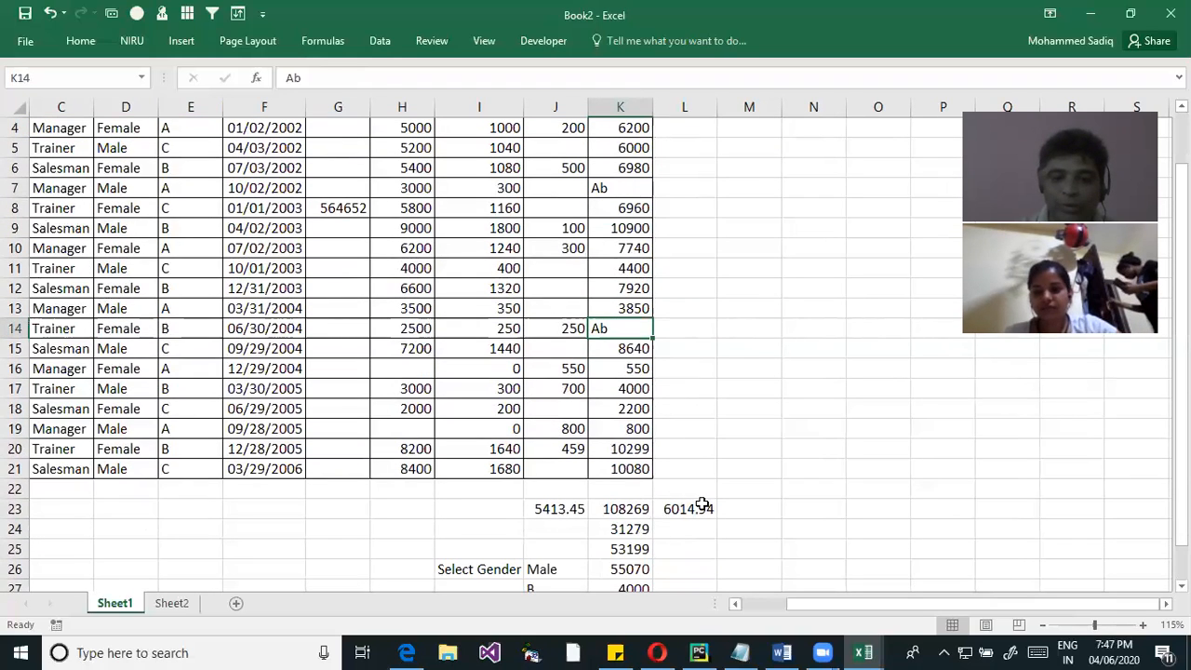
left_click(702, 507)
double_click(702, 507)
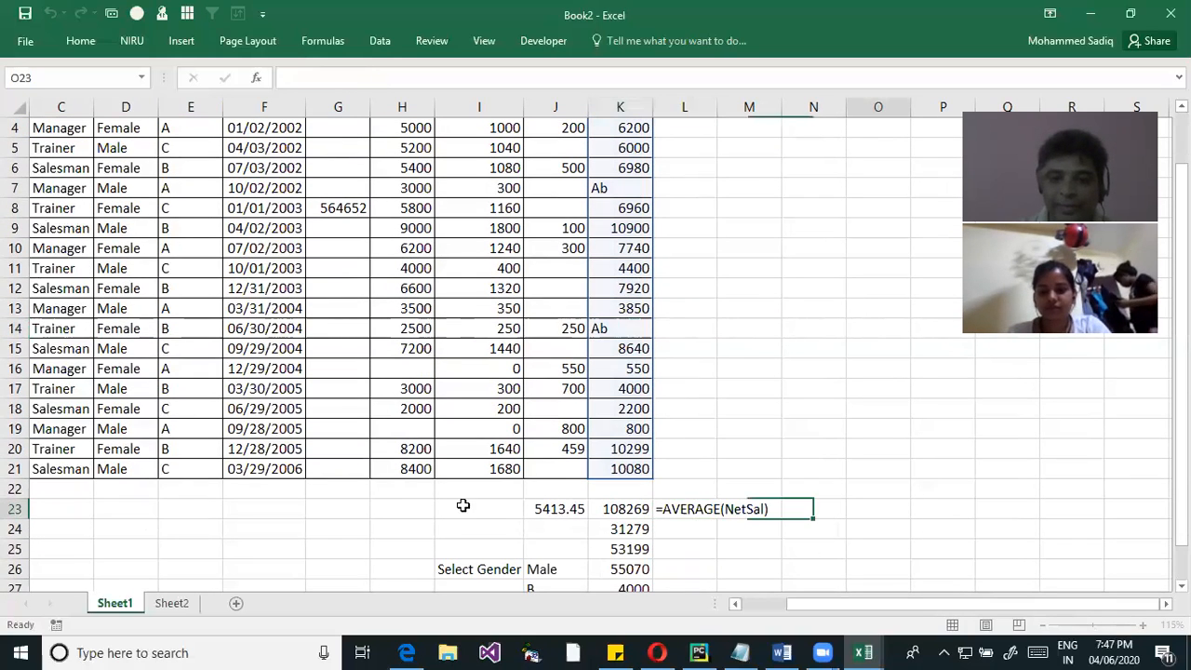
left_click(618, 508)
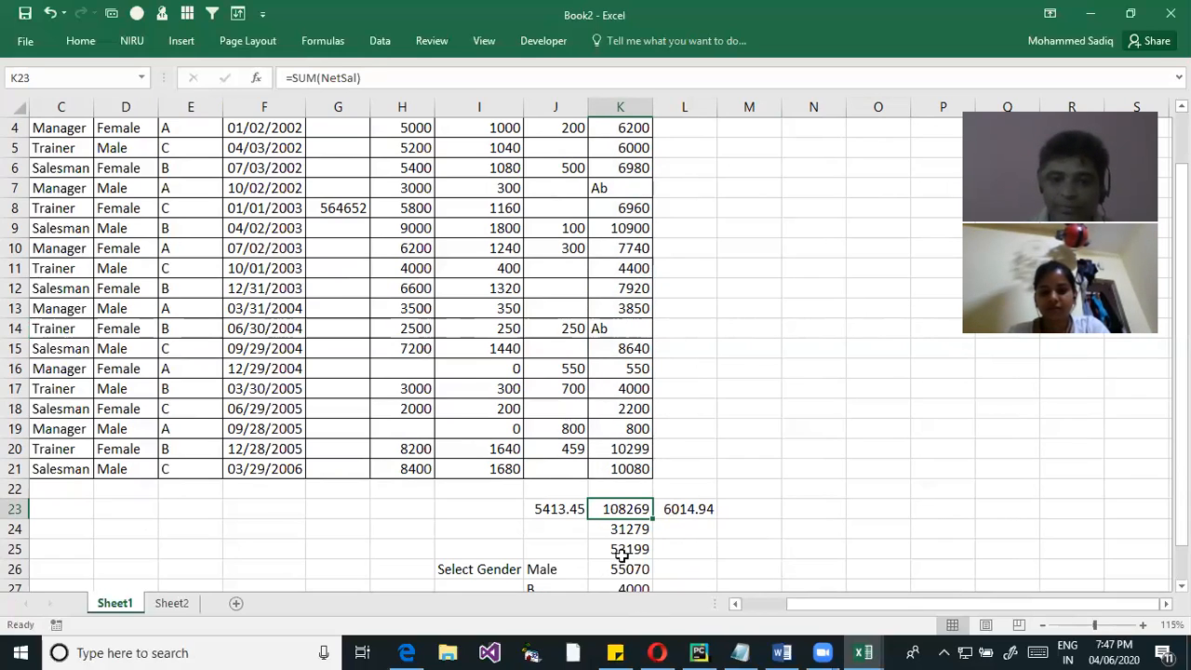
left_click(693, 512)
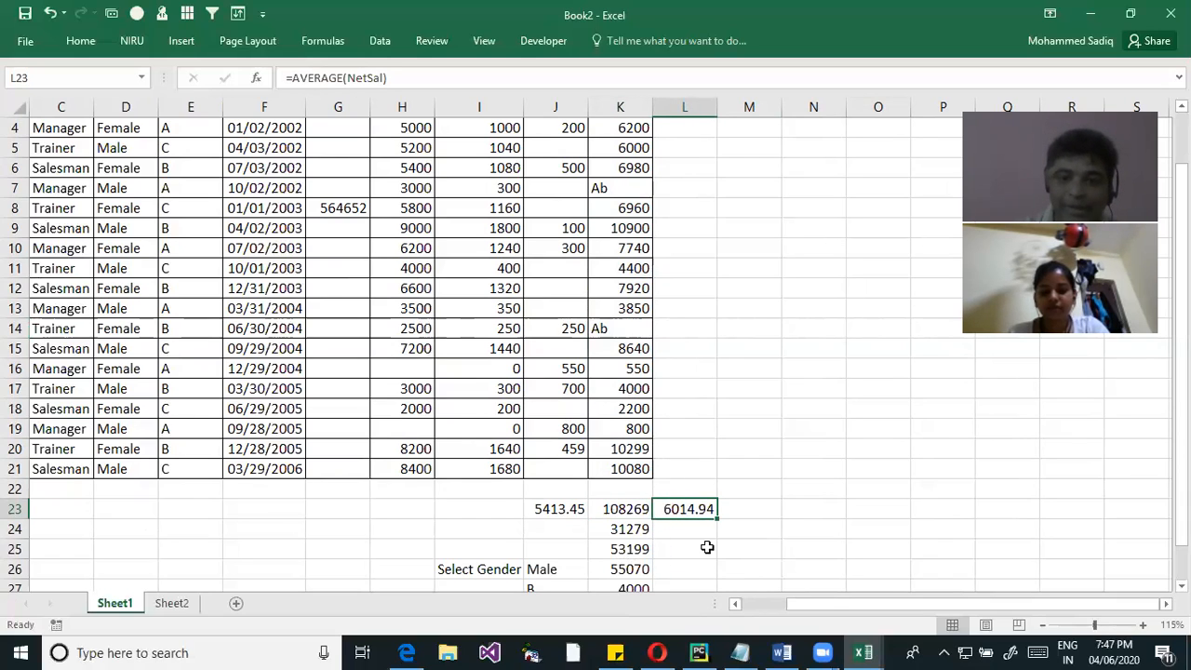
left_click(625, 527)
left_click(622, 511)
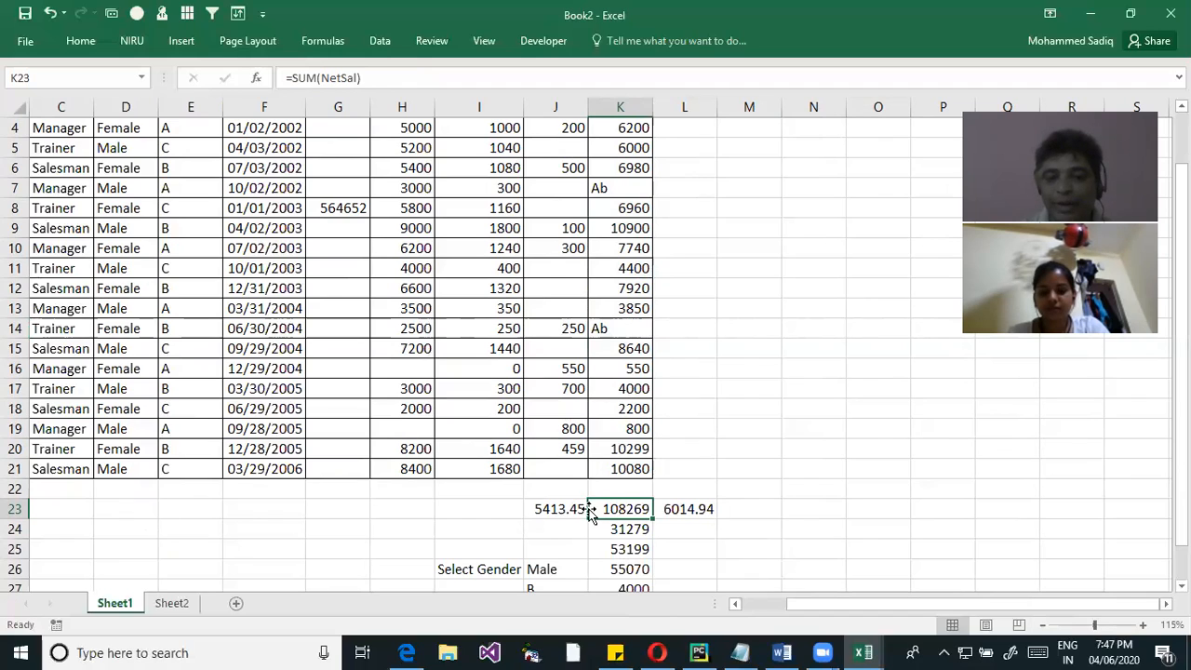
left_click(696, 517)
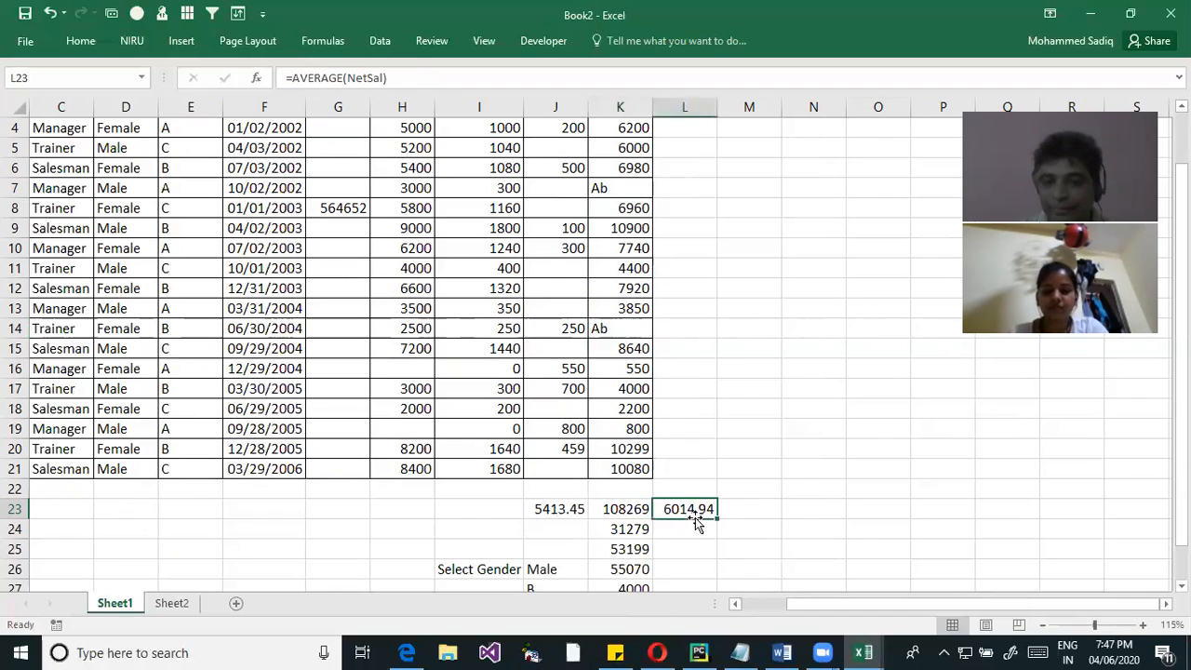
left_click(616, 514)
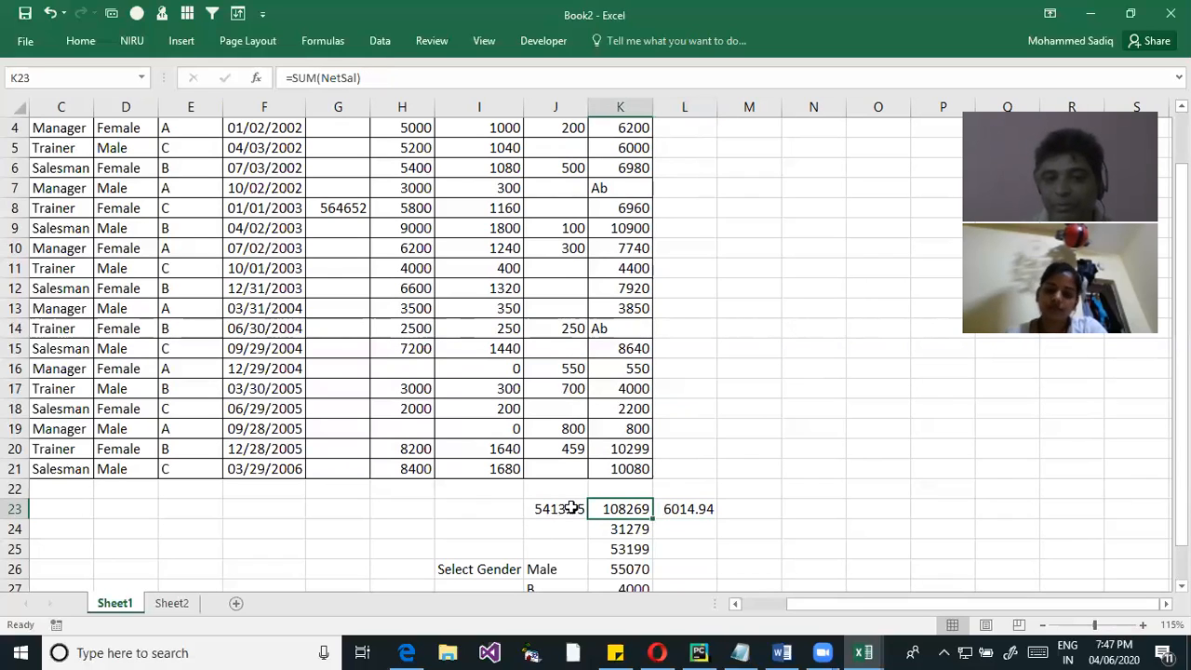
left_click(572, 508)
left_click(686, 527)
left_click(690, 493)
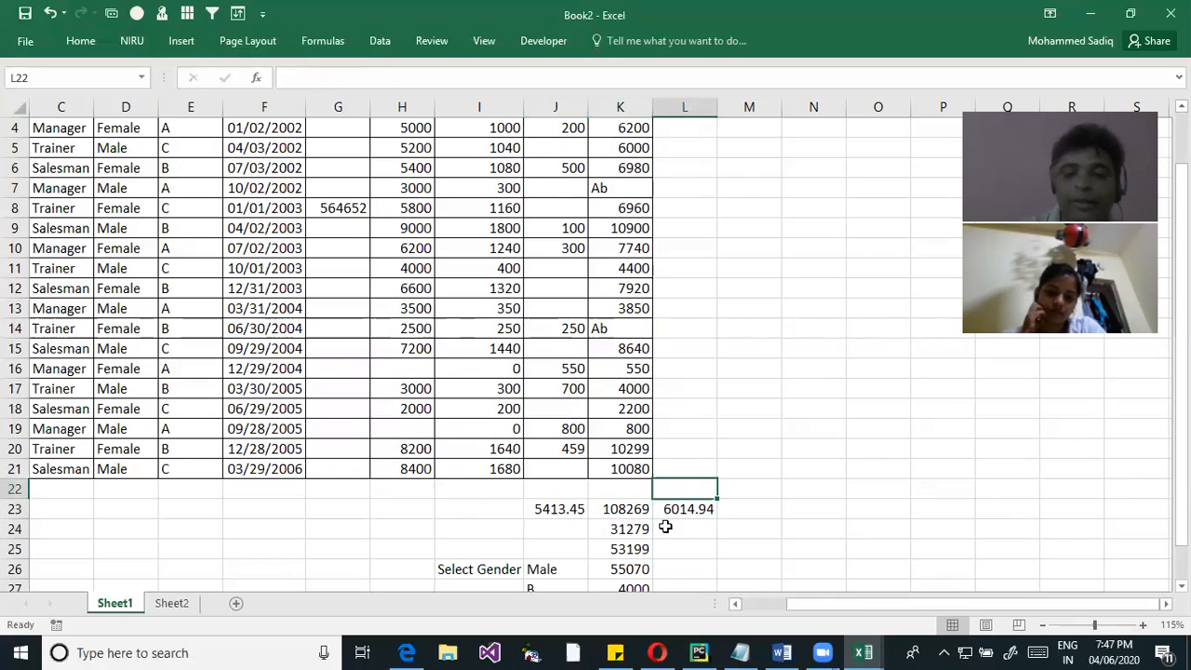
left_click(622, 514)
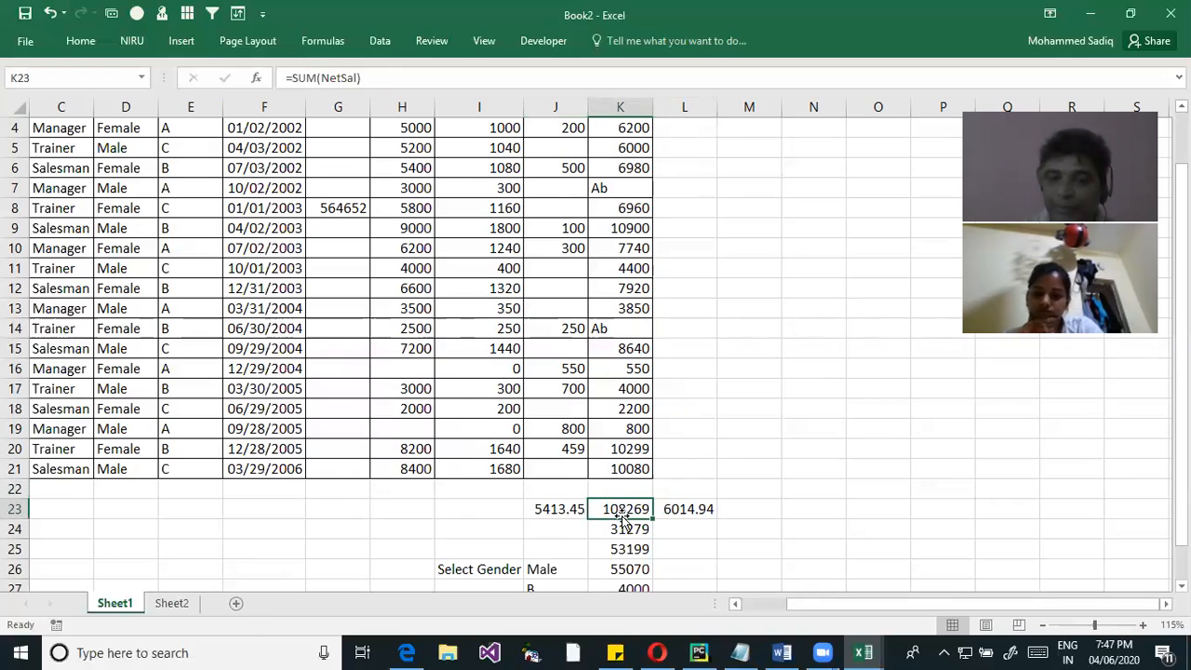
Review the conditional sums in K24:K27, the Ab entries in K7 and K14, and the row 23 formulas
key("Down")
key("Down")
key("Down")
key("Down")
scroll(596, 270, "down", 4)
scroll(638, 266, "up", 3)
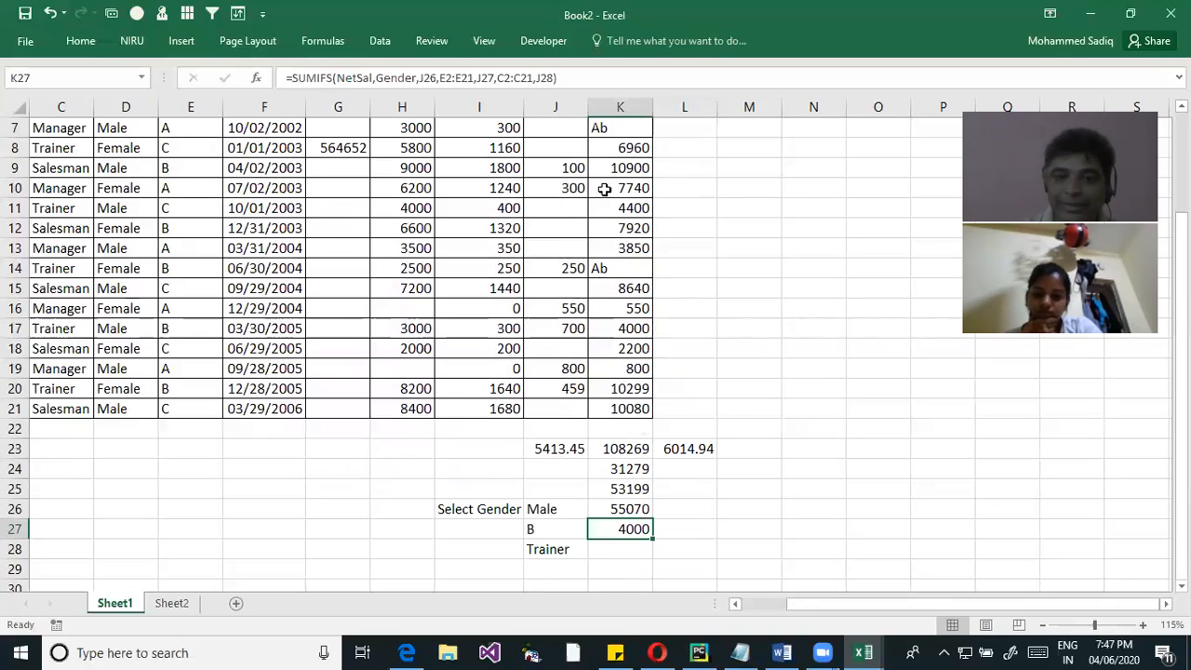
left_click(624, 267)
scroll(614, 186, "up", 2)
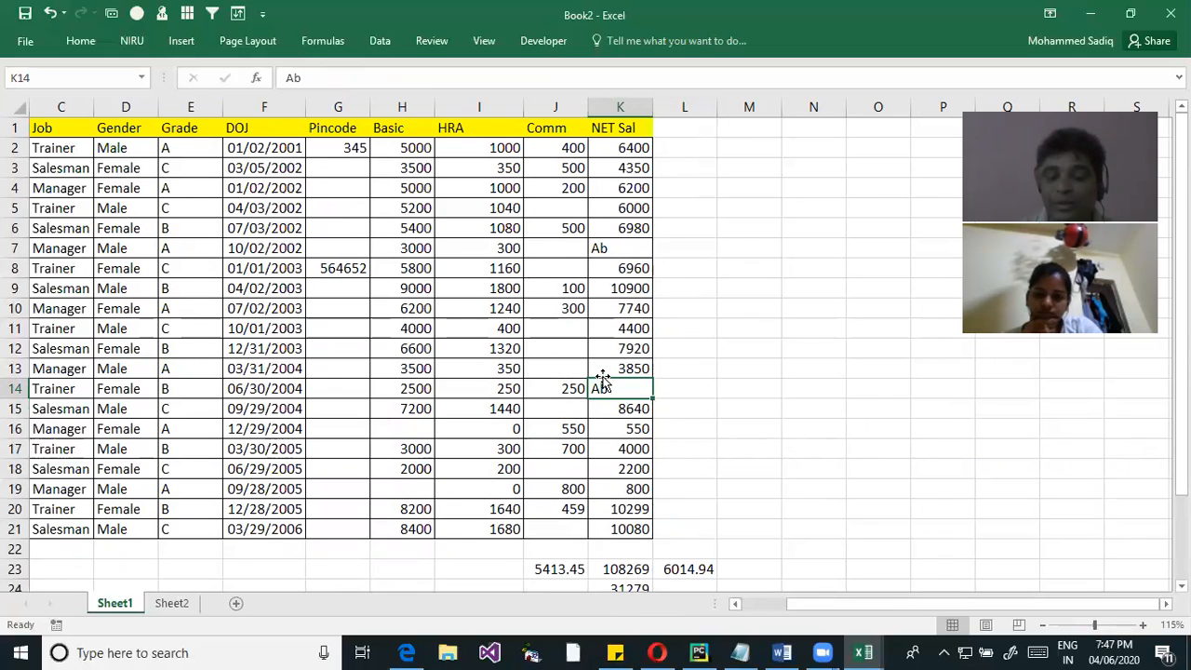
left_click(599, 252)
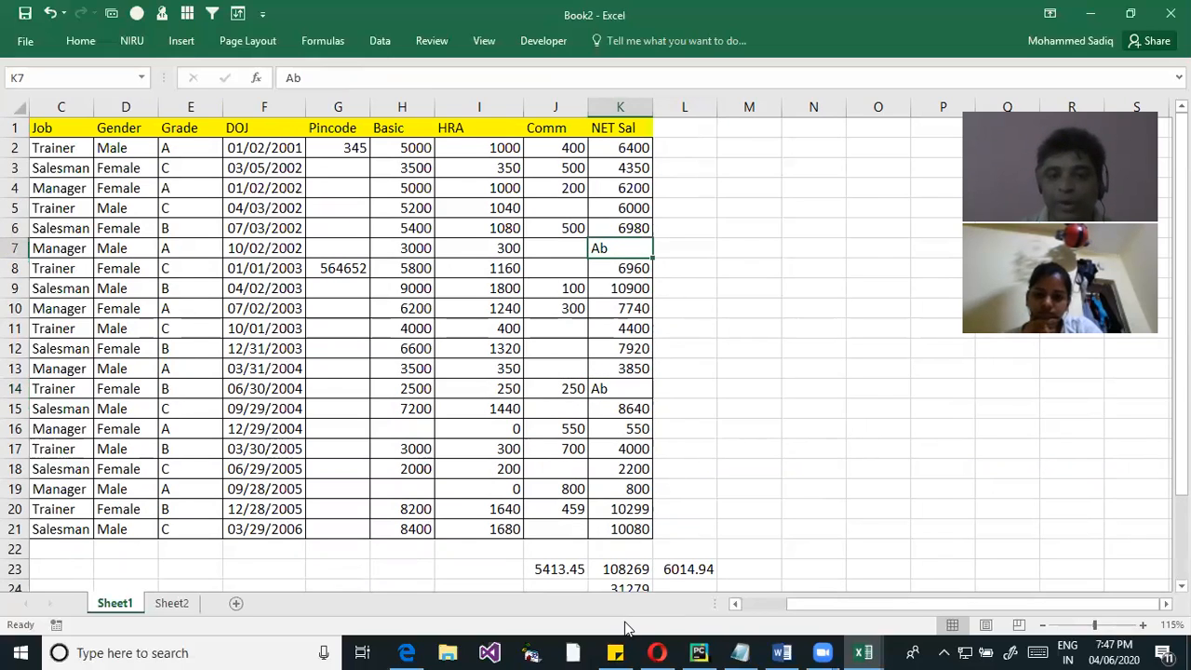
left_click(837, 361)
left_click(554, 569)
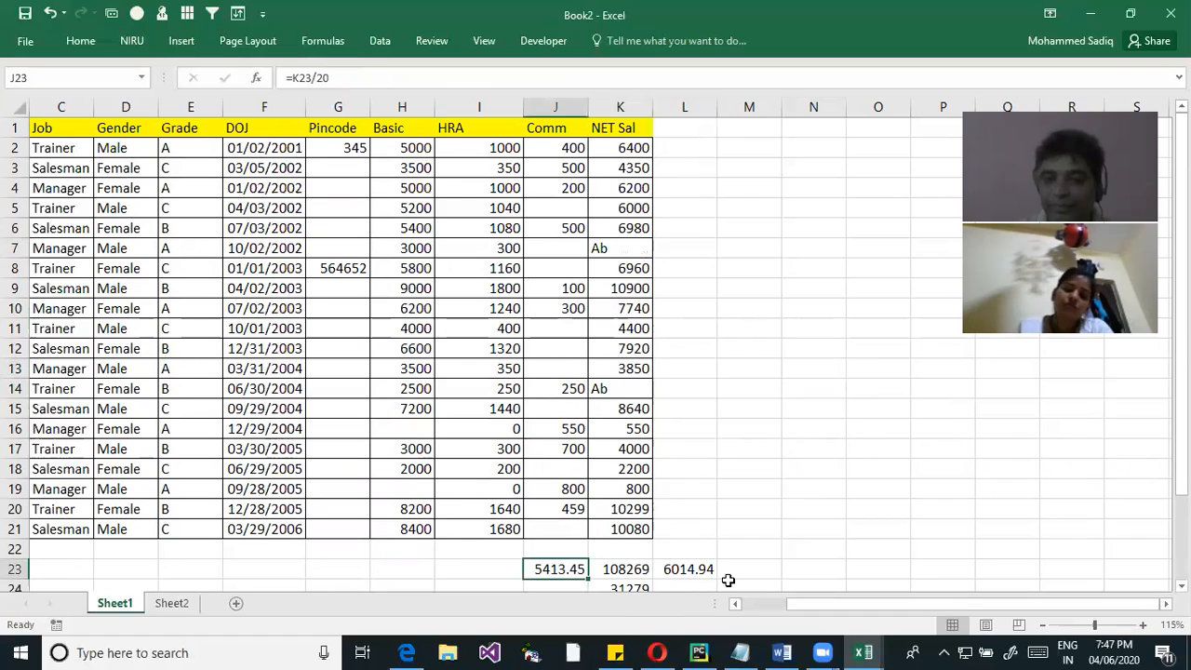
left_click(625, 570)
left_click(693, 569)
Enter an AVERAGEA formula over the NetSal range in M23
left_click(754, 572)
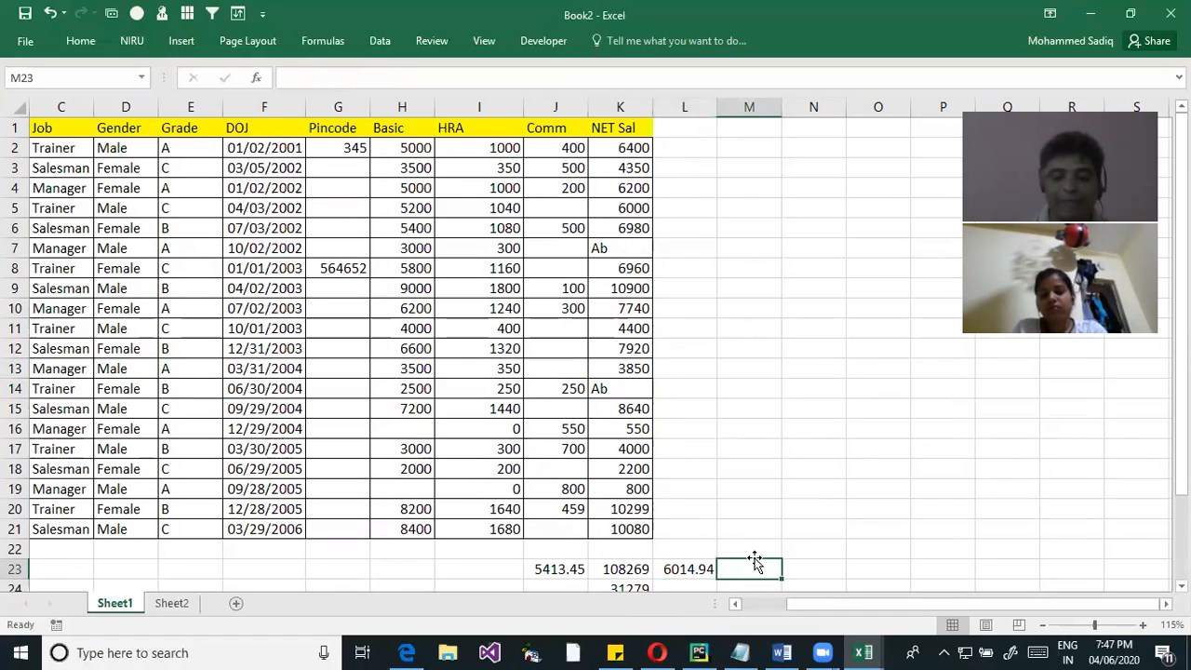
type("=Aver")
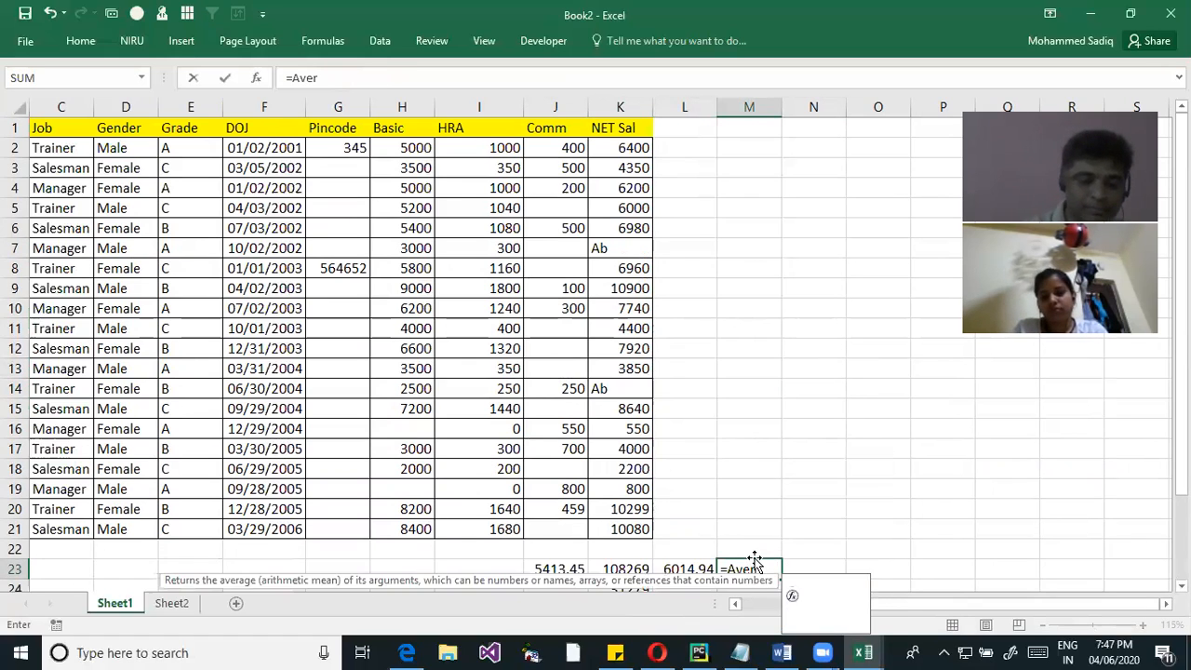
type("ageA")
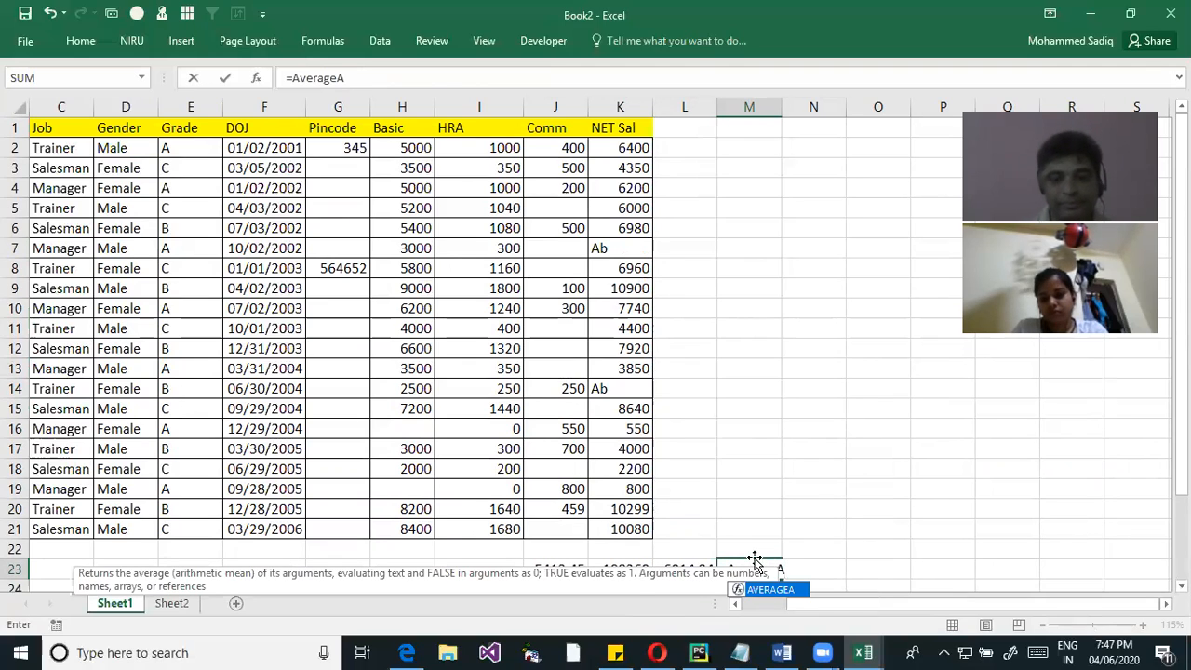
key("Tab")
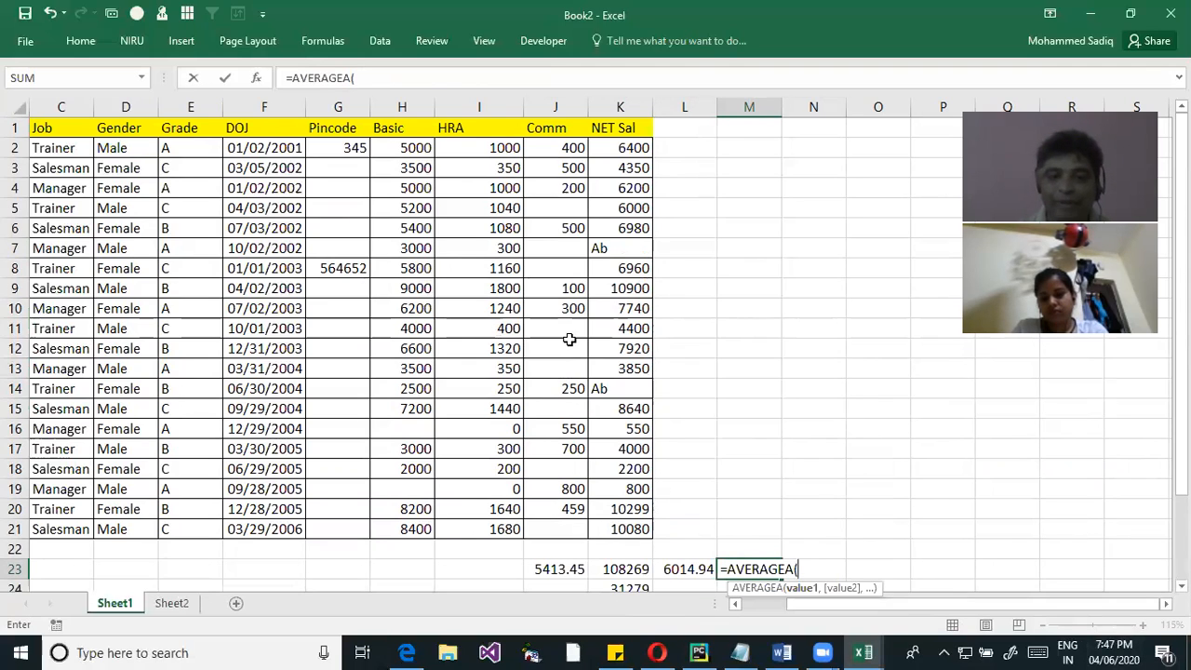
left_click_drag(610, 147, 624, 527)
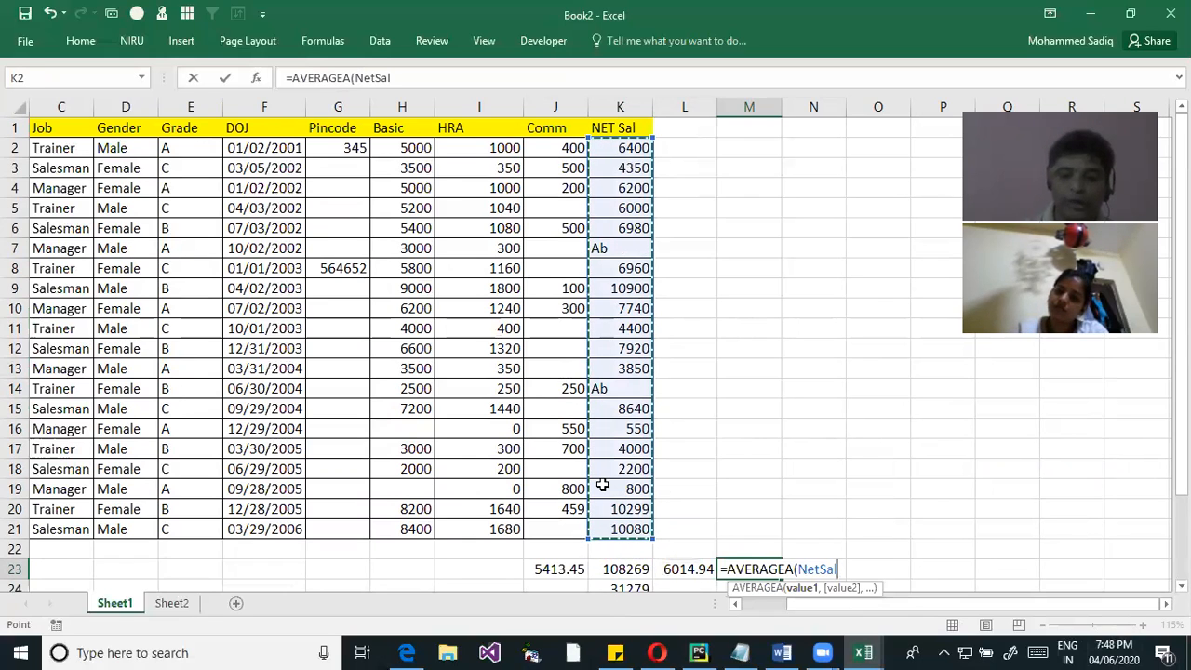
key("Return")
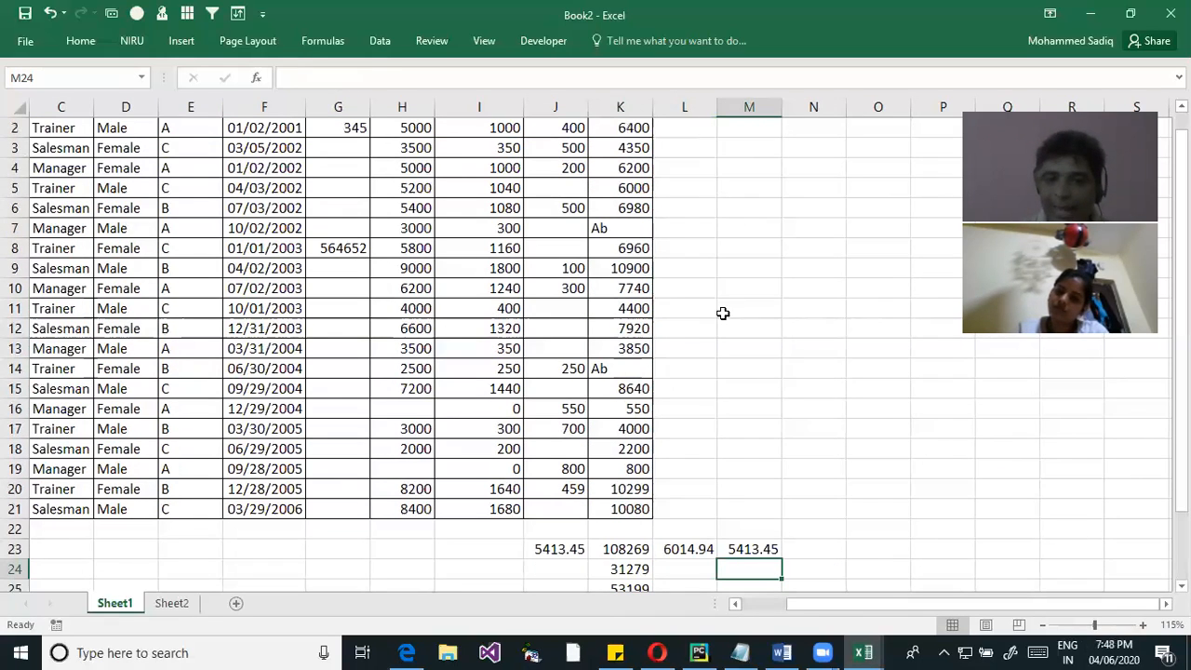
Inspect the ranges of the AVERAGE formula in L23 and the AVERAGEA formula in M23 against the Ab cells
left_click(695, 540)
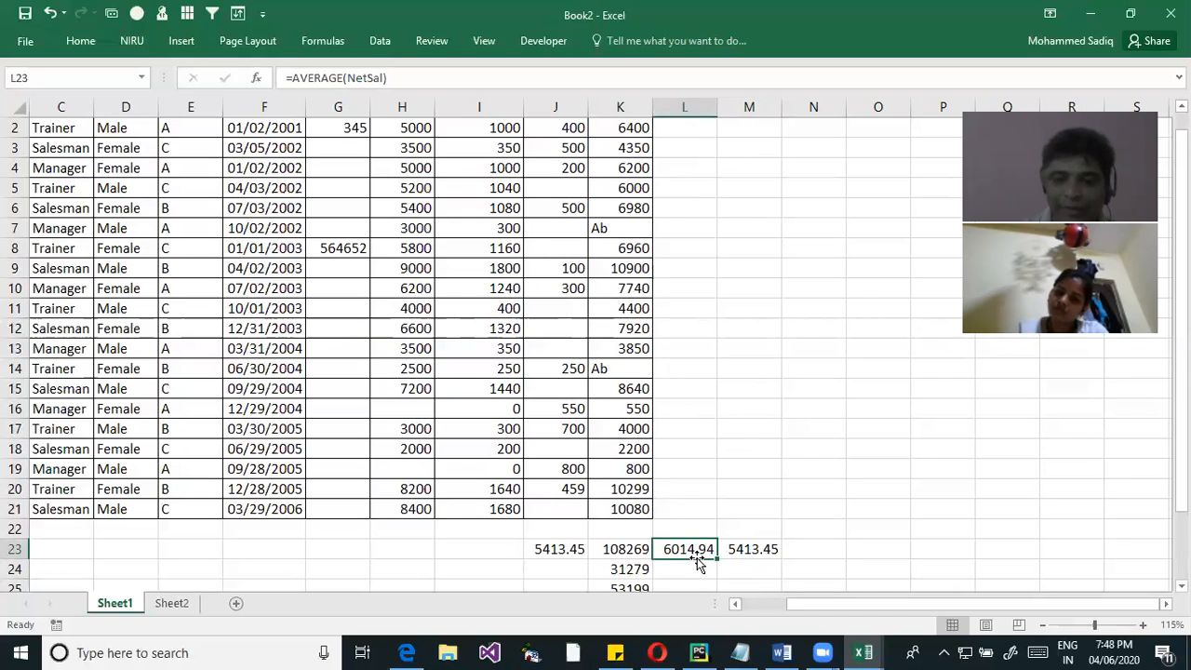
double_click(696, 550)
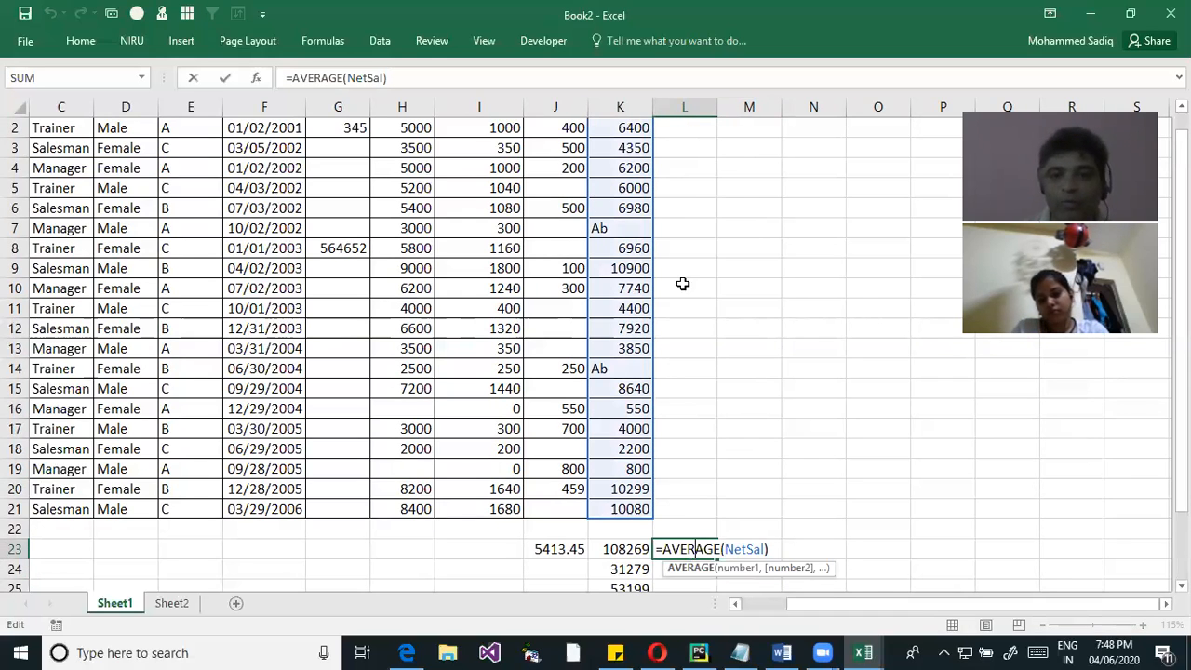
scroll(633, 267, "up", 1)
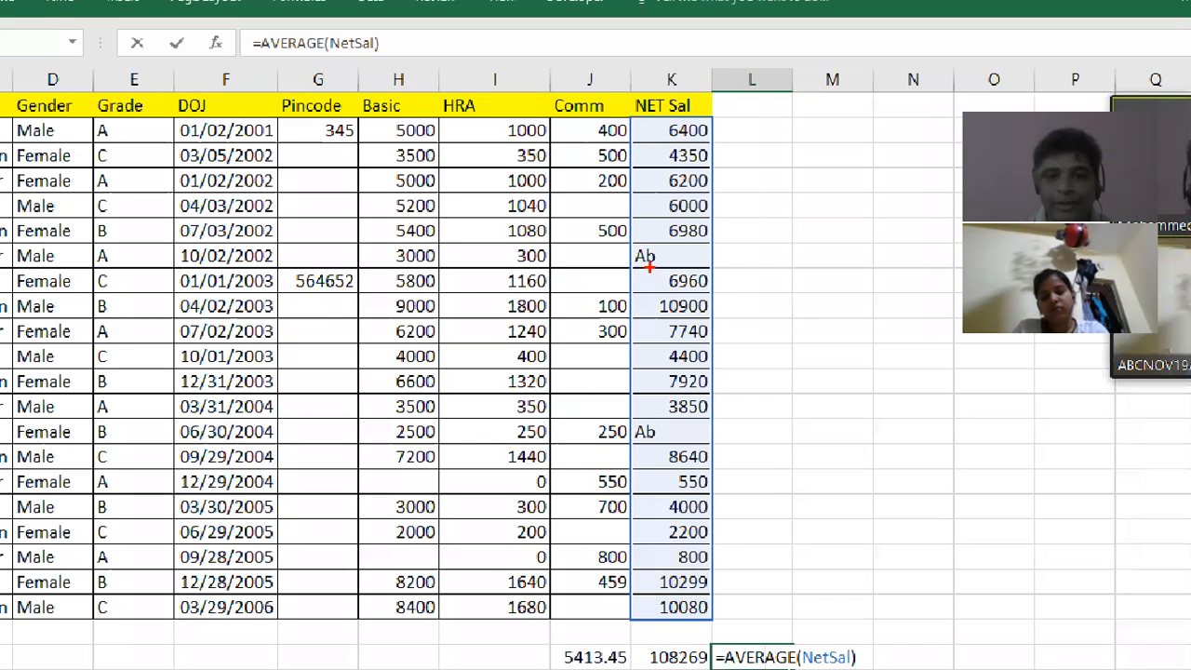
left_click(659, 256)
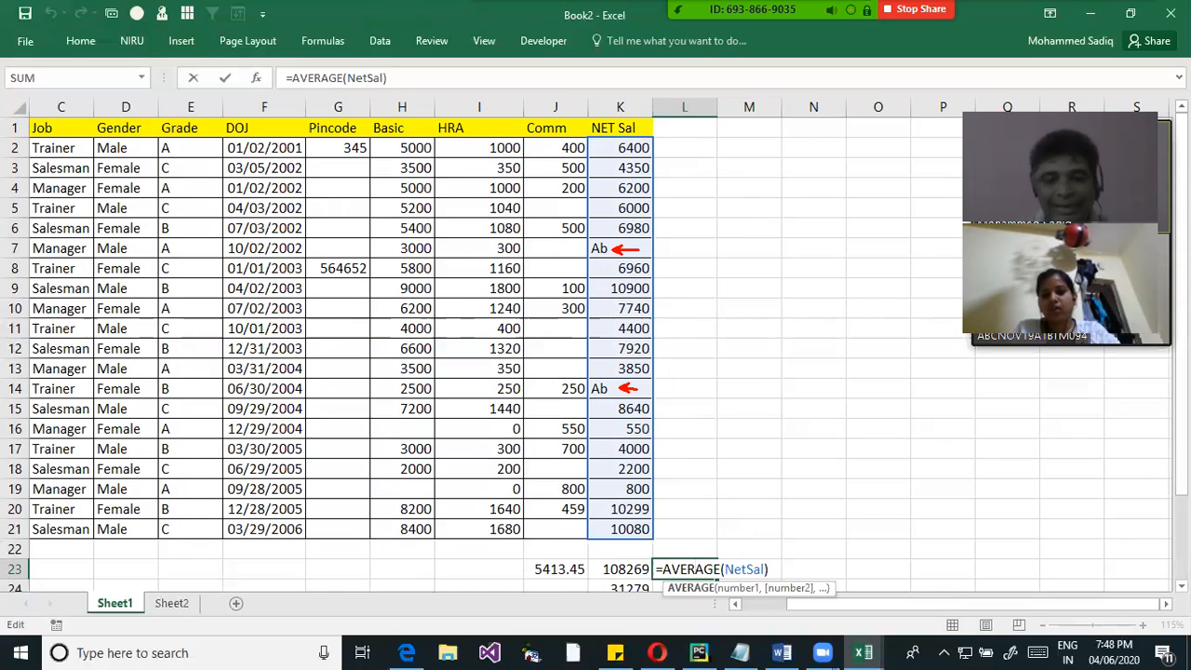
key("Return")
double_click(752, 569)
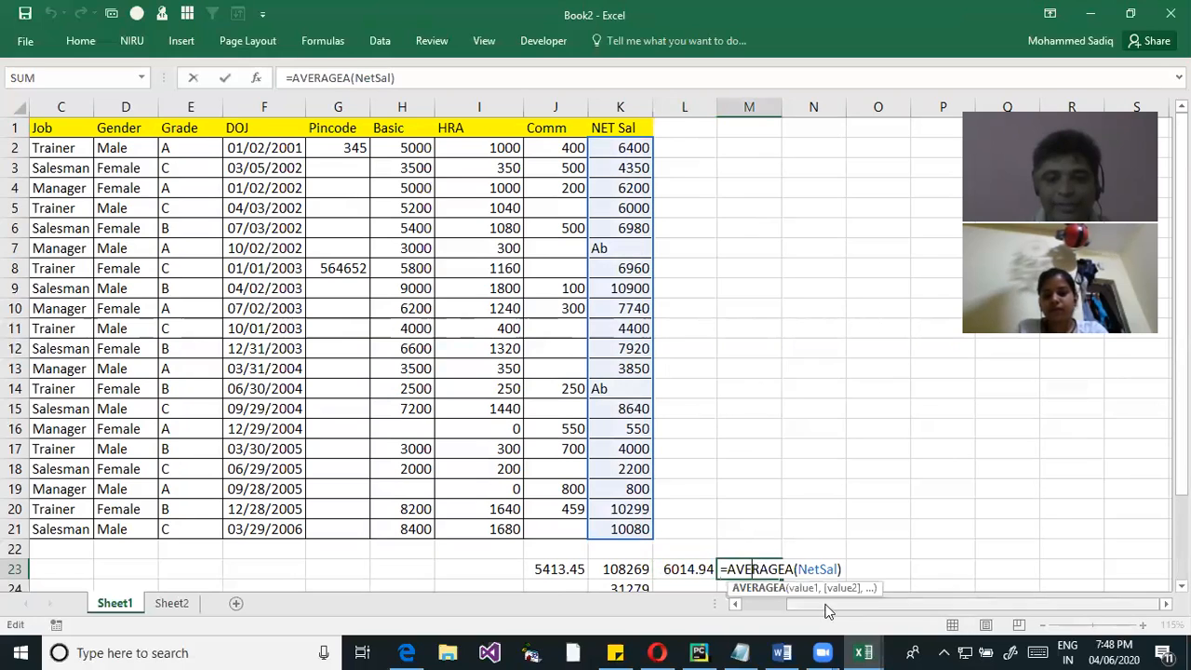
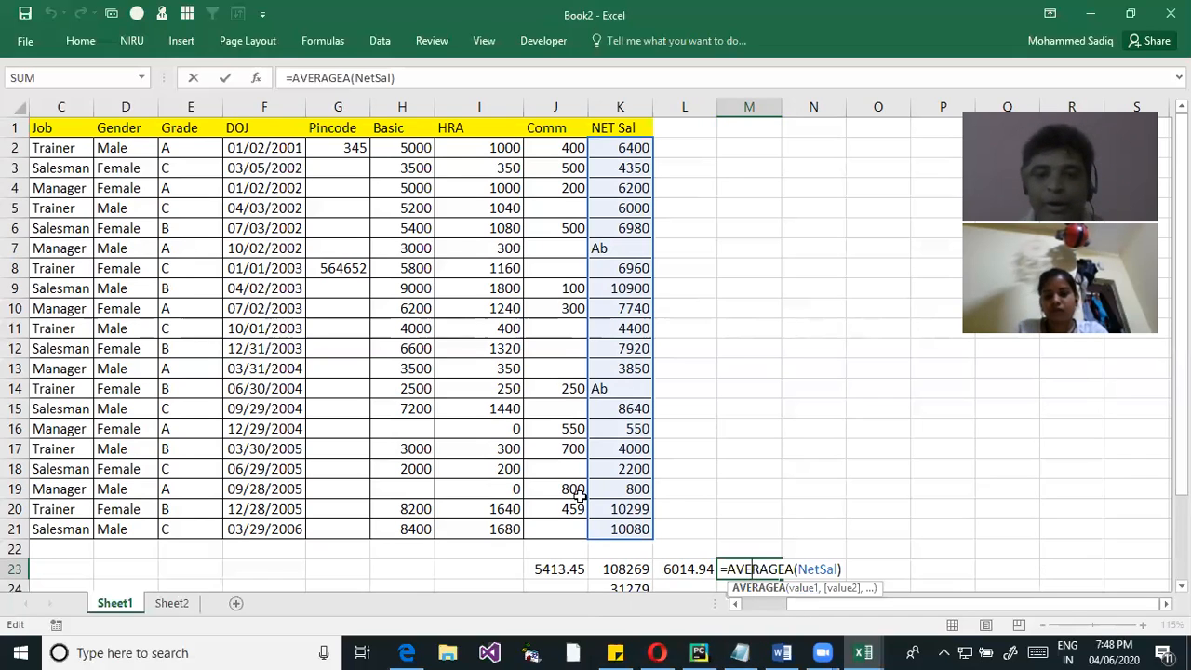
Leave the AVERAGEA formula in M23 unchanged and begin an AVERAGEIF formula in L26
scroll(611, 457, "down", 2)
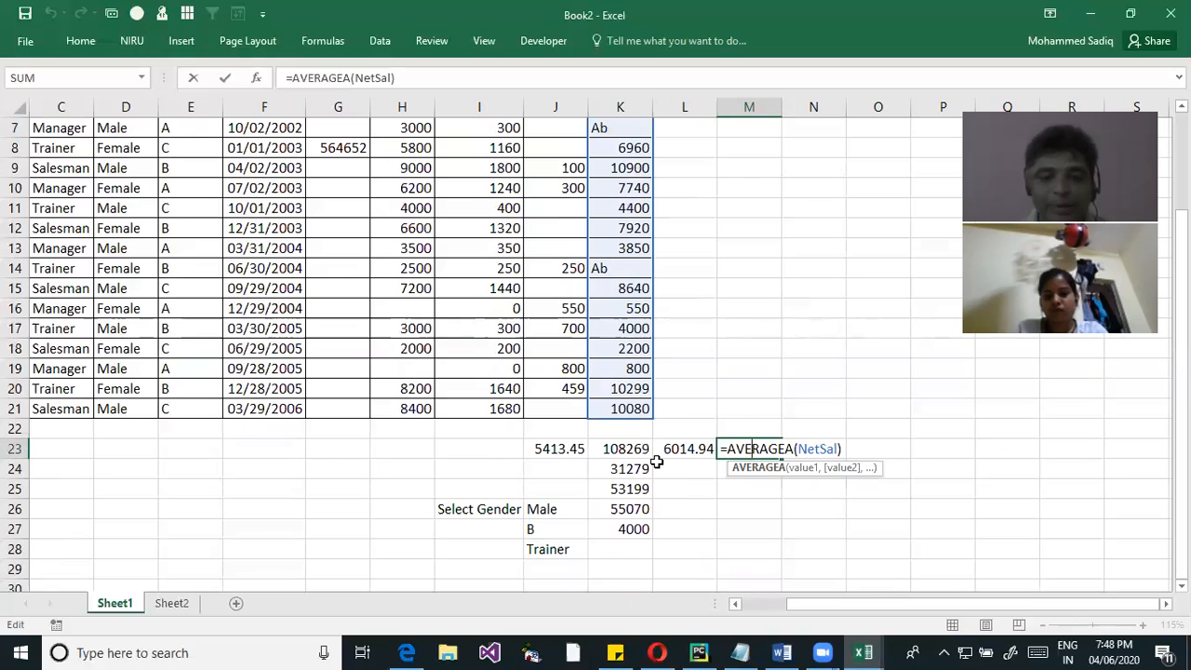
left_click(657, 509)
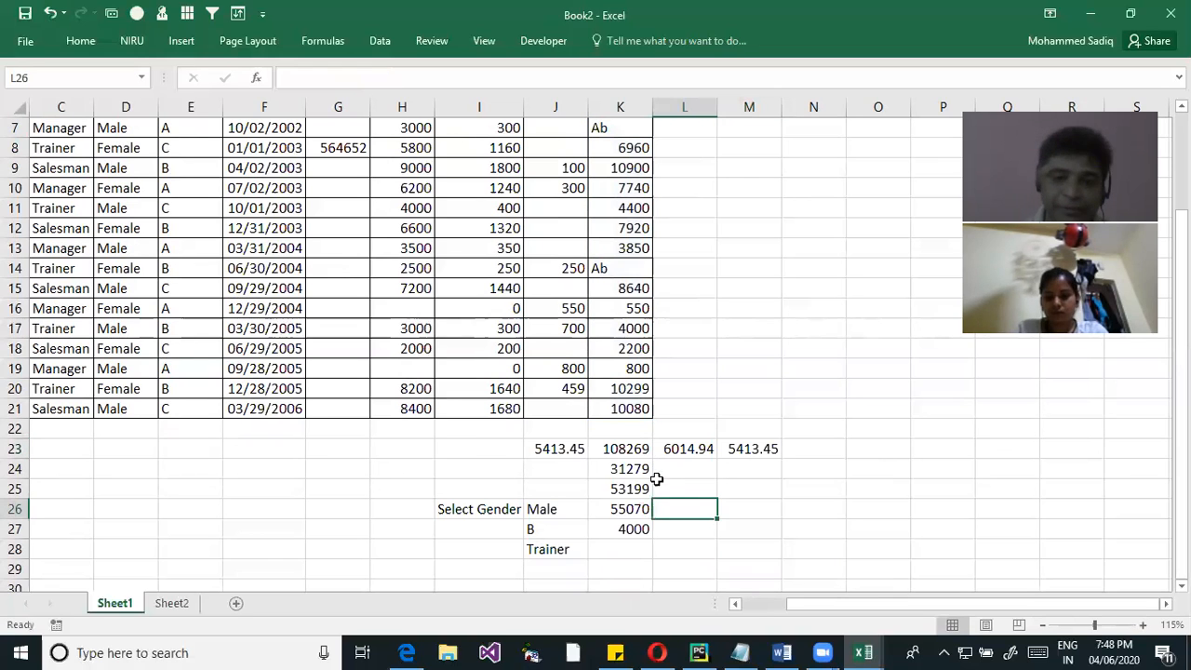
scroll(646, 392, "up", 2)
scroll(575, 469, "down", 2)
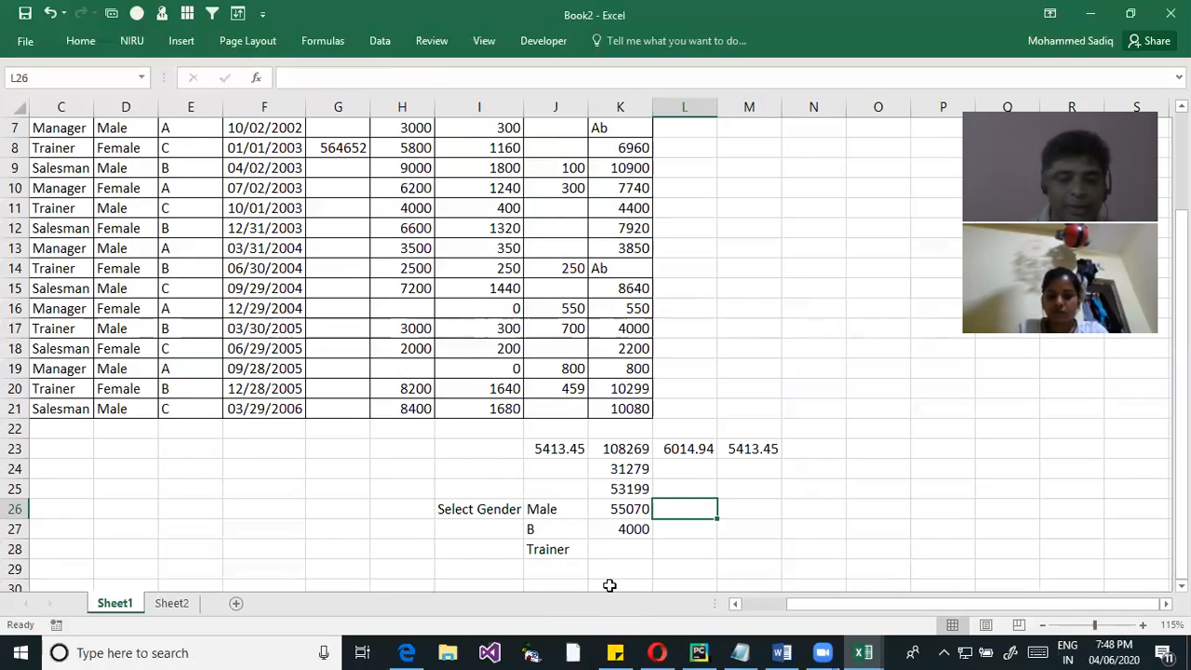
type("=ave")
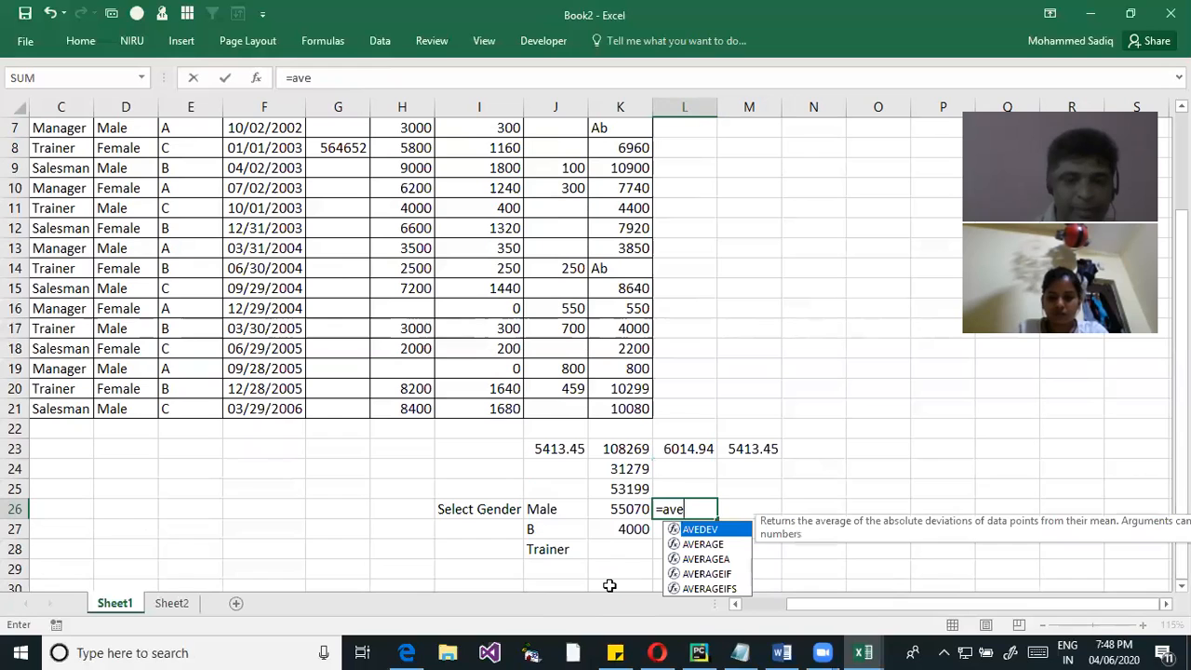
key("Down")
key("Down")
key("Down")
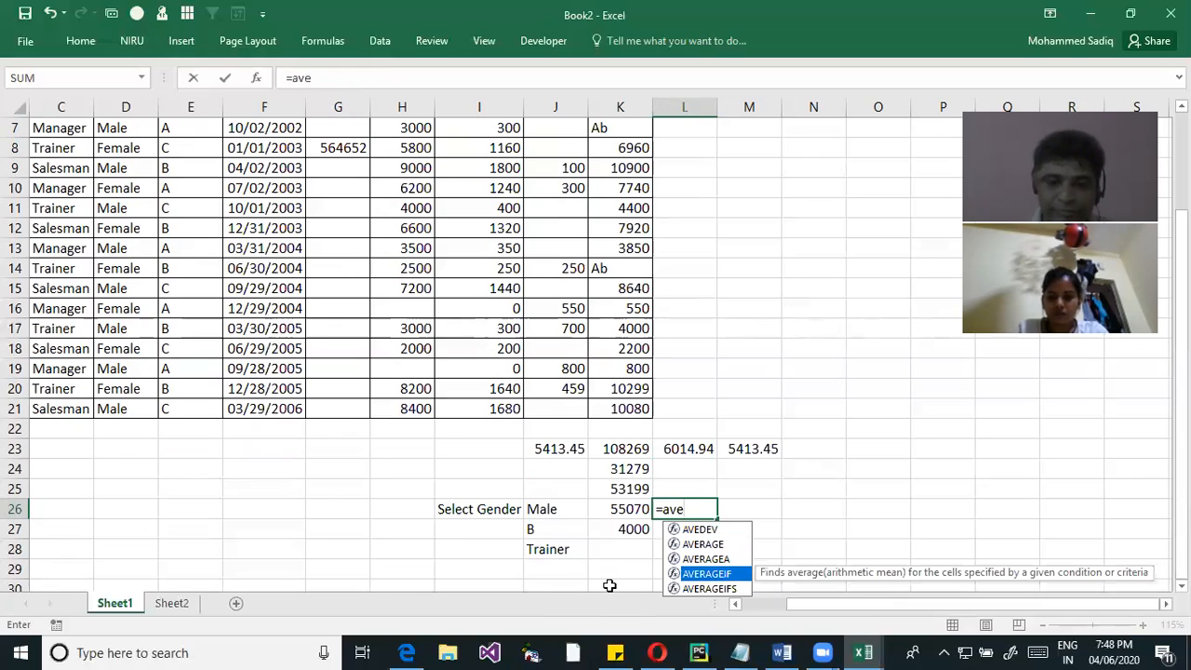
key("Tab")
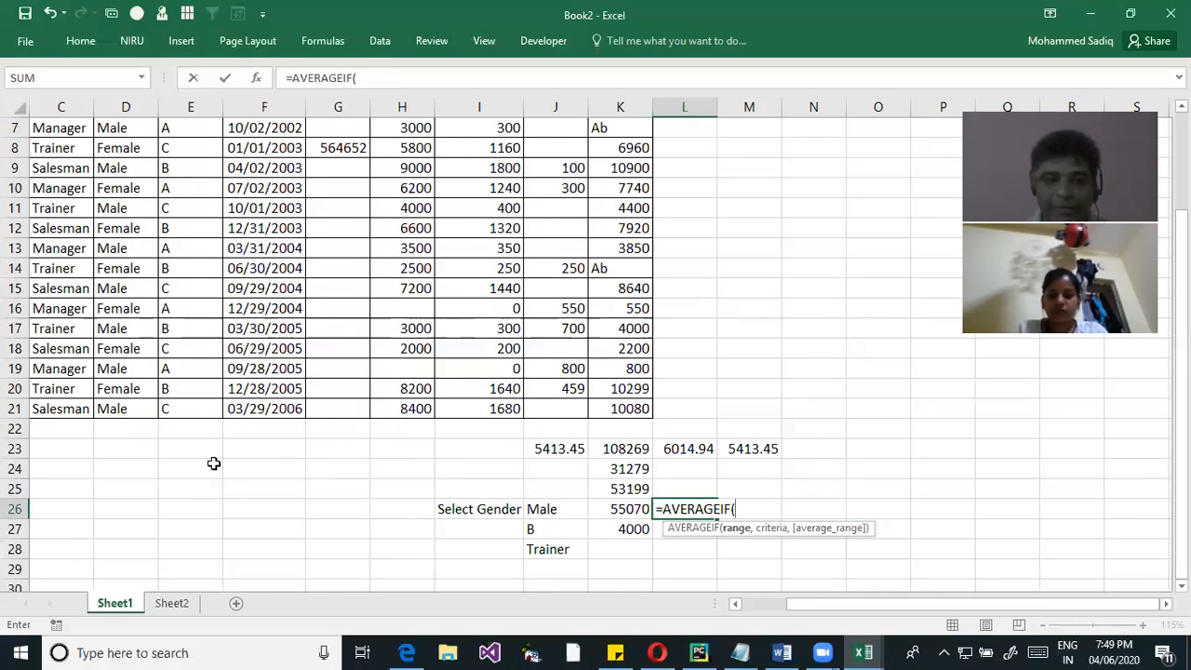
Complete the AVERAGEIF in L26 with Gender as the range, J26 as the criterion and NetSal as the average range
type("Ge")
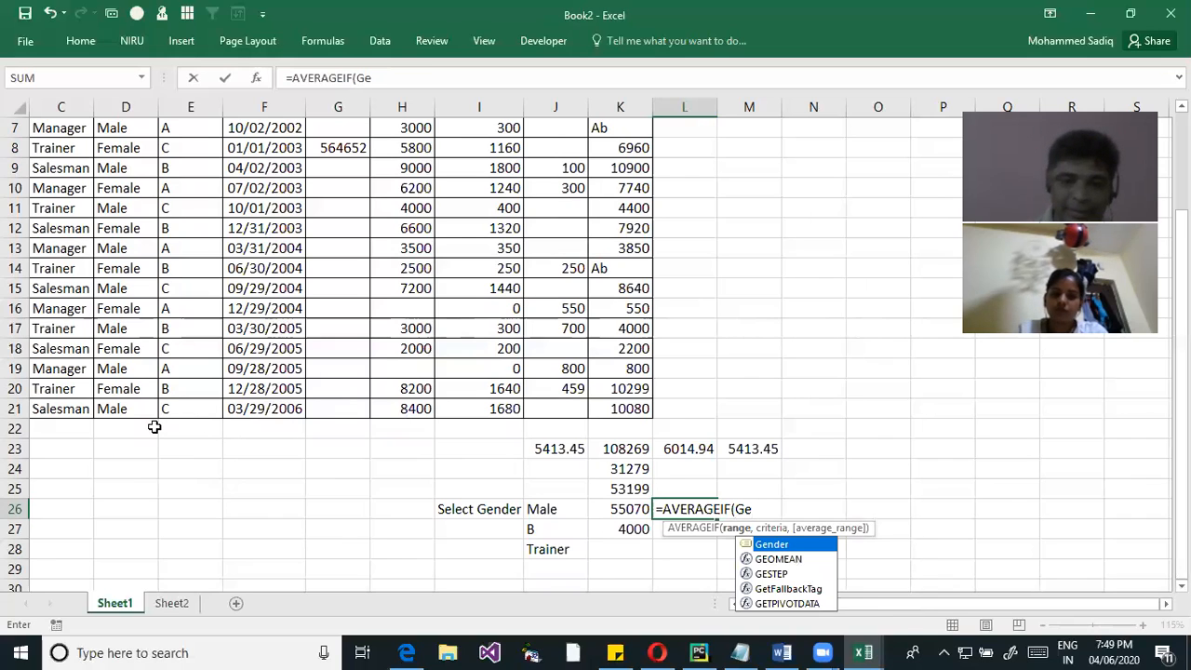
key("Tab")
type(",")
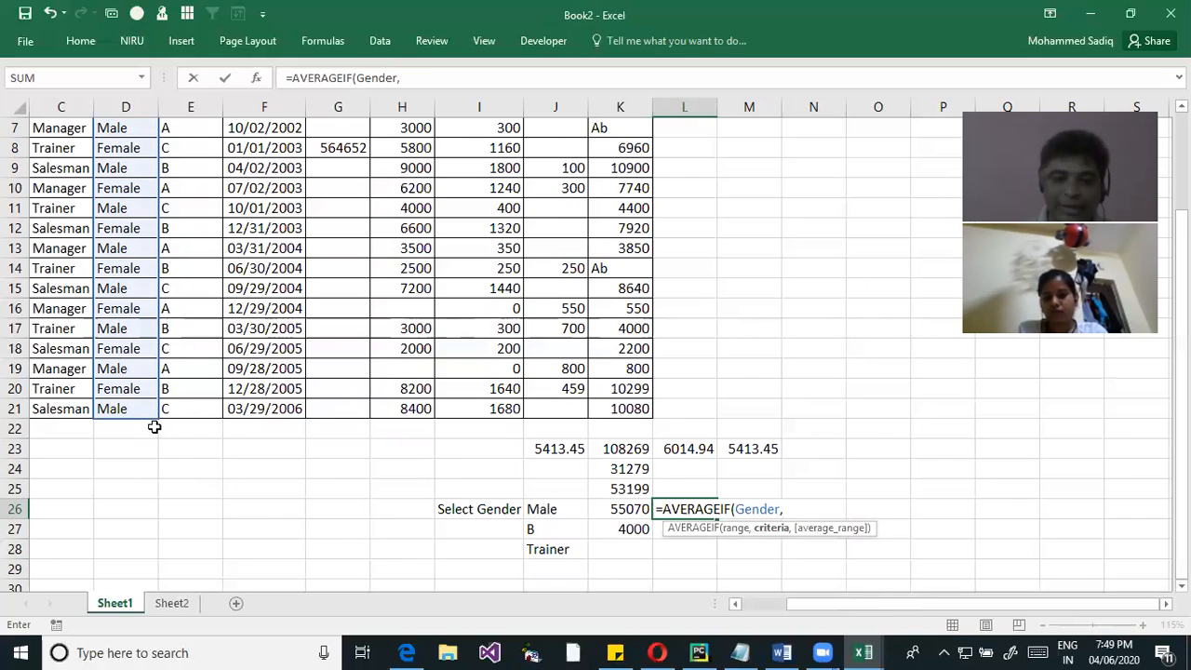
left_click(556, 512)
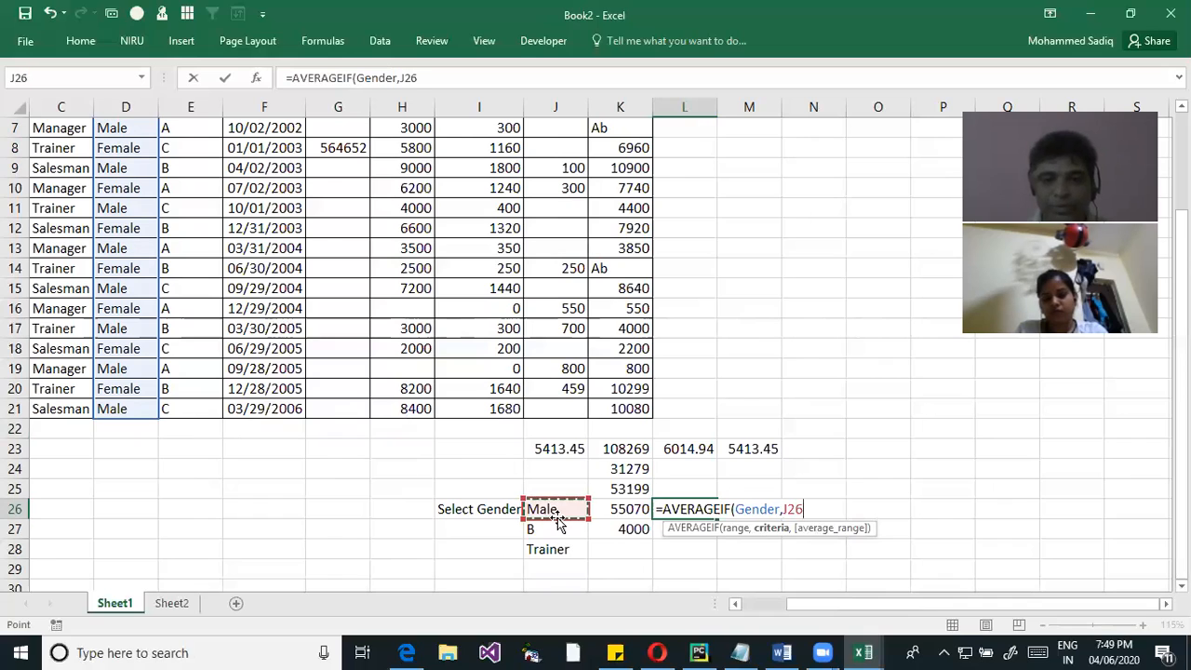
type(",")
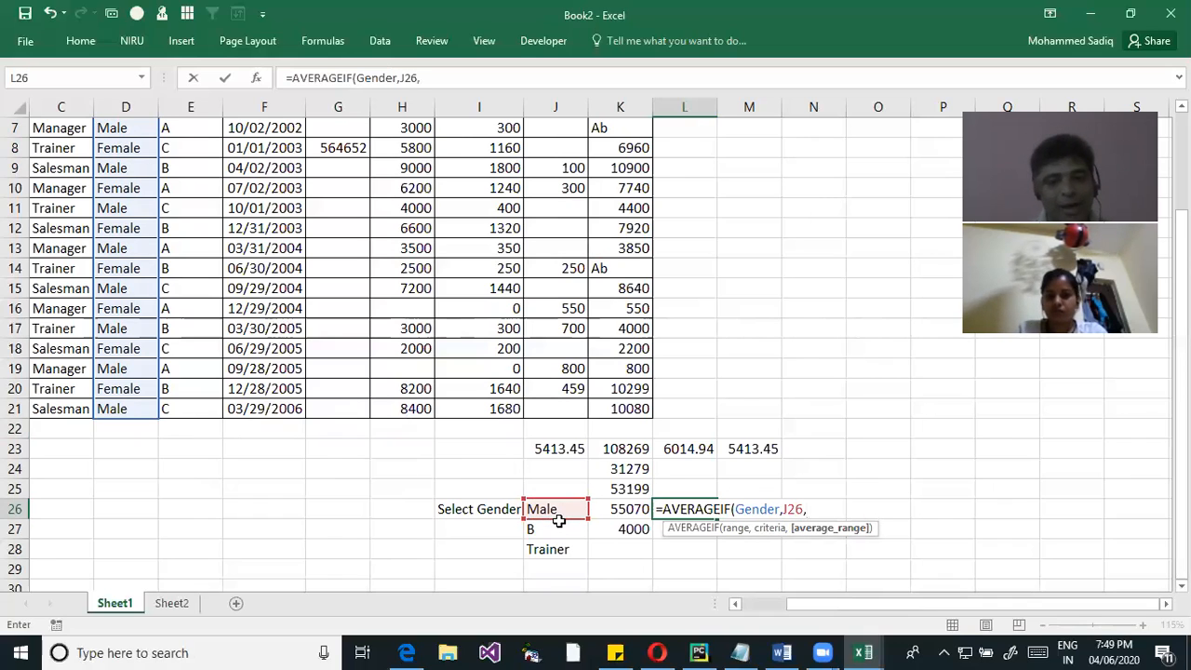
type("Net")
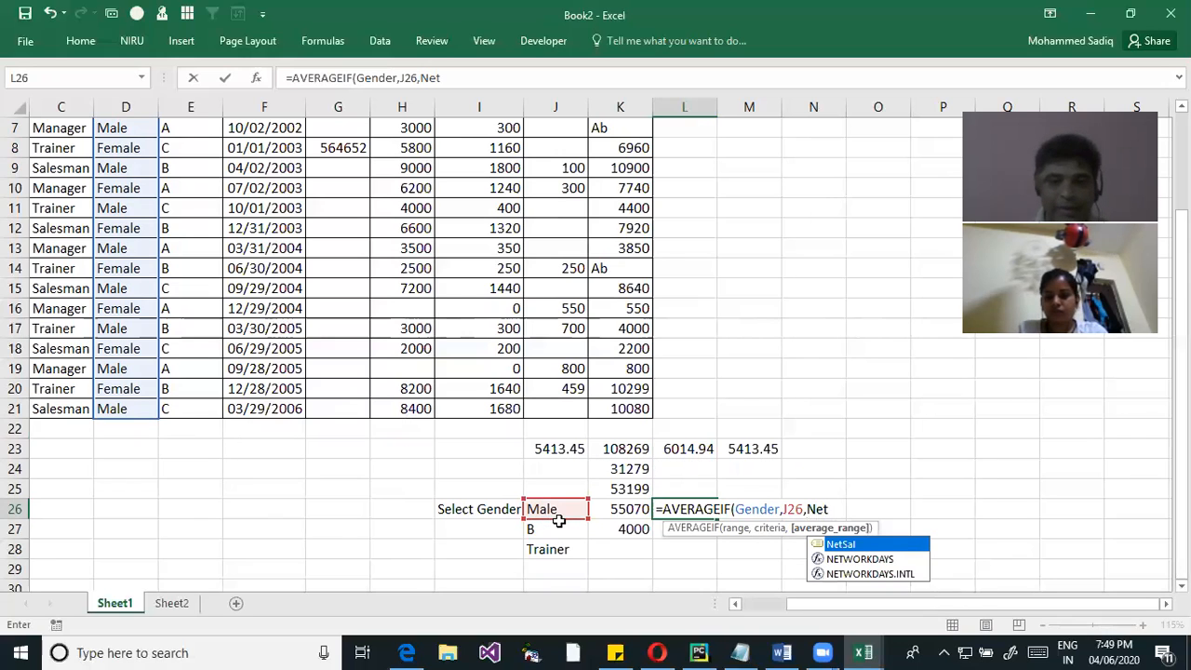
key("Tab")
key("Return")
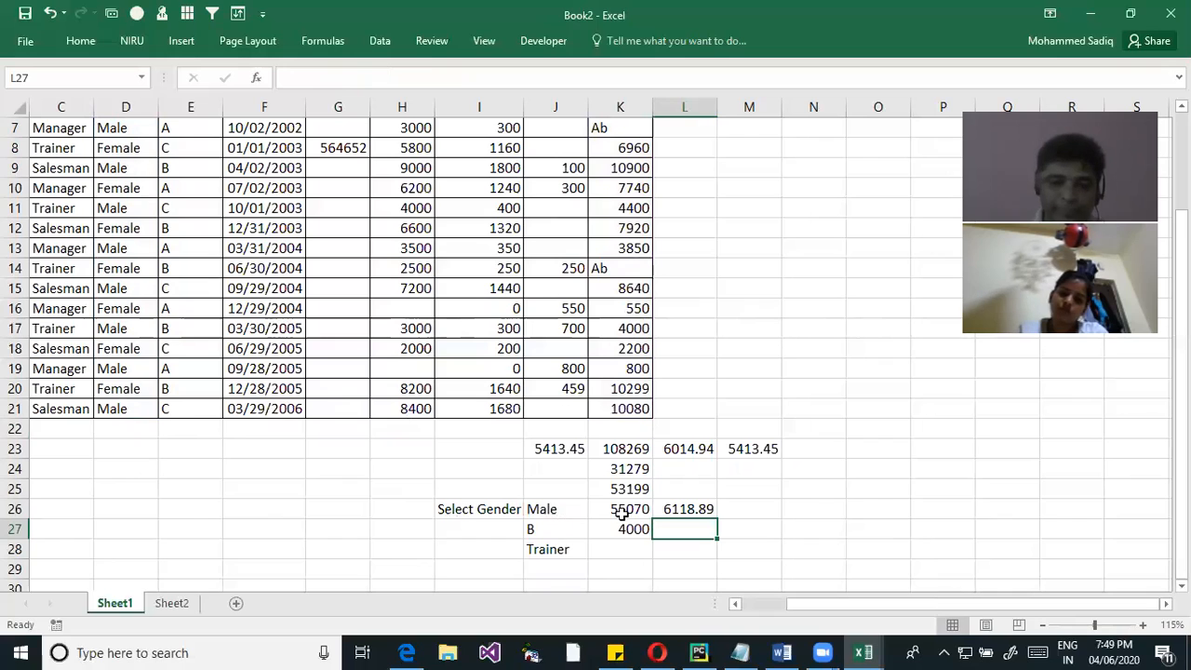
Set the gender selection in J26 to Female and check the AVERAGEIF formula in L26
left_click(552, 509)
left_click(598, 513)
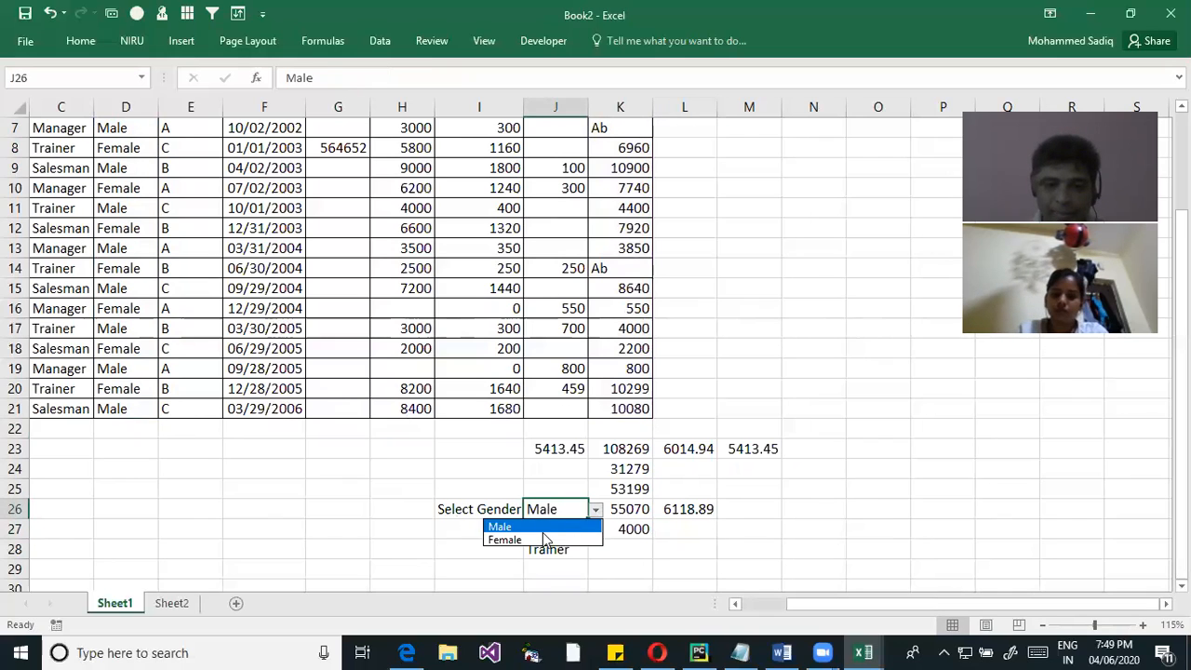
left_click(549, 540)
left_click(685, 509)
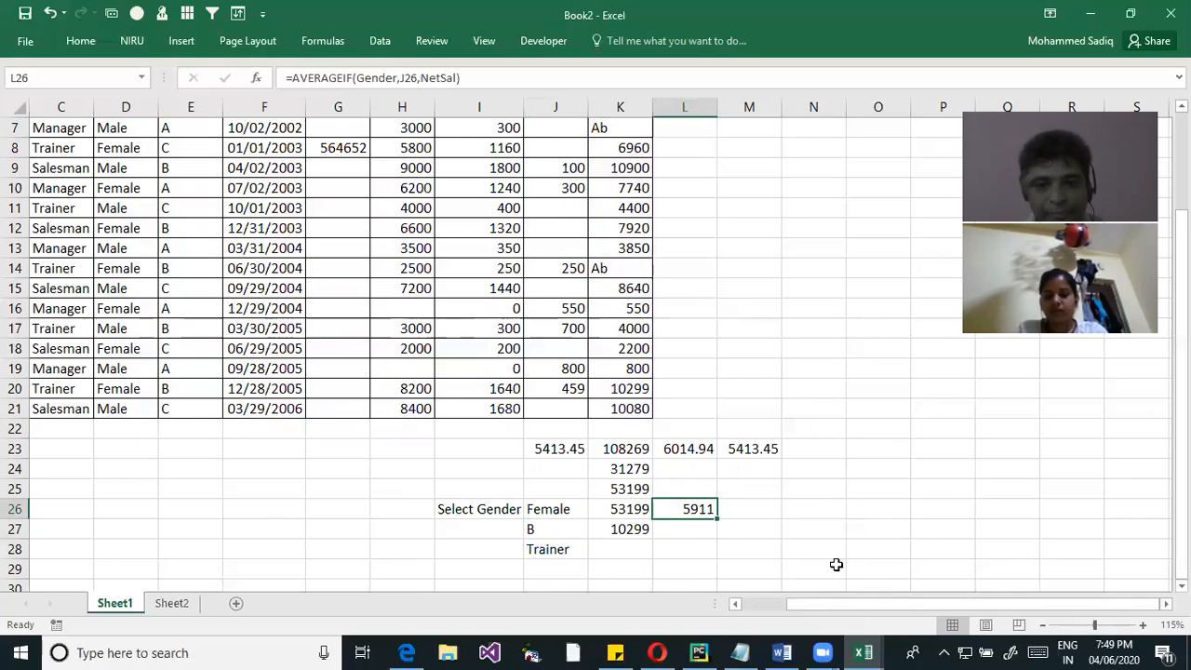
Begin an AVERAGEIFS formula in L27 with NetSal as the average range
left_click(675, 527)
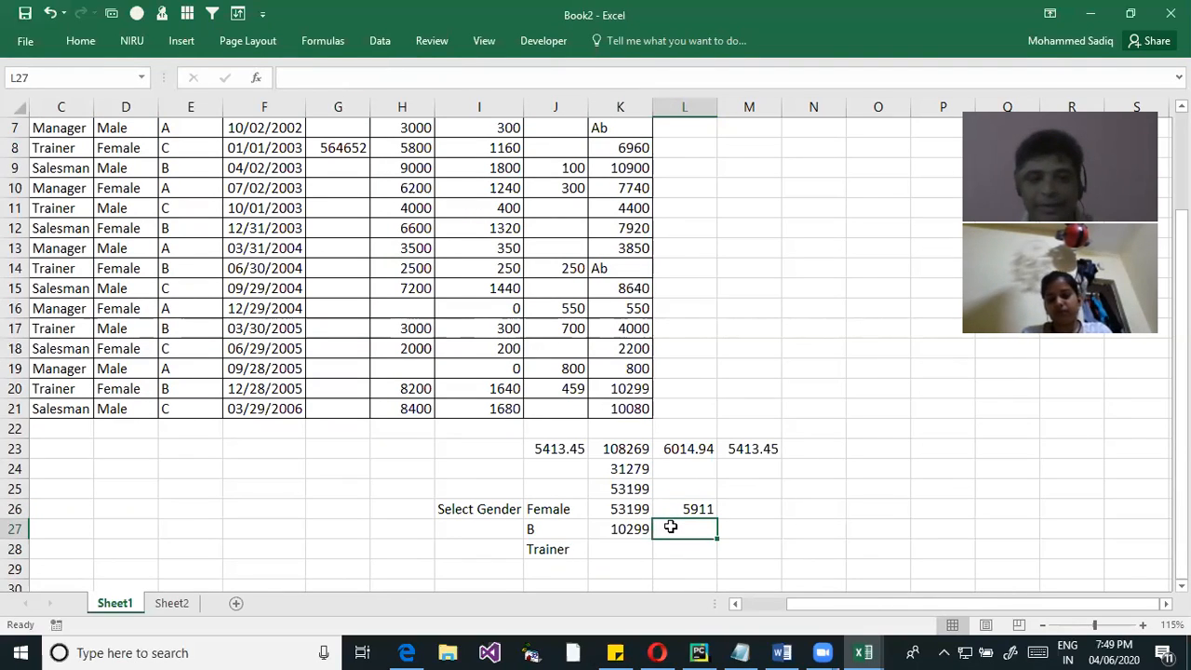
type("=")
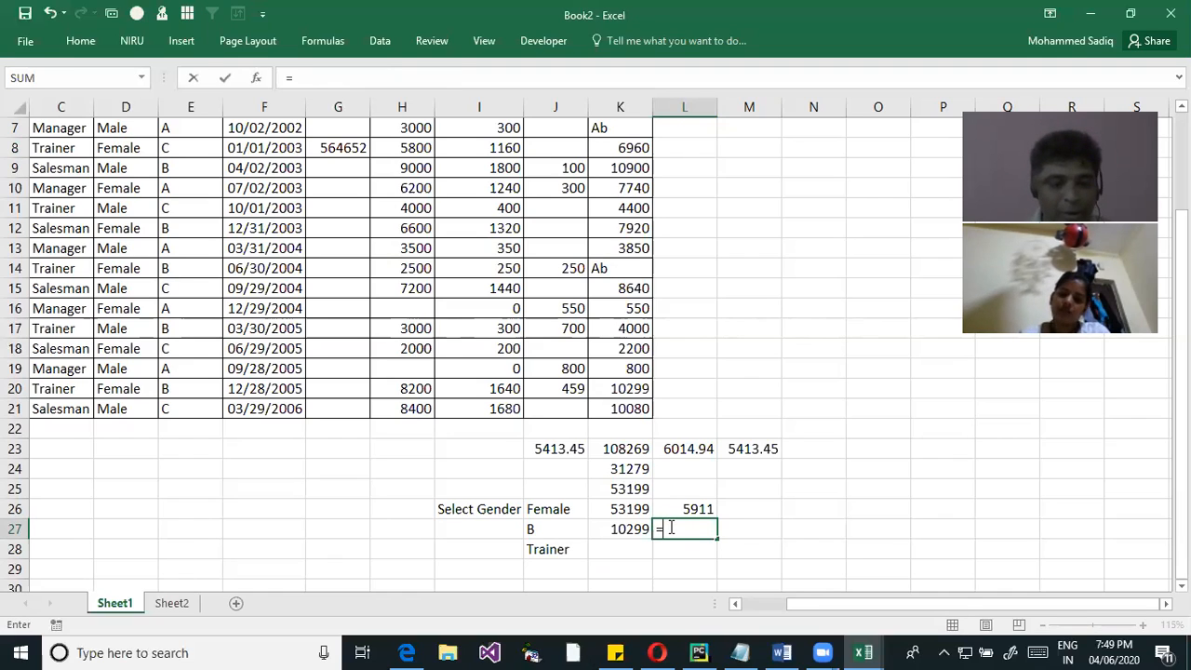
type("AV")
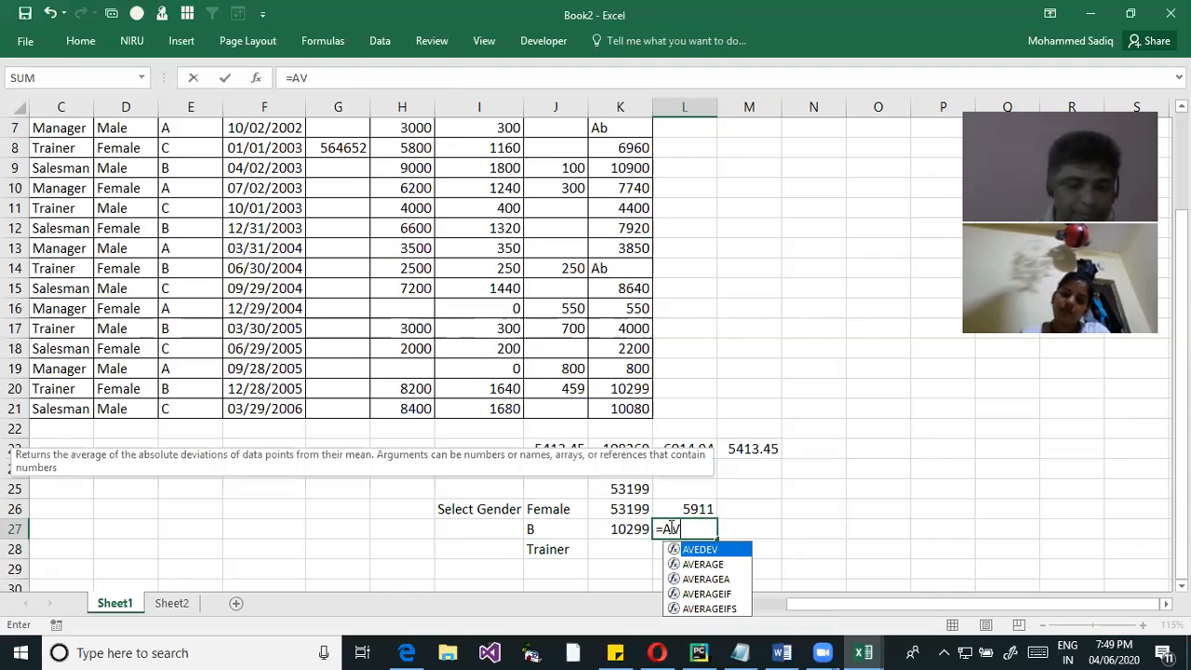
type("ERAGEIF")
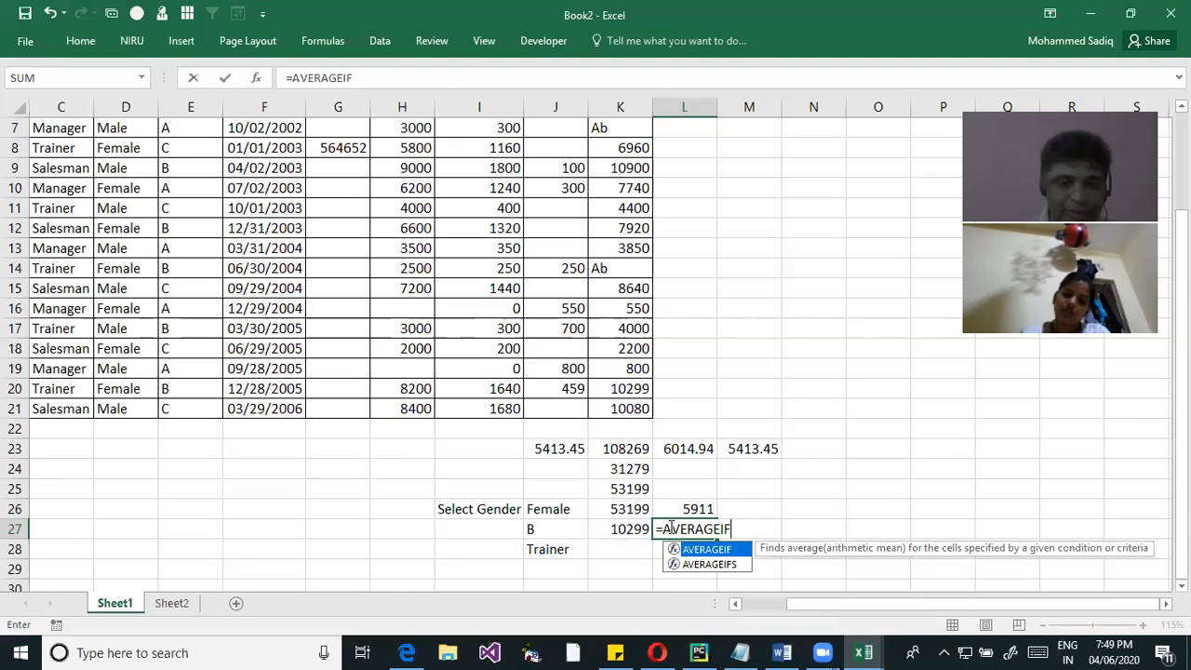
type("S(")
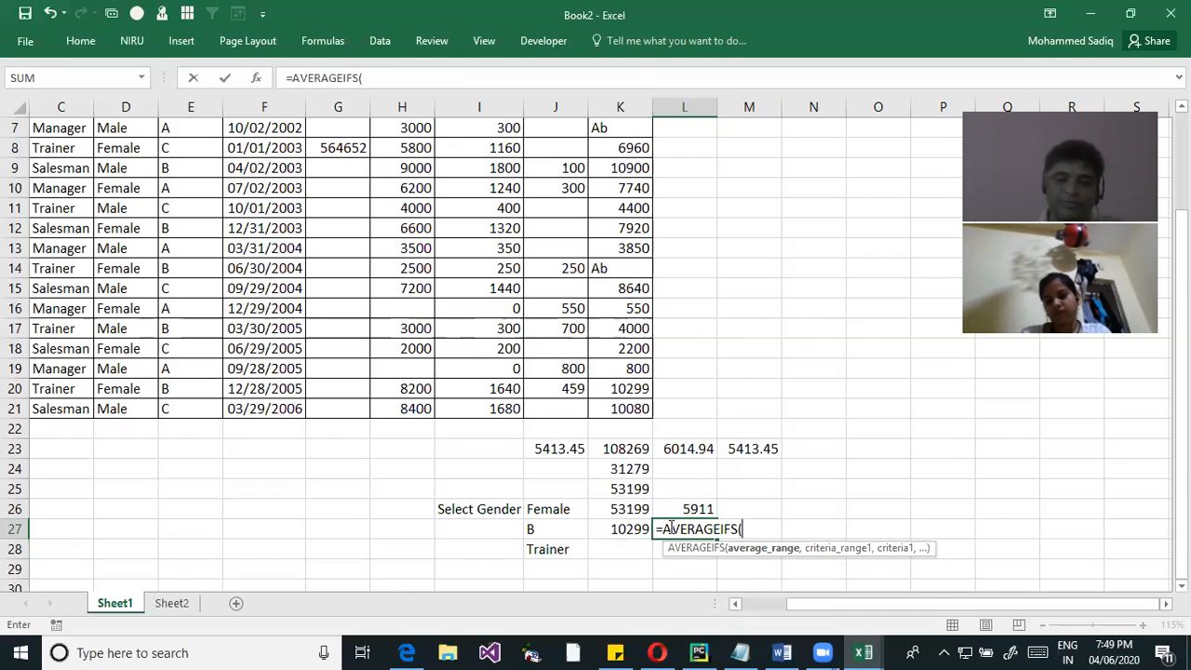
type("NET")
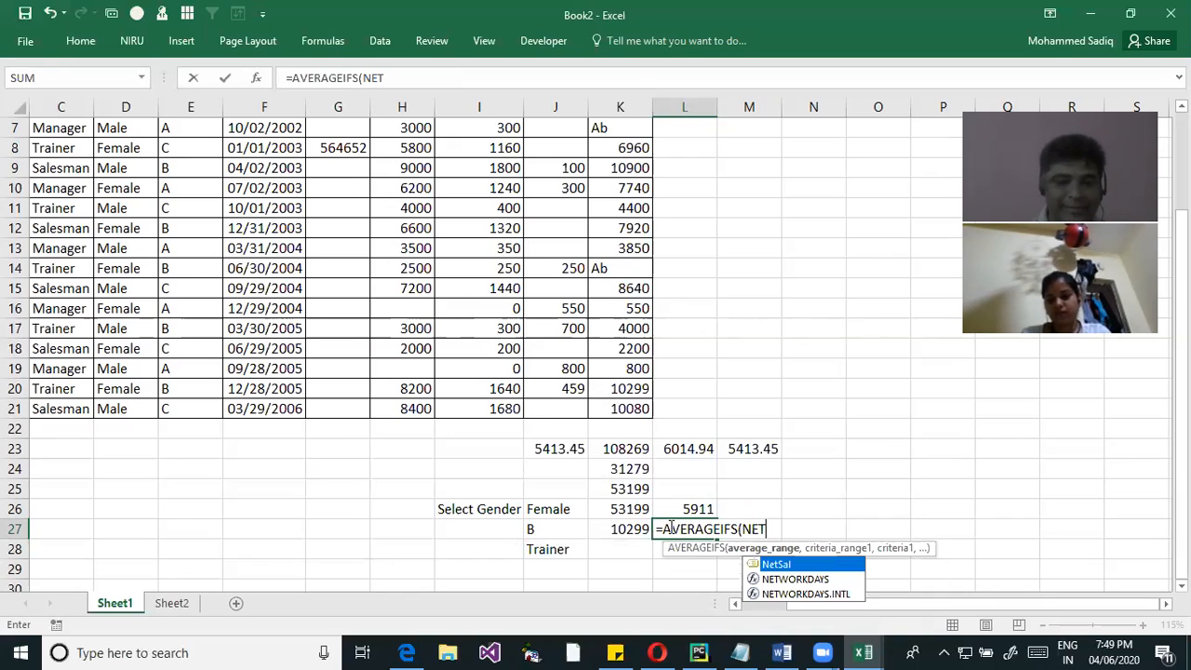
key("Tab")
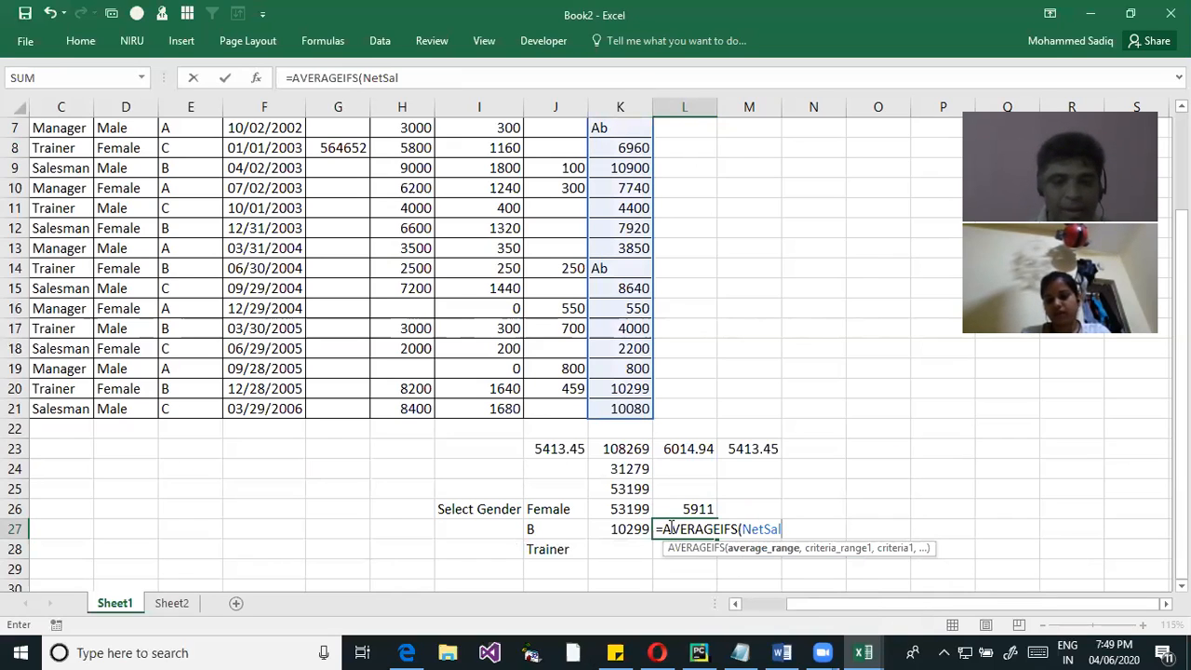
type(",")
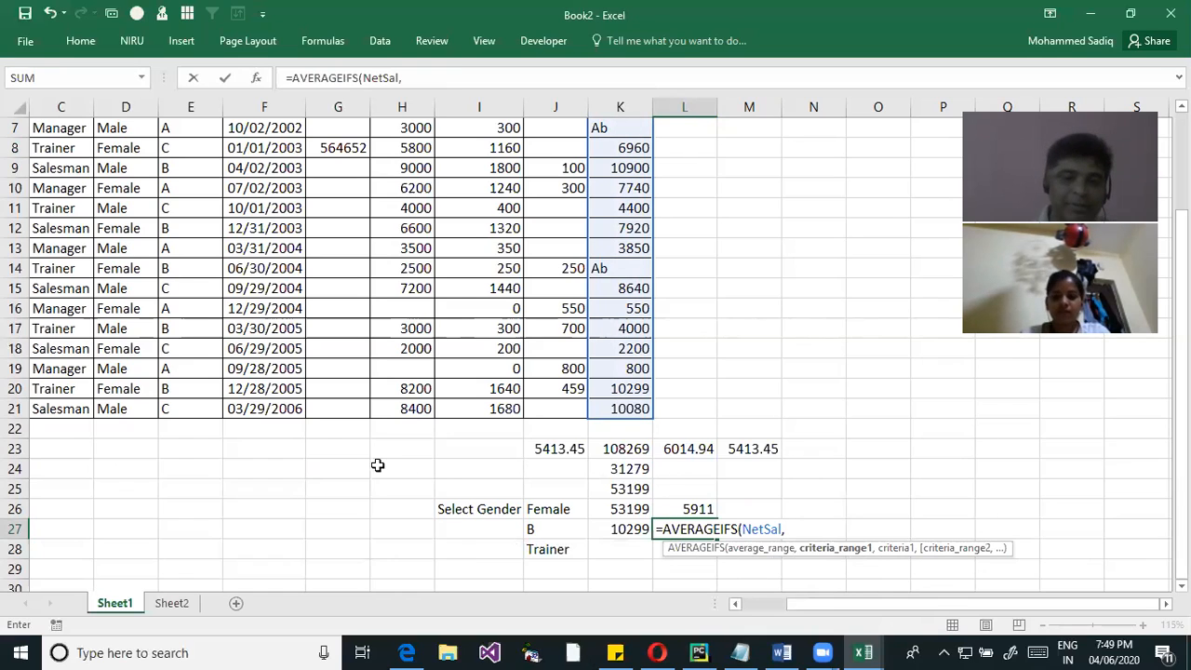
type("GEN")
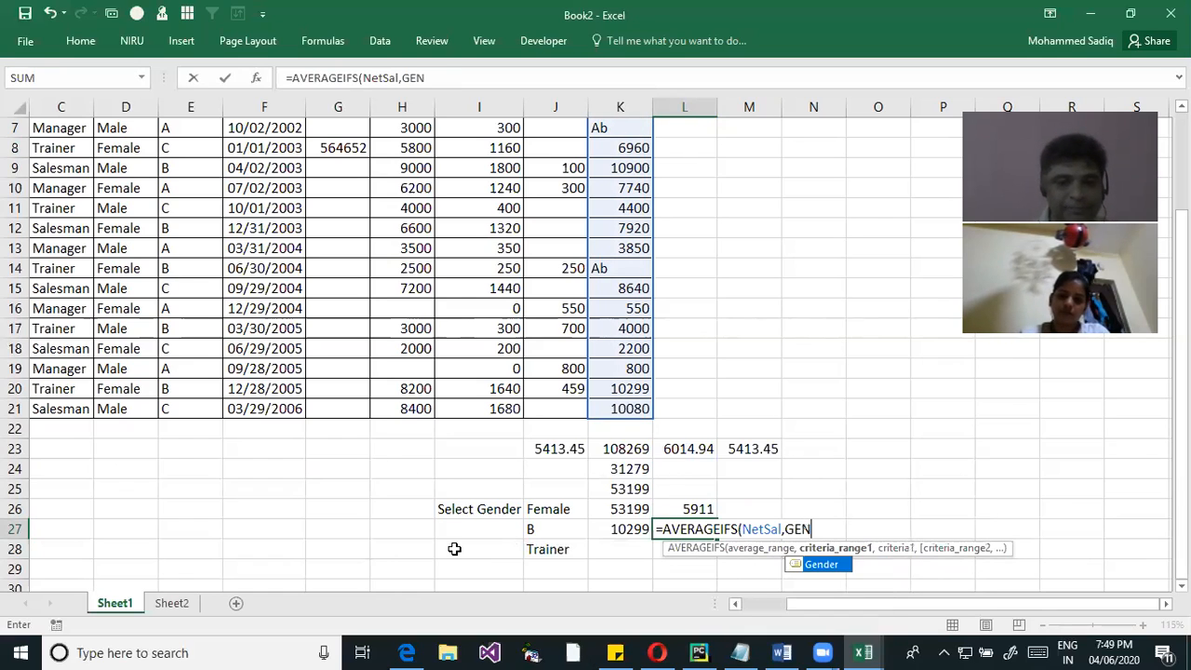
Add Gender as the first criteria range of the AVERAGEIFS formula, with J26 as its criterion
key("Tab")
type(",")
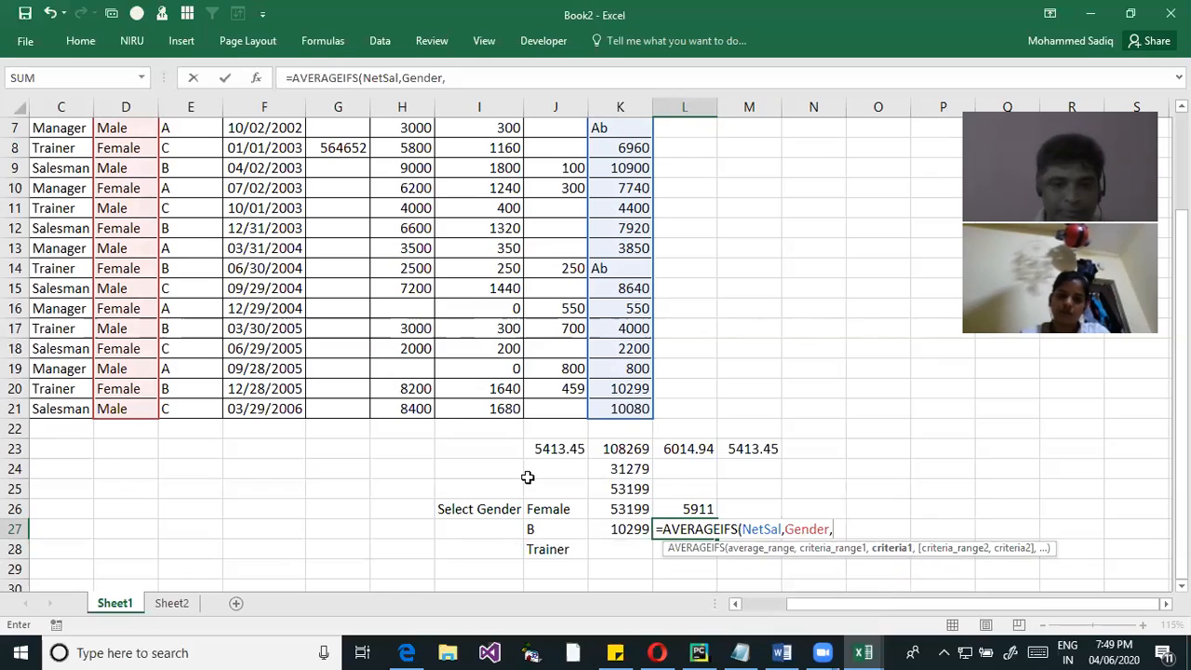
left_click(537, 517)
type(",")
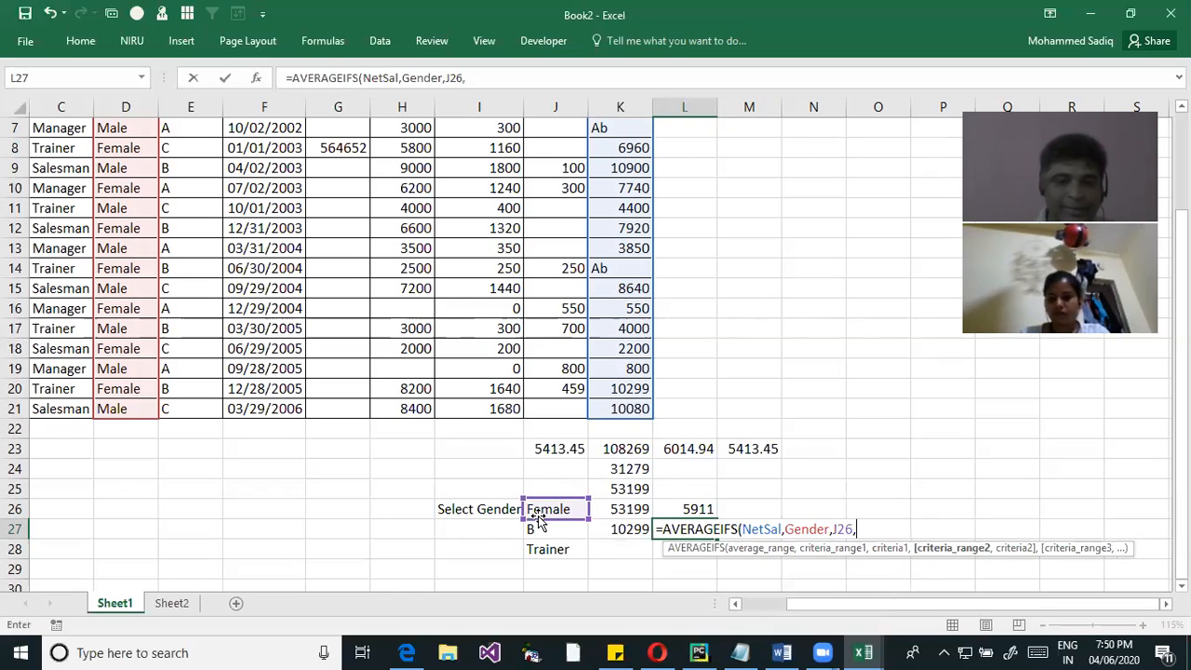
Add the Grade range E2:E21 with criterion J27 to the AVERAGEIFS formula and enter it
left_click_drag(177, 400, 175, 150)
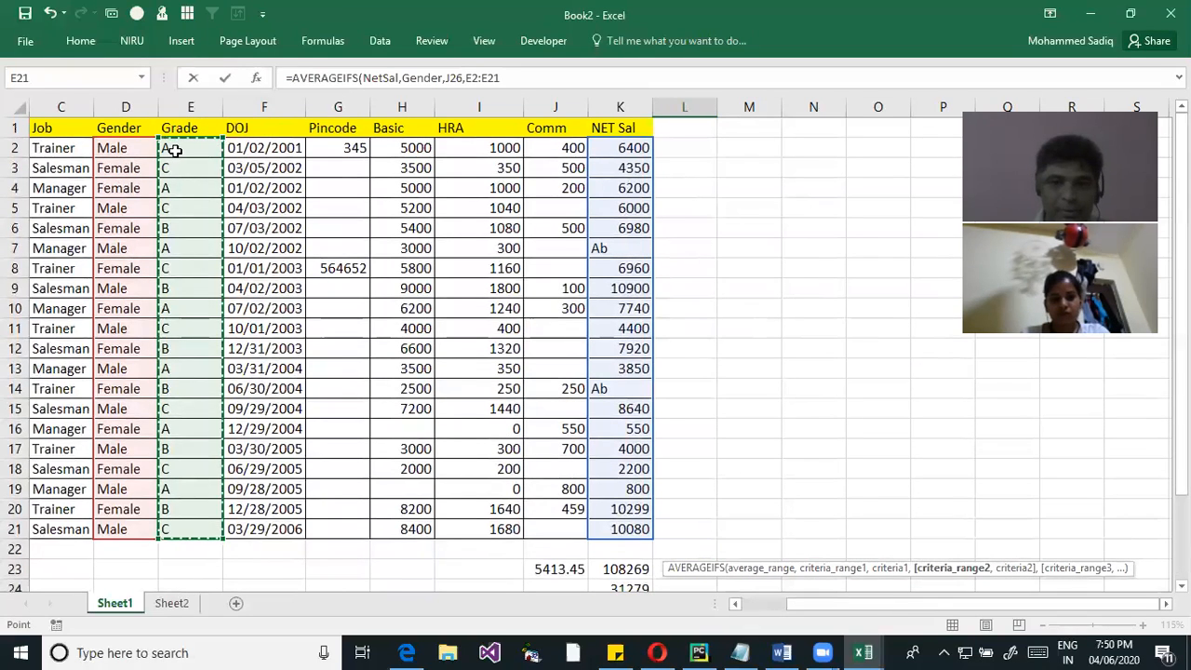
type(",")
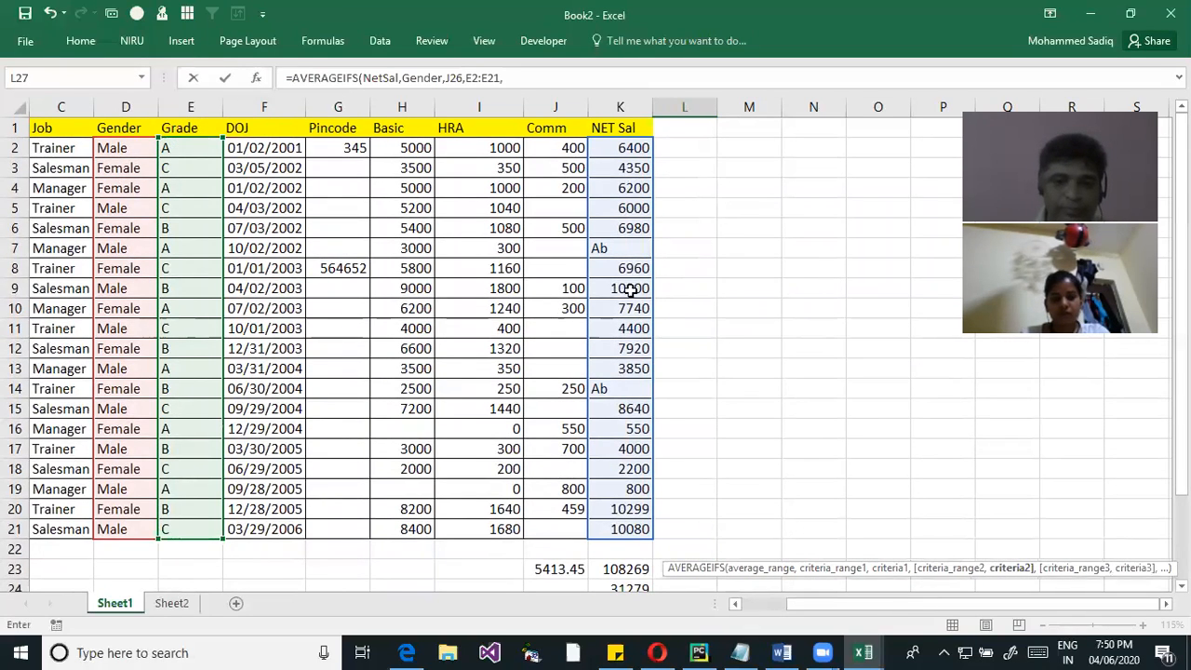
scroll(632, 291, "down", 2)
left_click(526, 528)
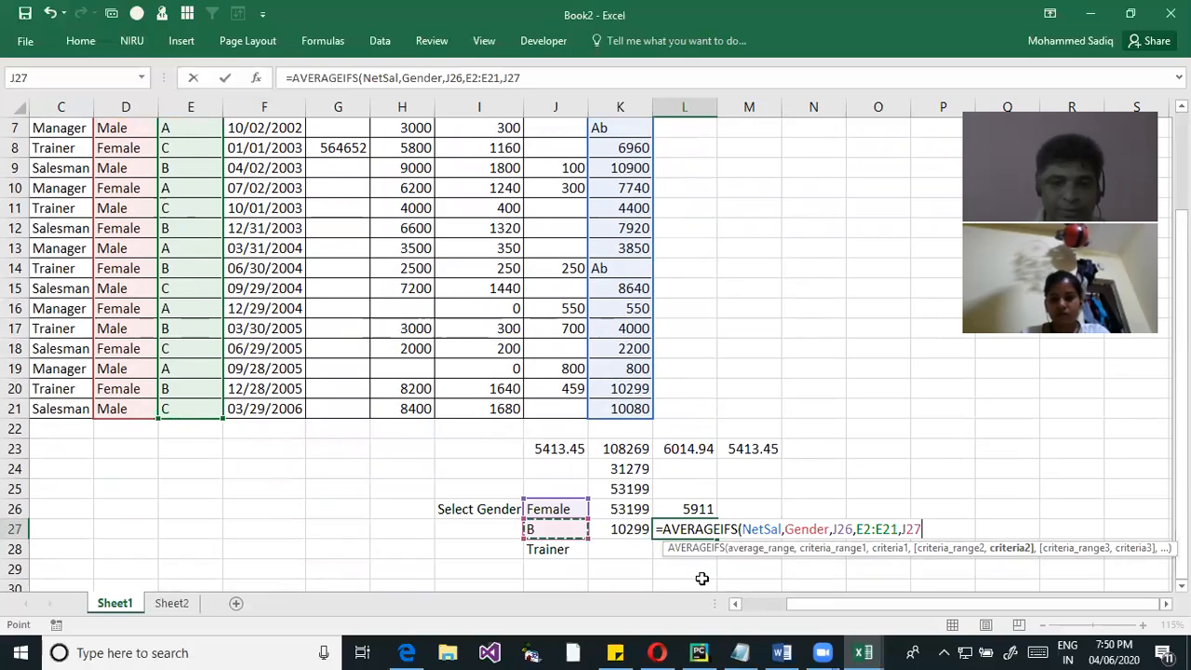
type(",")
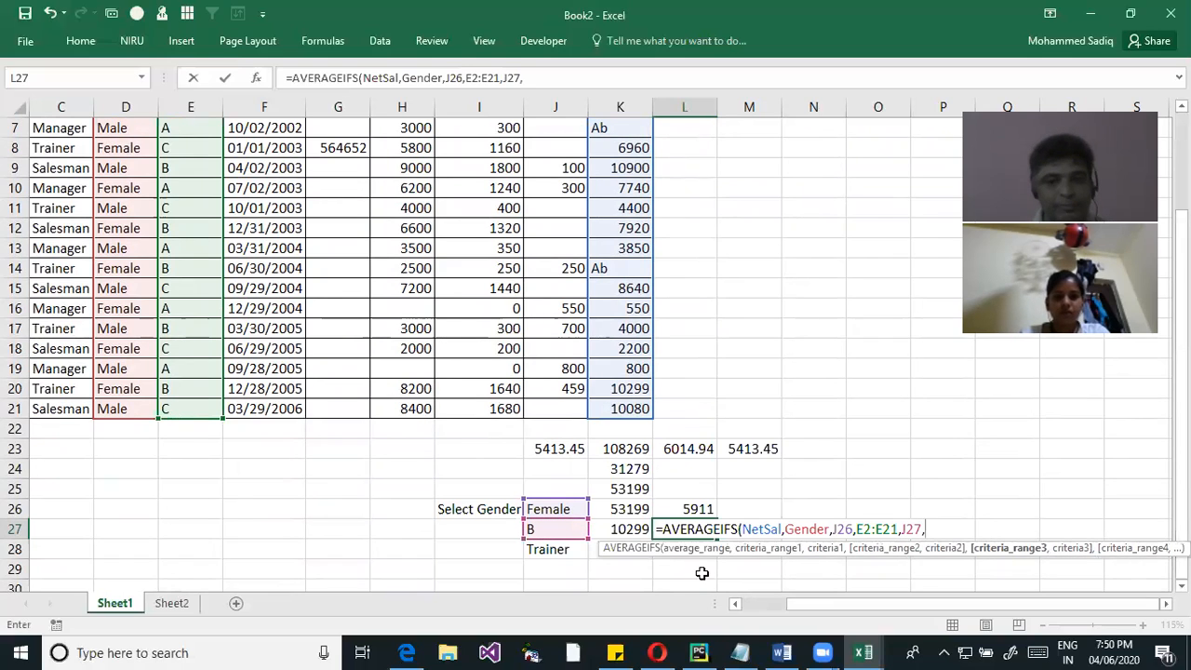
key("BackSpace")
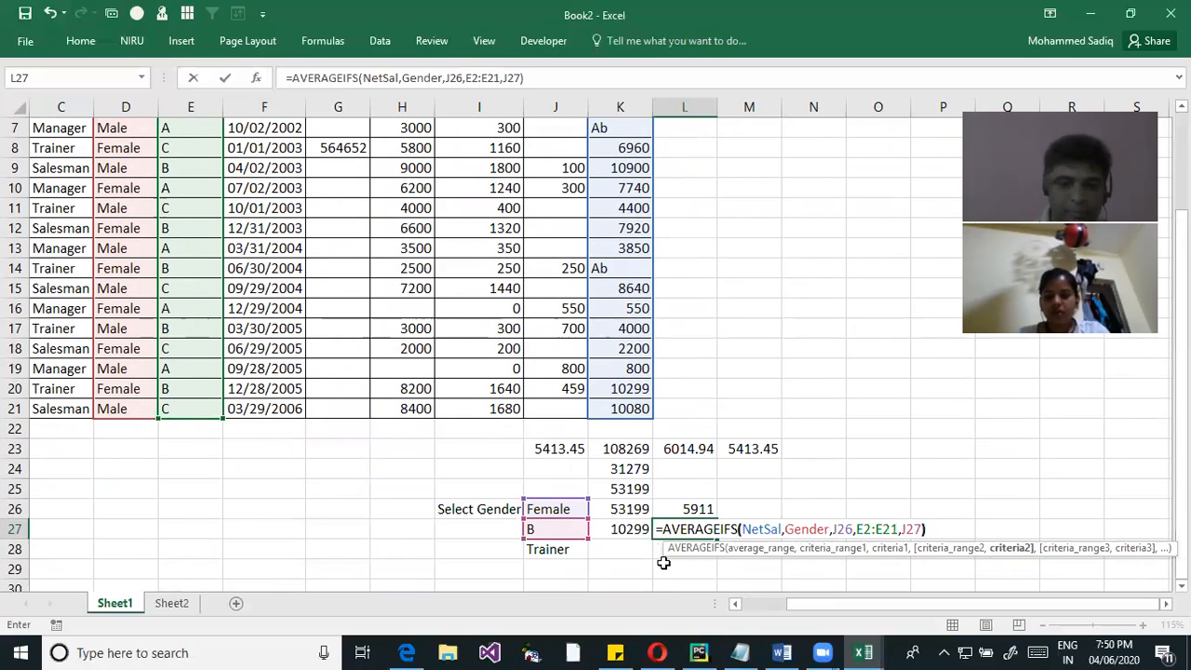
type(")")
key("Return")
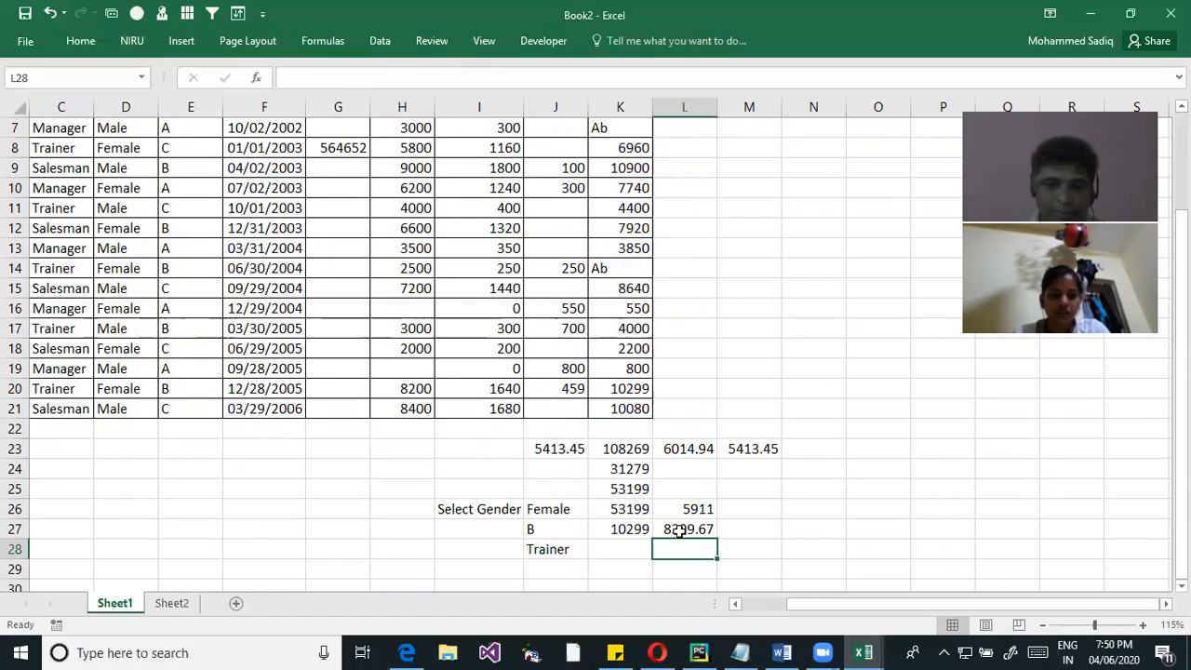
double_click(687, 532)
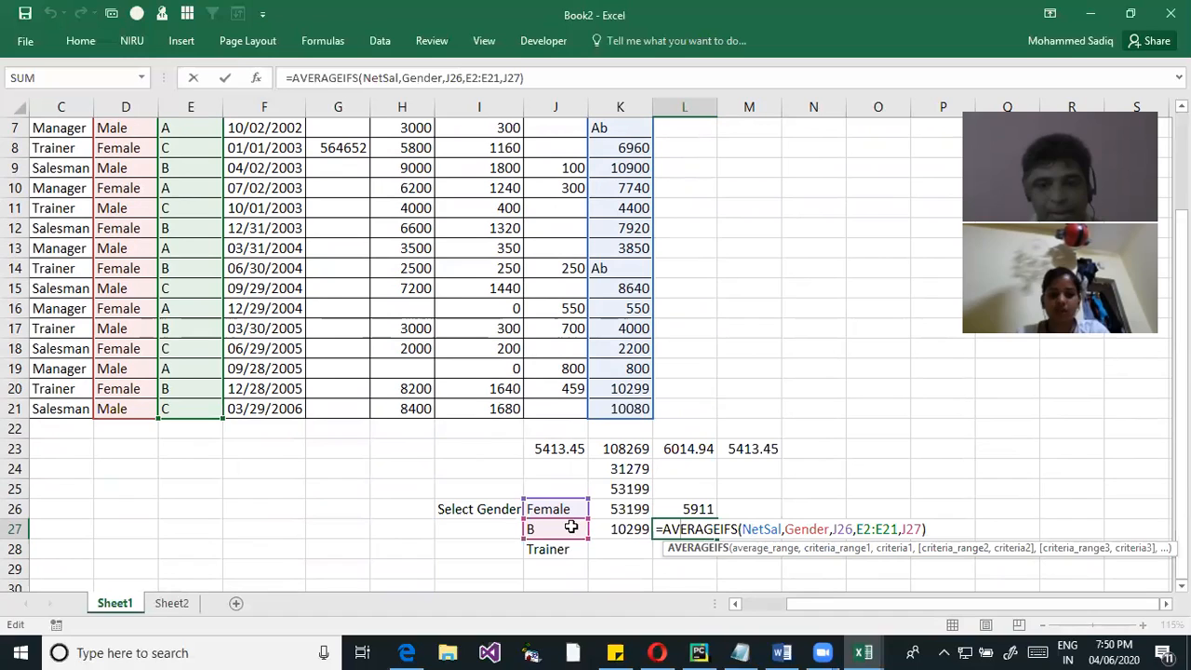
key("Return")
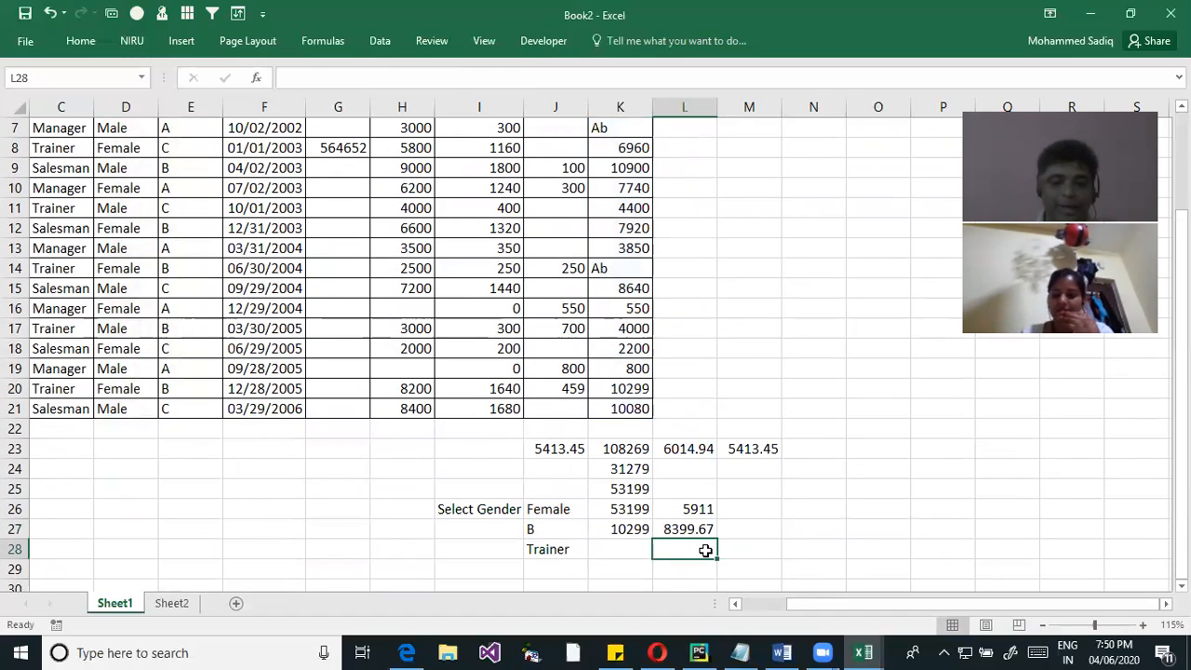
key("Up")
key("F2")
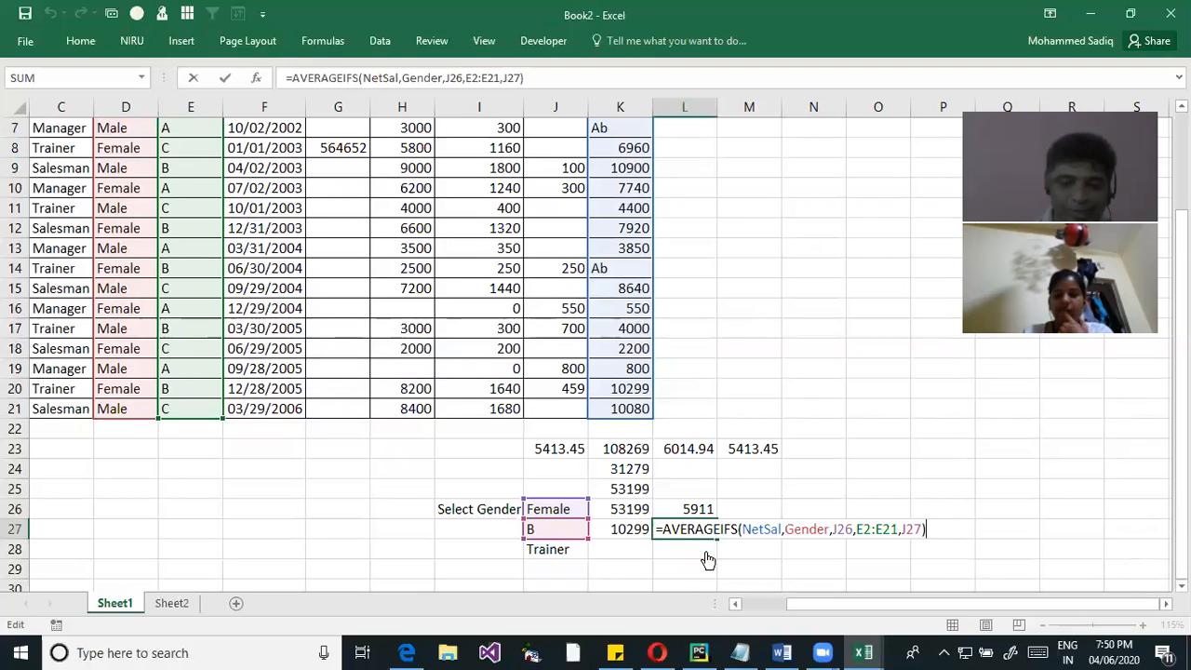
key("BackSpace")
type("+")
left_click_drag(66, 406, 54, 152)
scroll(643, 337, "down", 2)
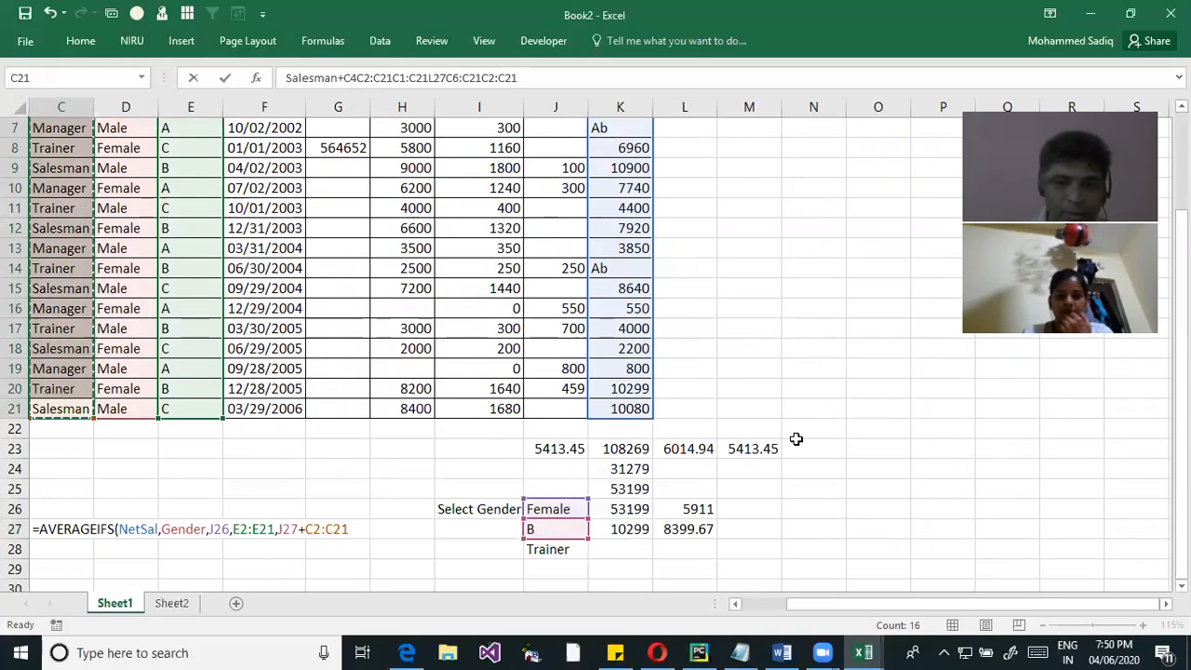
scroll(801, 438, "down", 1)
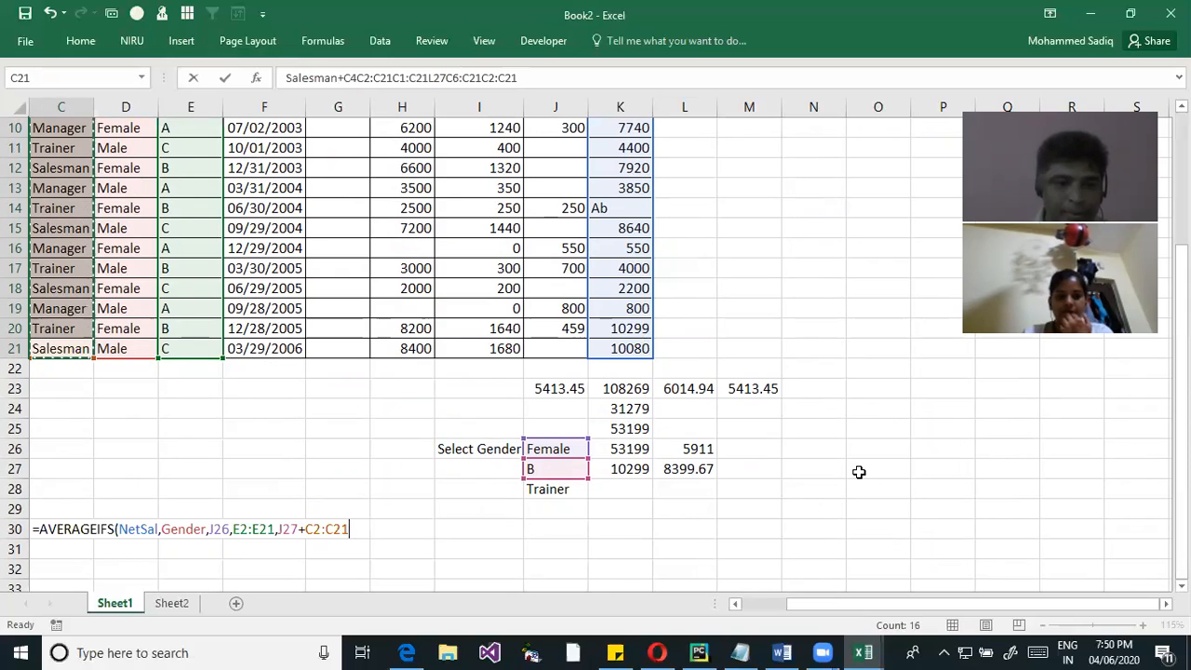
key("BackSpace")
key("BackSpace")
key("BackSpace")
key("BackSpace")
key("BackSpace")
key("BackSpace")
key("BackSpace")
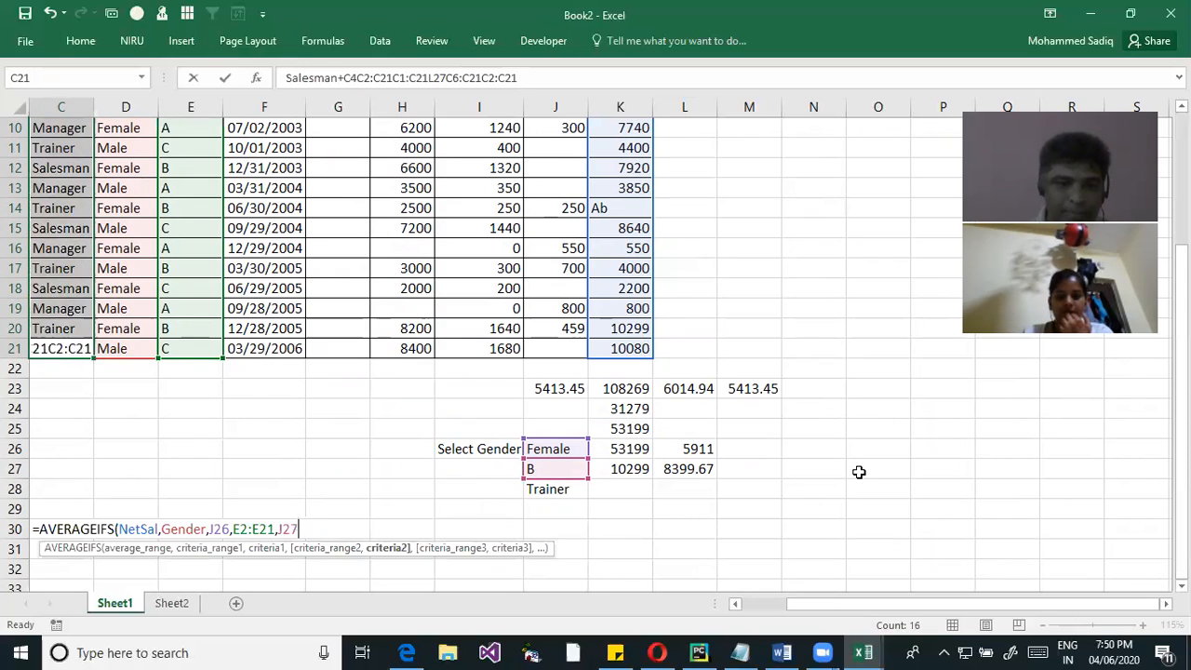
type(",")
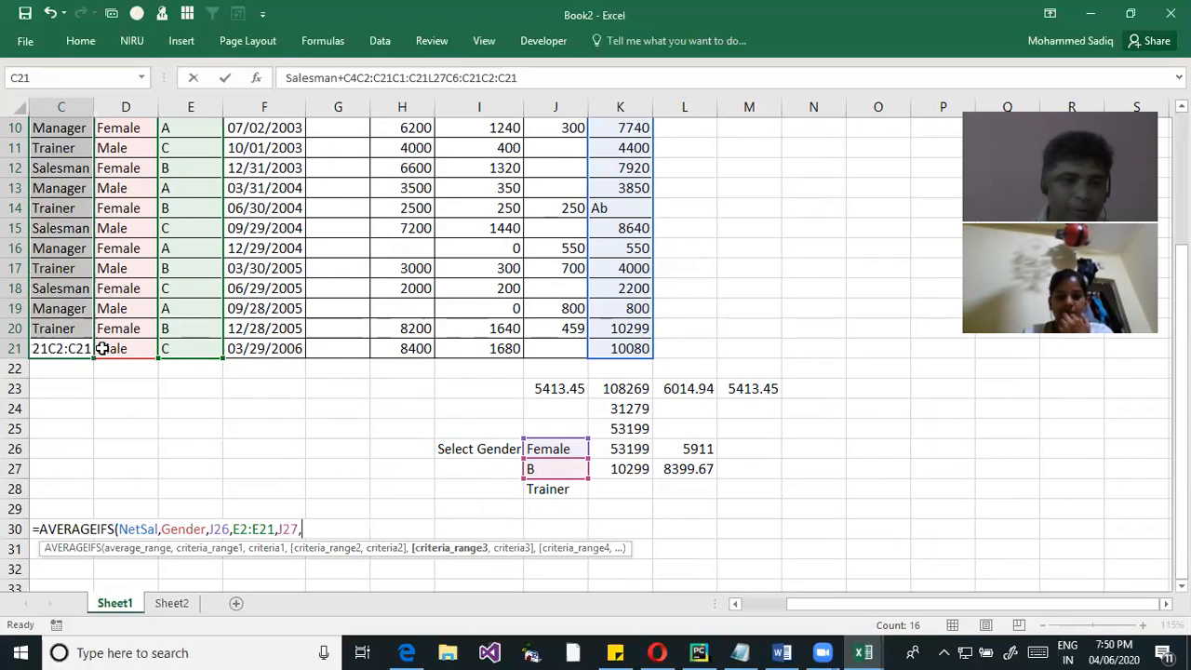
key("Escape")
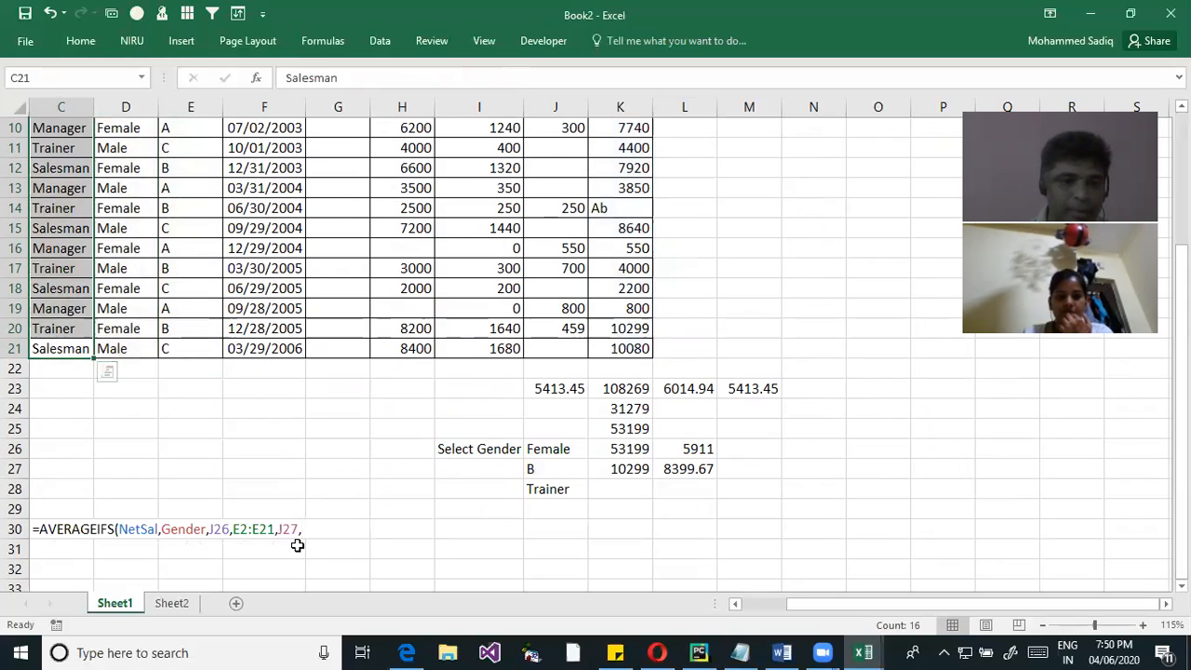
Enter an AVERAGEIFS formula in E26 that averages NetSal by Gender with J26 and E2:E21 with J27, accepting the suggested correction
left_click(168, 455)
left_click(307, 529)
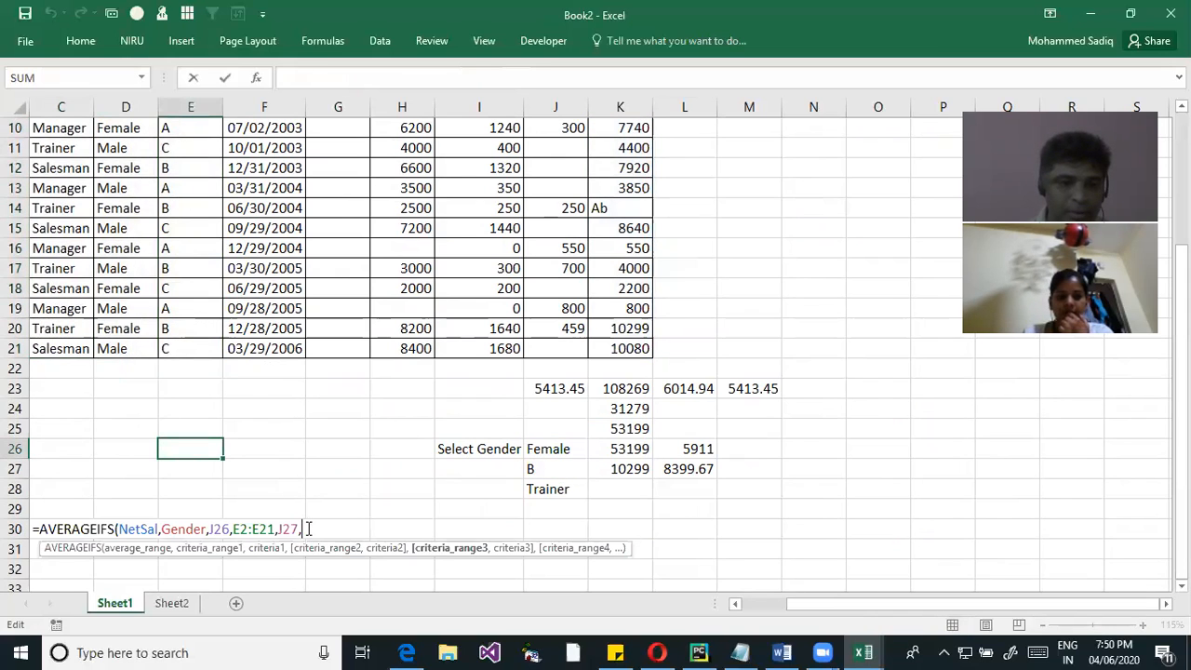
key("Return")
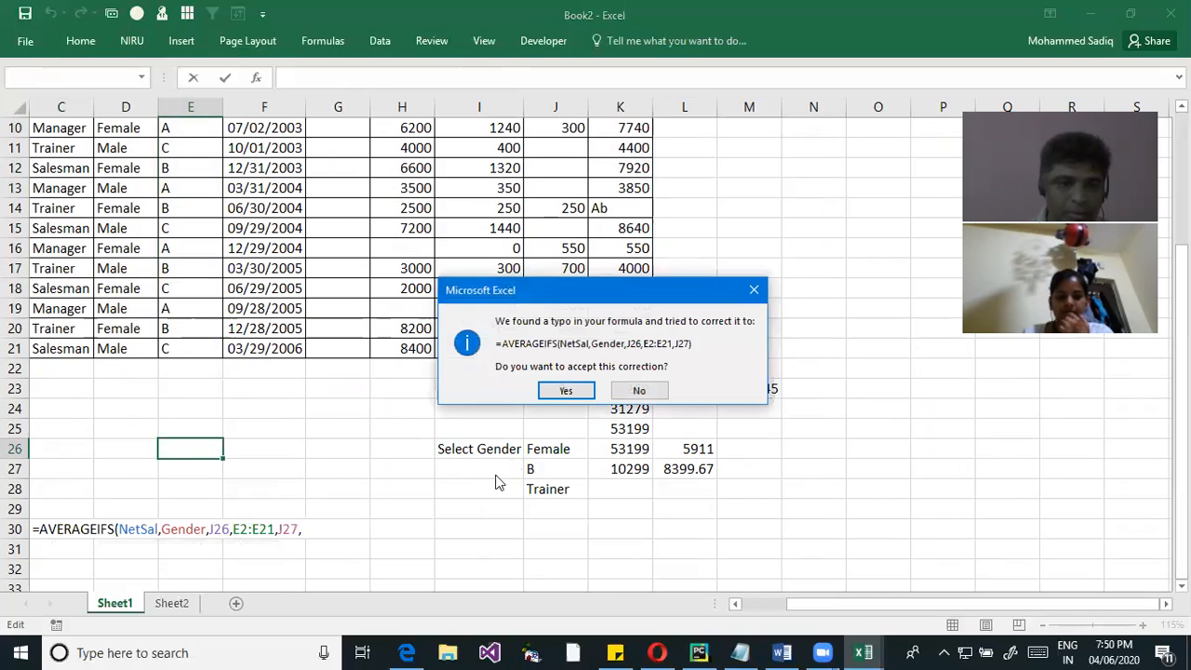
left_click(649, 391)
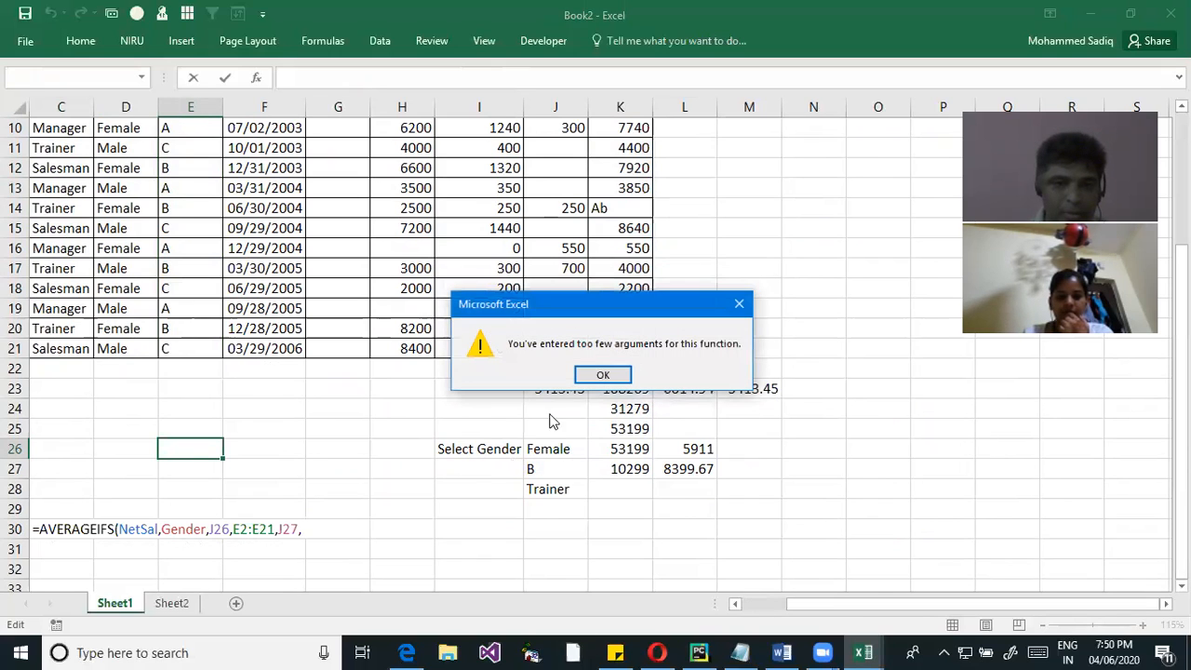
left_click(597, 376)
left_click(314, 527)
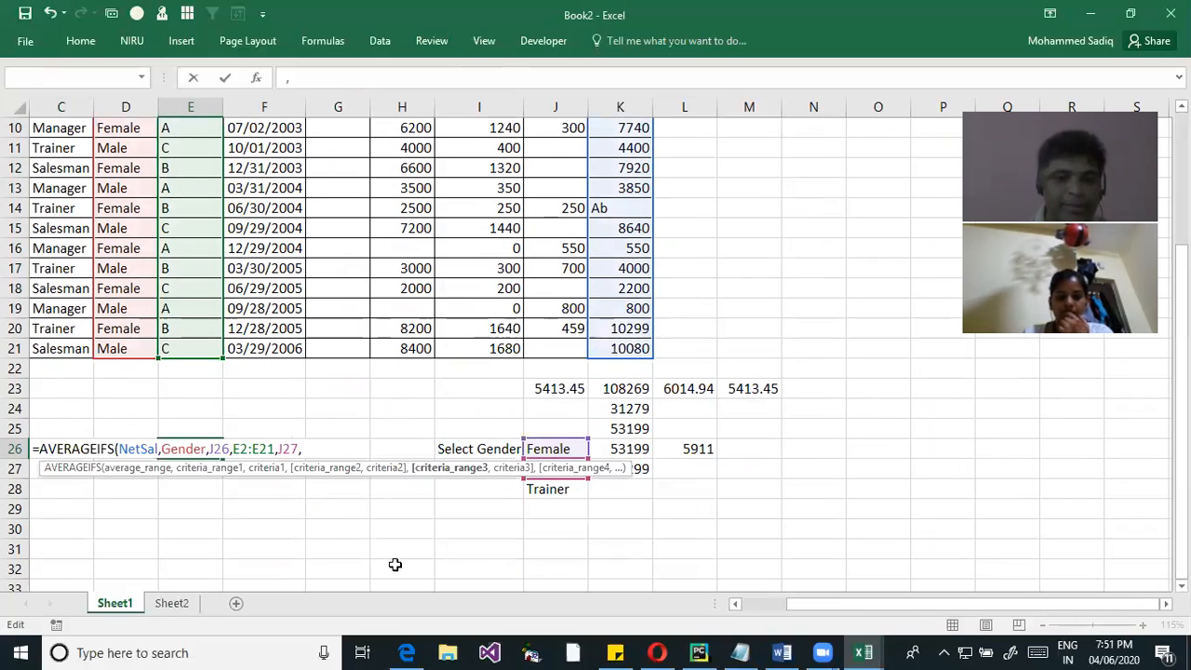
scroll(82, 311, "up", 3)
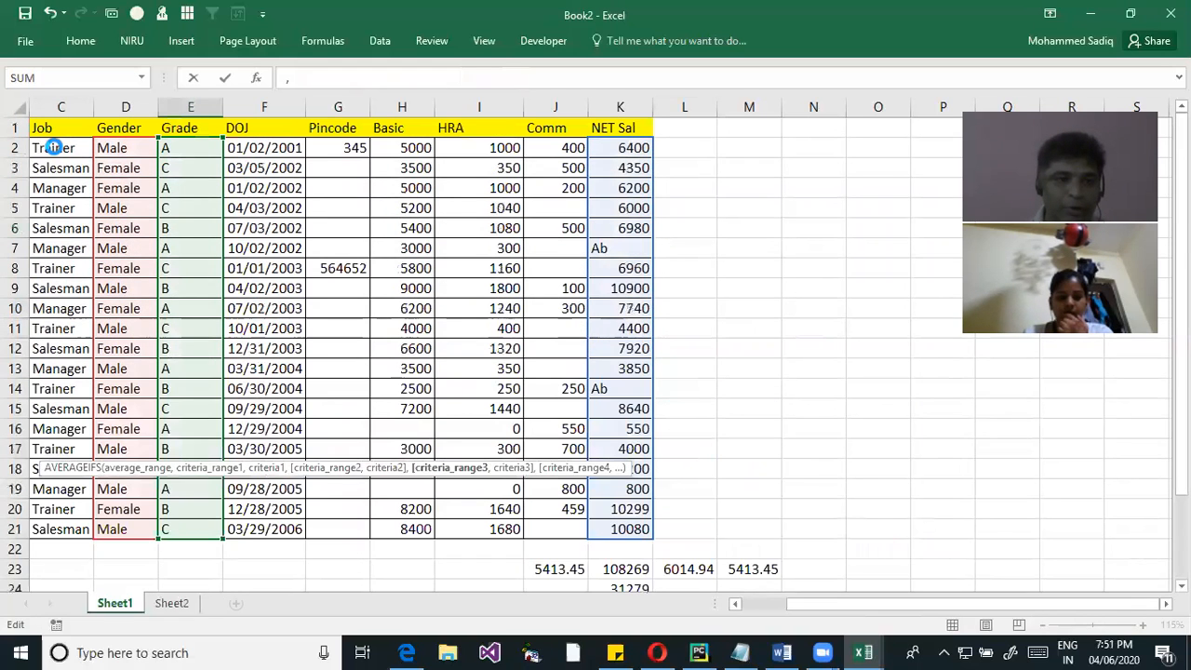
key("Return")
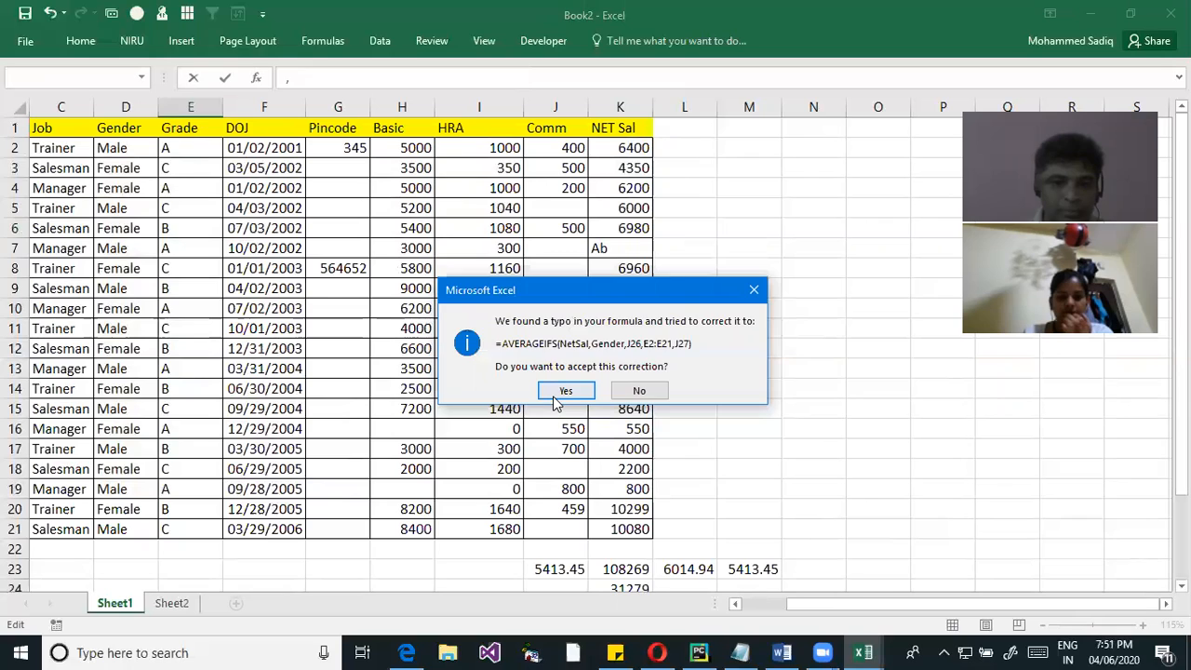
left_click(564, 393)
Extend the AVERAGEIFS formula in L27 with the Job range C2:C21 as its third criteria range
scroll(361, 408, "down", 4)
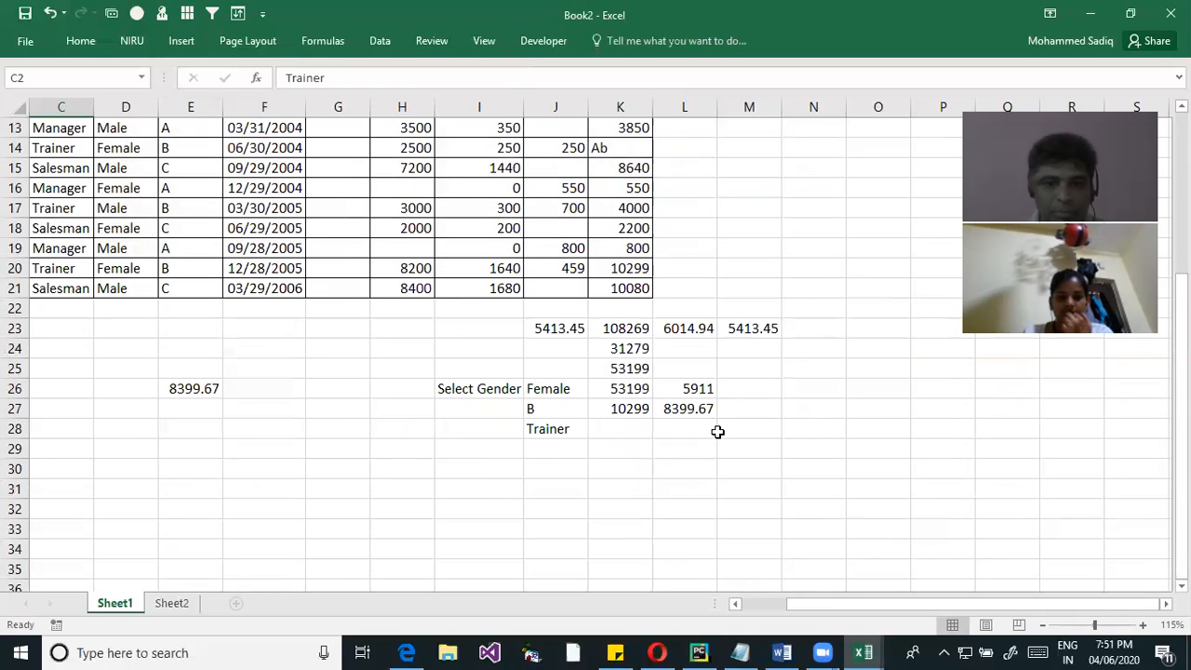
double_click(689, 407)
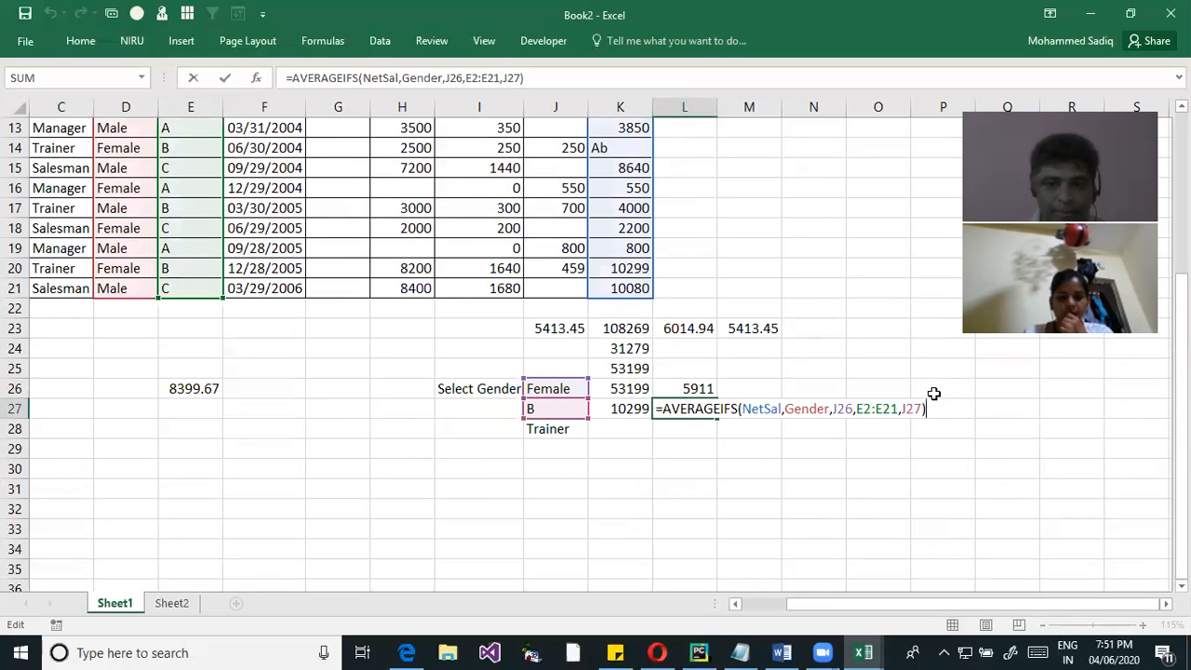
key("BackSpace")
type(",")
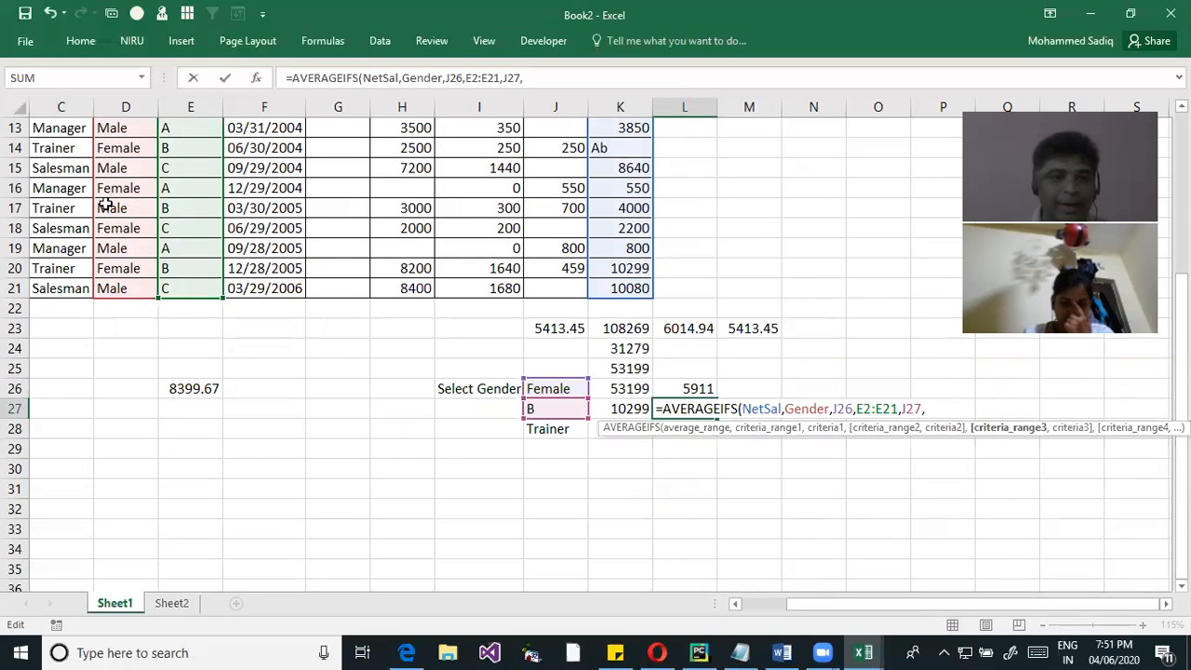
scroll(46, 198, "up", 4)
scroll(45, 198, "up", 1)
left_click_drag(51, 148, 82, 533)
scroll(165, 452, "down", 3)
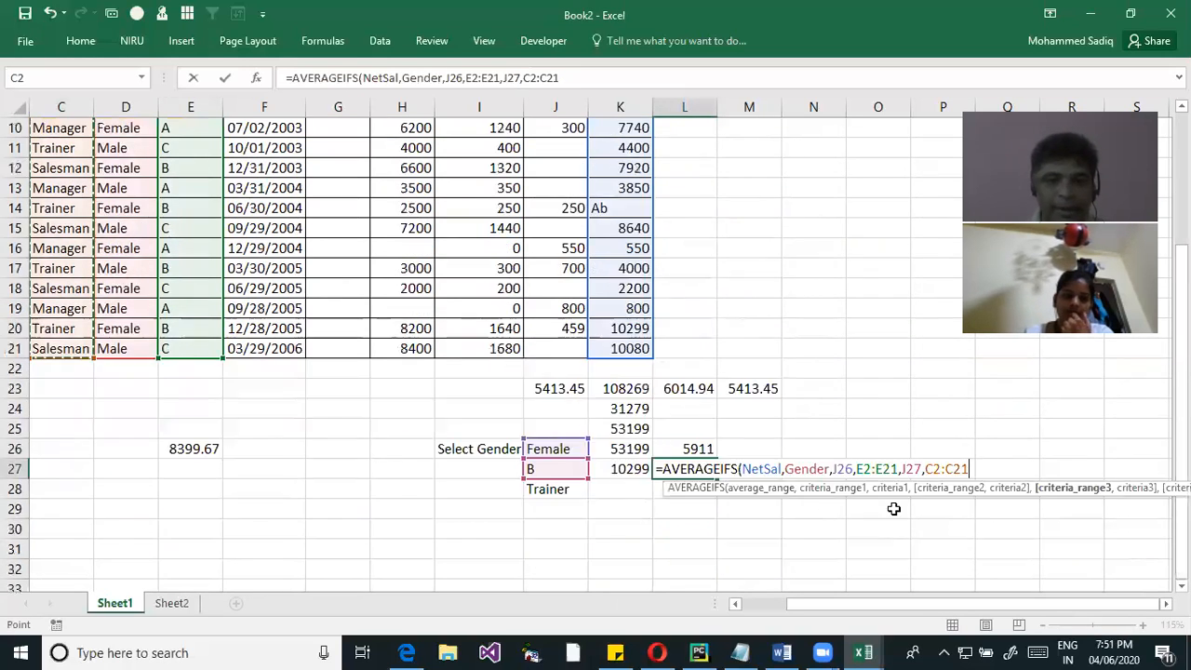
Set J28 as the criterion for the Job range, enter the AVERAGEIFS formula and check it in L27
type(",")
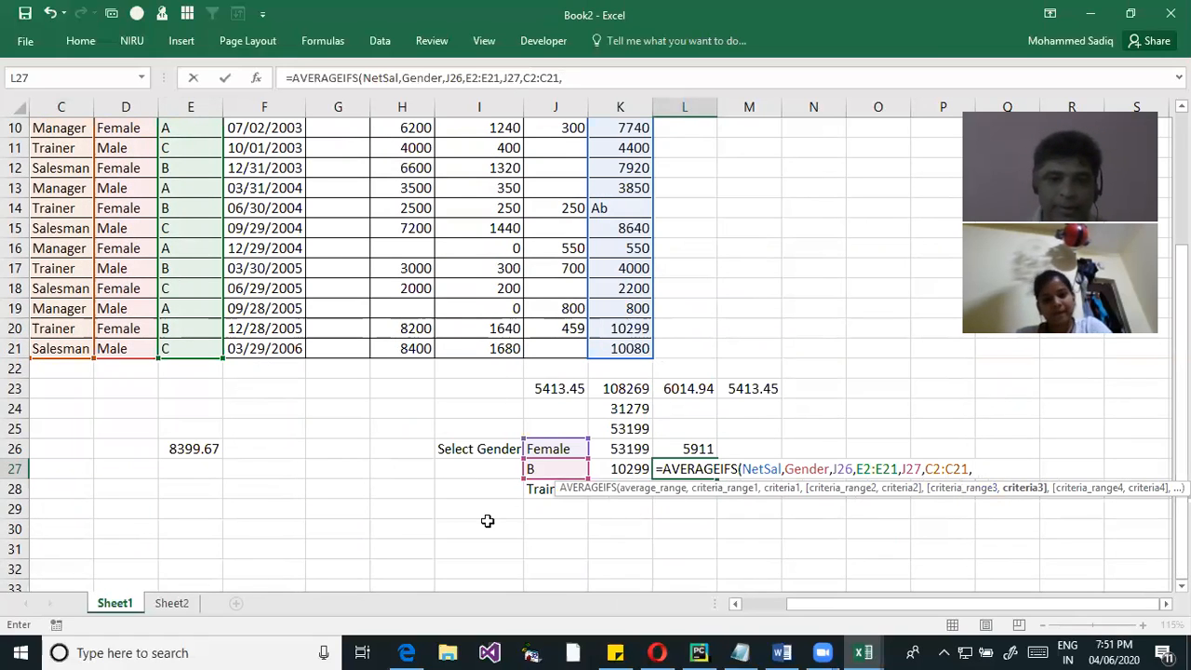
left_click(533, 490)
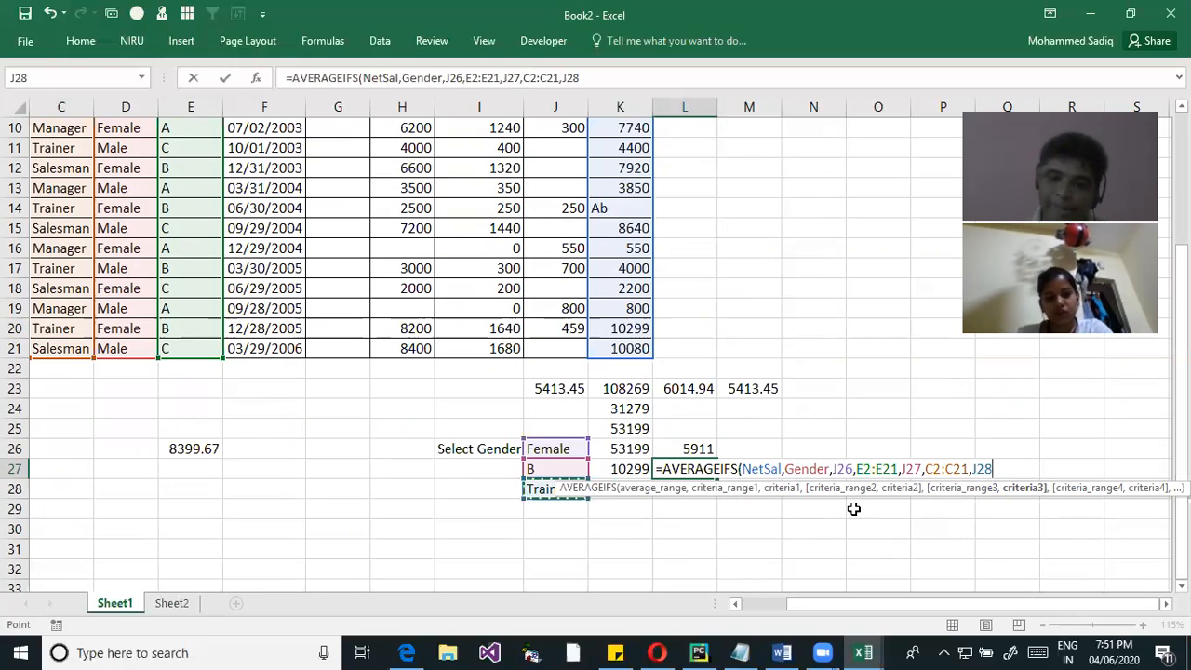
key("Return")
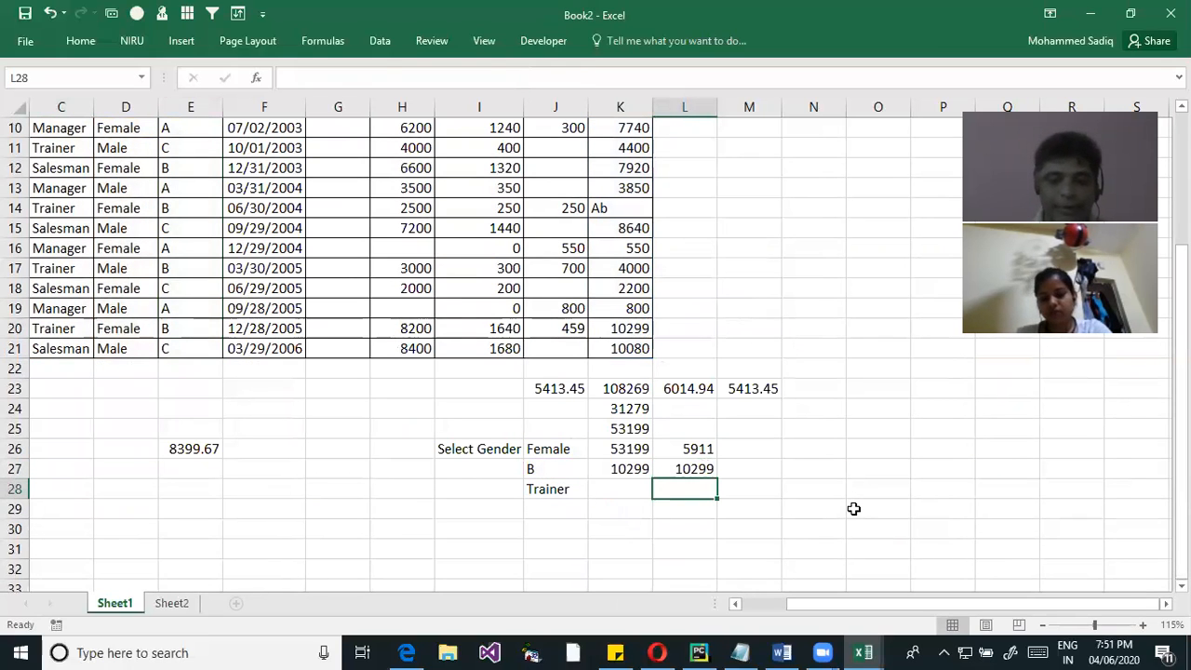
key("Up")
key("F2")
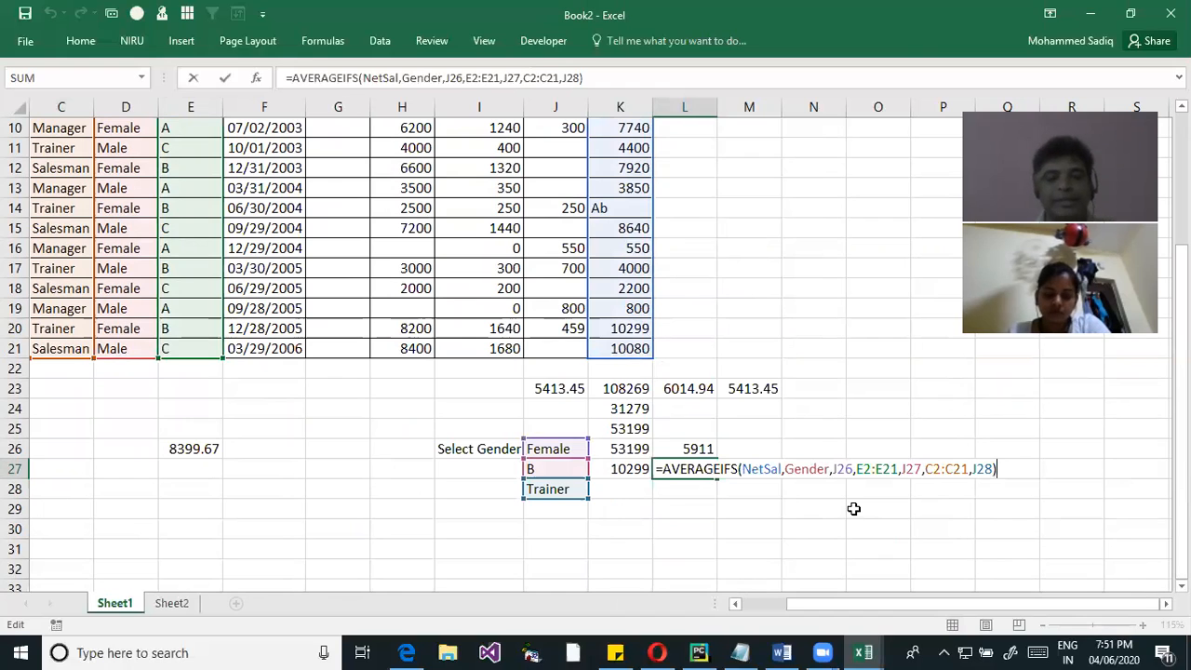
key("Return")
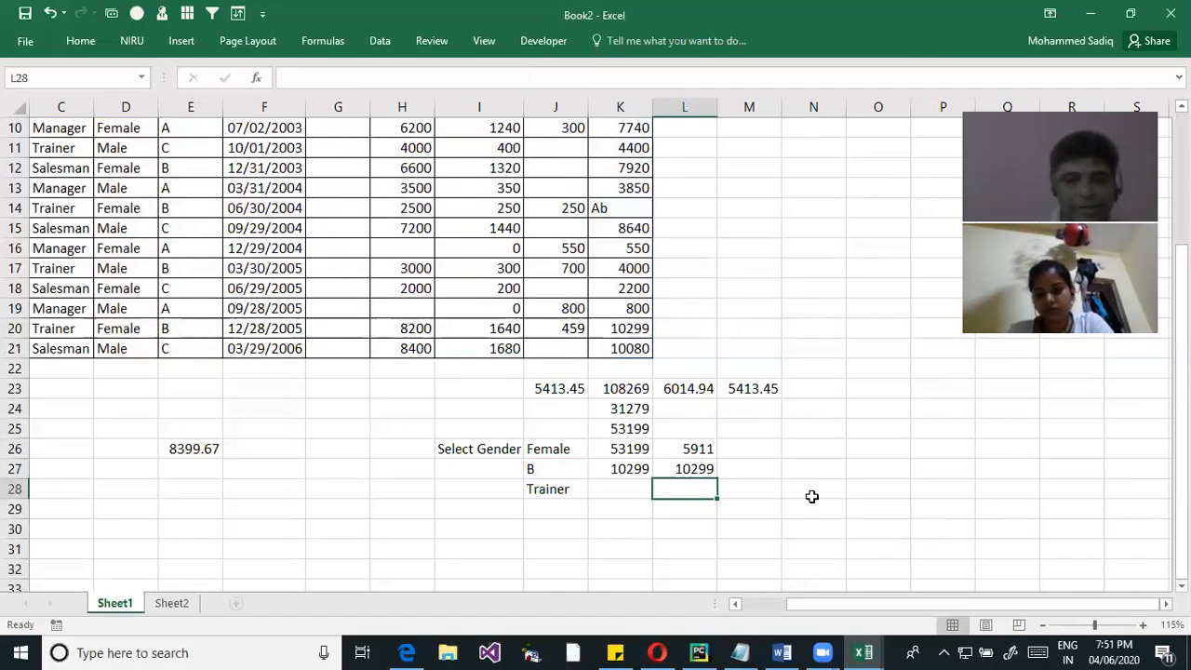
Review the arguments of the SUMIFS formula in K27 and the AVERAGE formula in L23
scroll(604, 385, "up", 3)
scroll(606, 407, "down", 2)
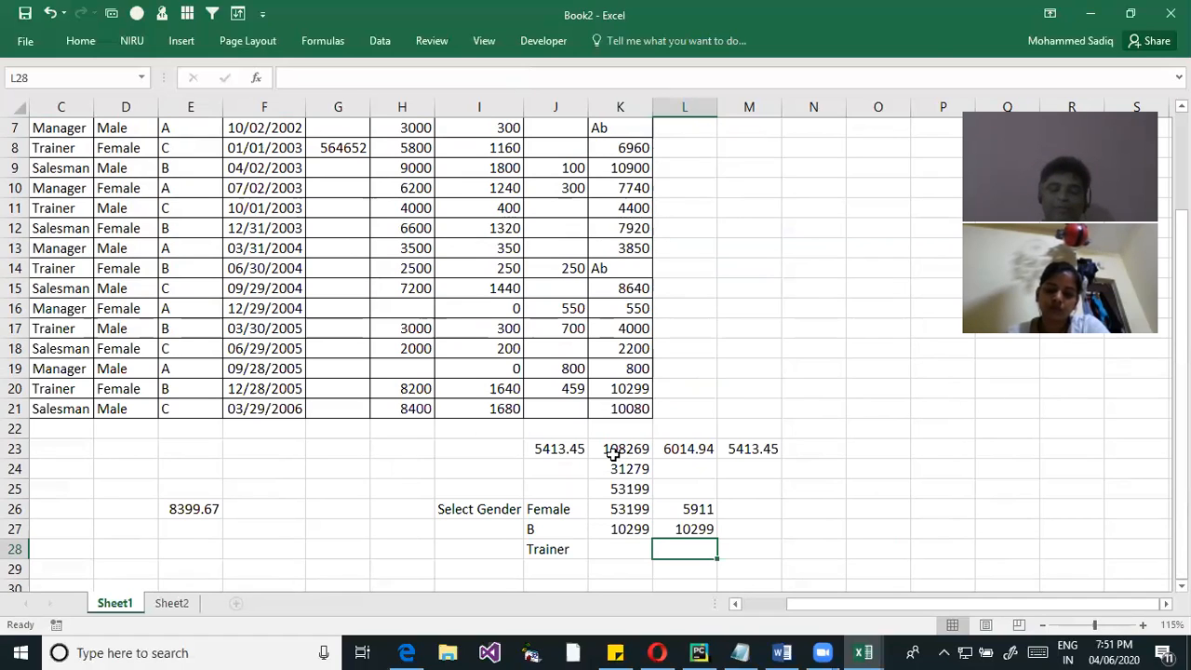
double_click(629, 529)
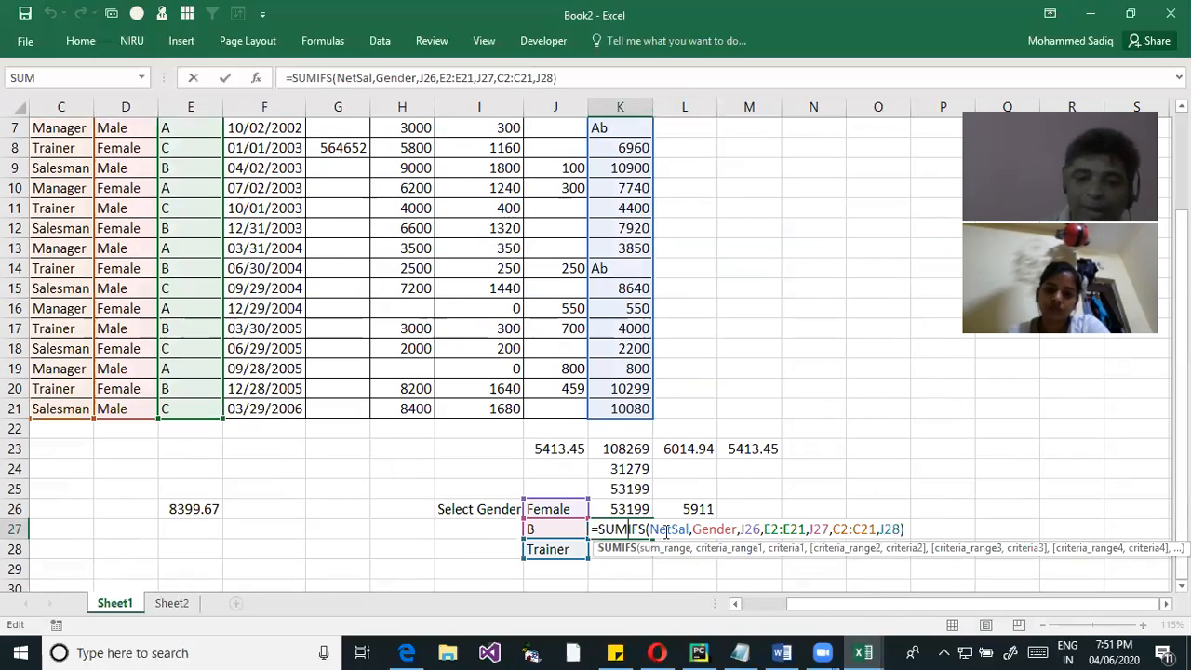
left_click(664, 530)
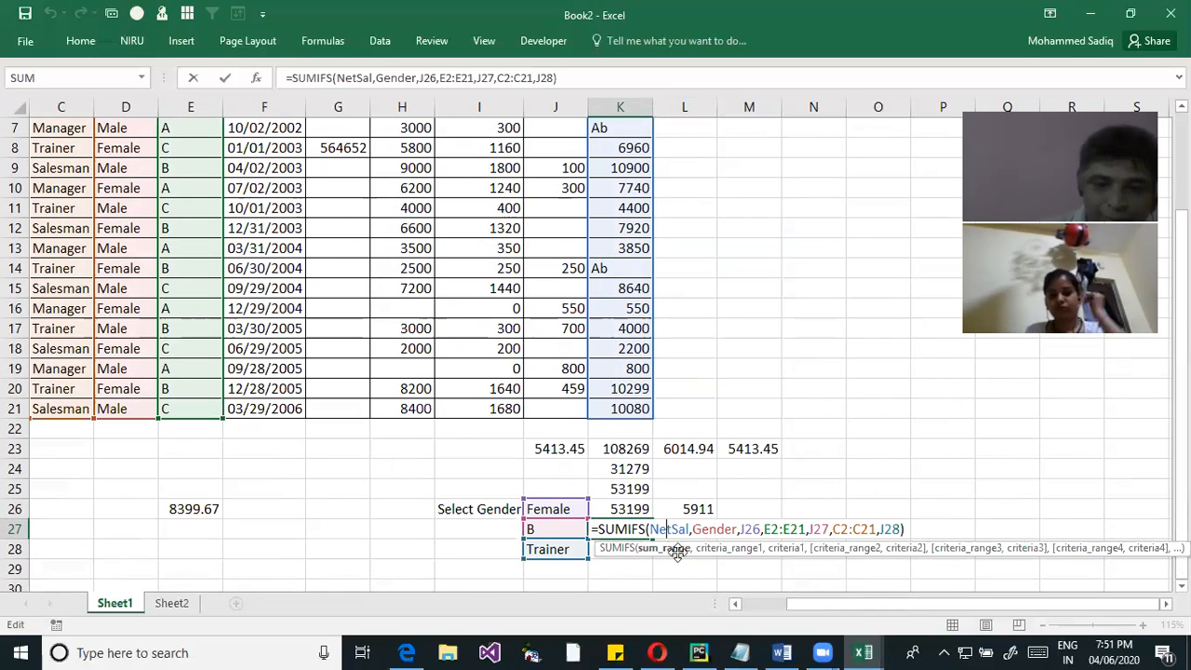
left_click(875, 454)
double_click(705, 447)
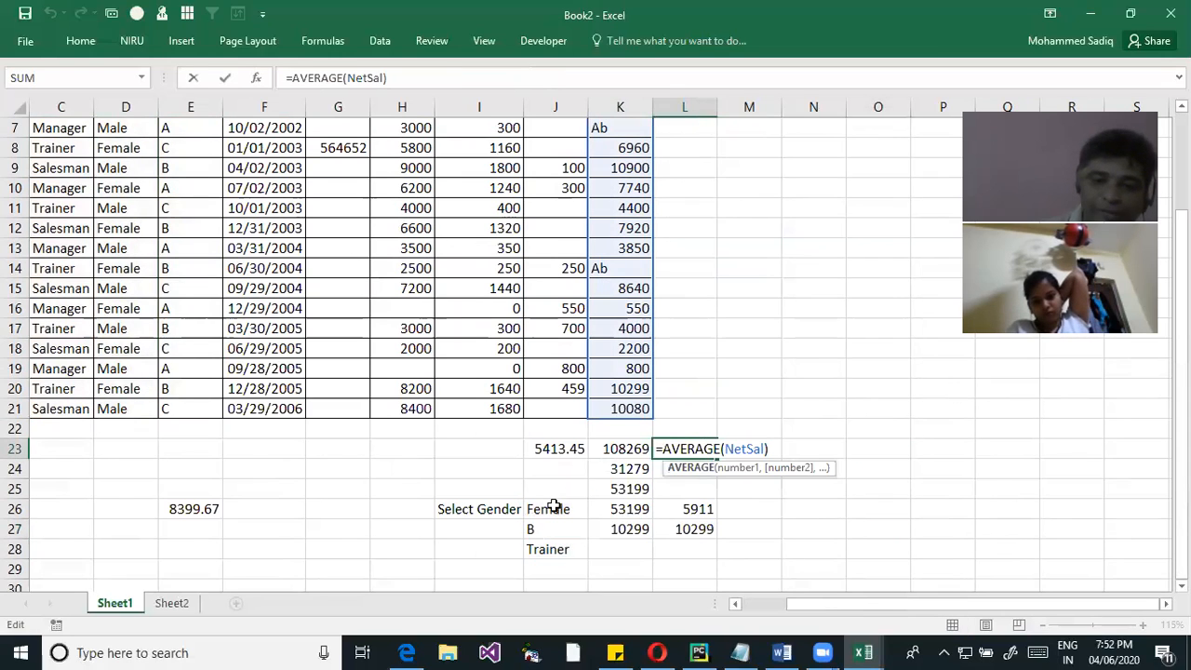
left_click(889, 463)
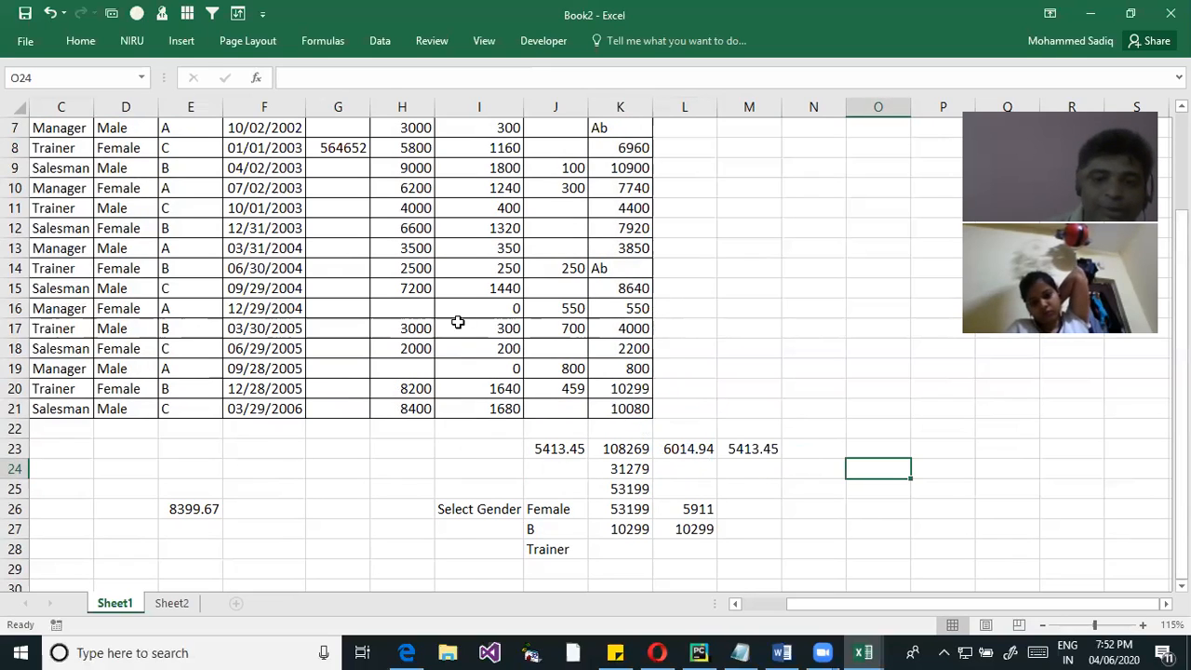
Compare the AVERAGE formula in L23 with the AVERAGEA formula in M23, both applied to NetSal
left_click(697, 451)
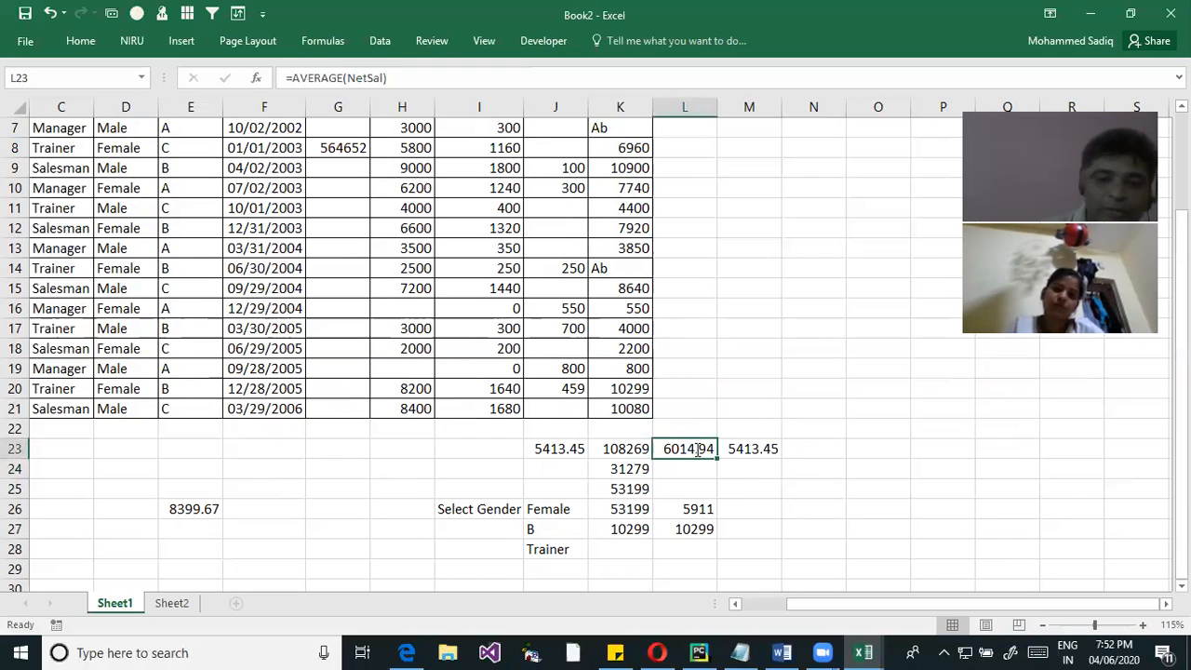
double_click(697, 450)
scroll(650, 346, "up", 2)
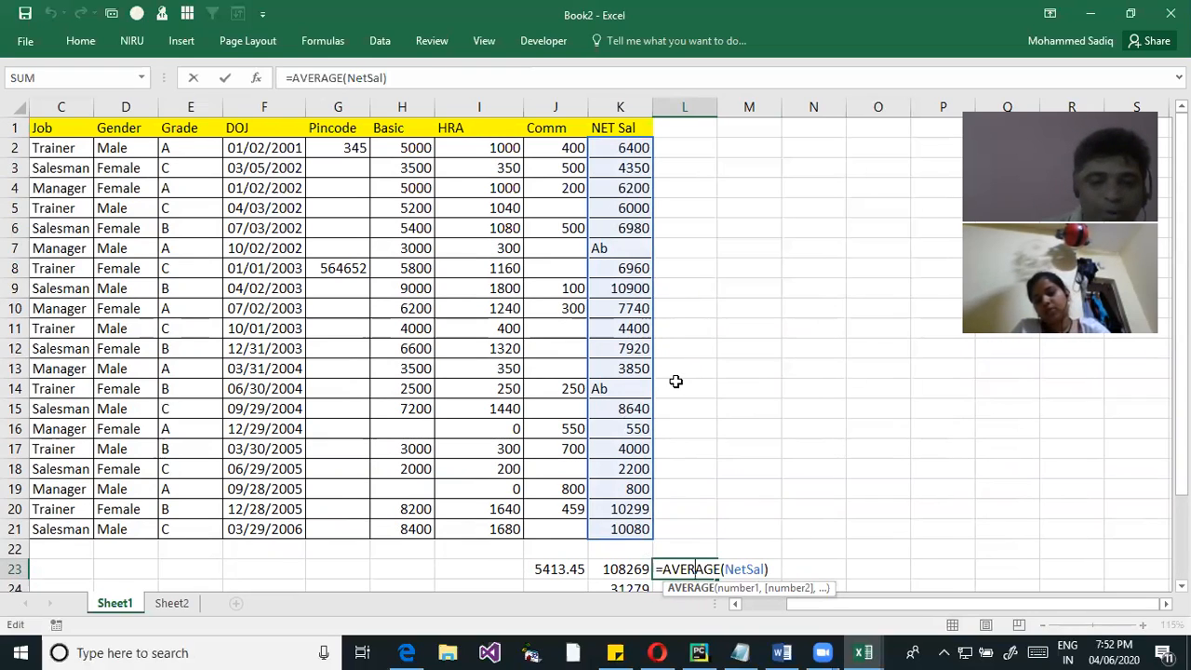
key("Return")
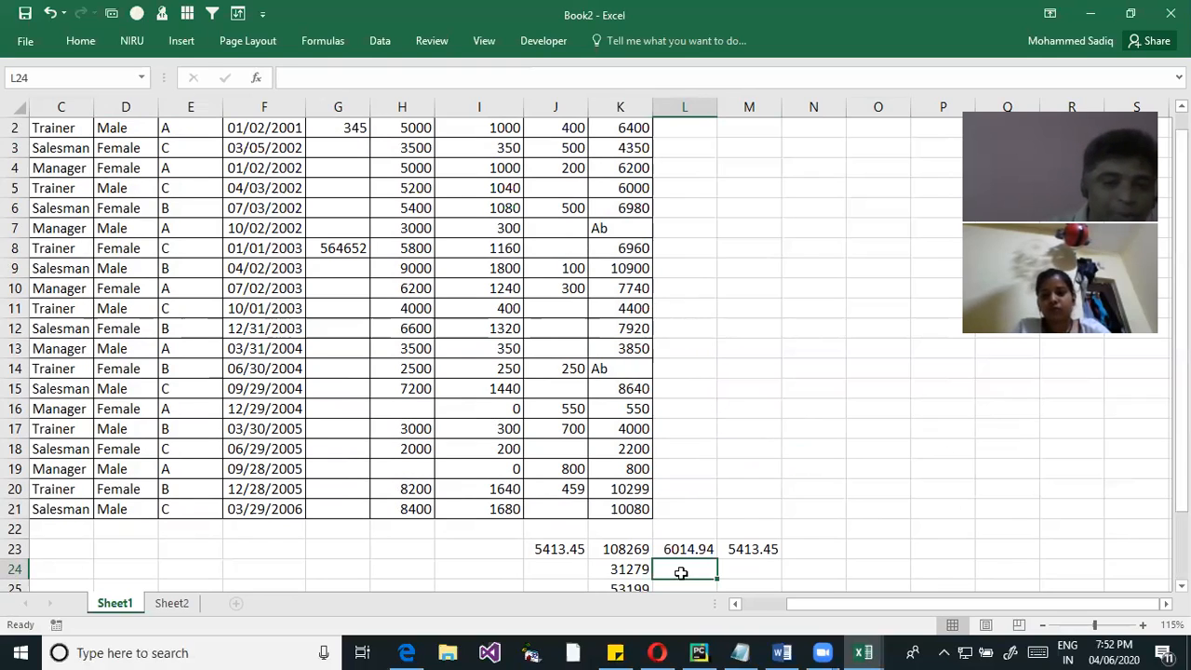
double_click(762, 549)
left_click(787, 549)
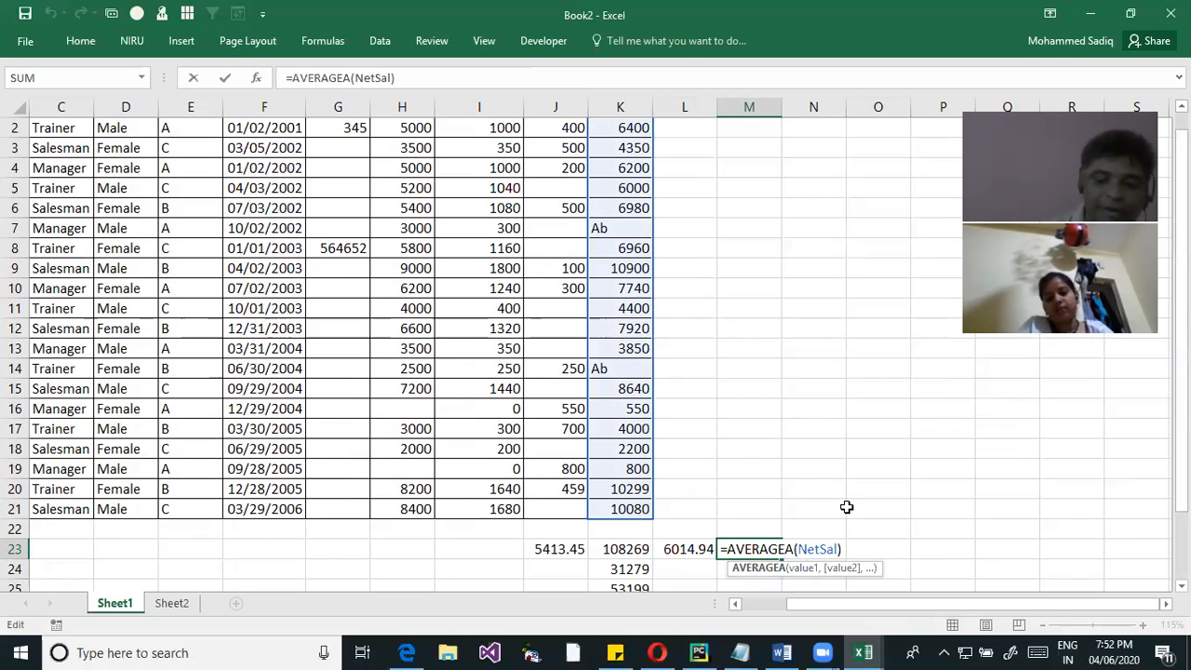
key("Right")
key("Right")
key("Right")
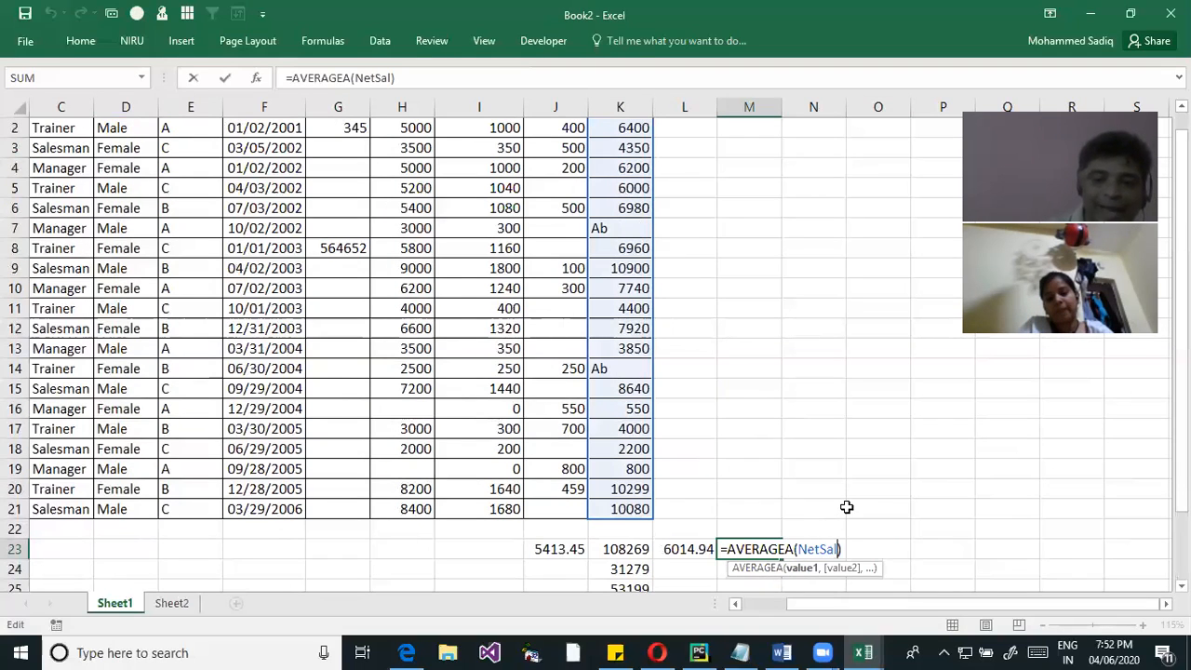
key("Return")
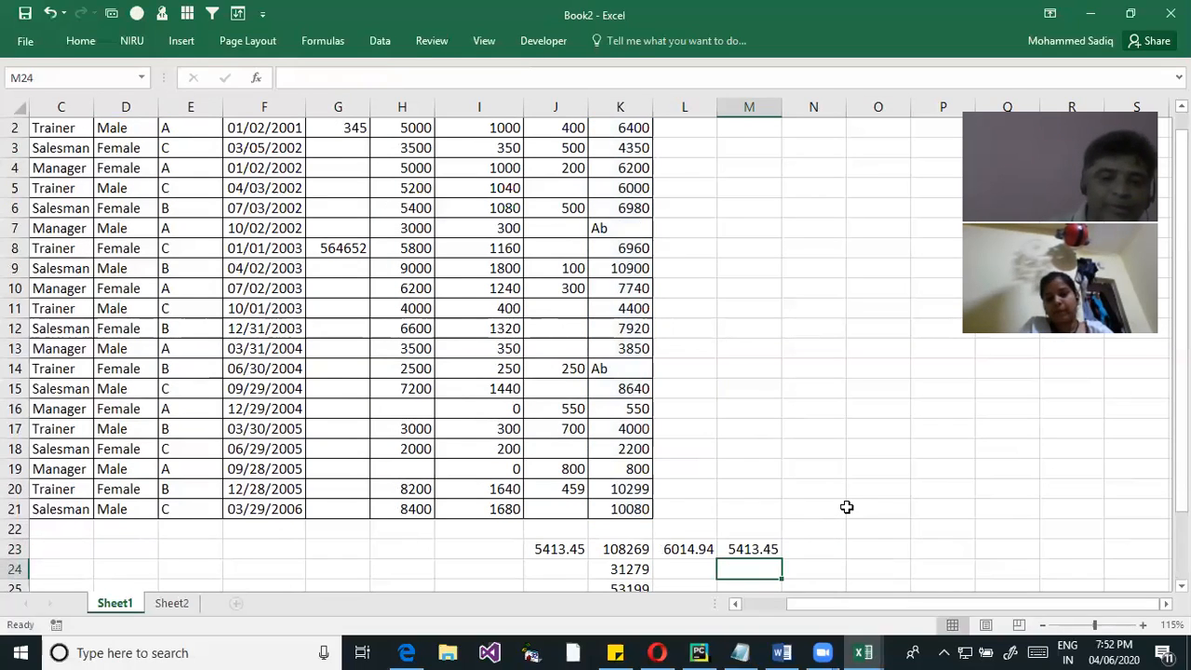
Examine the arguments of the AVERAGEIF formula in L26 and the AVERAGEIFS formula in L27
scroll(712, 479, "down", 2)
left_click(699, 489)
double_click(700, 488)
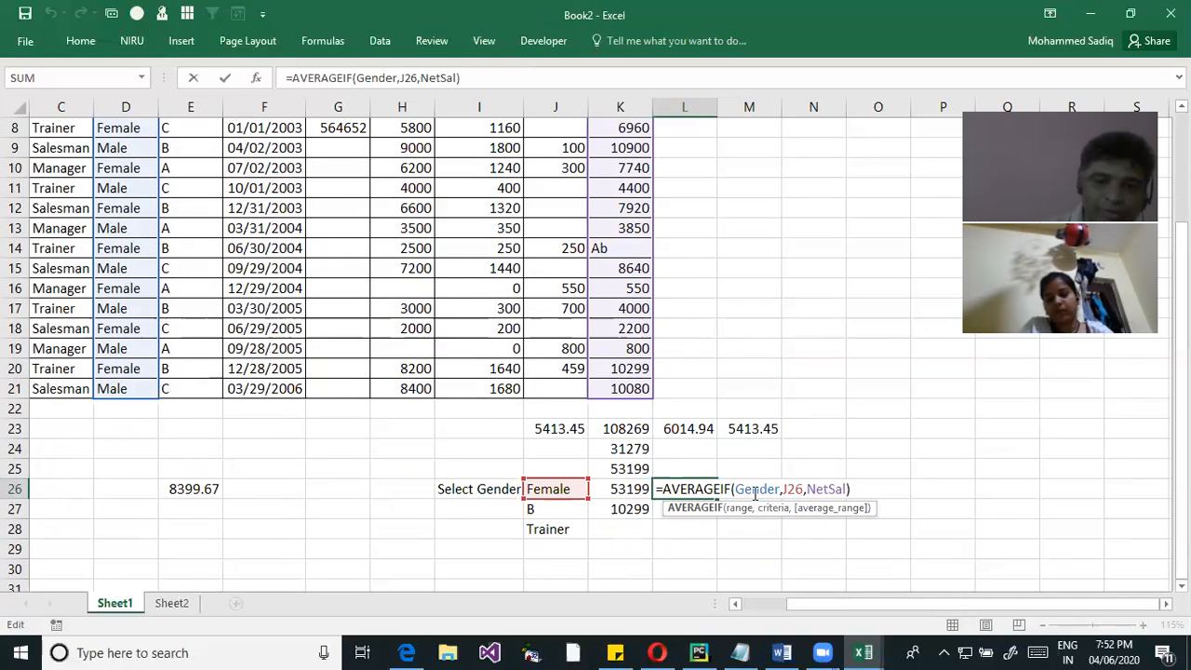
left_click(790, 490)
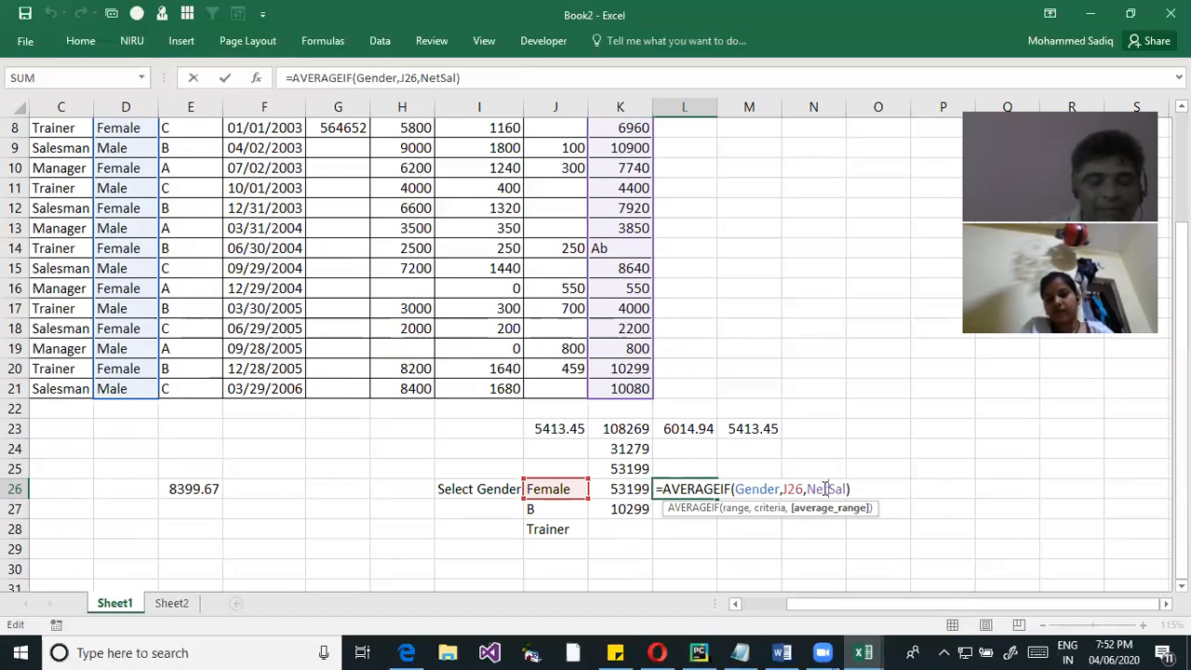
left_click(875, 434)
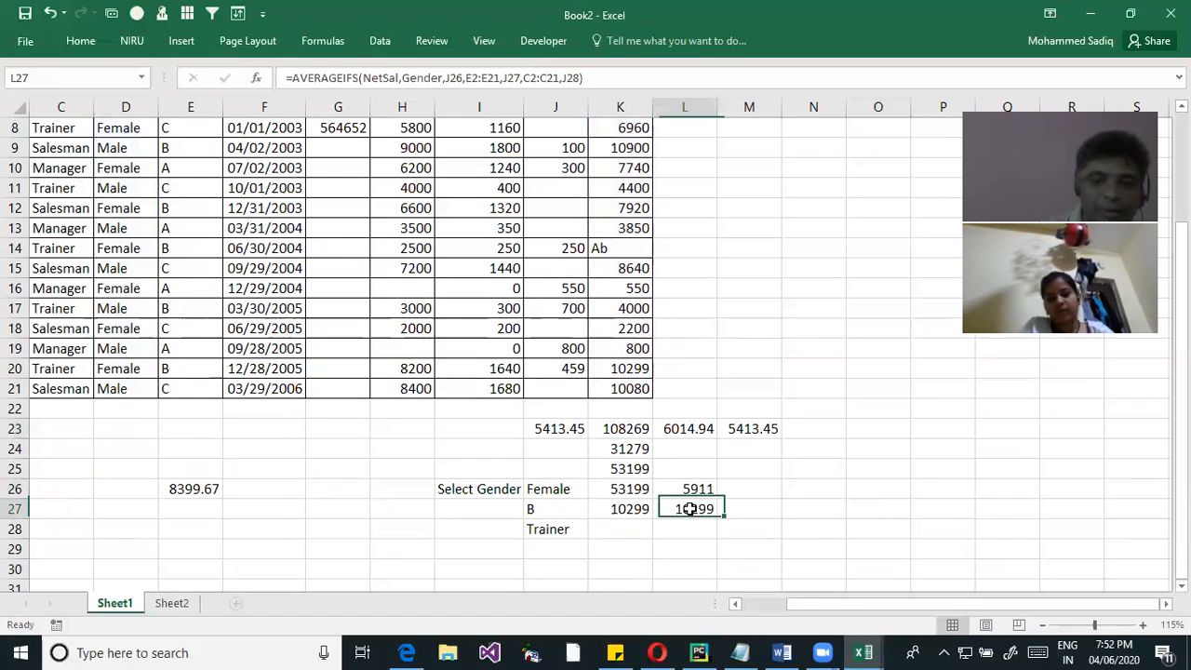
double_click(688, 509)
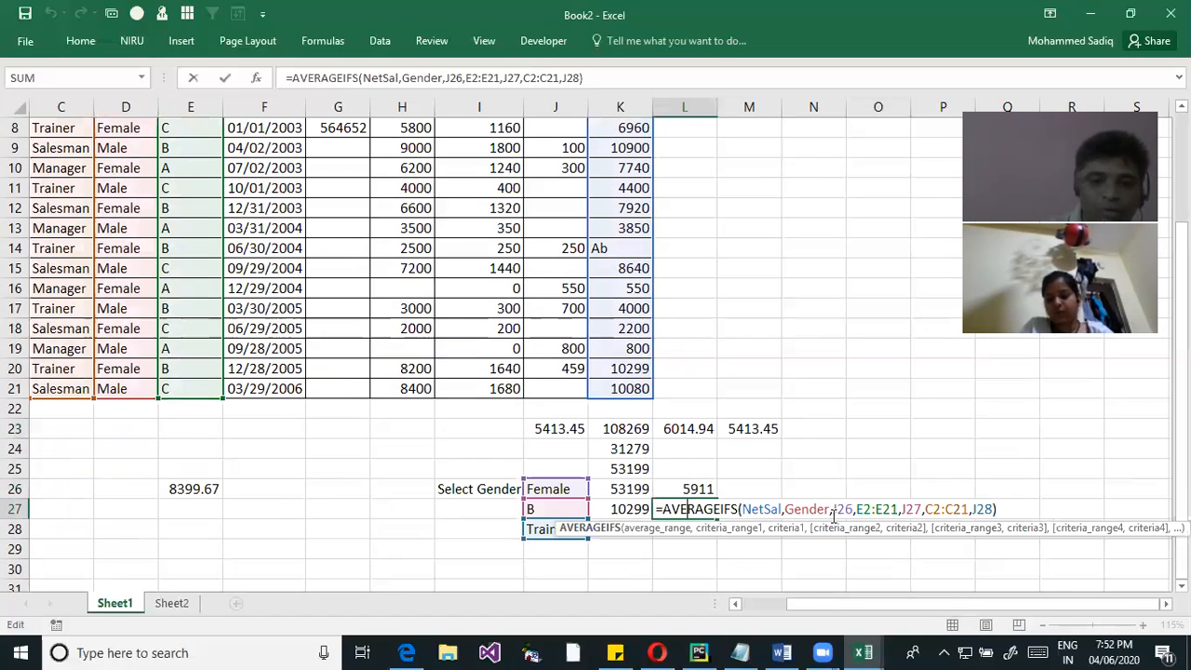
left_click(757, 510)
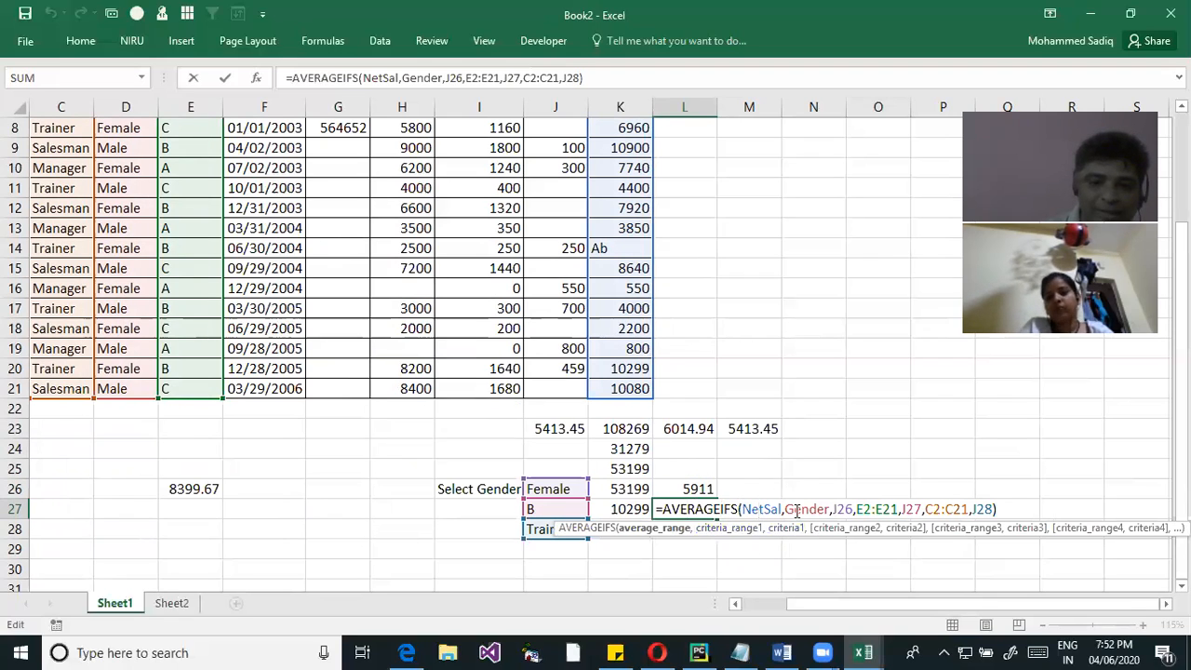
left_click_drag(795, 511, 864, 512)
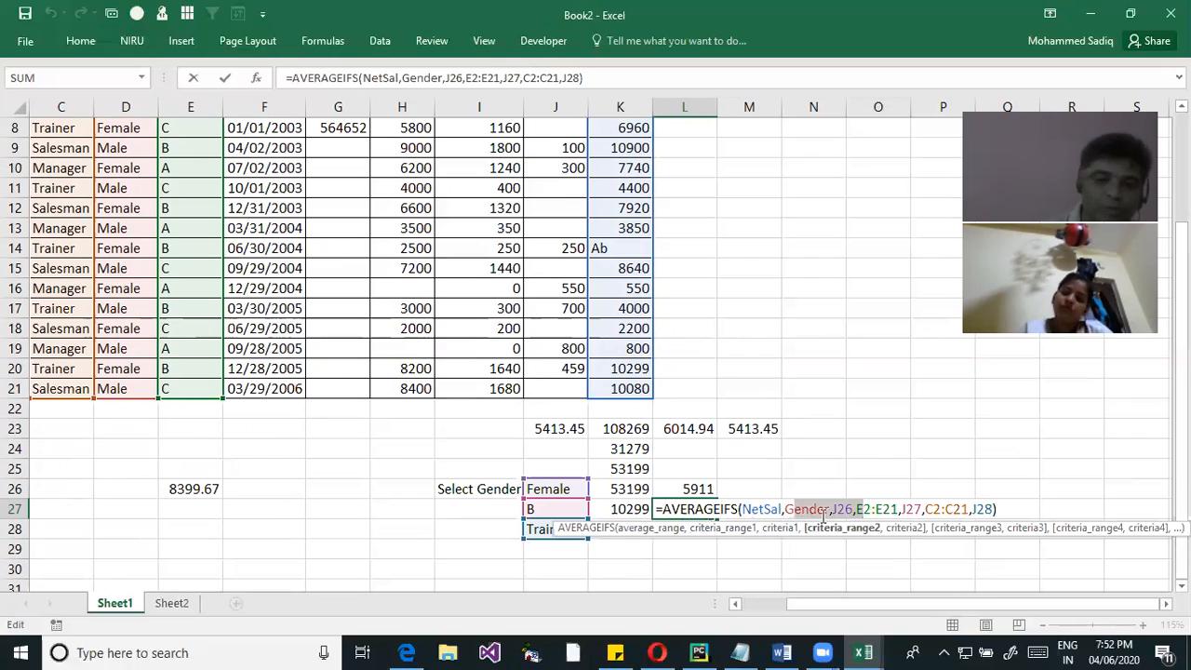